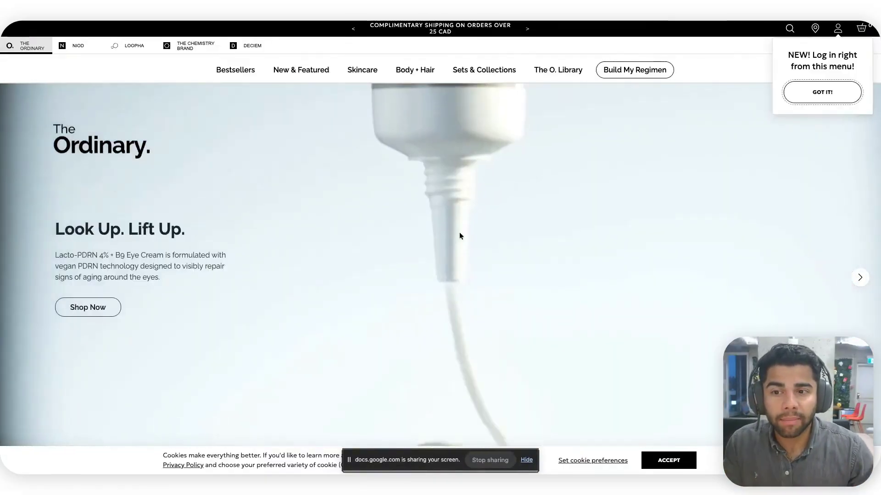
# - Open the Hyaluronic Acid 2% + B5 (with Ceramides) product from the Bestsellers and dismiss the account sign-up offer
pyautogui.scroll(-8, 466, 246)
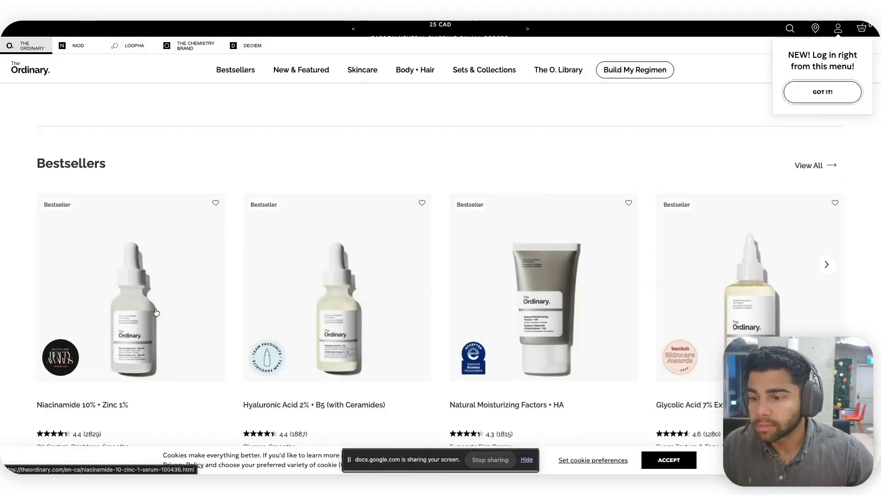
pyautogui.click(338, 304)
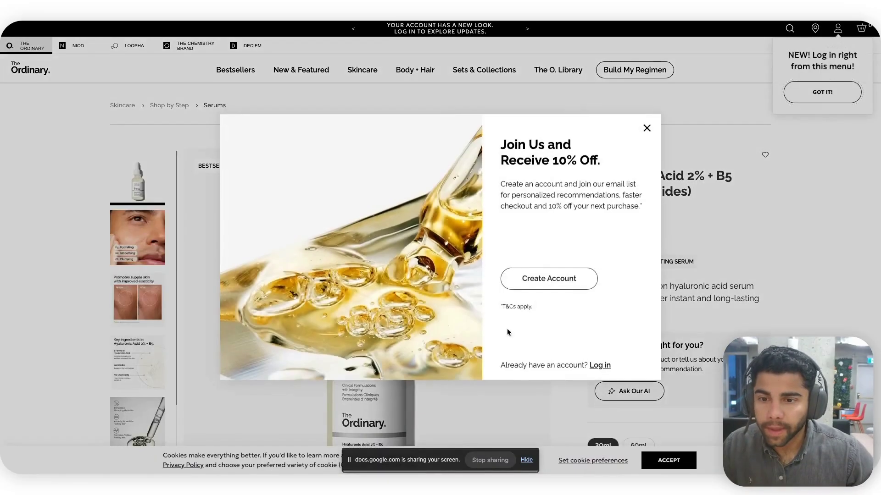
pyautogui.click(650, 131)
# - Hide the screen-sharing notice and accept the cookies so the product photo is unobstructed
pyautogui.scroll(-3, 573, 362)
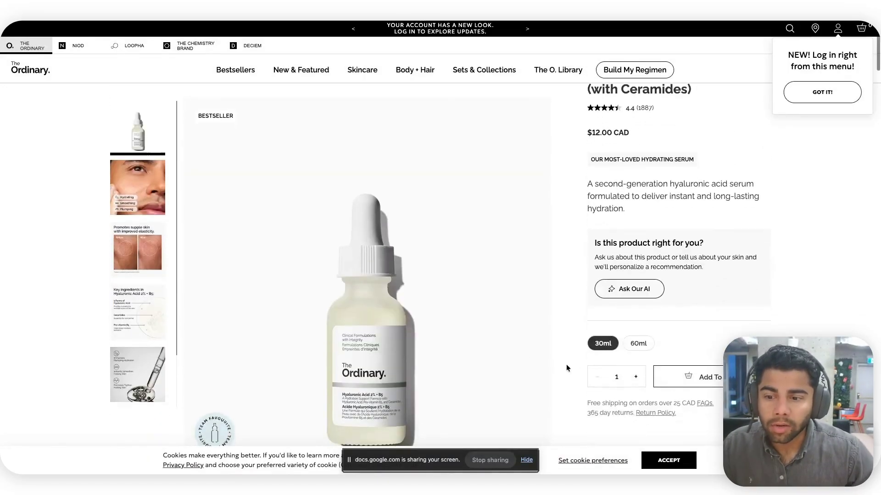
pyautogui.click(526, 460)
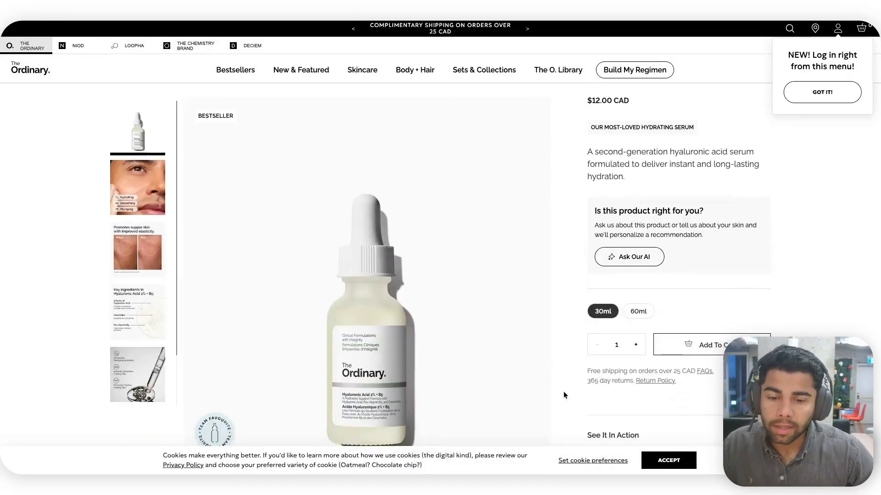
pyautogui.click(668, 460)
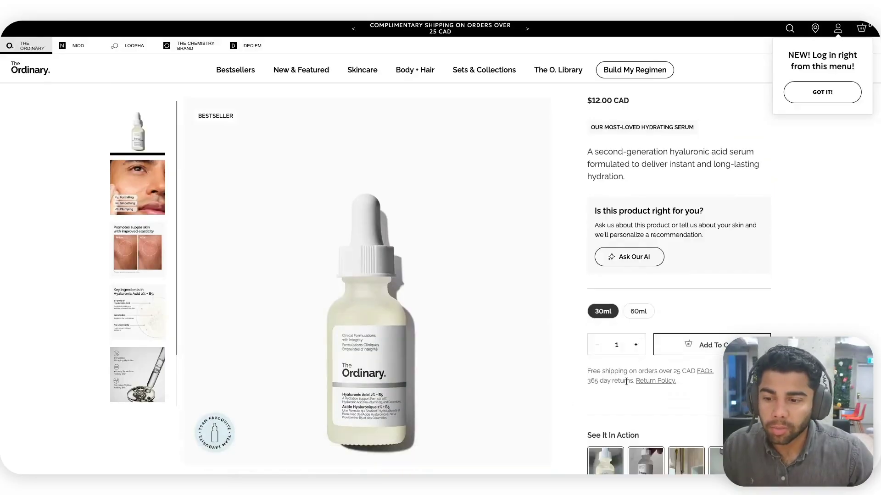
pyautogui.scroll(-1, 570, 404)
pyautogui.scroll(-1, 570, 404)
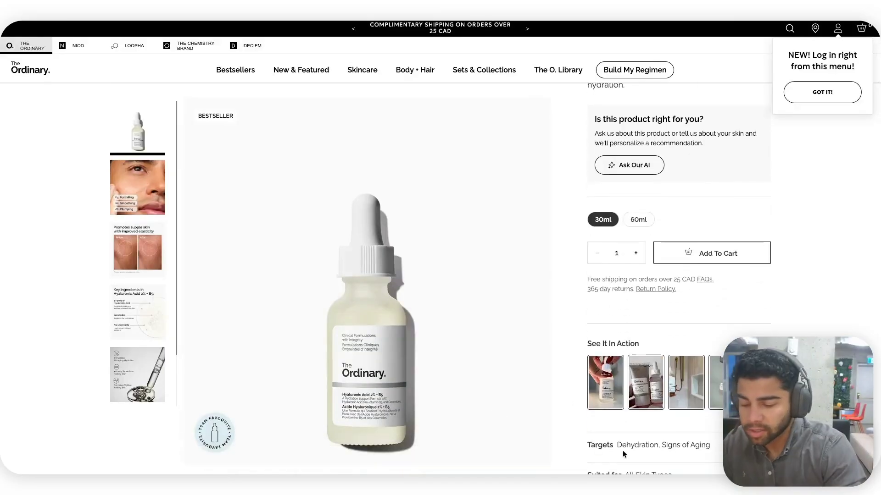
# - Capture a screenshot of the serum bottle photo and place it as an image node on Weavy's untitled canvas
pyautogui.press('super+shift+4')
pyautogui.moveTo(276, 166); pyautogui.dragTo(471, 473)
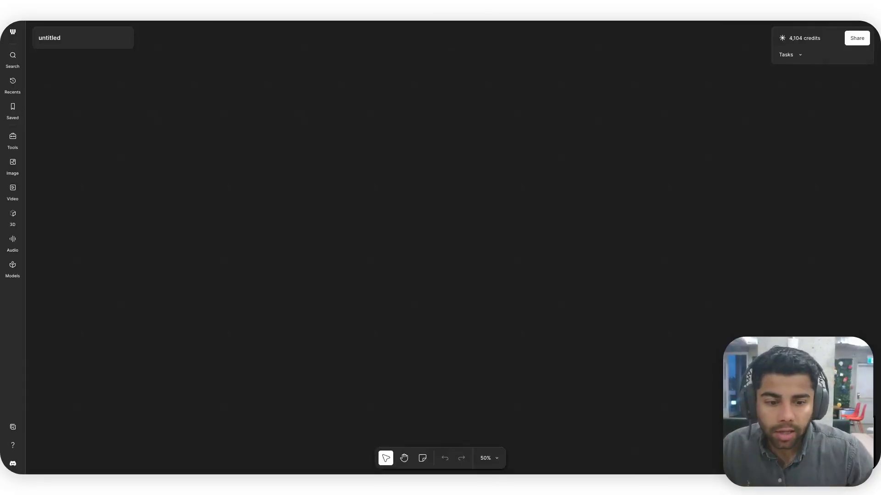
pyautogui.moveTo(542, 273); pyautogui.dragTo(234, 115)
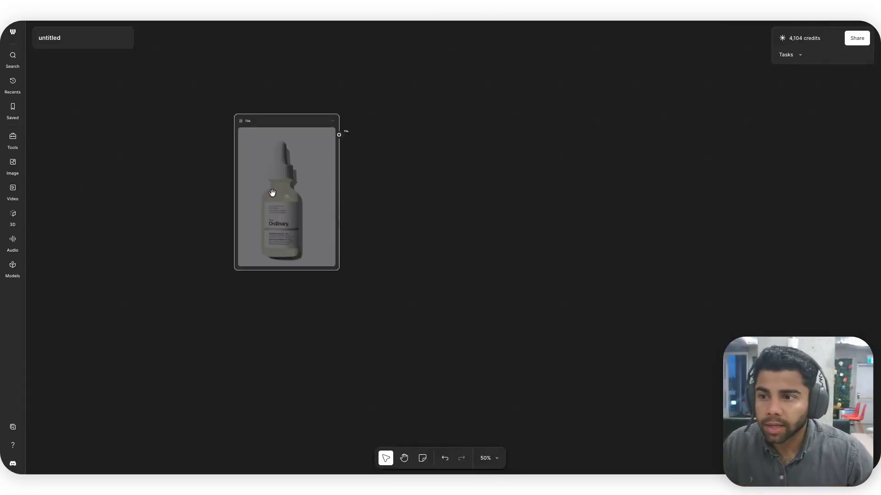
pyautogui.scroll(-3, 497, 295)
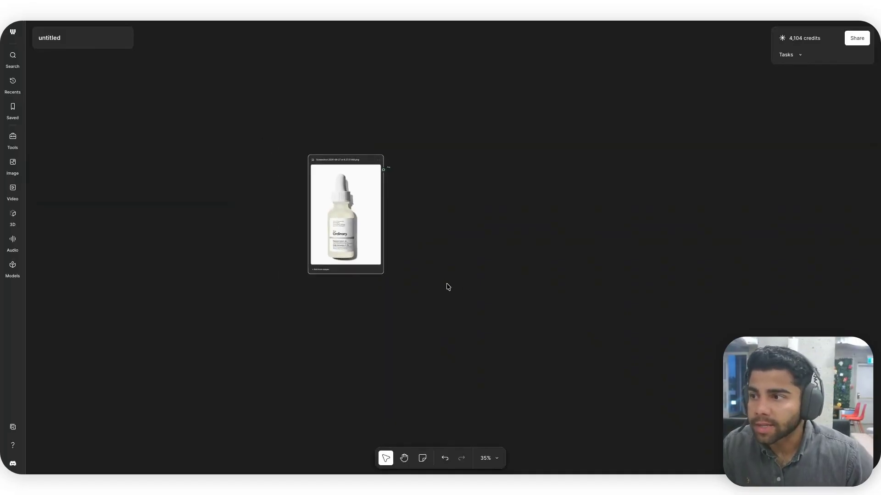
pyautogui.scroll(-3, 446, 287)
pyautogui.scroll(2, 334, 157)
pyautogui.scroll(-4, 353, 183)
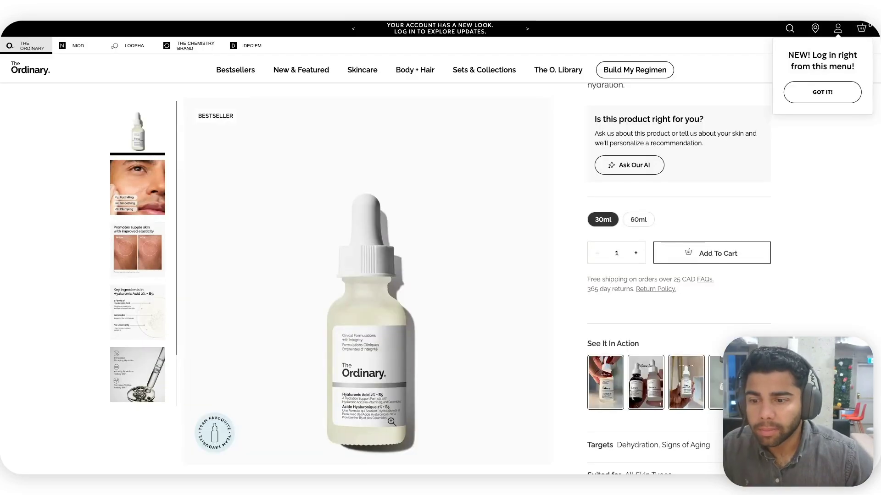
# - Return to The Ordinary's product page and examine the bottle's label text up close
pyautogui.scroll(1, 391, 421)
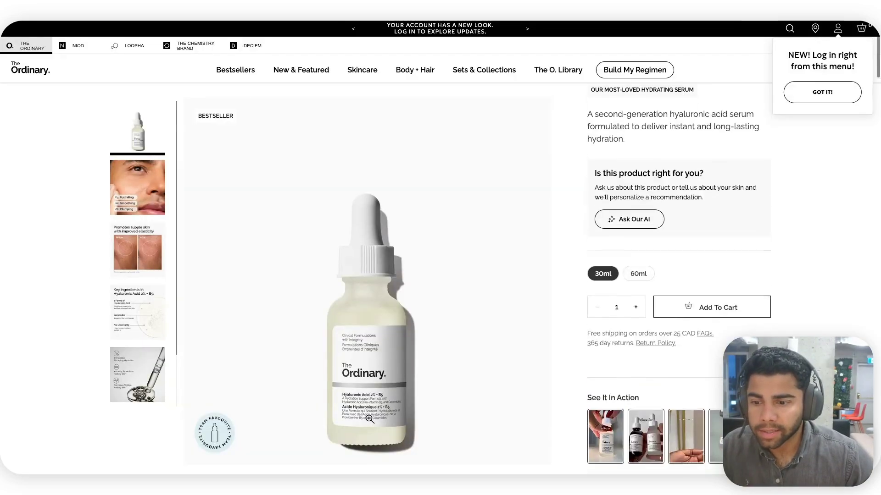
pyautogui.click(391, 421)
pyautogui.click(276, 349)
pyautogui.click(345, 420)
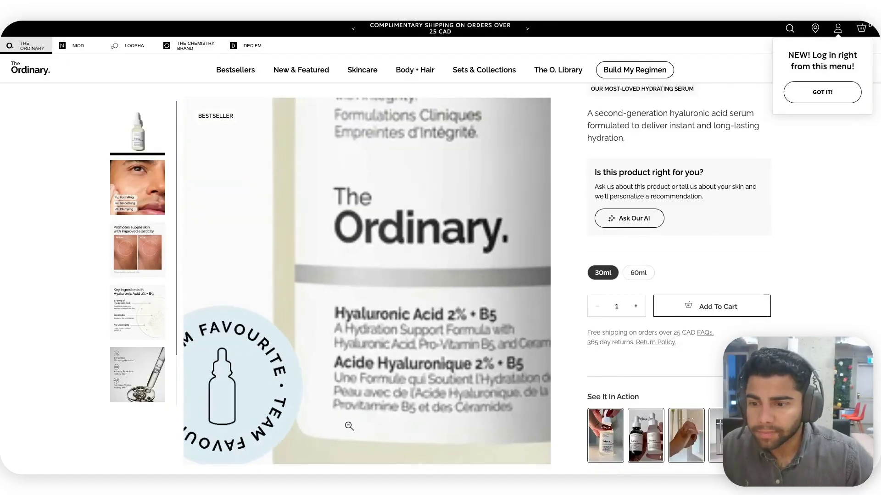
pyautogui.click(374, 411)
pyautogui.scroll(3, 147, 275)
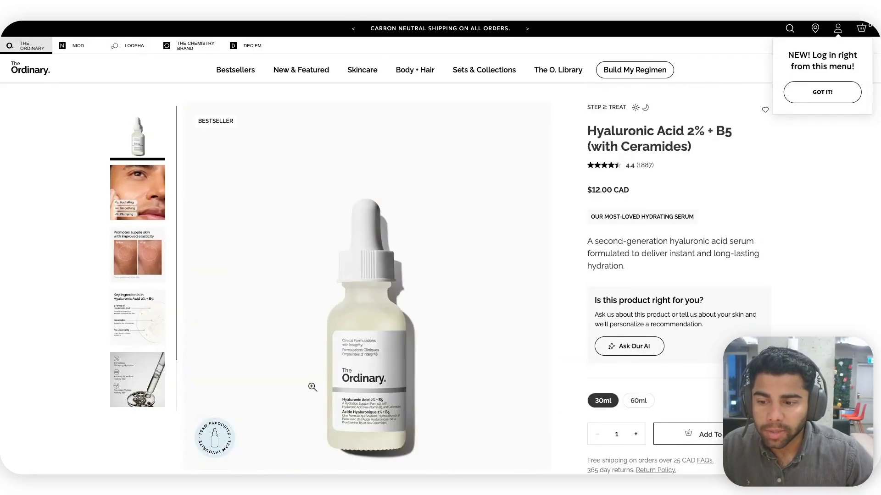
pyautogui.click(354, 386)
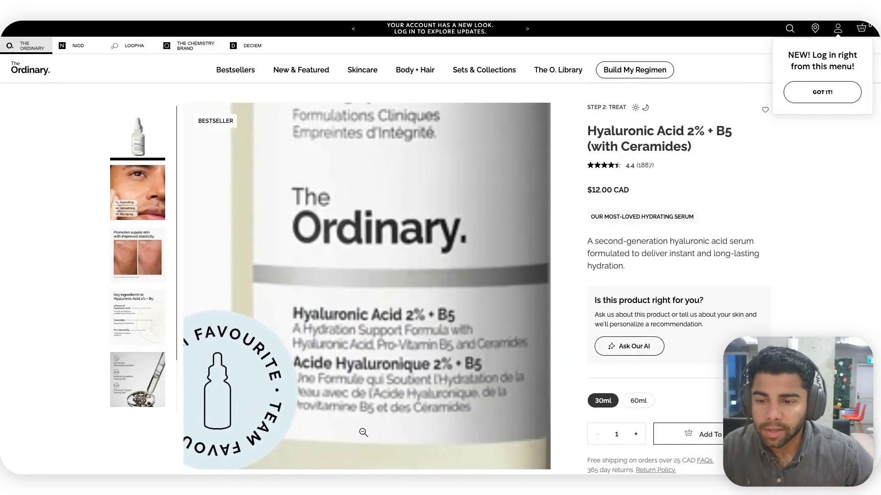
pyautogui.click(364, 432)
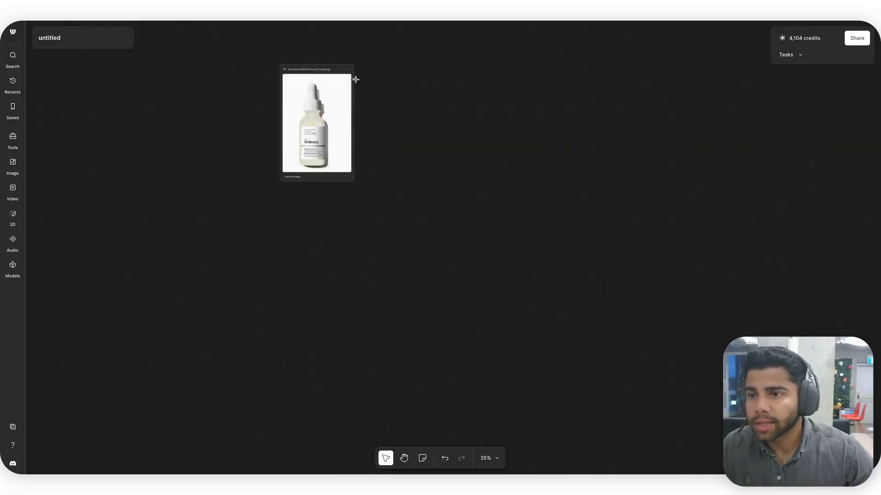
# - Connect a Router node to the output of the bottle image node on the canvas and move it closer to the image
pyautogui.moveTo(360, 82); pyautogui.dragTo(427, 83)
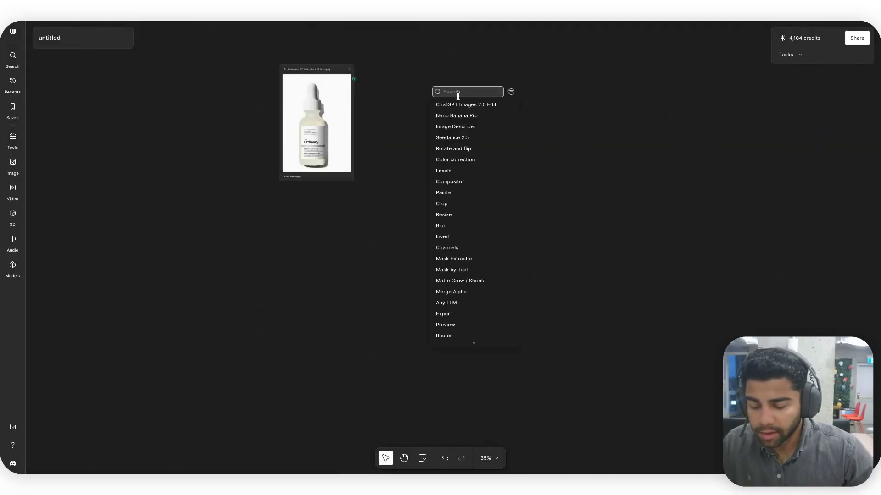
pyautogui.write('router')
pyautogui.click(448, 106)
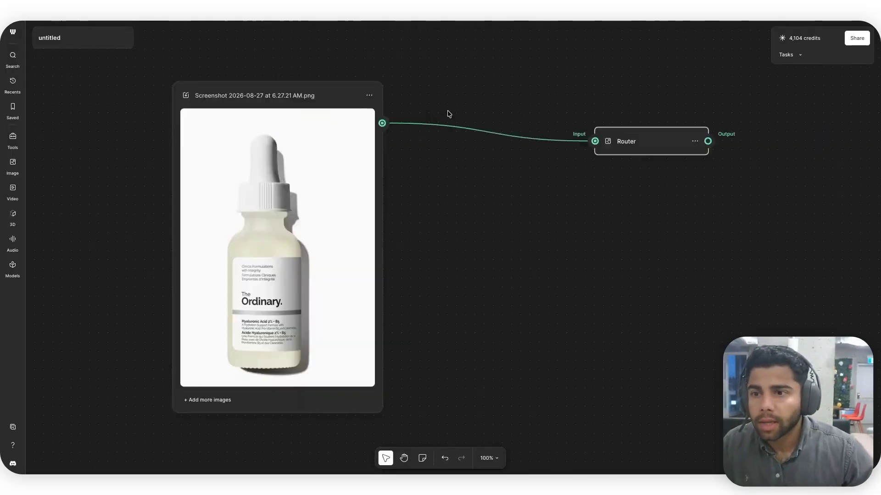
pyautogui.moveTo(678, 147); pyautogui.dragTo(621, 123)
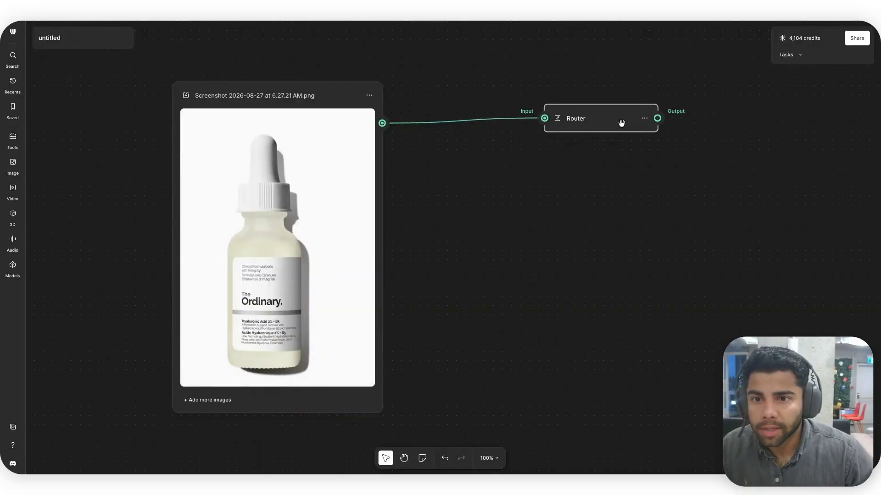
# - Move the bottle image node and its Router together to free up canvas space around them
pyautogui.scroll(-5, 604, 190)
pyautogui.moveTo(605, 165); pyautogui.dragTo(609, 167)
pyautogui.moveTo(364, 127); pyautogui.dragTo(551, 252)
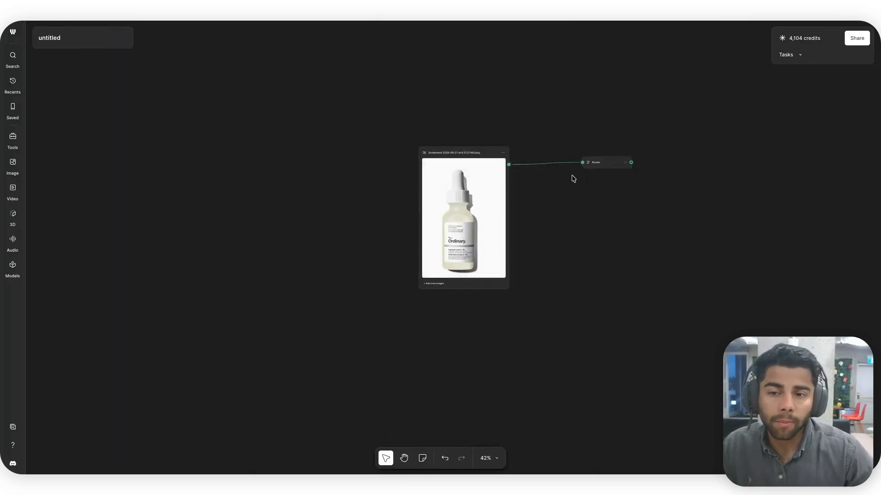
pyautogui.moveTo(370, 147); pyautogui.dragTo(666, 289)
pyautogui.moveTo(507, 213); pyautogui.dragTo(238, 119)
pyautogui.click(497, 183)
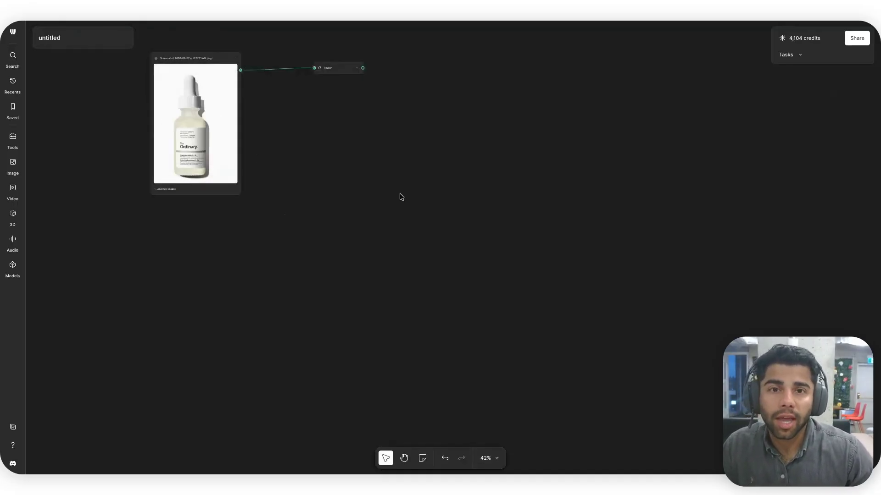
# - Add a Prompt node below the bottle image and rename it "Creative breif"
pyautogui.scroll(-3, 378, 210)
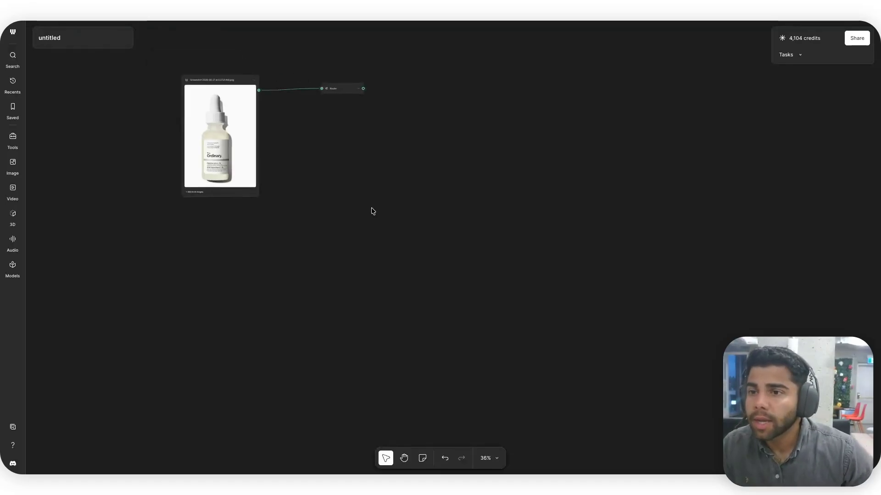
pyautogui.scroll(-3, 379, 210)
pyautogui.scroll(3, 379, 206)
pyautogui.moveTo(137, 53); pyautogui.dragTo(336, 197)
pyautogui.rightClick(227, 246)
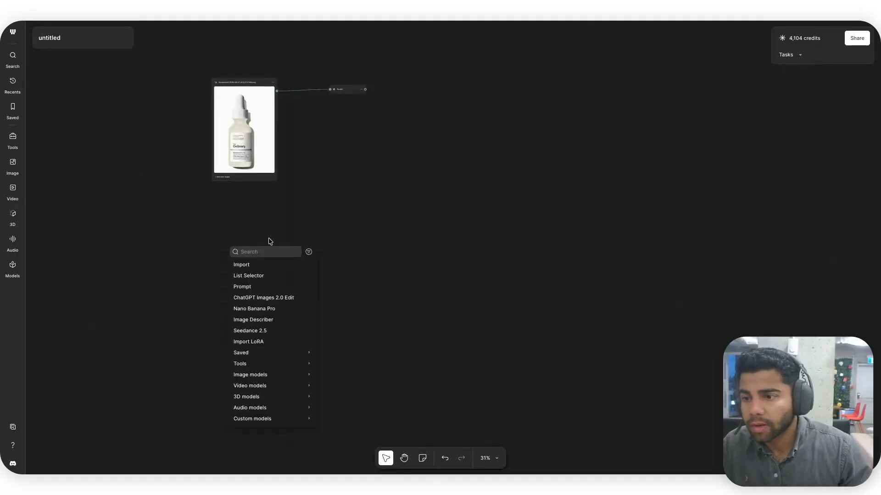
pyautogui.click(256, 287)
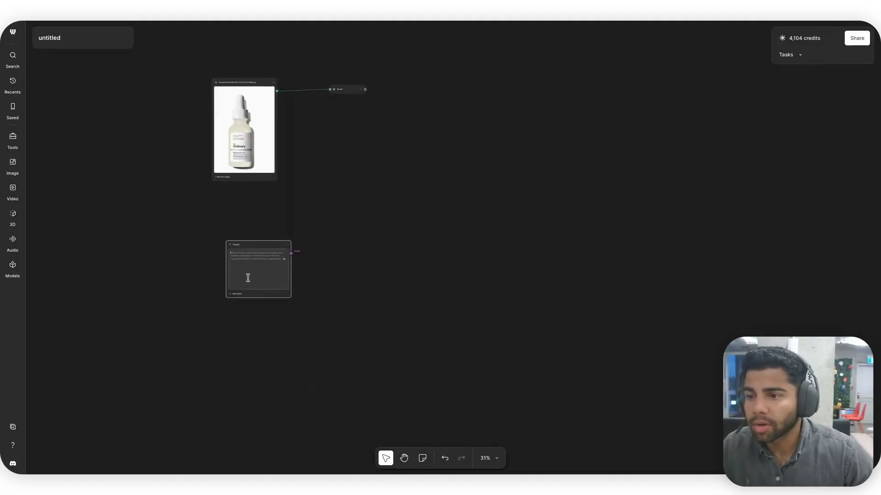
pyautogui.scroll(5, 243, 246)
pyautogui.doubleClick(228, 245)
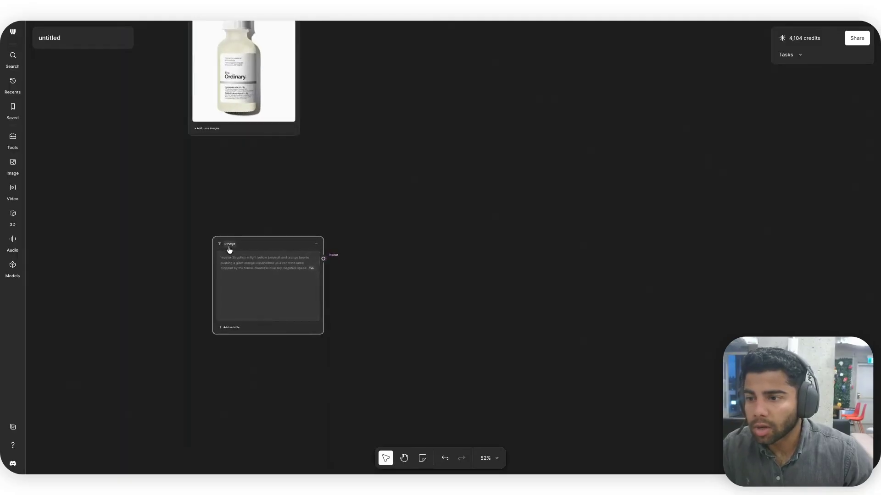
pyautogui.write('Creative breif')
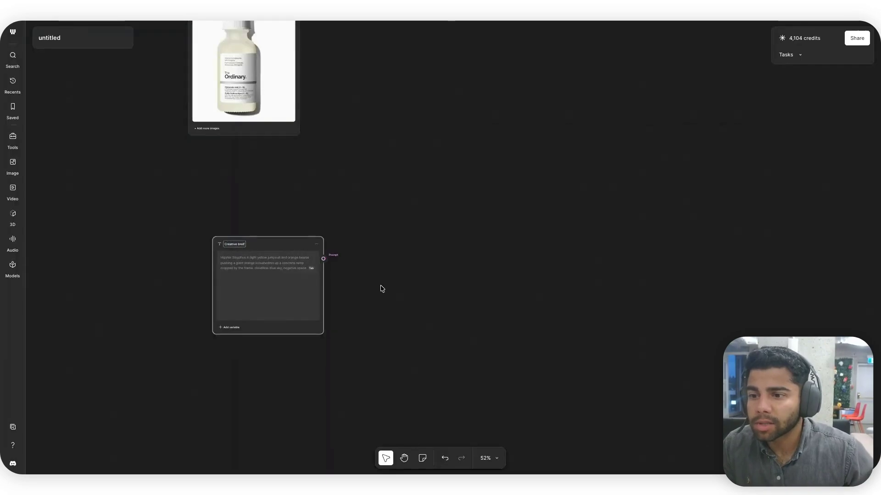
# - Align the "Creative breif" node under the bottle image and place a second, renamed prompt node directly below it
pyautogui.scroll(5, 373, 289)
pyautogui.moveTo(370, 250); pyautogui.dragTo(321, 210)
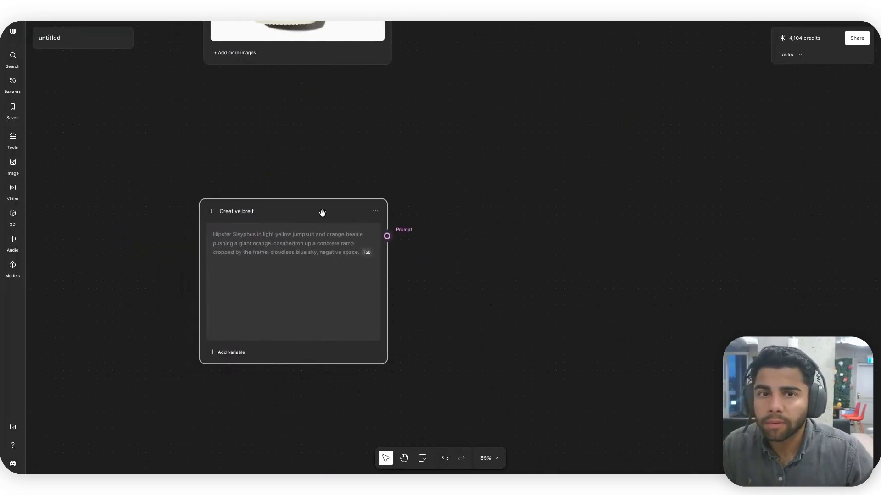
pyautogui.scroll(-8, 409, 288)
pyautogui.scroll(-3, 412, 298)
pyautogui.doubleClick(294, 279)
pyautogui.click(319, 315)
pyautogui.moveTo(338, 277); pyautogui.dragTo(367, 263)
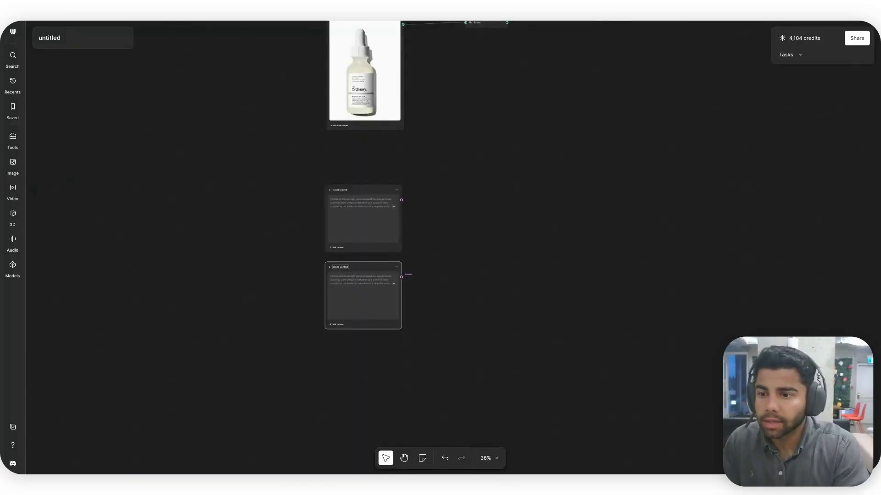
pyautogui.scroll(5, 336, 269)
pyautogui.scroll(-5, 283, 338)
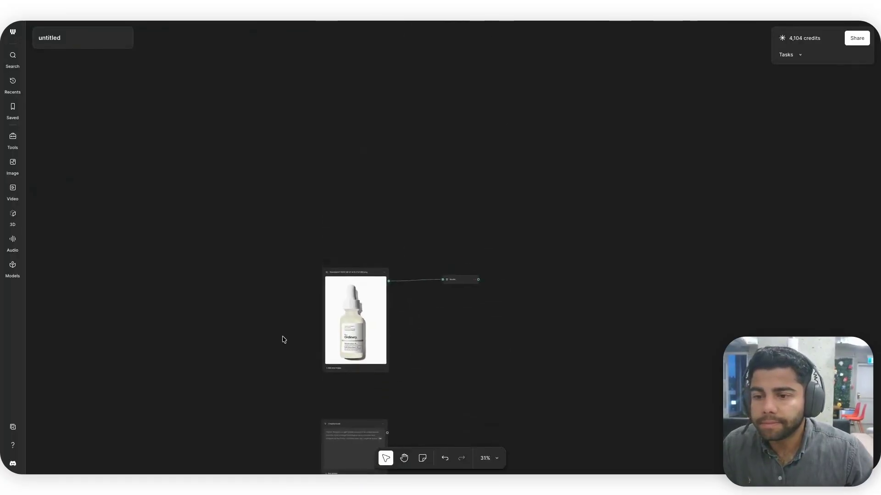
# - Switch to the Claude desktop app and change the new conversation from Cowork to Chat
pyautogui.click(283, 339)
pyautogui.scroll(5, 283, 339)
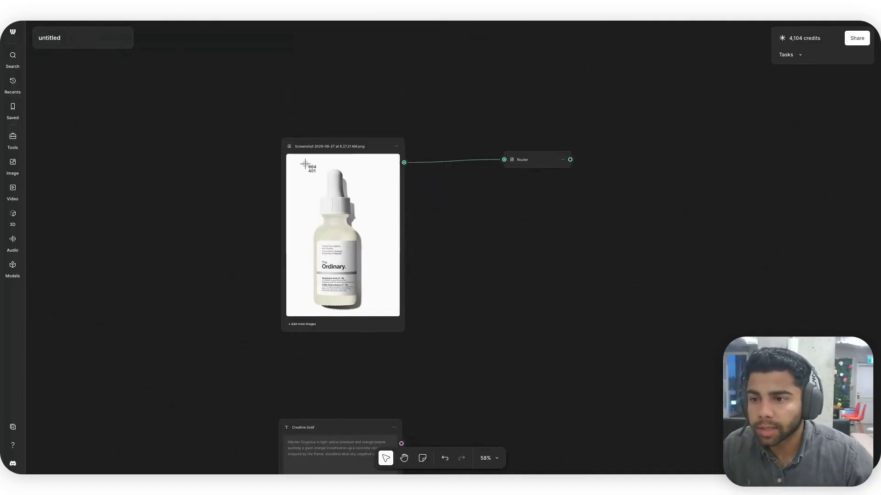
pyautogui.hotkey('ctrl', 'Left')
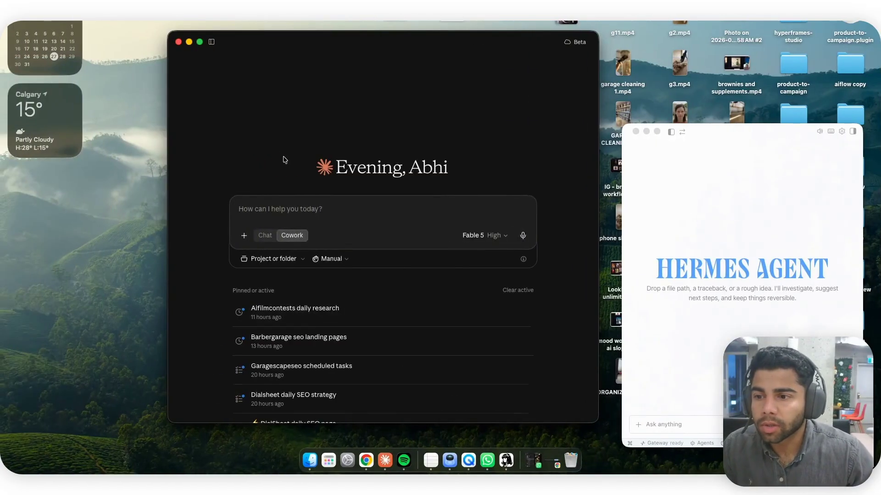
pyautogui.moveTo(194, 31)
pyautogui.click(206, 75)
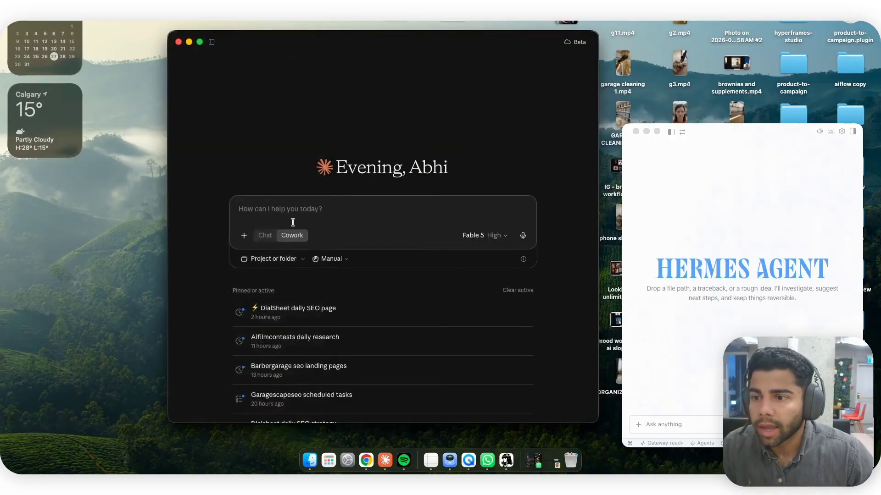
pyautogui.write('ai video production agency in calgary')
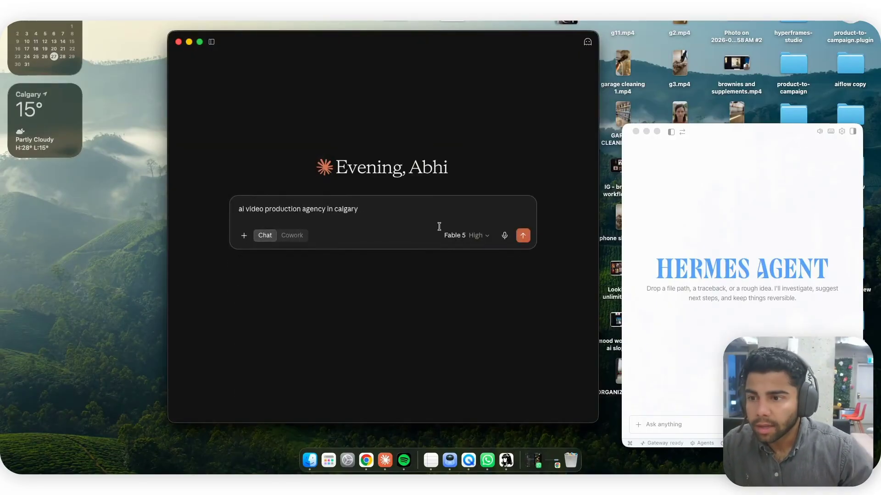
pyautogui.press('super+a')
pyautogui.press('BackSpace')
pyautogui.hotkey('ctrl', 'Right')
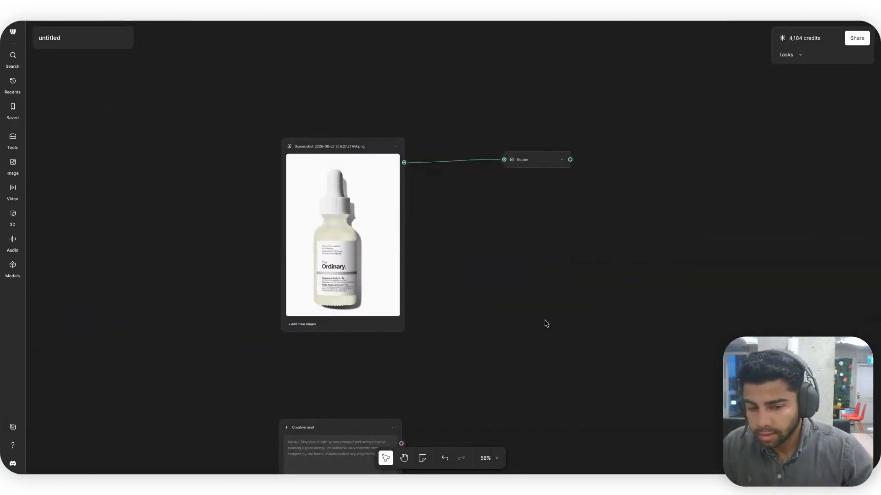
# - Capture the bottle image from the canvas and send it to Claude, asking for a creative brief paragraph for the coolest marketing campaign for this product
pyautogui.press('super+shift+4')
pyautogui.moveTo(301, 154); pyautogui.dragTo(375, 307)
pyautogui.hotkey('ctrl', 'Left')
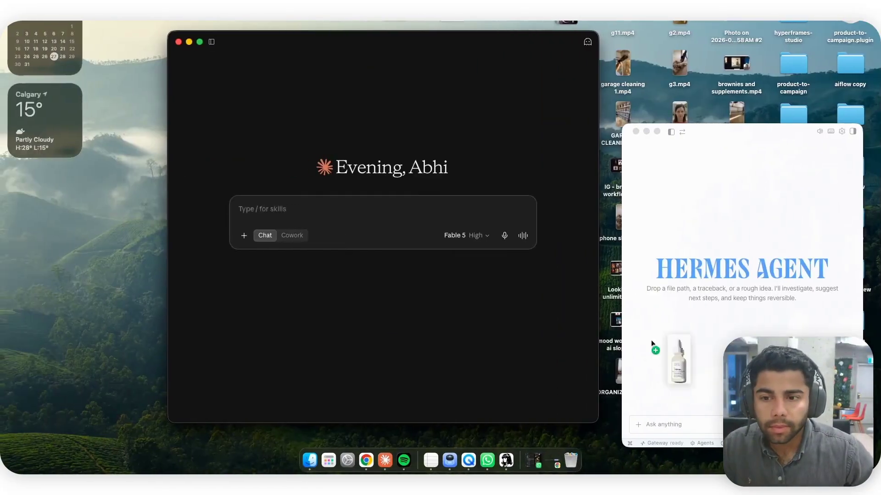
pyautogui.press('super+v')
pyautogui.write('I am m')
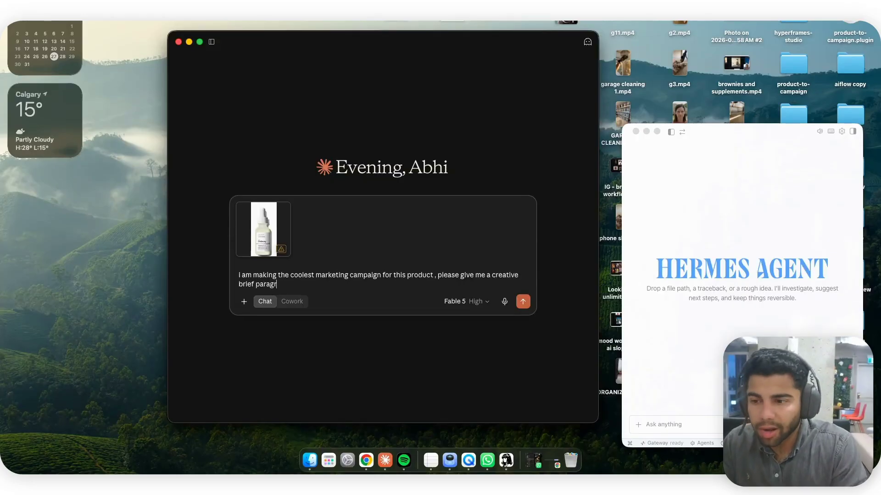
pyautogui.press('Return')
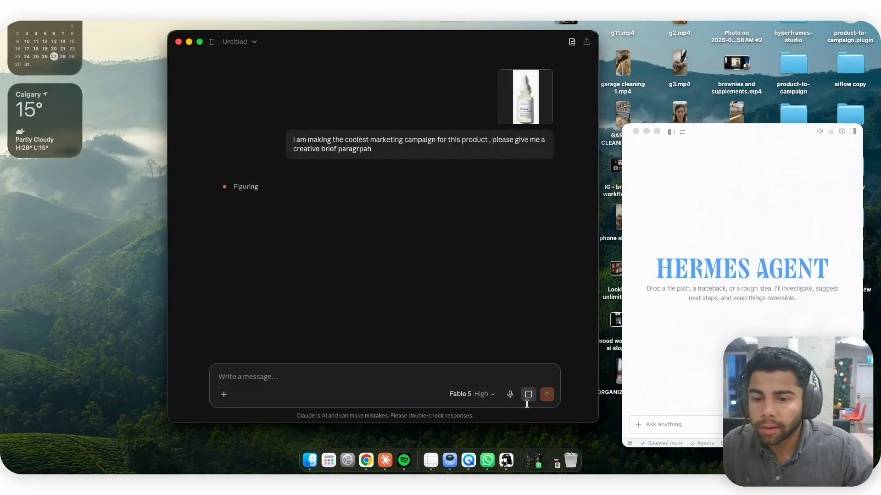
# - Resend the bottle image and request, adding a Brand context paragraph on what the brand stands for, its target audience and everything else the creative director needs
pyautogui.hotkey('shift', 'Return')
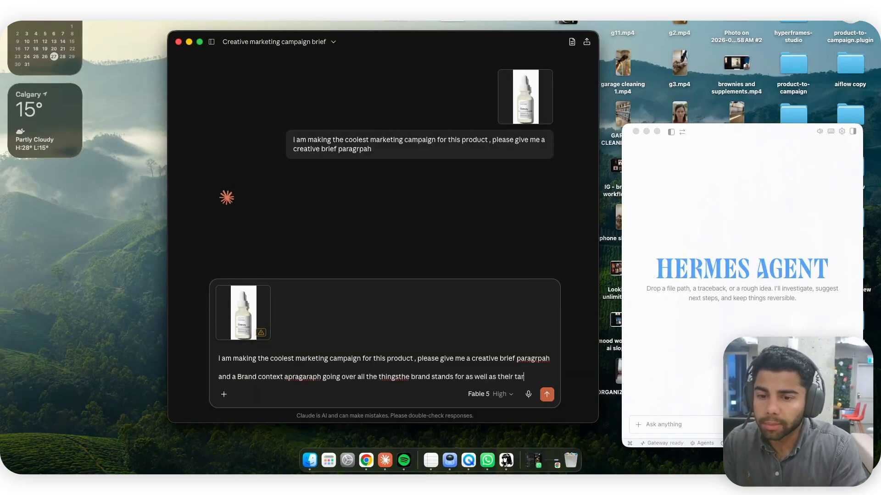
pyautogui.write('nce adn everyhin')
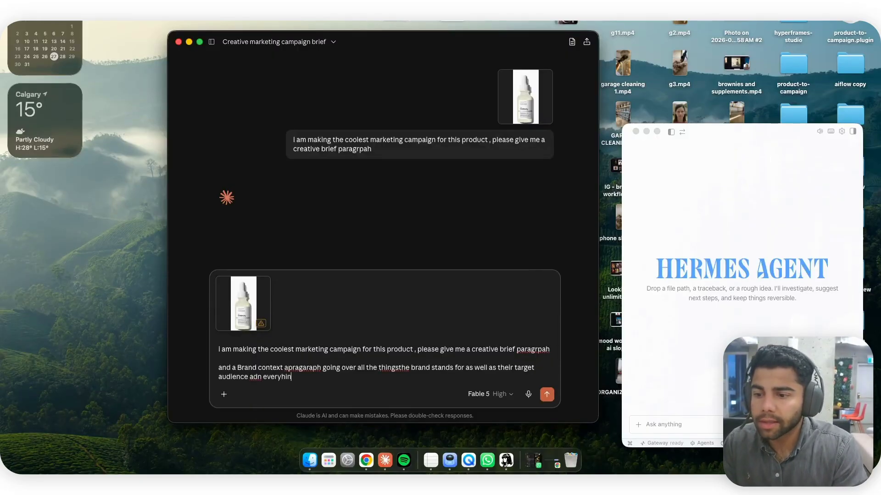
pyautogui.write('my creative director needs to know')
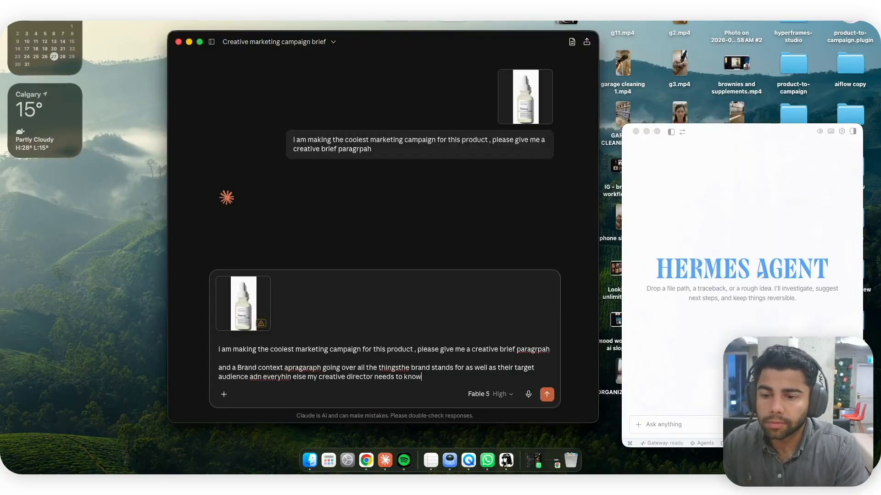
pyautogui.press('Return')
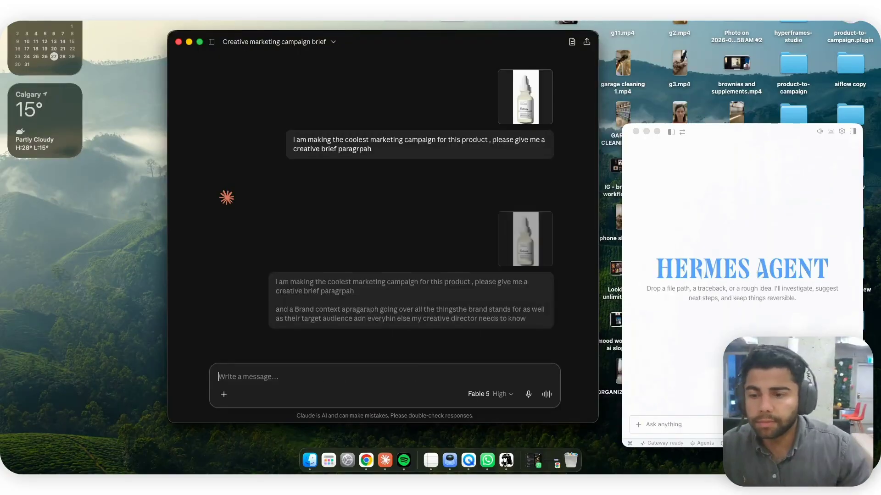
# - Switch back to the Weavy canvas and look over the "Creative breif" and "Brand Context" nodes below the bottle image
pyautogui.hotkey('ctrl', 'Right')
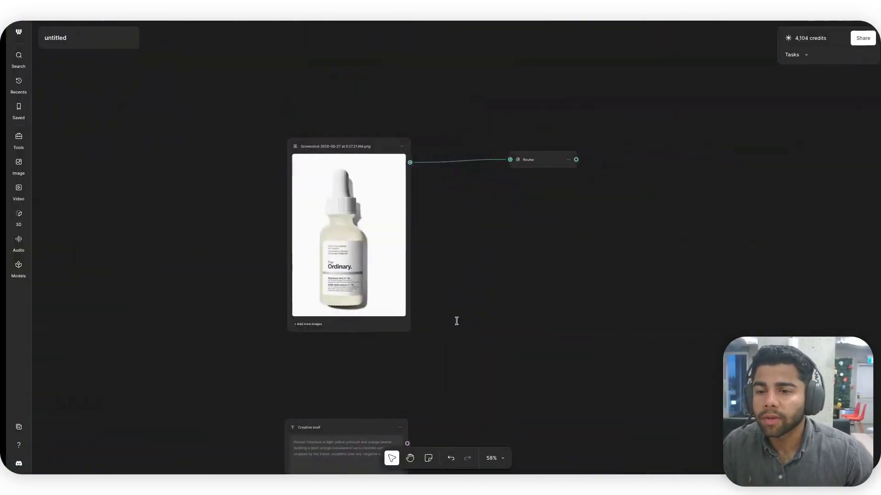
pyautogui.scroll(-3, 456, 320)
pyautogui.scroll(-2, 465, 342)
pyautogui.scroll(5, 464, 340)
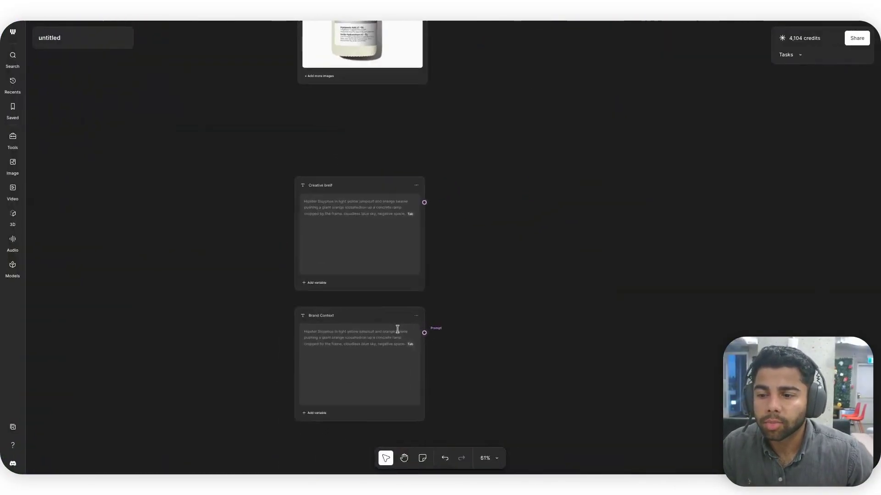
pyautogui.scroll(-8, 434, 324)
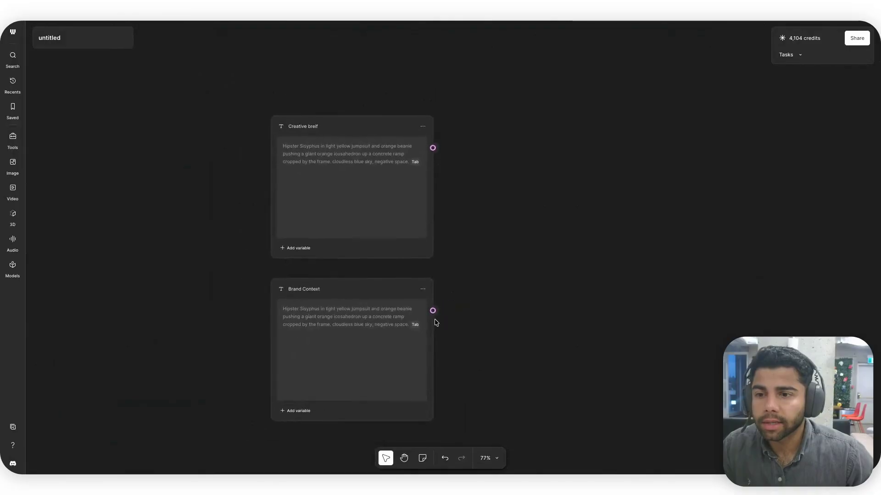
pyautogui.scroll(3, 435, 319)
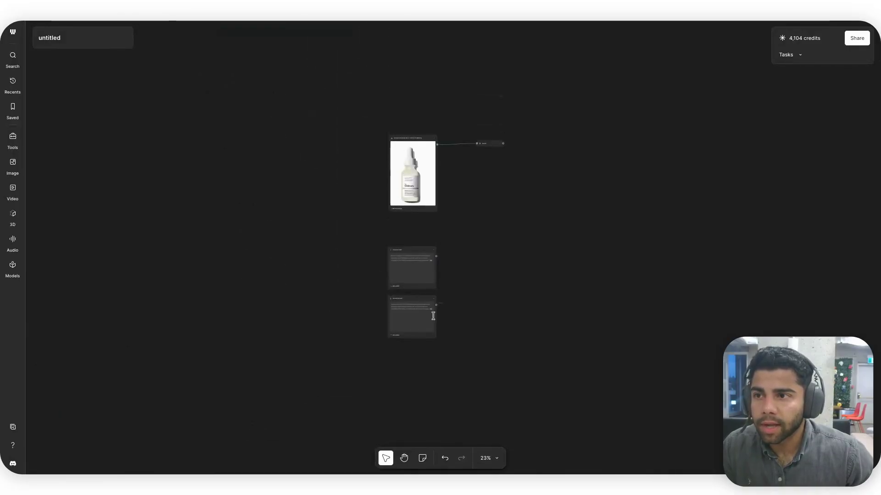
# - Open cosmos.so in a new browser tab and search it for "serum"
pyautogui.hotkey('ctrl', 't')
pyautogui.write('cosmos.so')
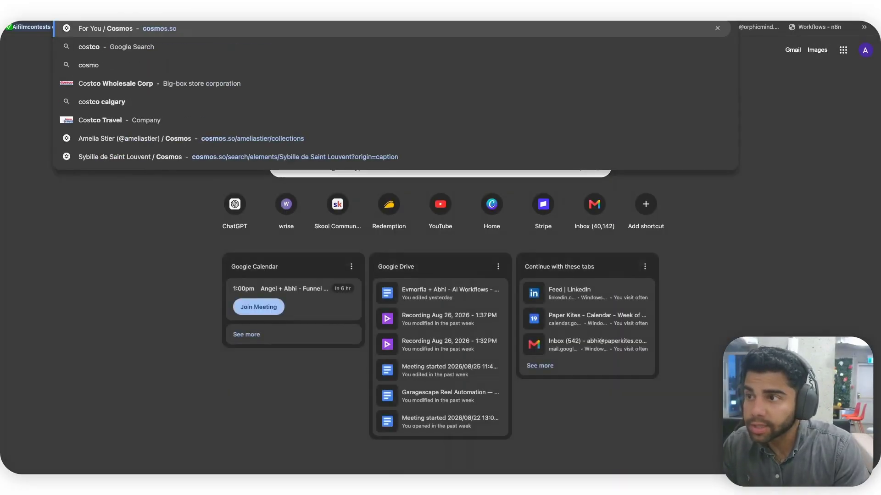
pyautogui.press('Return')
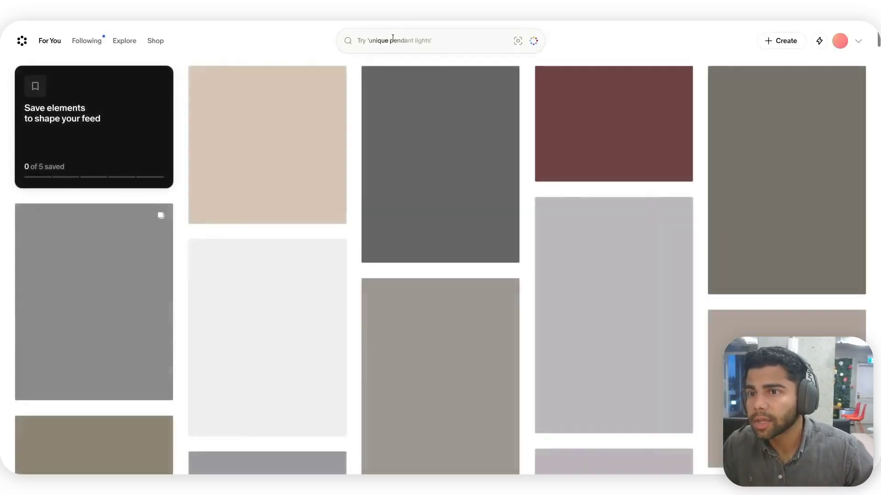
pyautogui.click(397, 46)
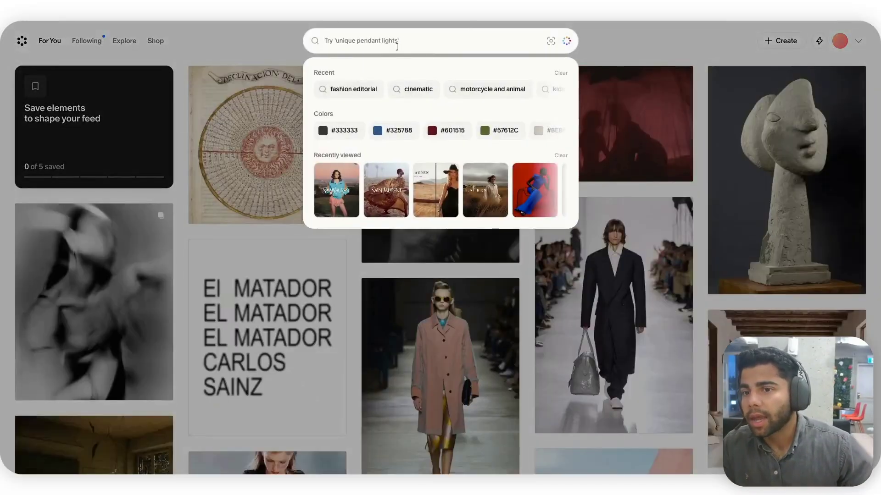
pyautogui.write('serum')
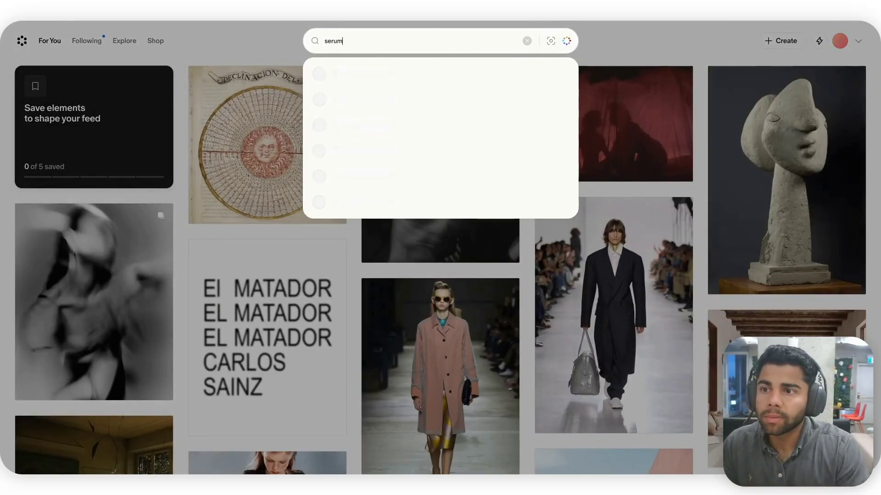
pyautogui.press('Return')
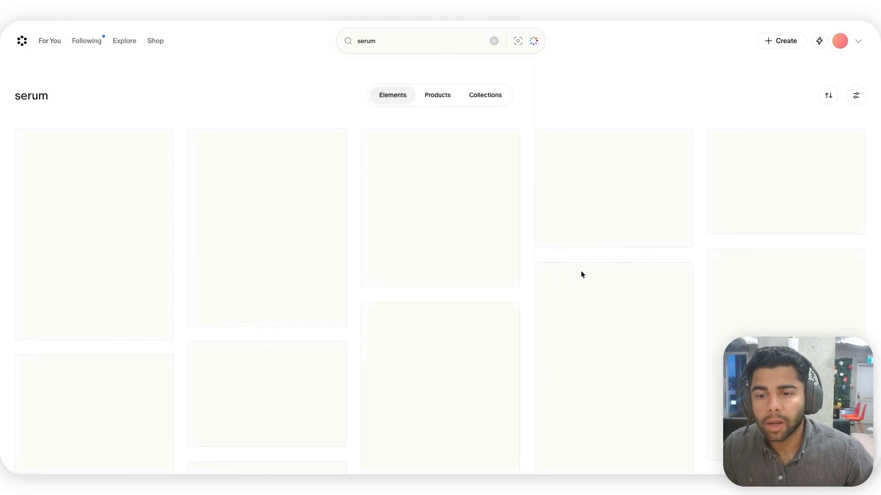
# - Capture The Ordinary's Hyaluronic Acid still life with the dropper across the bottle and place it on the Weavy canvas below the prompt nodes
pyautogui.scroll(-2, 522, 331)
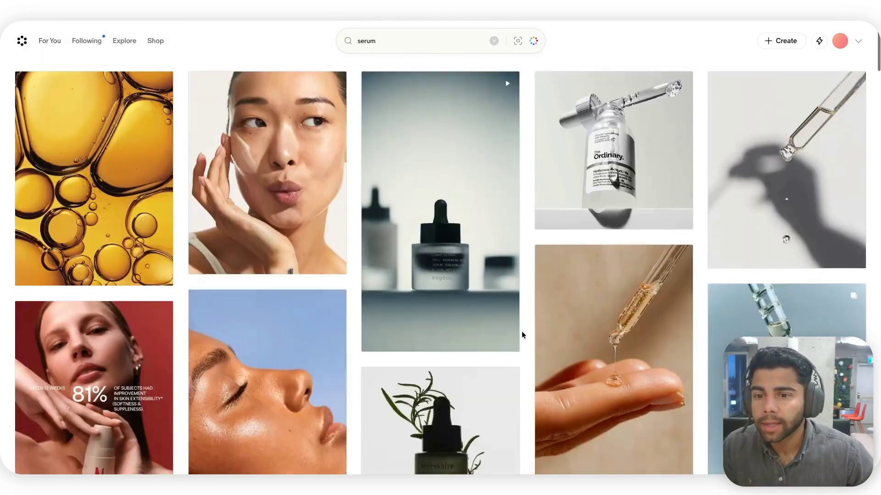
pyautogui.click(572, 176)
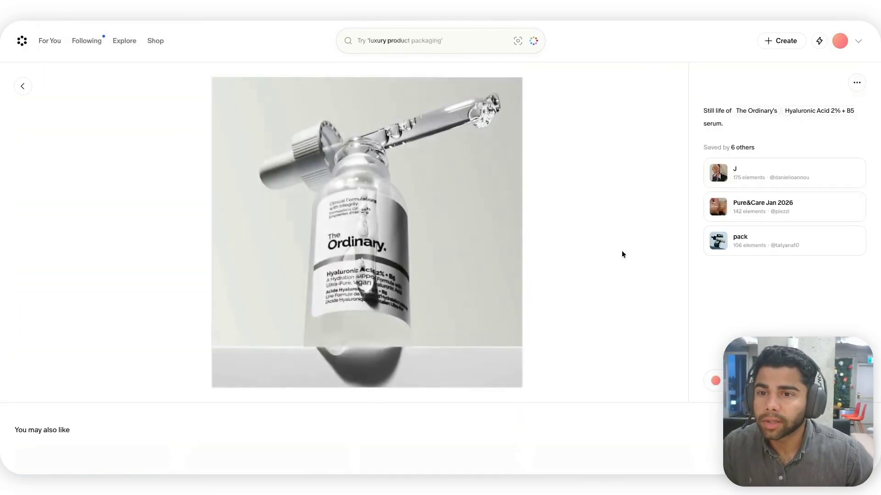
pyautogui.press('super+shift+4')
pyautogui.moveTo(212, 80); pyautogui.dragTo(518, 380)
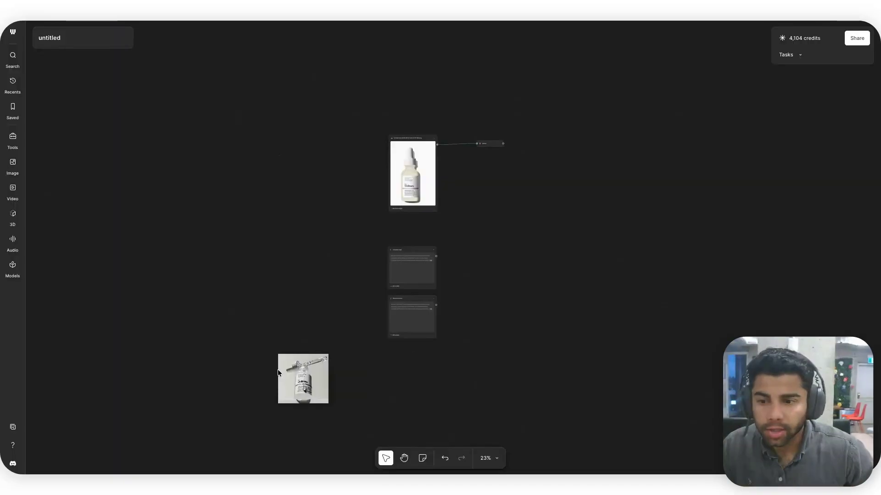
pyautogui.moveTo(278, 370); pyautogui.dragTo(380, 379)
pyautogui.scroll(-5, 380, 380)
pyautogui.scroll(2, 379, 369)
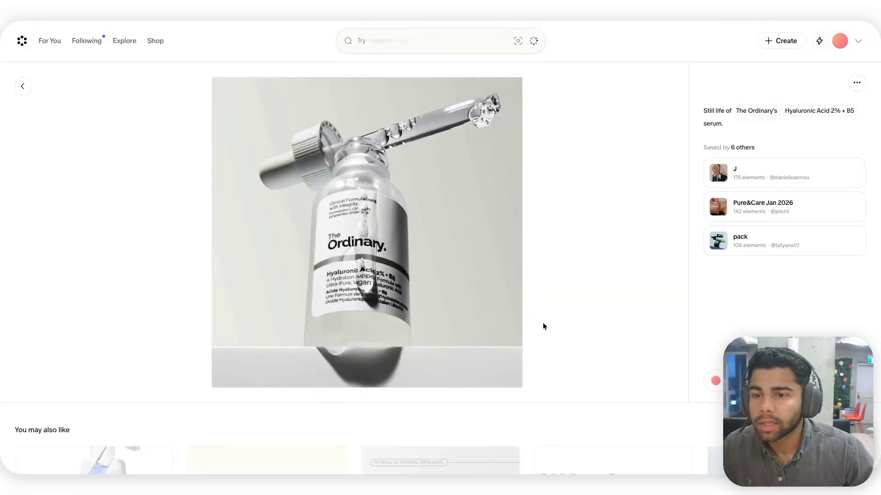
# - Find The Ordinary bottle surrounded by blue gel drops on Cosmos, capture it, and add it to the Weavy canvas below the first reference image
pyautogui.scroll(-5, 546, 340)
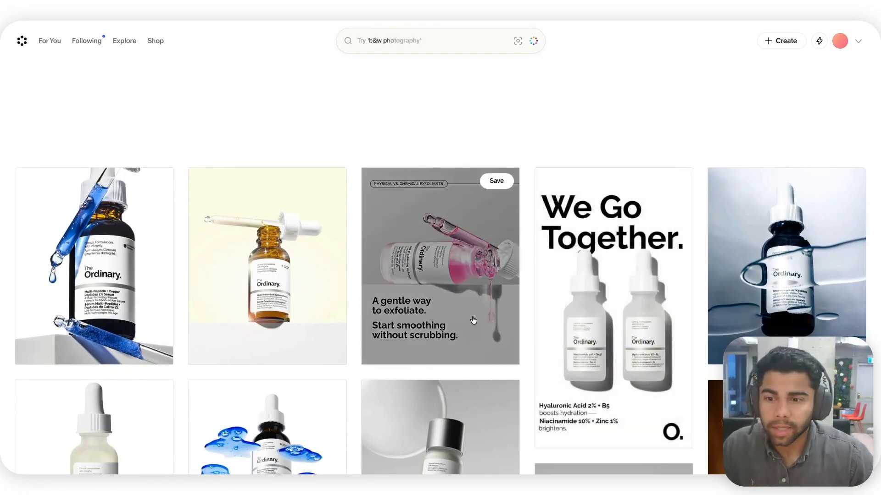
pyautogui.scroll(-5, 471, 320)
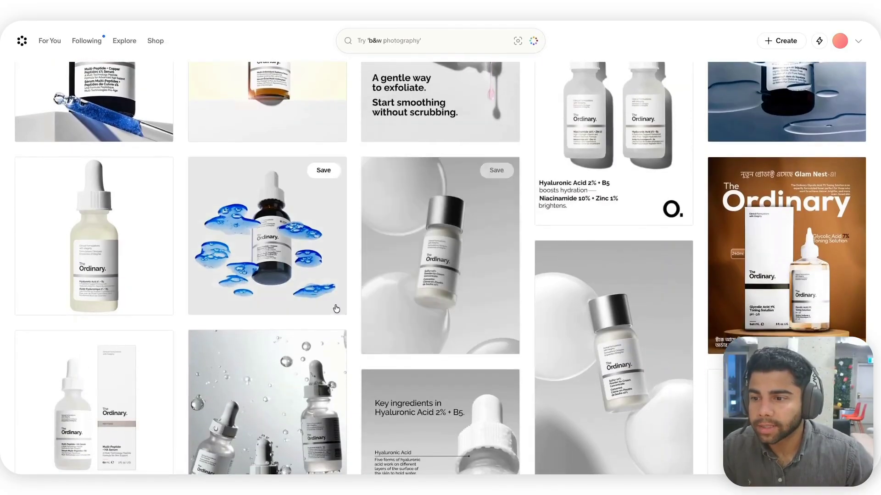
pyautogui.click(293, 269)
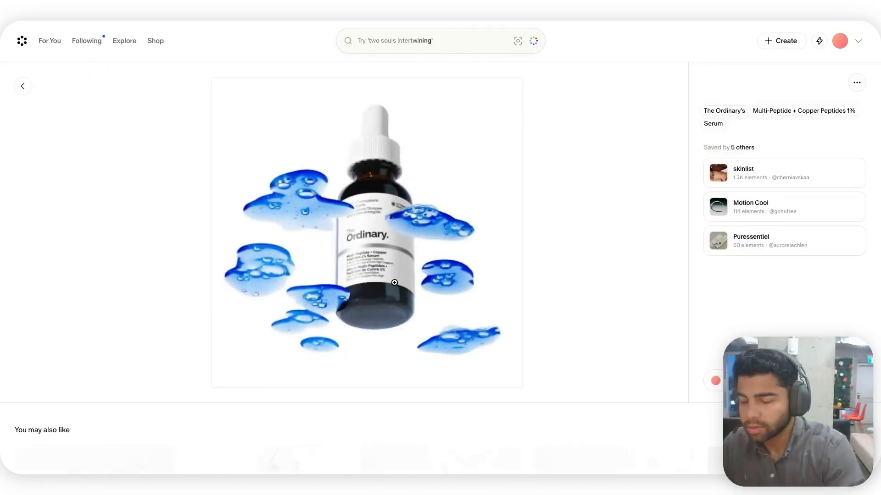
pyautogui.press('super+shift+4')
pyautogui.moveTo(248, 114); pyautogui.dragTo(523, 388)
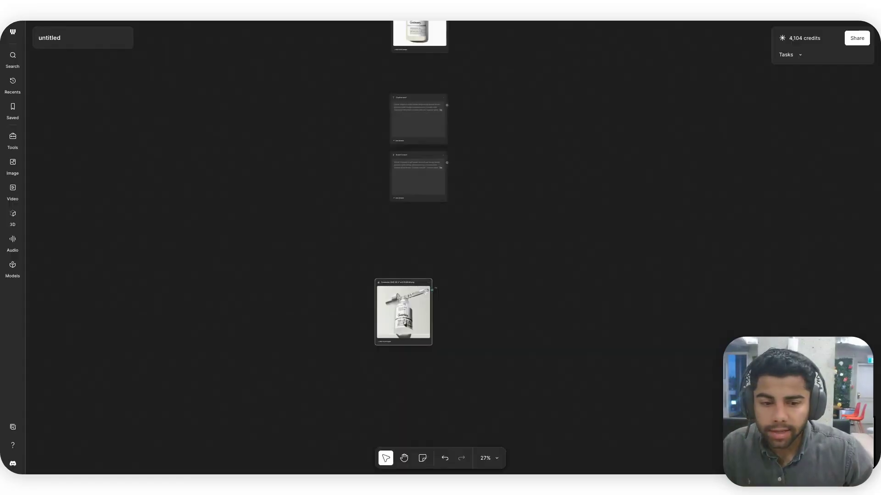
pyautogui.press('super+v')
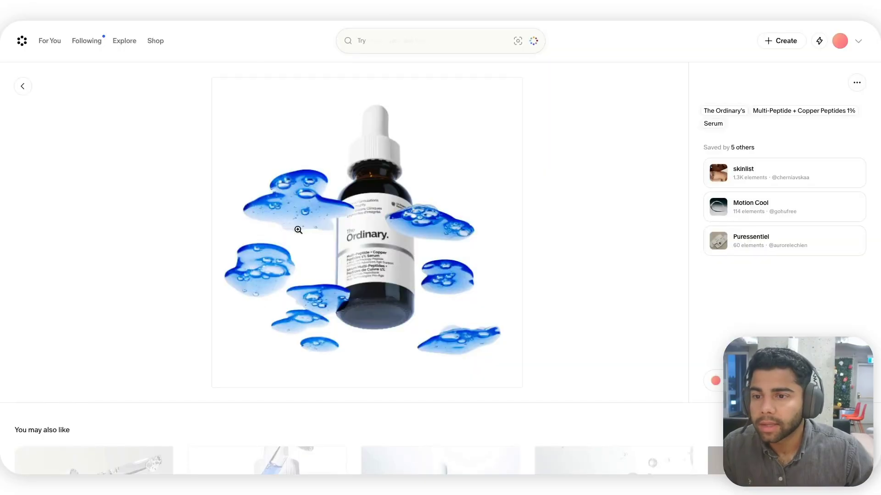
# - Capture the blue Torriden Dive In serum image from Cosmos and place it on the Weavy canvas beside the first reference image
pyautogui.scroll(-10, 349, 284)
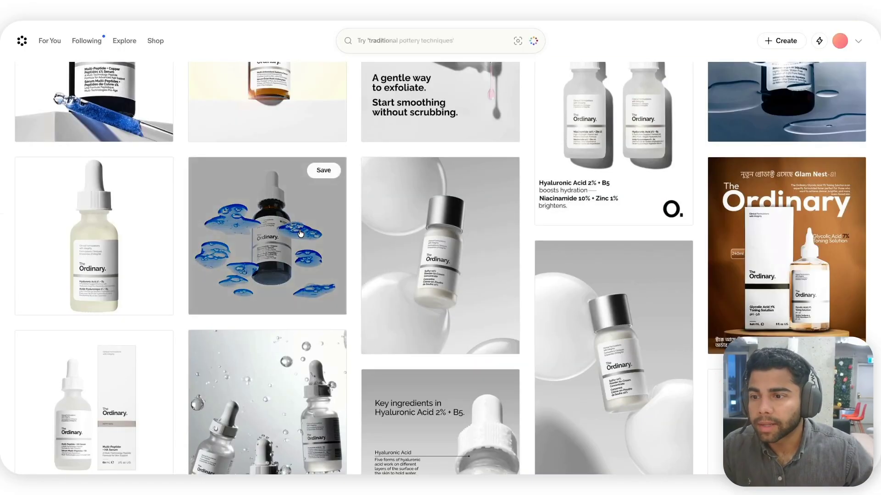
pyautogui.scroll(-4, 416, 291)
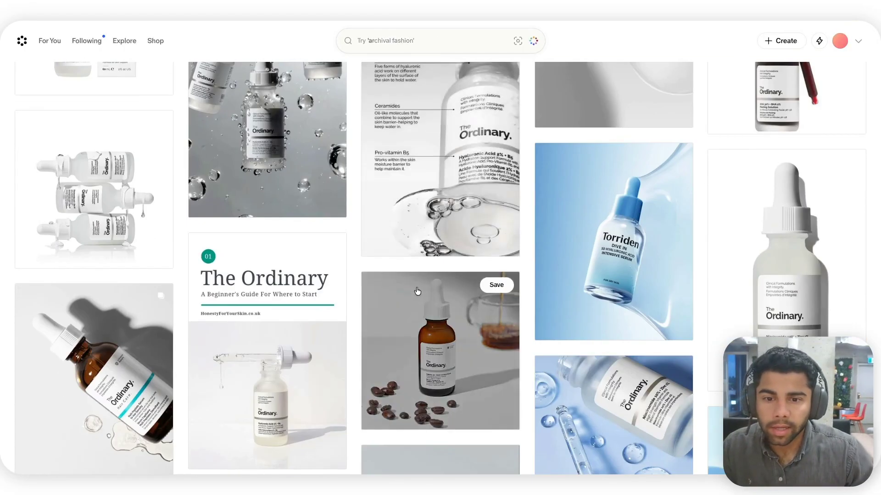
pyautogui.click(572, 267)
pyautogui.press('super+shift+5')
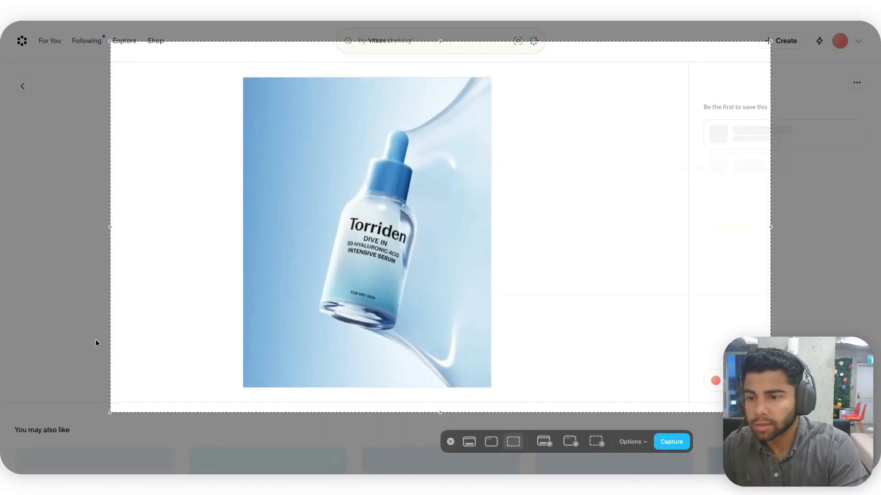
pyautogui.press('Escape')
pyautogui.press('super+shift+4')
pyautogui.moveTo(250, 76); pyautogui.dragTo(493, 384)
pyautogui.press('super+Tab')
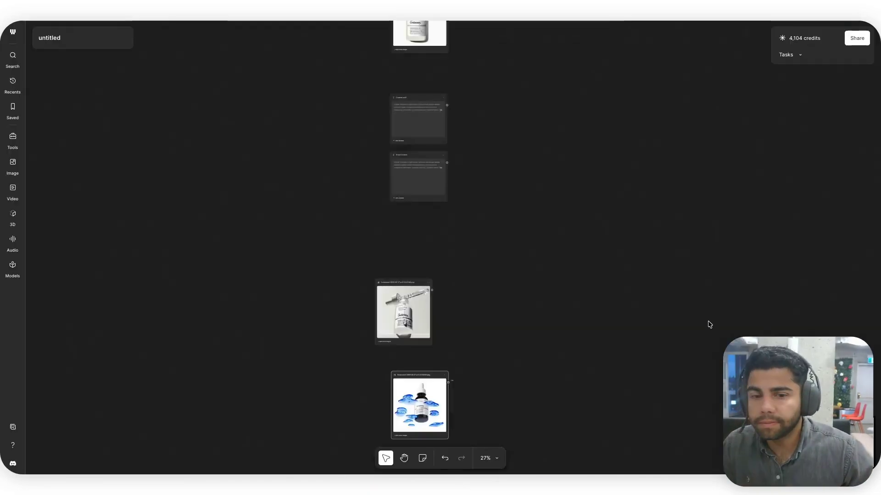
pyautogui.moveTo(780, 413); pyautogui.dragTo(468, 281)
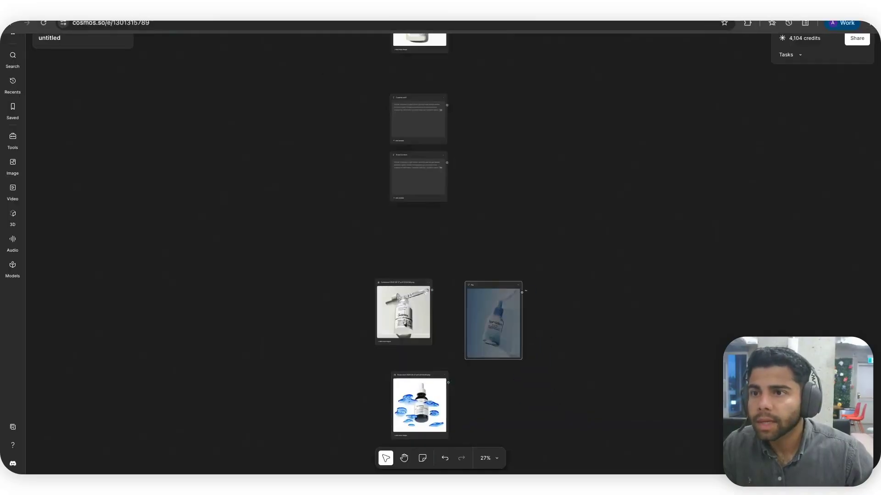
# - Browse the related serum images on Cosmos for another reference shot of The Ordinary's Hyaluronic Acid bottle
pyautogui.press('super+Tab')
pyautogui.scroll(-15, 636, 359)
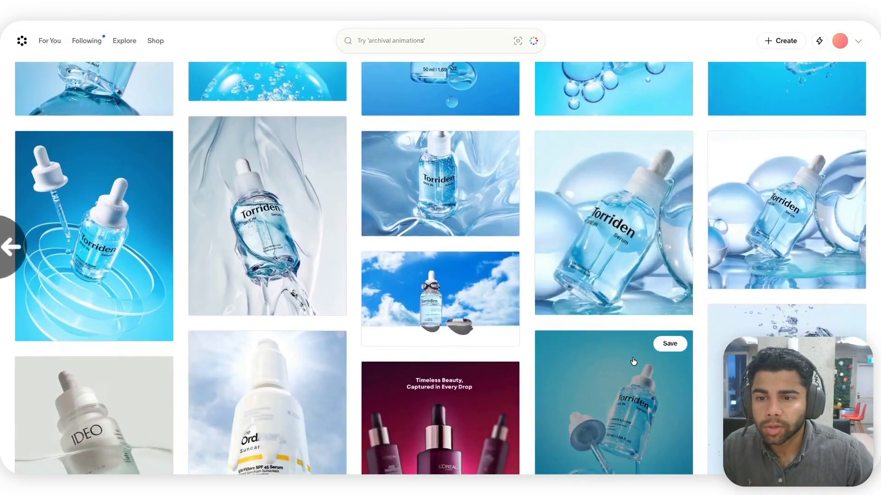
pyautogui.scroll(-7, 634, 361)
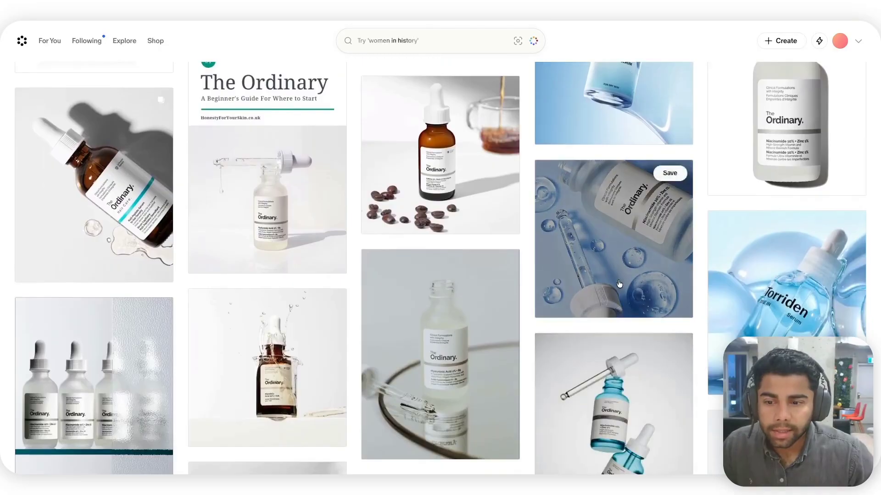
pyautogui.scroll(4, 620, 321)
pyautogui.scroll(-8, 621, 317)
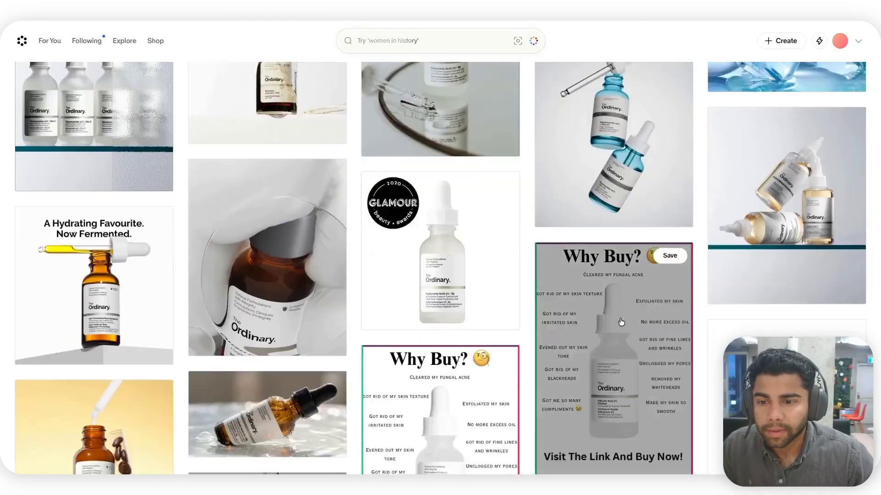
pyautogui.scroll(-5, 622, 319)
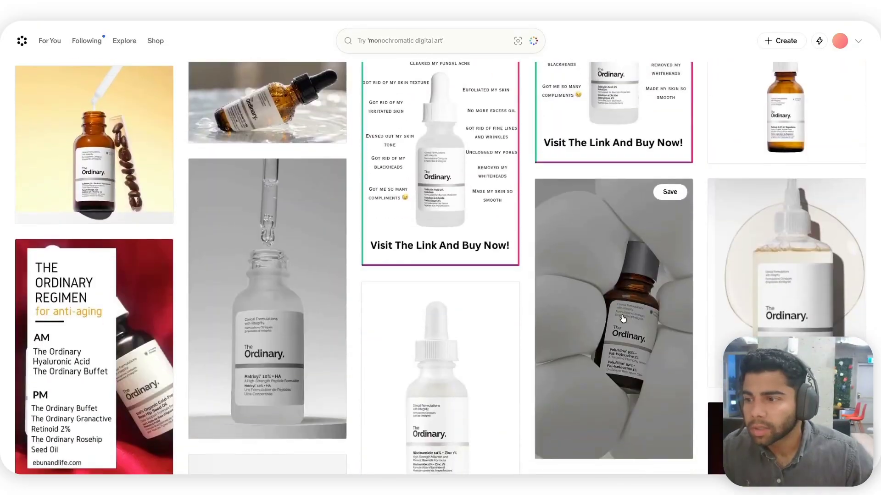
pyautogui.scroll(-10, 620, 318)
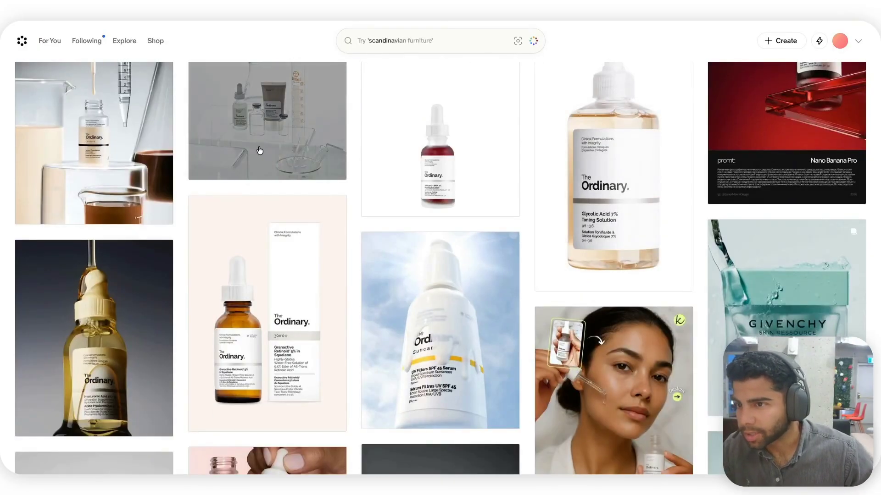
pyautogui.scroll(-6, 505, 365)
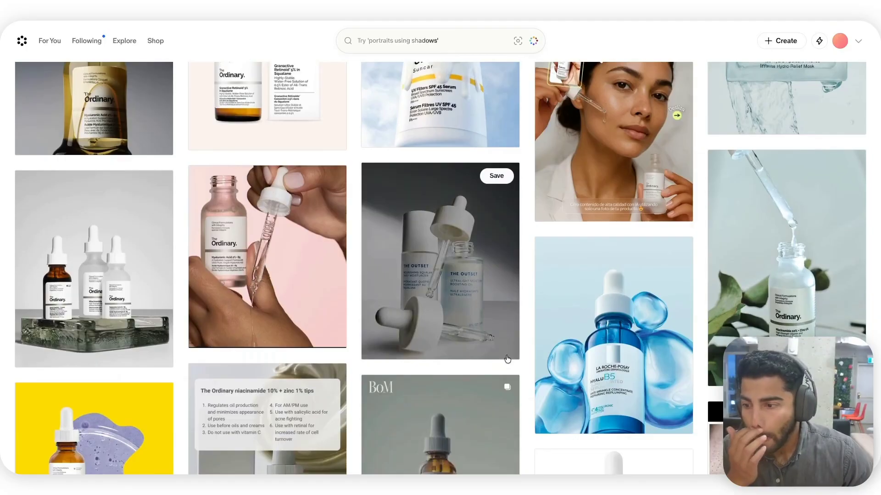
pyautogui.scroll(-3, 507, 359)
pyautogui.click(808, 224)
pyautogui.press('Escape')
pyautogui.scroll(-2, 651, 298)
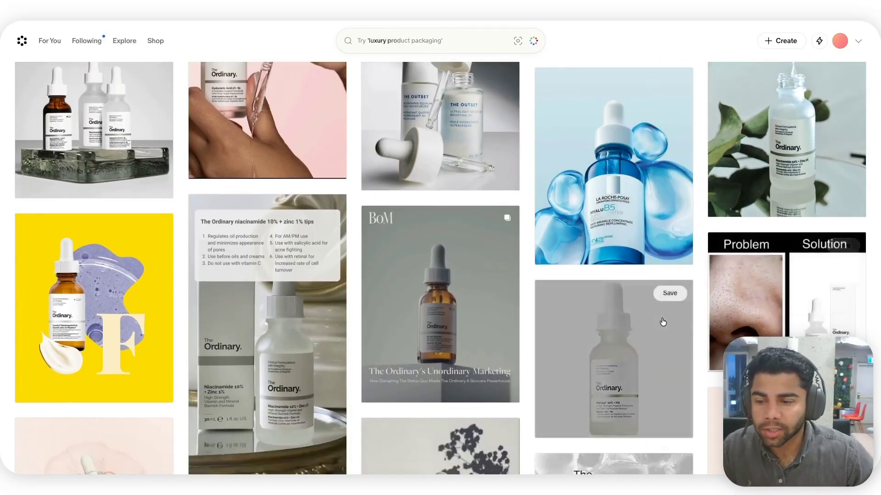
pyautogui.scroll(-6, 662, 322)
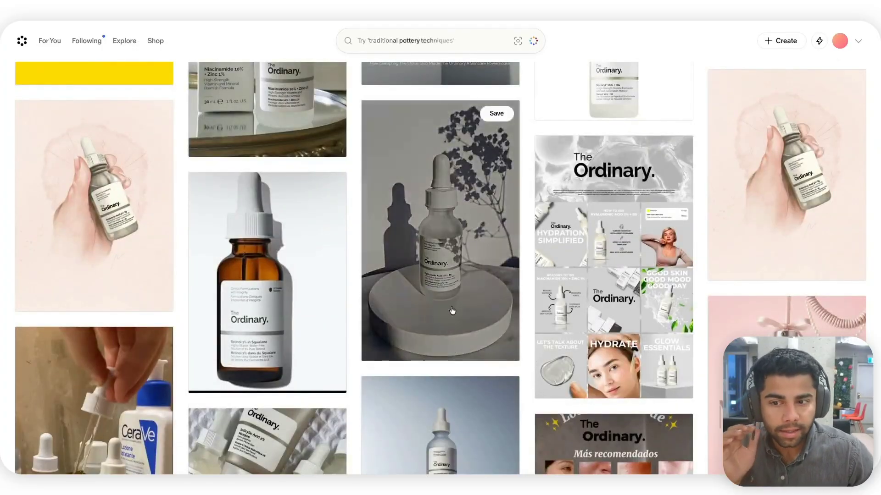
# - Capture The Ordinary bottle on the round plinth with flower shadows and place it on the Weavy canvas below the Torriden image
pyautogui.click(453, 310)
pyautogui.press('super+shift+4')
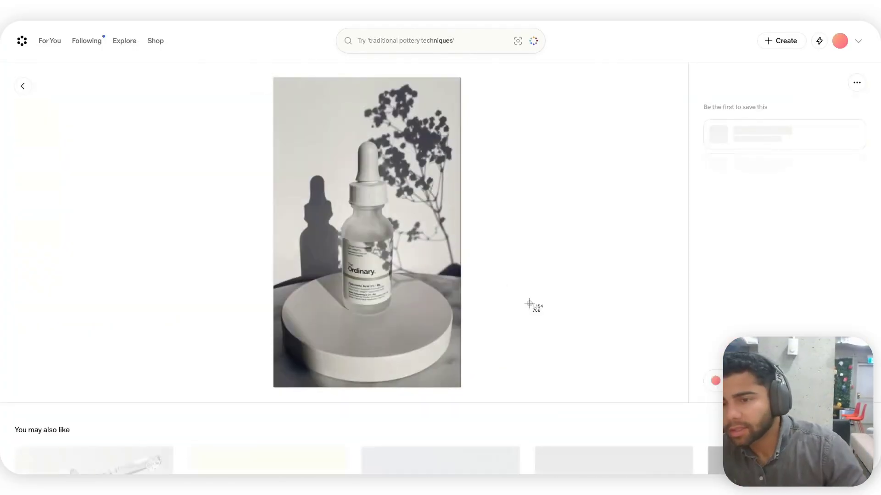
pyautogui.moveTo(275, 80); pyautogui.dragTo(461, 388)
pyautogui.press('super+Tab')
pyautogui.moveTo(533, 398); pyautogui.dragTo(506, 427)
# - Find the pink illustration of a hand holding The Ordinary bottle on Cosmos, capture it, and place it beside the Torriden image in Weavy
pyautogui.press('super+Tab')
pyautogui.press('super+bracketleft')
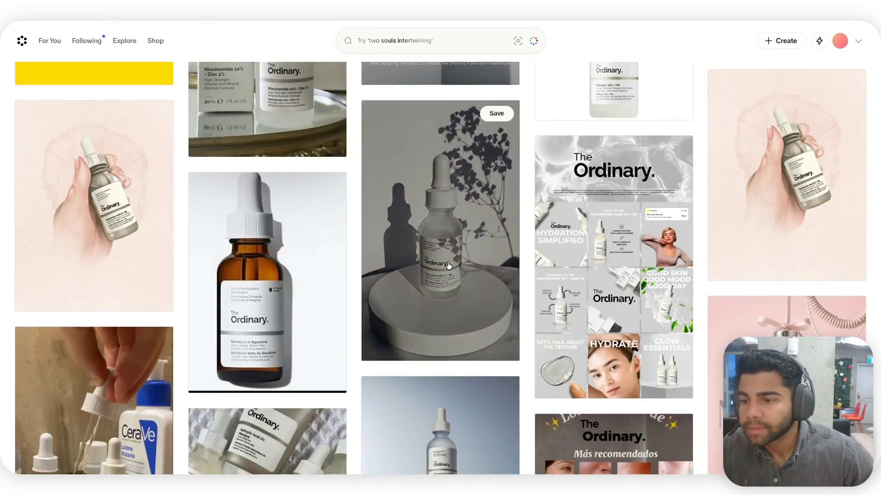
pyautogui.scroll(-7, 448, 265)
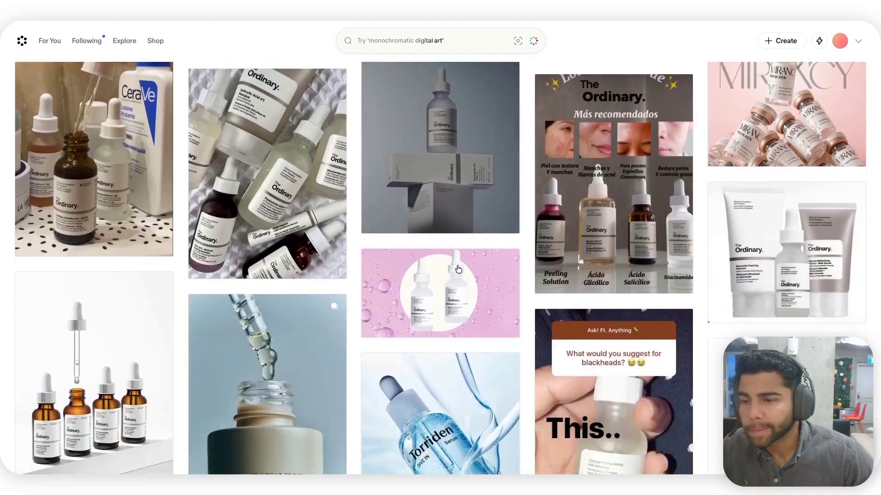
pyautogui.scroll(-10, 458, 268)
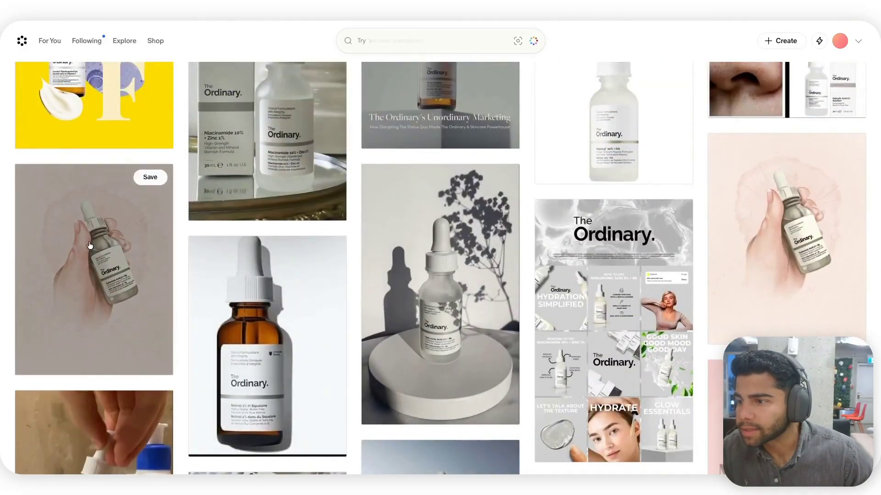
pyautogui.click(89, 244)
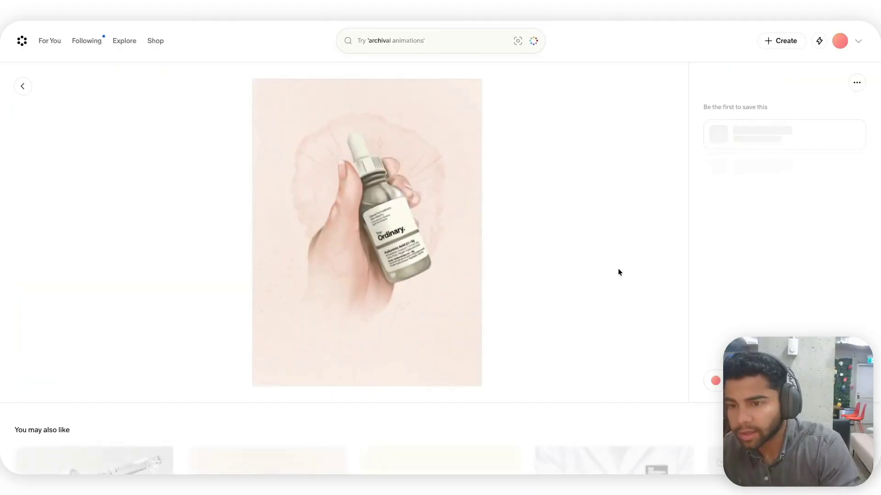
pyautogui.moveTo(258, 82); pyautogui.dragTo(475, 369)
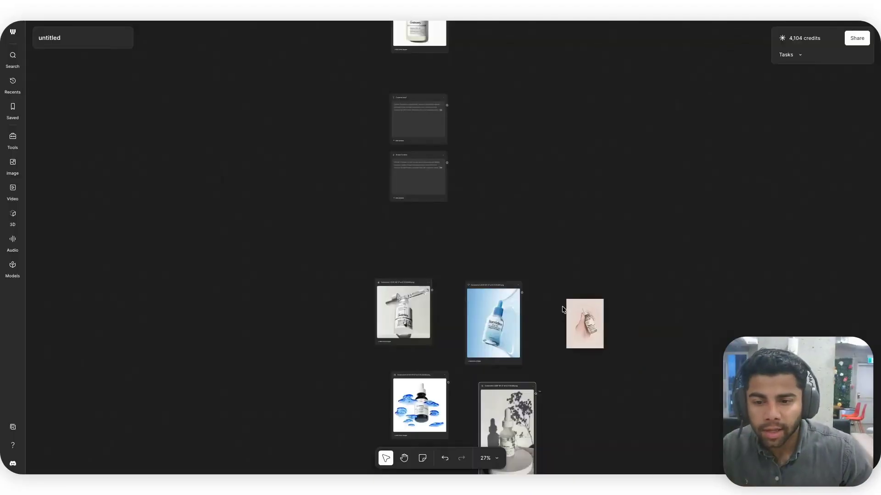
pyautogui.scroll(-3, 563, 309)
pyautogui.scroll(3, 569, 339)
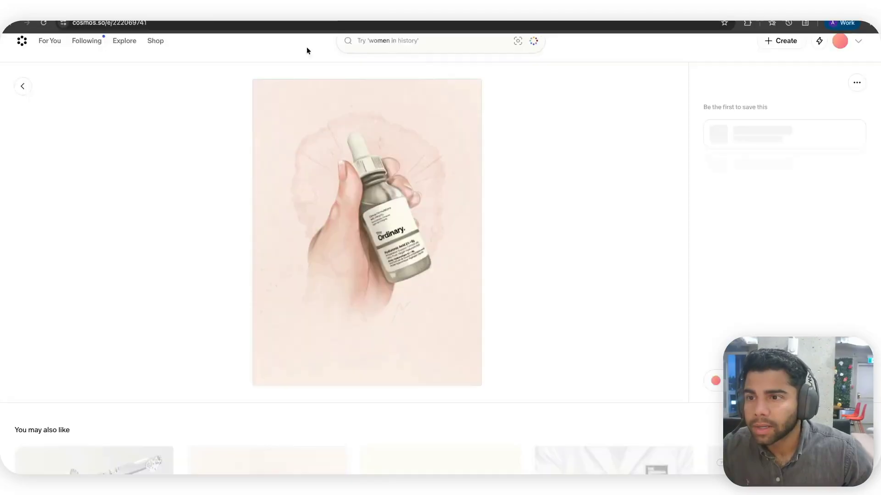
# - Capture the yellow The Ordinary image with the letter F from Cosmos and place it on the Weavy canvas below the hand illustration
pyautogui.scroll(-10, 440, 248)
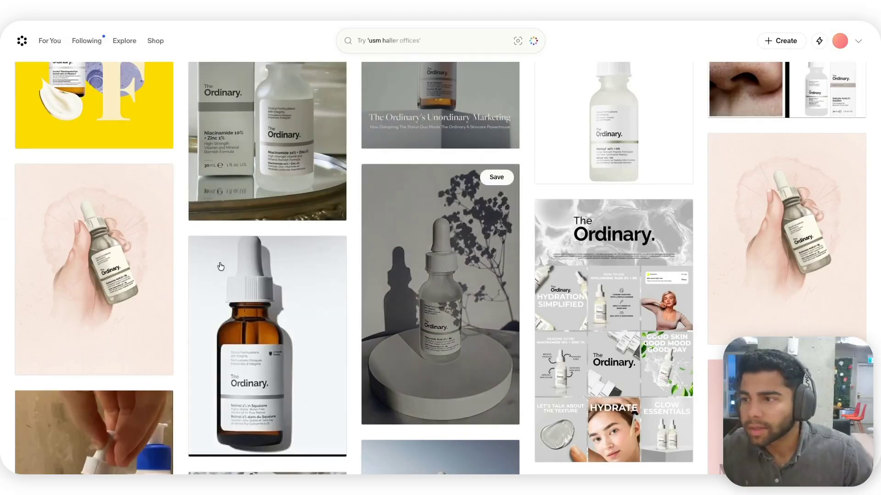
pyautogui.scroll(2, 291, 273)
pyautogui.click(152, 222)
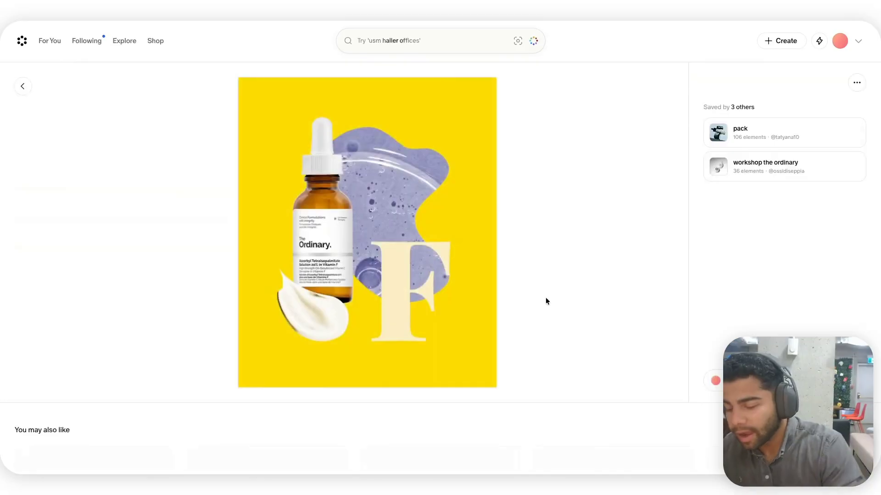
pyautogui.press('super+shift+4')
pyautogui.moveTo(240, 79); pyautogui.dragTo(494, 389)
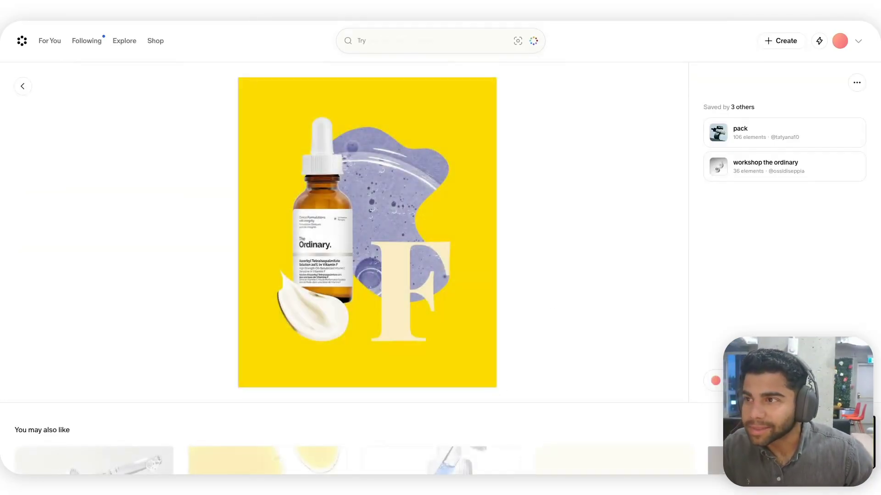
pyautogui.press('super+Tab')
pyautogui.moveTo(816, 458); pyautogui.dragTo(593, 343)
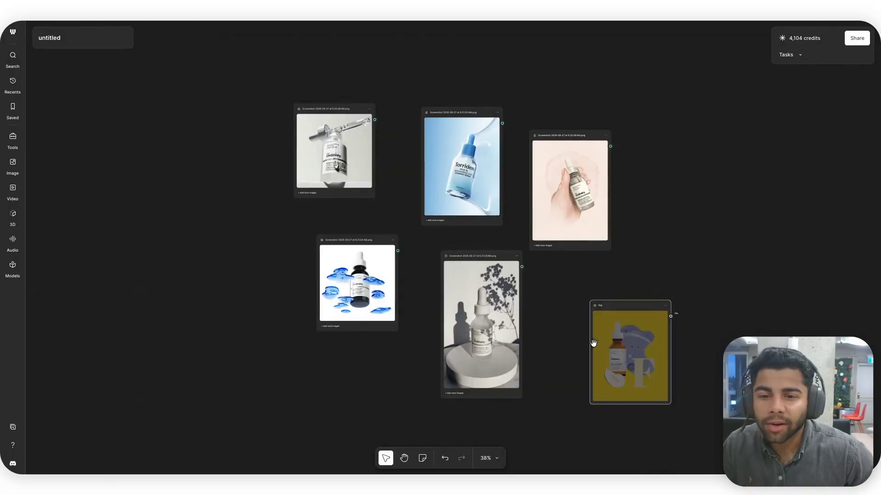
# - Browse the related images on Cosmos and return to the "serum" search results to examine further reference candidates
pyautogui.press('super+Tab')
pyautogui.scroll(-6, 490, 235)
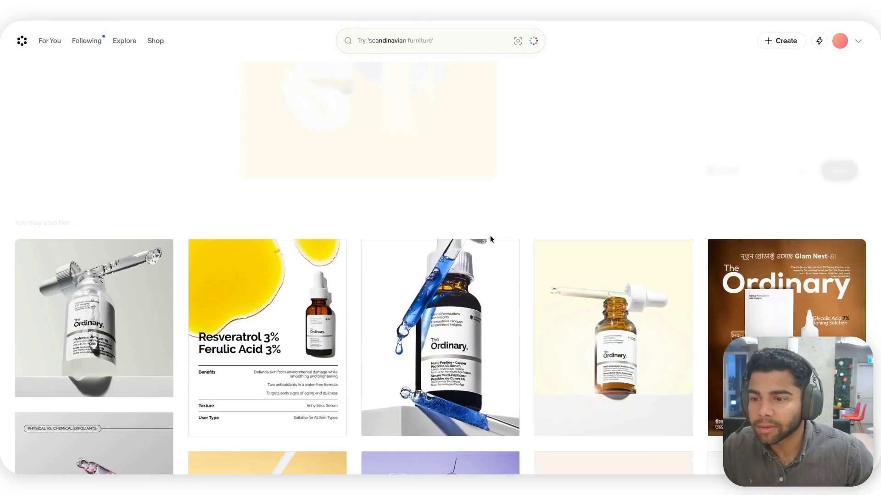
pyautogui.scroll(-7, 483, 233)
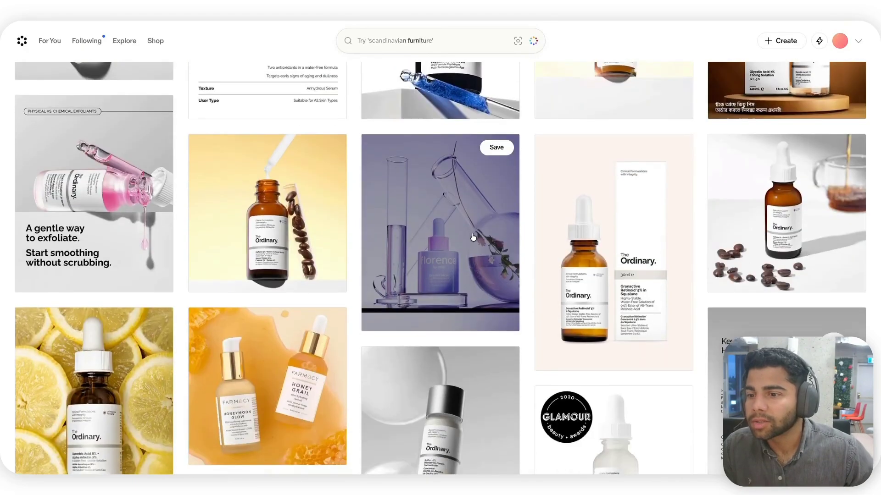
pyautogui.scroll(-9, 464, 259)
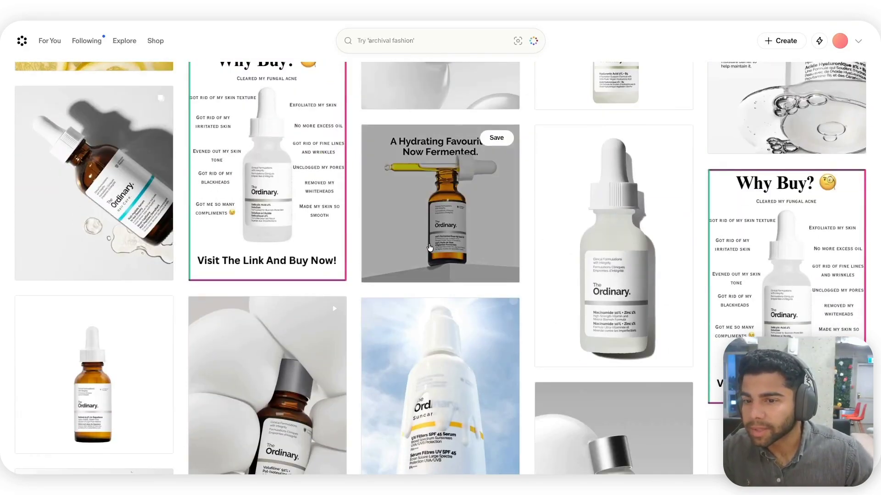
pyautogui.scroll(-7, 430, 247)
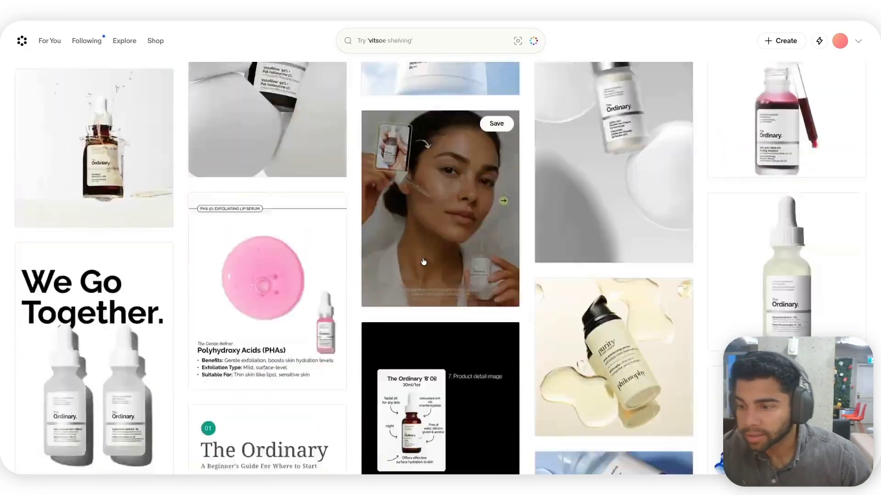
pyautogui.scroll(-12, 323, 268)
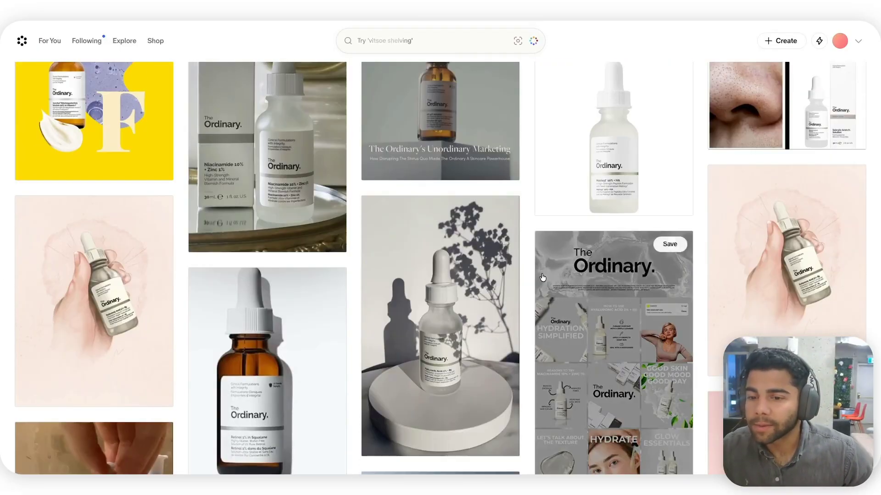
pyautogui.scroll(-4, 542, 277)
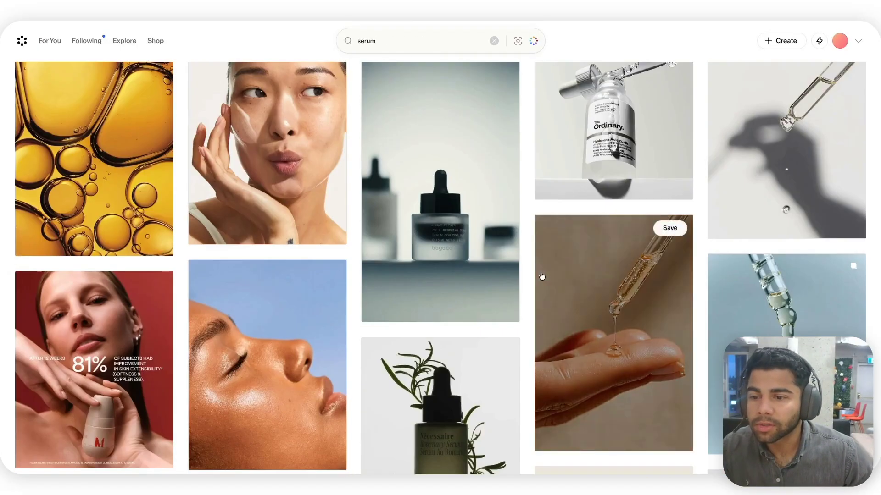
pyautogui.scroll(-6, 542, 276)
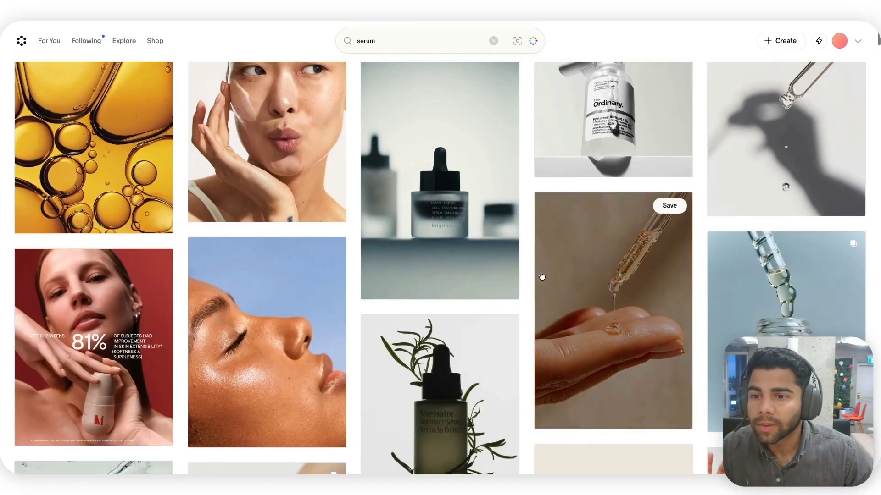
pyautogui.scroll(-9, 541, 276)
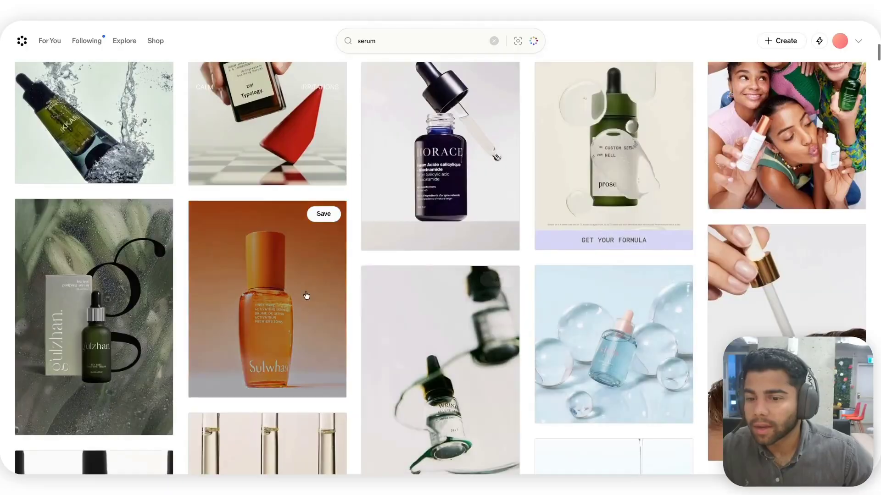
pyautogui.scroll(-12, 419, 305)
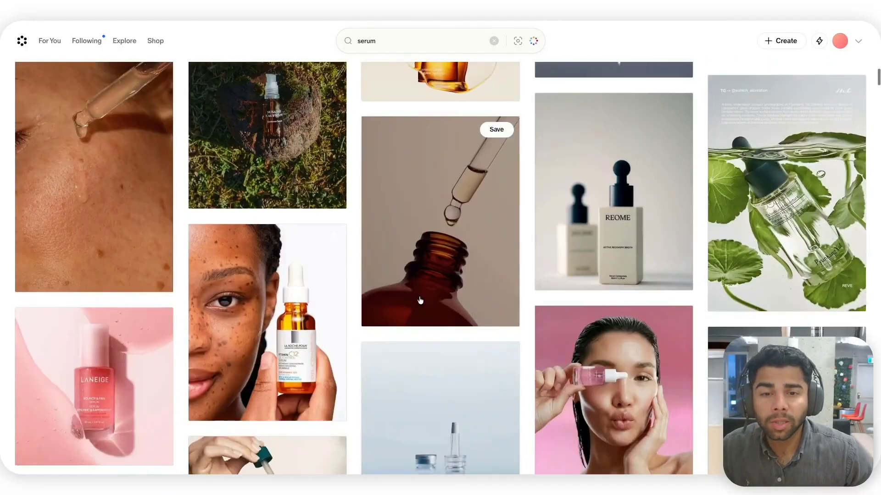
pyautogui.scroll(-10, 420, 300)
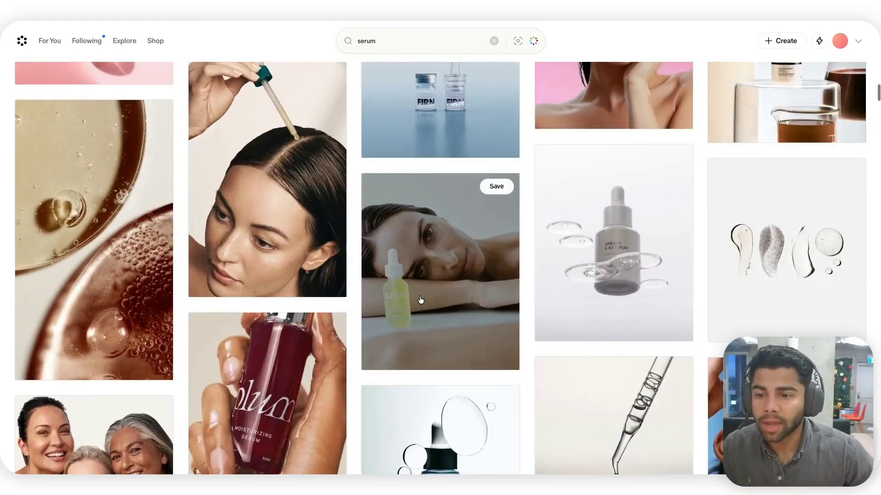
pyautogui.scroll(-8, 420, 300)
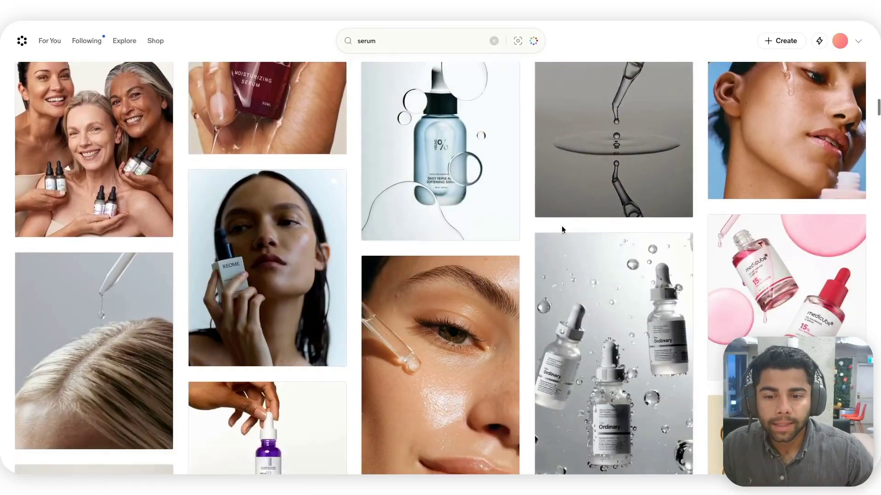
pyautogui.scroll(-7, 522, 249)
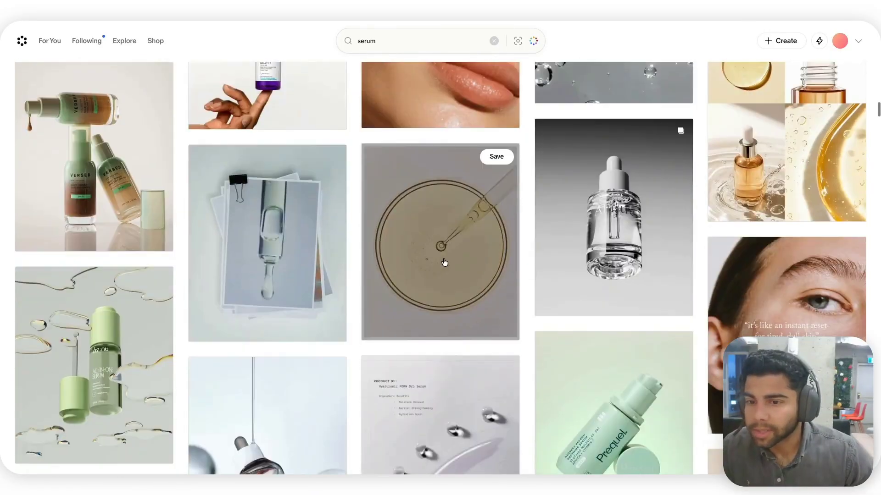
# - Capture the image of a pipette over a round dish of amber serum and add it to the reference images on the Weavy canvas
pyautogui.click(451, 269)
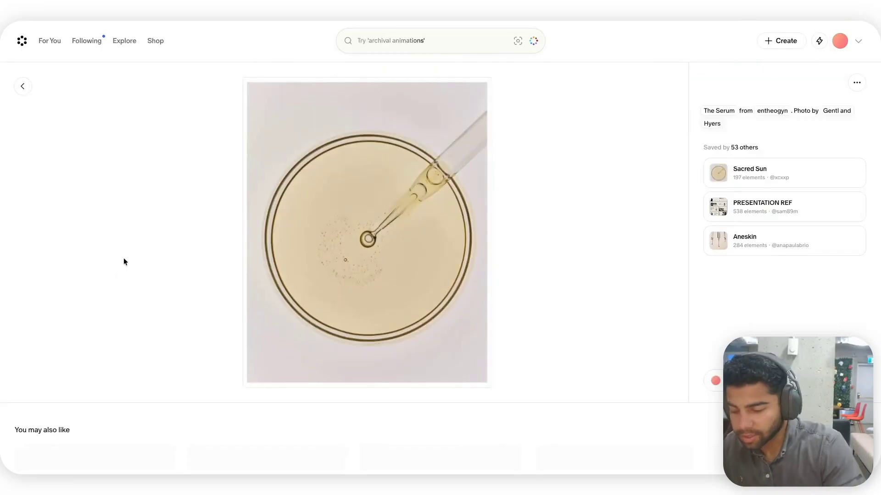
pyautogui.press('super+shift+4')
pyautogui.moveTo(246, 81); pyautogui.dragTo(487, 388)
pyautogui.press('super+Tab')
pyautogui.moveTo(686, 296); pyautogui.dragTo(654, 222)
# - Return to the "serum" results on Cosmos and examine further product images as reference candidates
pyautogui.press('super+Tab')
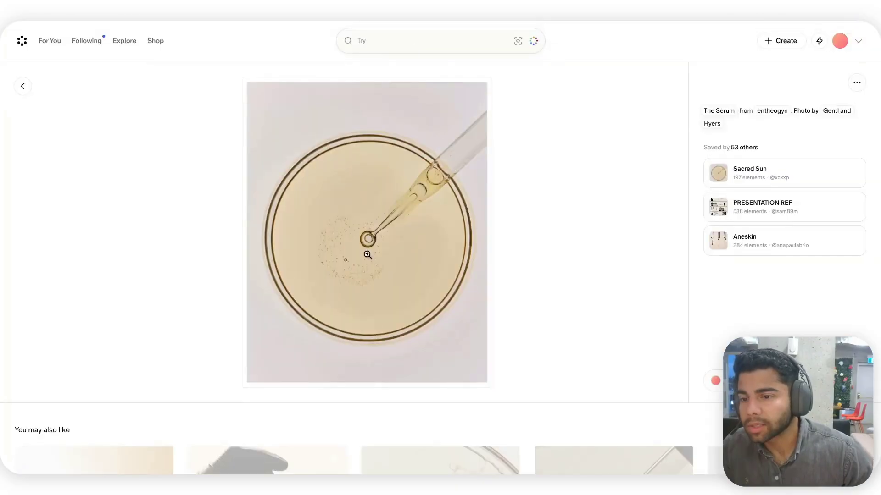
pyautogui.press('Escape')
pyautogui.scroll(-5, 315, 236)
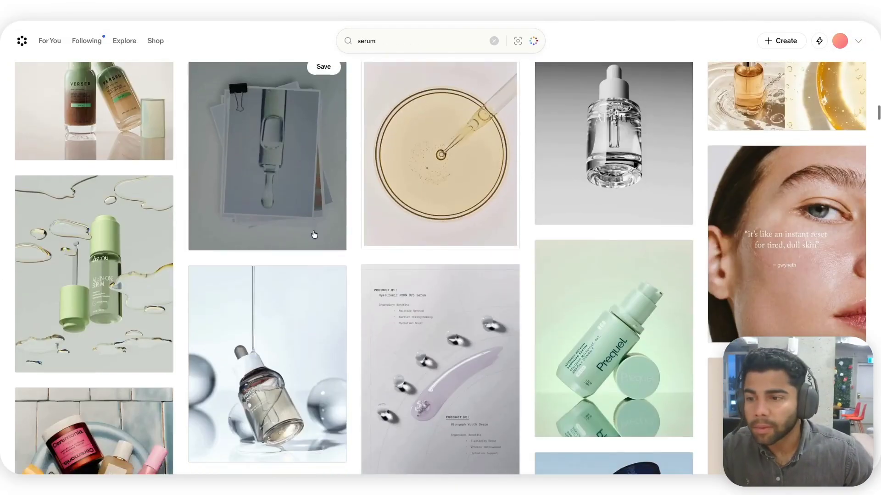
pyautogui.scroll(-2, 315, 235)
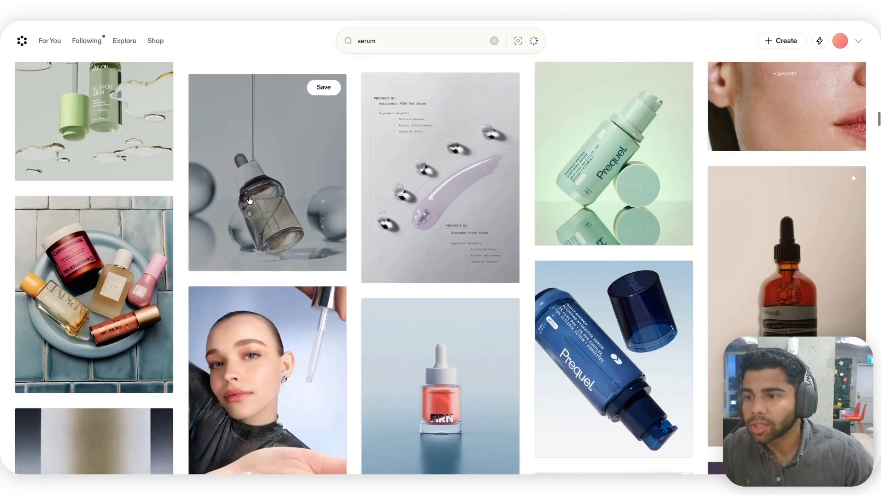
pyautogui.scroll(2, 249, 200)
pyautogui.scroll(-4, 249, 200)
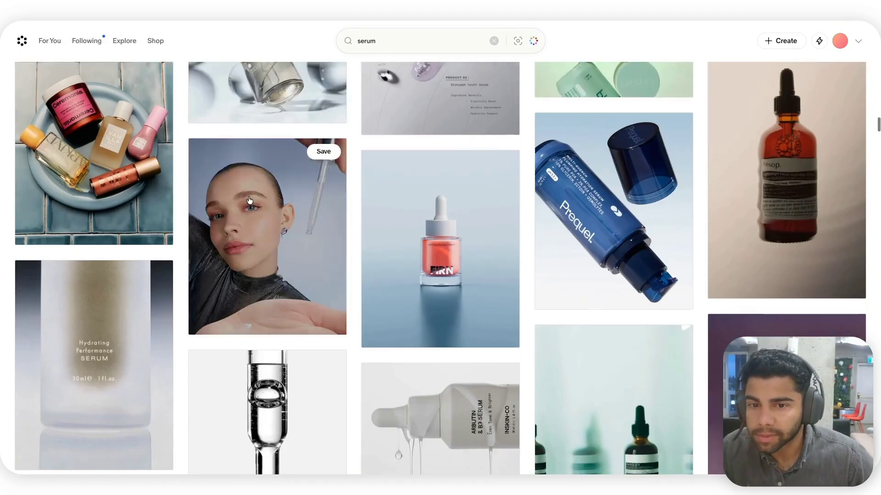
pyautogui.scroll(-1, 527, 229)
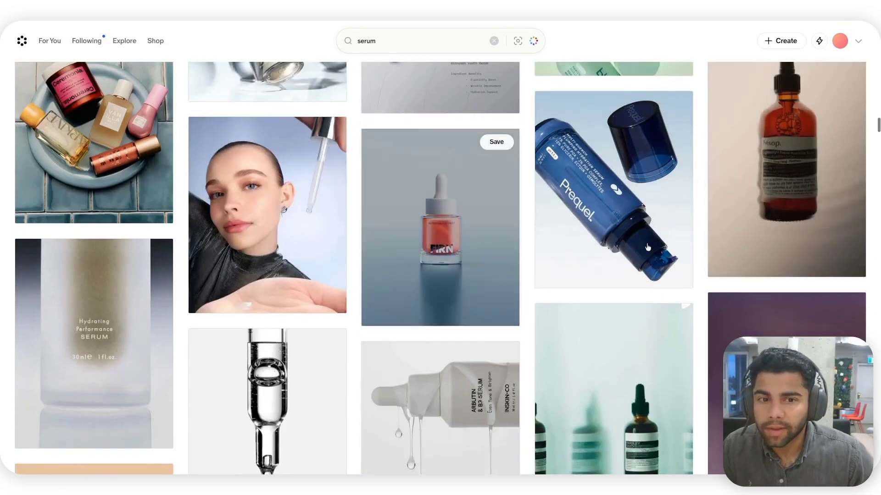
# - Find the orange-lit Aesop perfume bottle among a clip's related Cosmos images, capture it, and place it above the hand illustration in Weavy
pyautogui.click(500, 229)
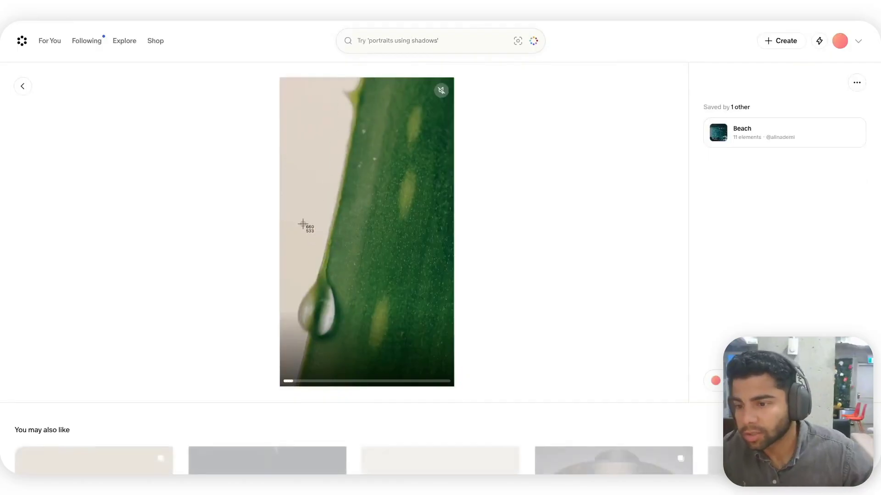
pyautogui.scroll(-10, 343, 339)
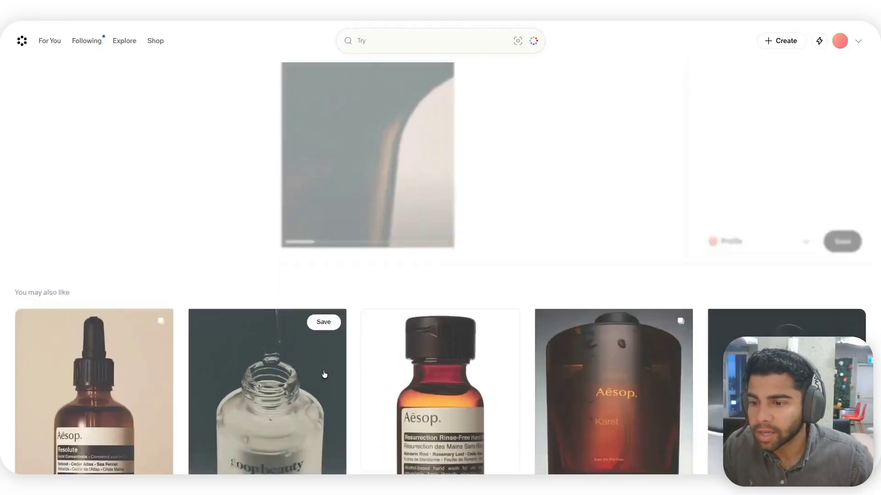
pyautogui.scroll(-8, 331, 352)
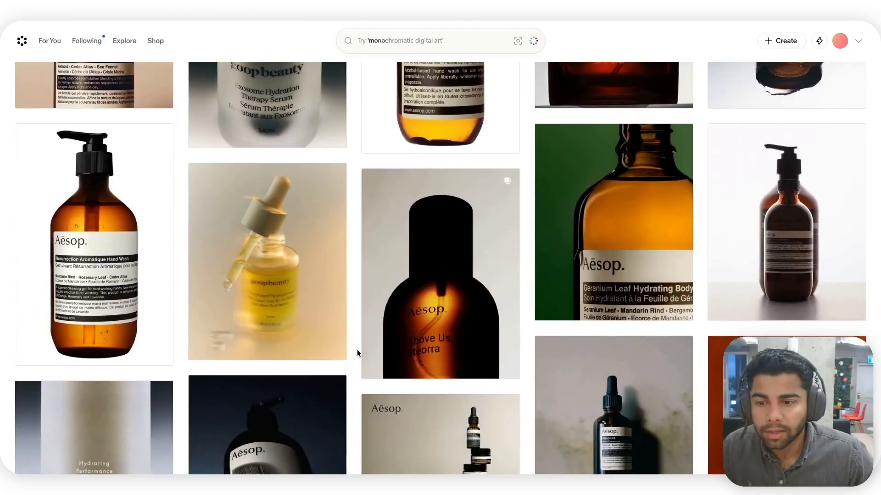
pyautogui.scroll(-3, 354, 345)
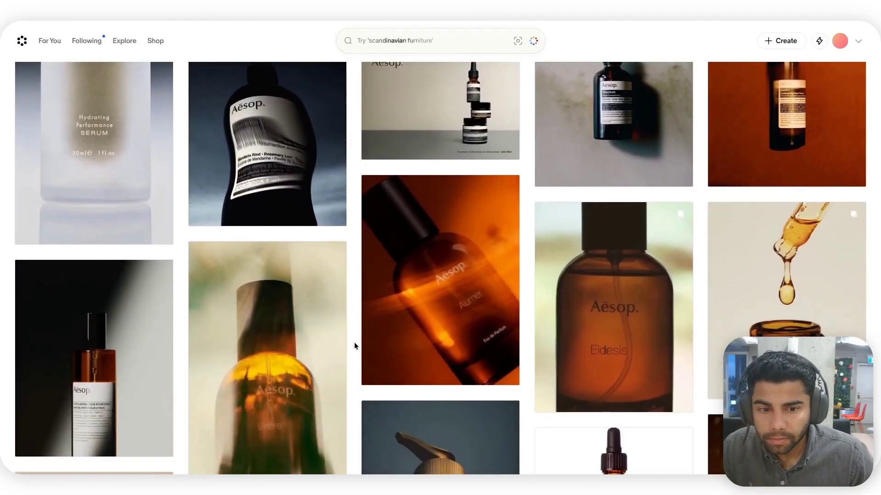
pyautogui.press('super+shift+4')
pyautogui.moveTo(360, 112); pyautogui.dragTo(517, 323)
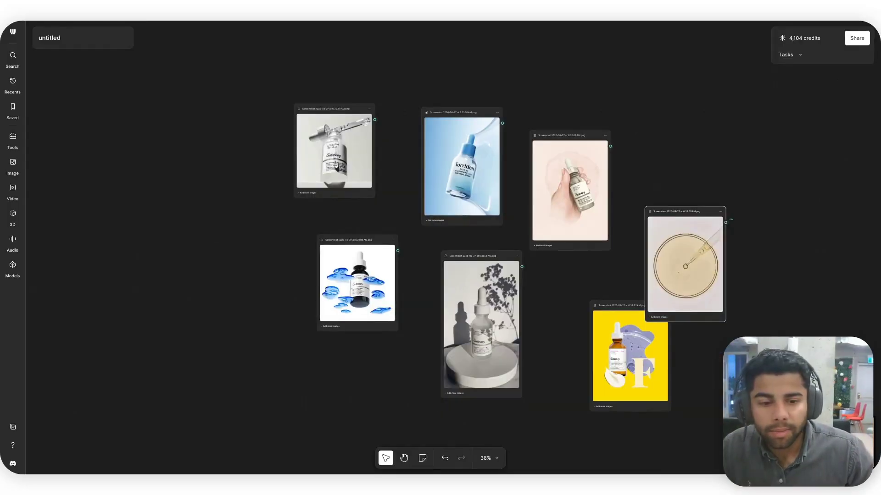
pyautogui.moveTo(549, 351); pyautogui.dragTo(592, 87)
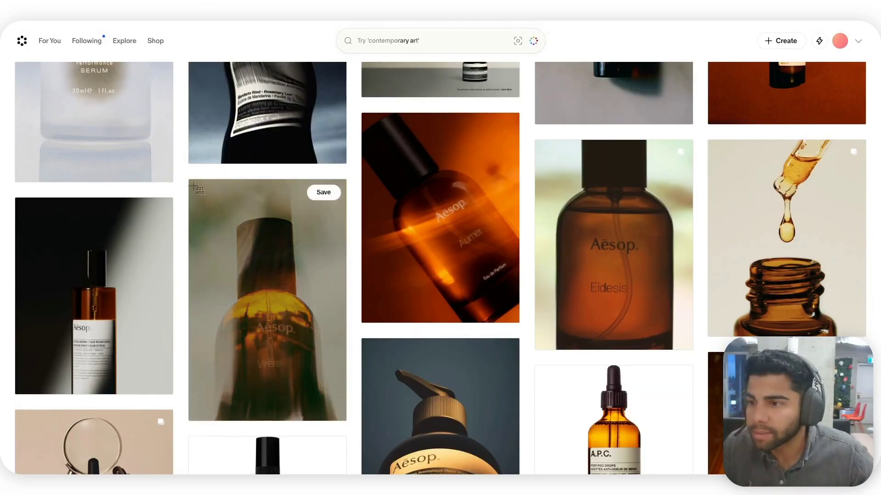
# - Capture the blurred amber Aesop bottle image from Cosmos and place it on the Weavy canvas beside the orange Aesop image
pyautogui.moveTo(188, 181); pyautogui.dragTo(347, 429)
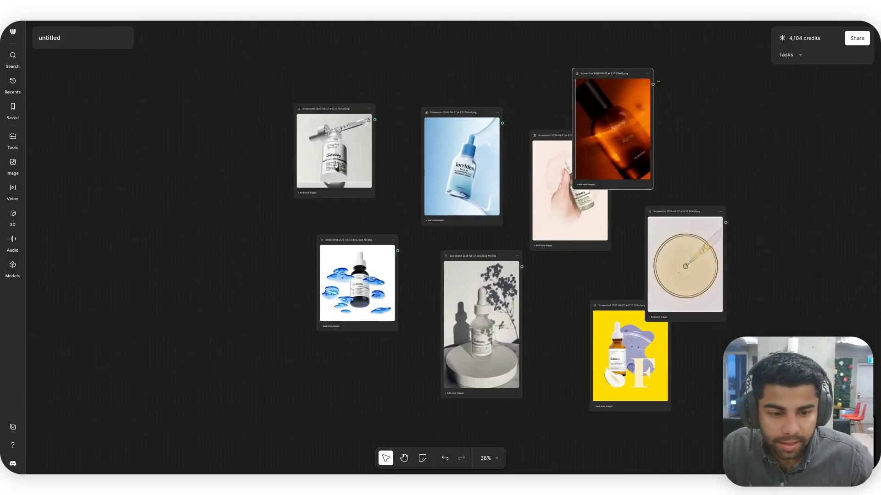
pyautogui.moveTo(857, 441); pyautogui.dragTo(702, 158)
pyautogui.scroll(-2, 755, 208)
pyautogui.hscroll(8, 752, 207)
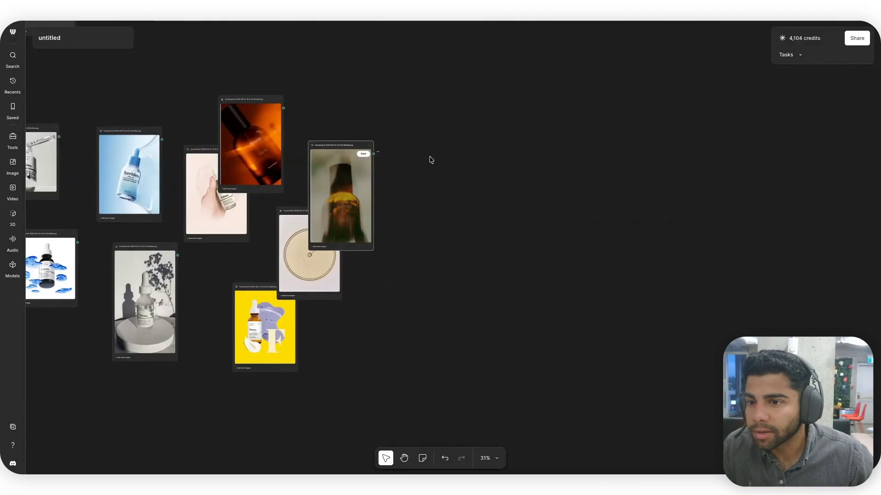
pyautogui.doubleClick(432, 160)
pyautogui.click(461, 189)
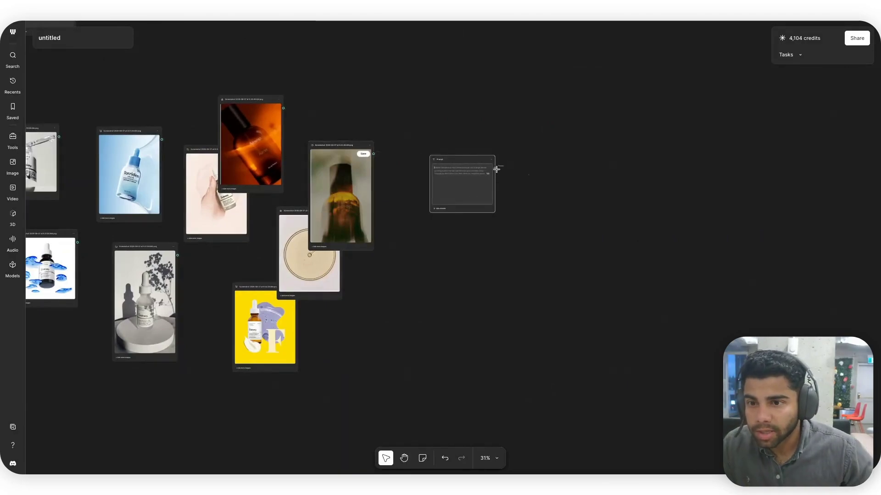
pyautogui.scroll(5, 491, 175)
pyautogui.scroll(-6, 485, 181)
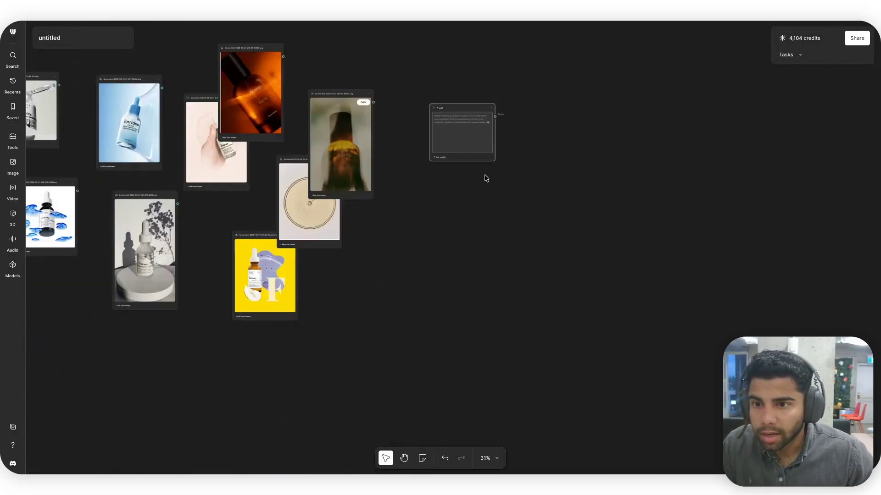
pyautogui.press('Delete')
# - Add an Any LLM node beside the reference images and extend it to ten image inputs
pyautogui.doubleClick(449, 115)
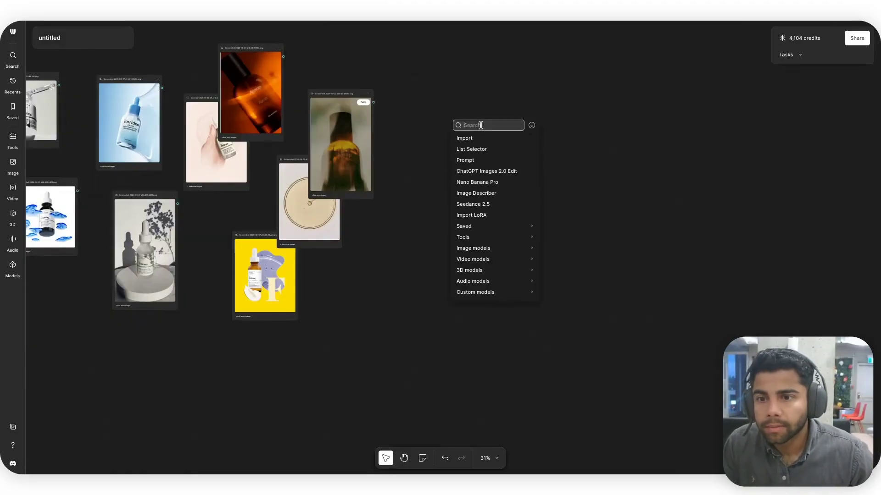
pyautogui.click(470, 138)
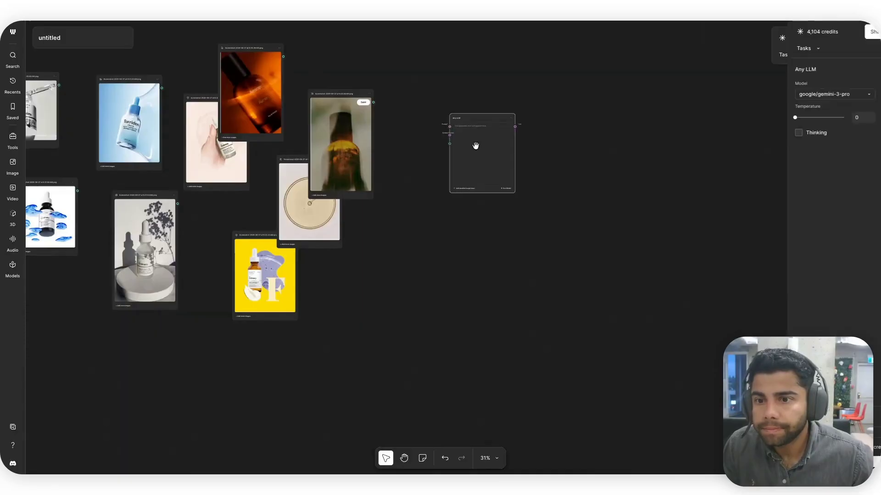
pyautogui.scroll(5, 474, 158)
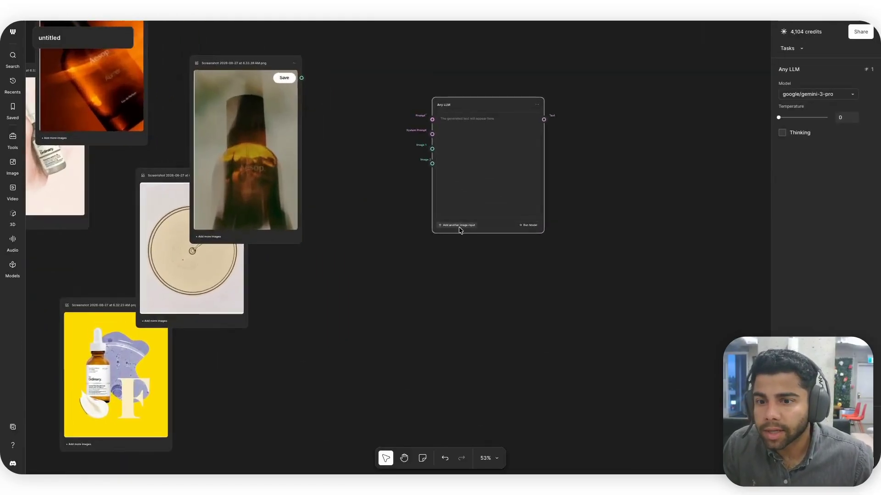
pyautogui.scroll(-5, 332, 243)
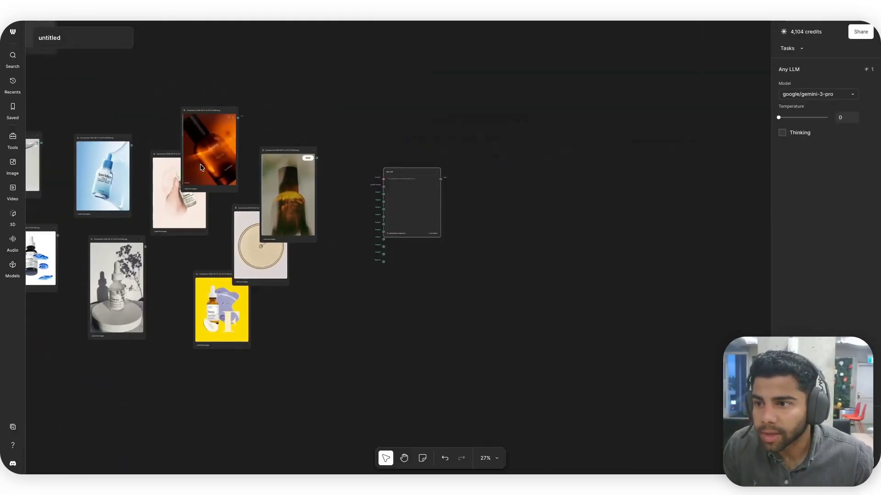
# - Connect the two Aesop images, amber dish, hand illustration and Torriden image to the Any LLM node's image inputs, moving overlapping images apart
pyautogui.moveTo(238, 117); pyautogui.dragTo(384, 194)
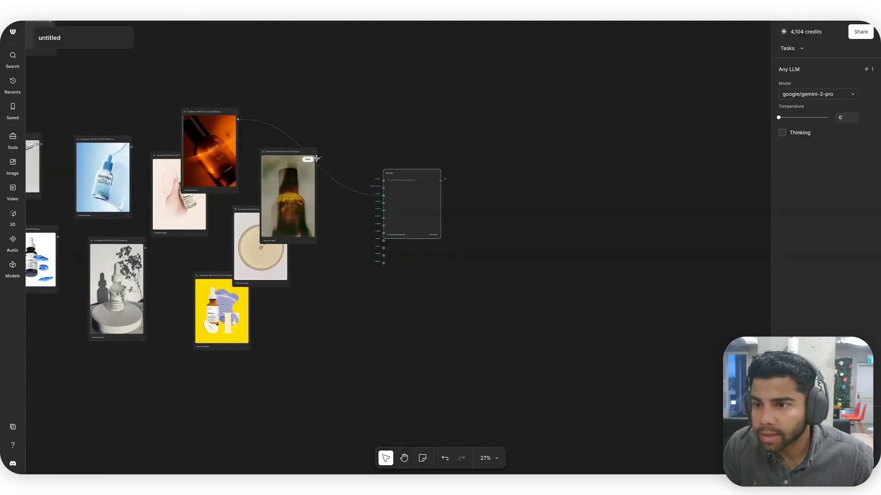
pyautogui.click(246, 227)
pyautogui.moveTo(287, 159); pyautogui.dragTo(278, 111)
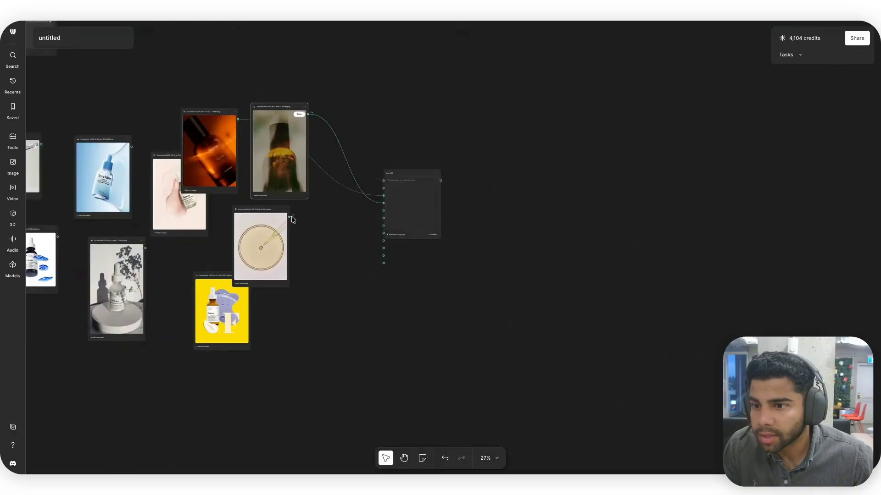
pyautogui.moveTo(164, 159); pyautogui.dragTo(139, 118)
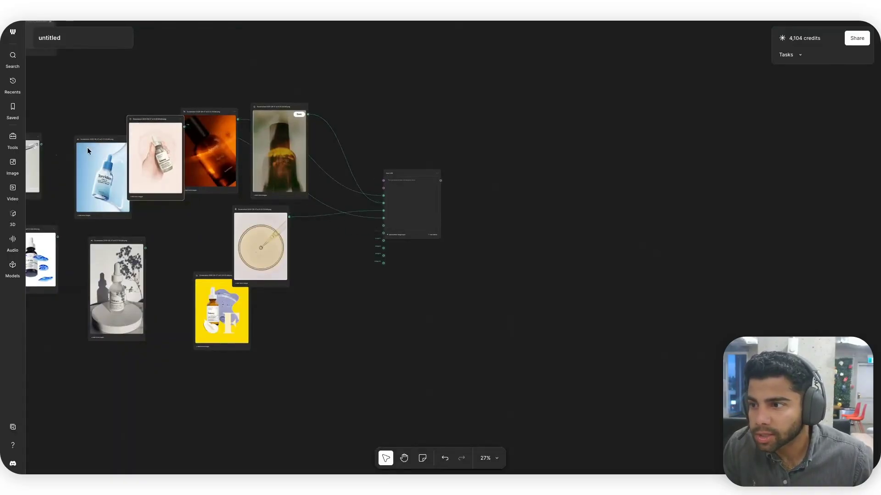
pyautogui.moveTo(118, 139); pyautogui.dragTo(110, 137)
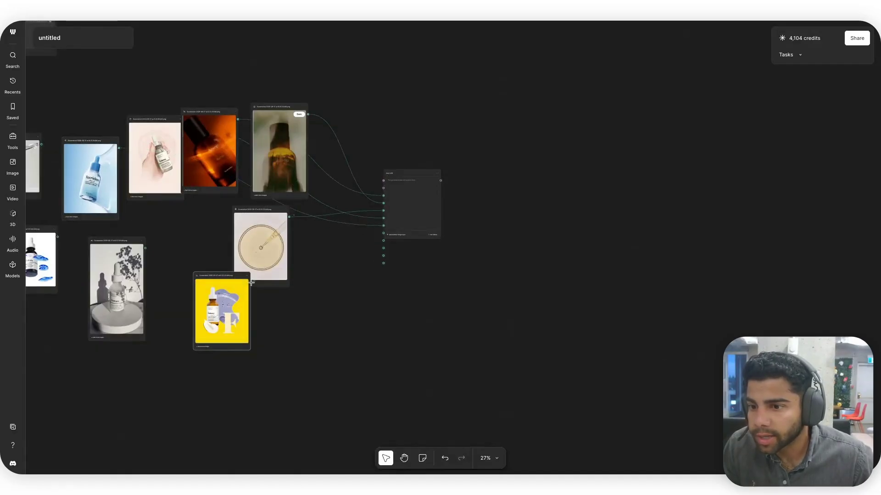
# - Connect the yellow letter F, plant-shadow, grey pipette and blue-splash bottle images to the Any LLM node's next free image inputs
pyautogui.moveTo(144, 248); pyautogui.dragTo(242, 253)
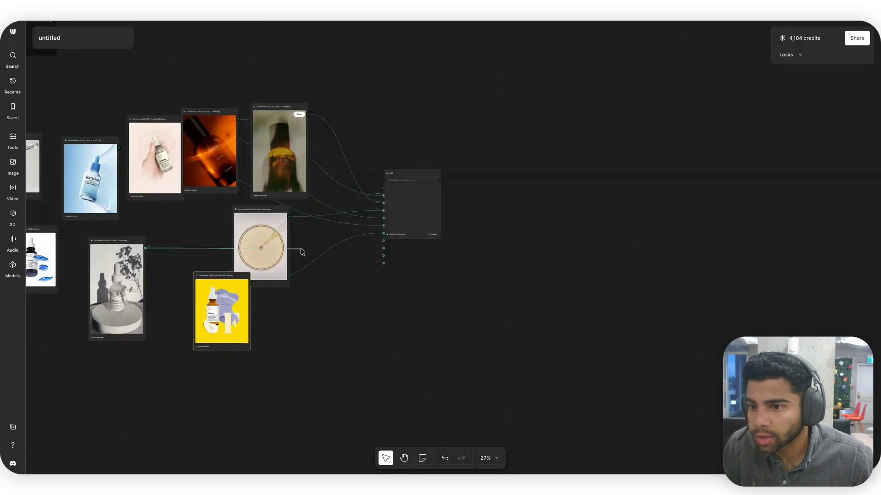
pyautogui.moveTo(377, 248); pyautogui.dragTo(384, 248)
pyautogui.hscroll(-5, 186, 172)
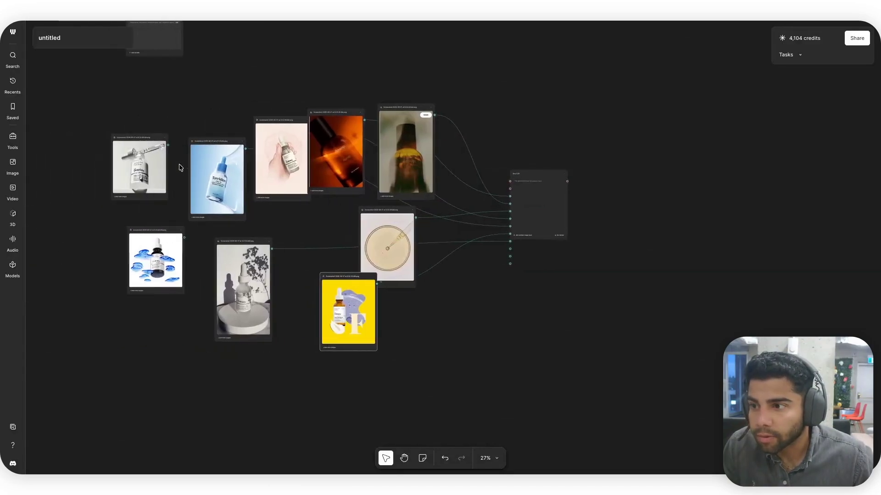
pyautogui.moveTo(168, 143); pyautogui.dragTo(510, 249)
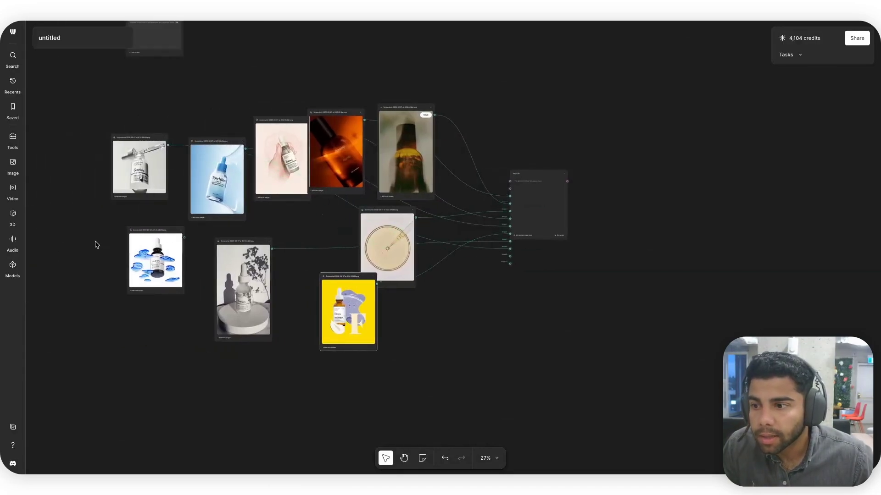
pyautogui.moveTo(185, 237); pyautogui.dragTo(436, 260)
pyautogui.moveTo(509, 261); pyautogui.dragTo(509, 261)
# - Arrange the nine reference images into two tidy rows without overlaps, with the four-image row beneath the five-image row
pyautogui.scroll(-1, 473, 296)
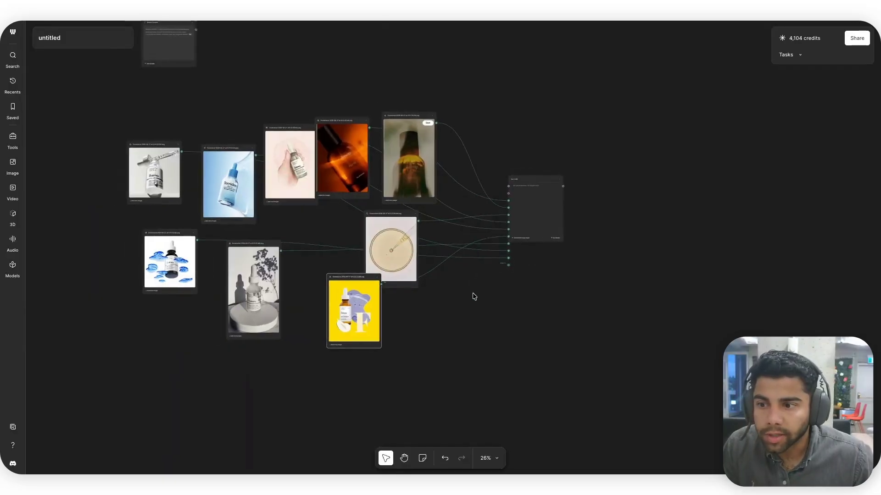
pyautogui.moveTo(164, 172); pyautogui.dragTo(261, 222)
pyautogui.moveTo(220, 192); pyautogui.dragTo(211, 170)
pyautogui.moveTo(302, 132); pyautogui.dragTo(286, 120)
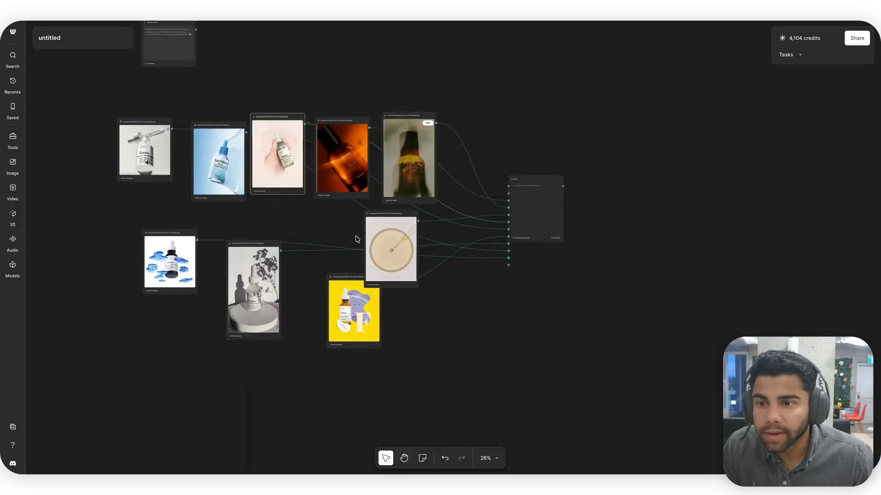
pyautogui.moveTo(181, 235); pyautogui.dragTo(146, 211)
pyautogui.moveTo(268, 248); pyautogui.dragTo(227, 219)
pyautogui.moveTo(354, 279); pyautogui.dragTo(280, 218)
pyautogui.moveTo(390, 214); pyautogui.dragTo(347, 214)
pyautogui.scroll(5, 300, 261)
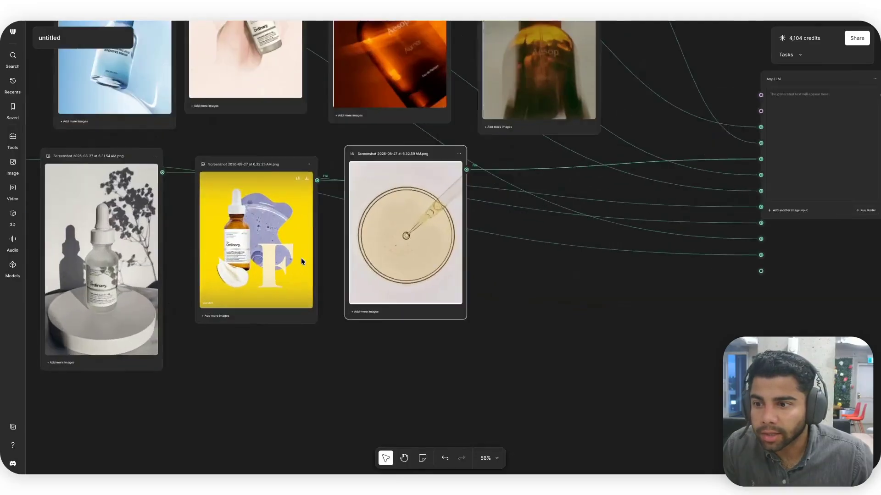
pyautogui.scroll(5, 301, 262)
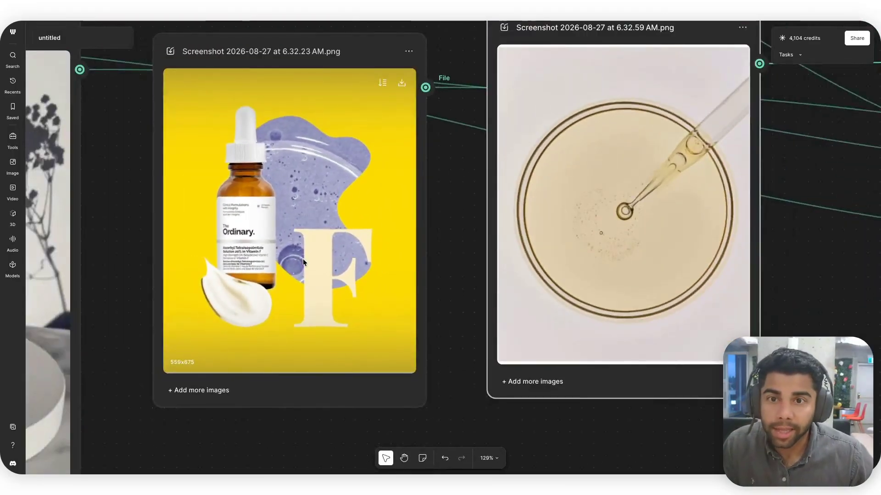
pyautogui.scroll(-2, 300, 261)
pyautogui.scroll(-5, 299, 258)
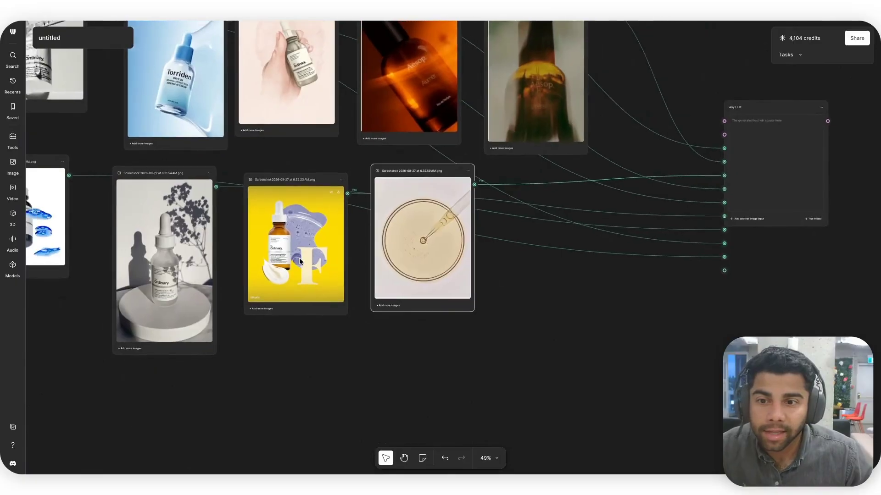
# - Add a Prompt node connected to the Any LLM node's prompt input, place it below that node, and open its text for editing
pyautogui.hscroll(5, 326, 257)
pyautogui.moveTo(461, 133); pyautogui.dragTo(460, 62)
pyautogui.click(496, 100)
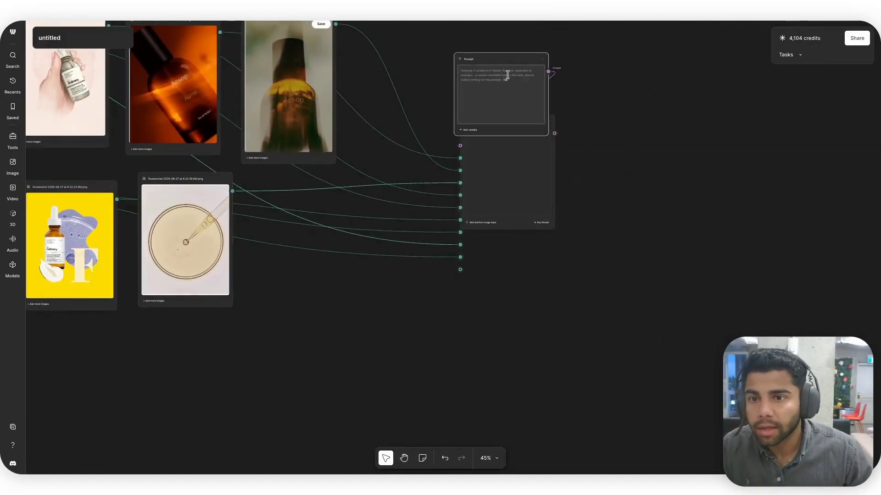
pyautogui.moveTo(535, 258); pyautogui.dragTo(511, 293)
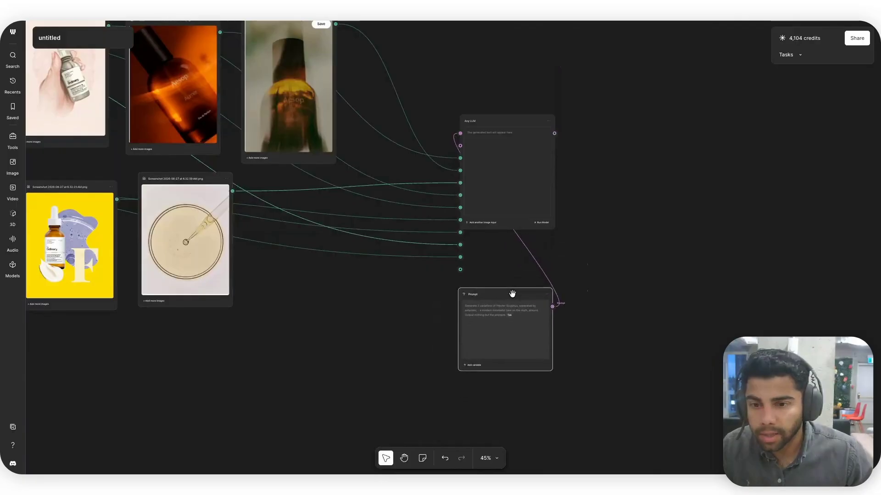
pyautogui.scroll(1, 470, 309)
pyautogui.scroll(3, 469, 309)
pyautogui.scroll(-1, 469, 309)
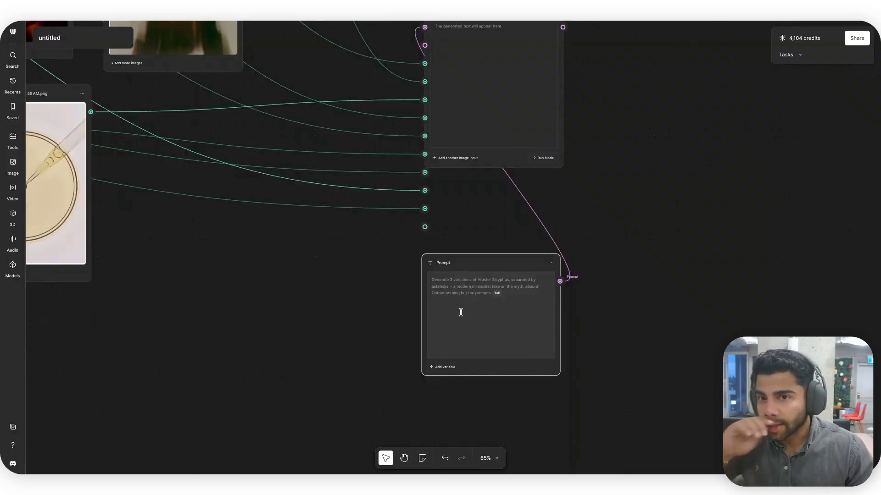
pyautogui.scroll(2, 447, 296)
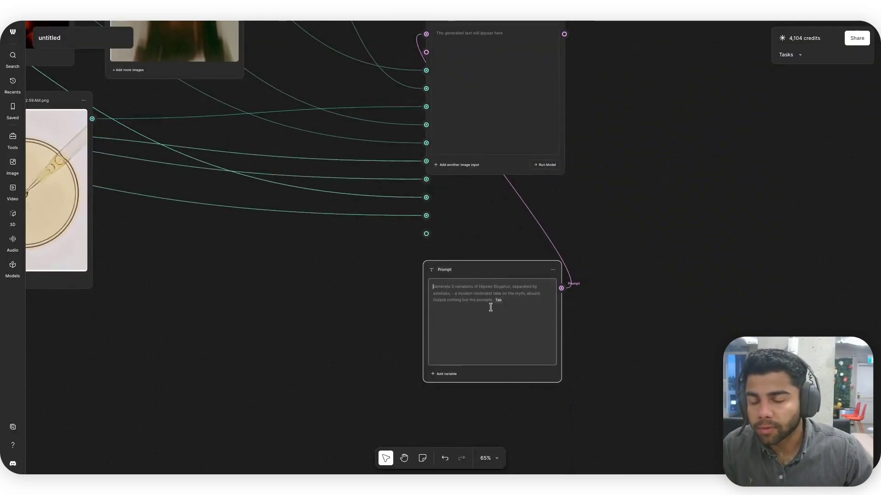
# - Rename the Any LLM node to "Visual DNA"
pyautogui.scroll(5, 492, 258)
pyautogui.doubleClick(440, 146)
pyautogui.write('Visual DNA')
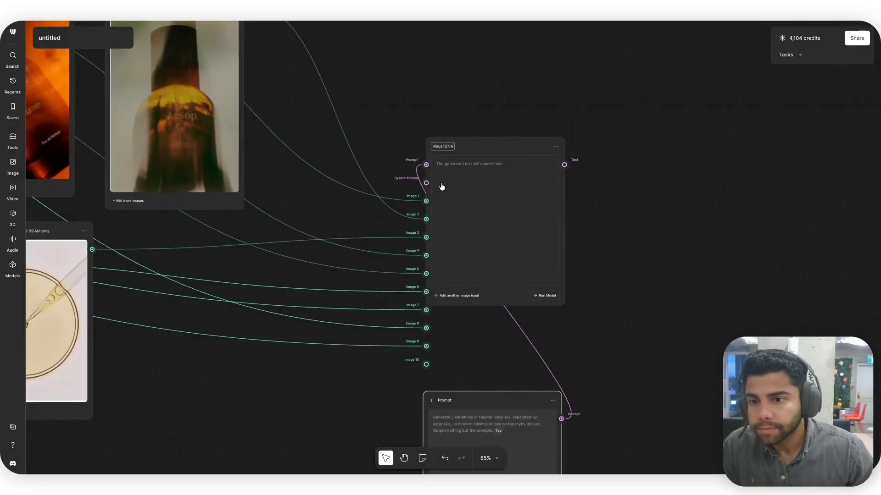
# - Set the Visual DNA node's model to google/gemini-3.1-pro
pyautogui.scroll(-4, 442, 186)
pyautogui.scroll(9, 466, 285)
pyautogui.scroll(-6, 458, 309)
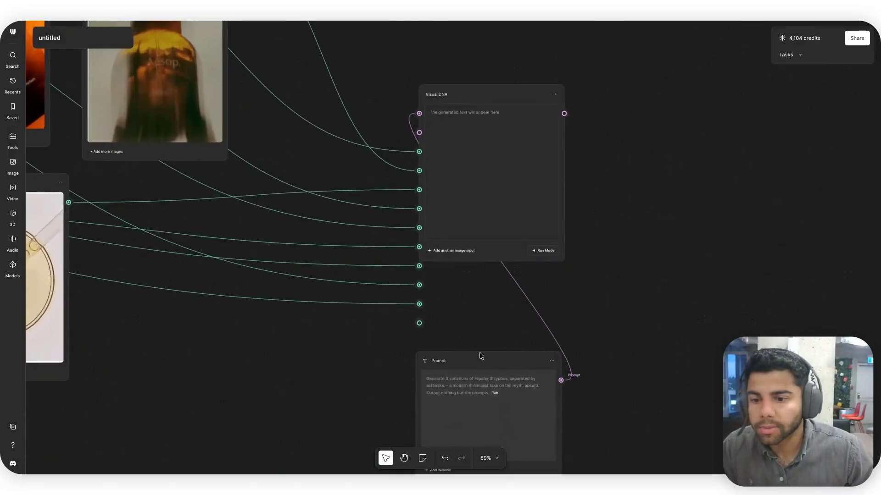
pyautogui.scroll(-2, 479, 345)
pyautogui.scroll(3, 480, 346)
pyautogui.click(488, 104)
pyautogui.click(839, 94)
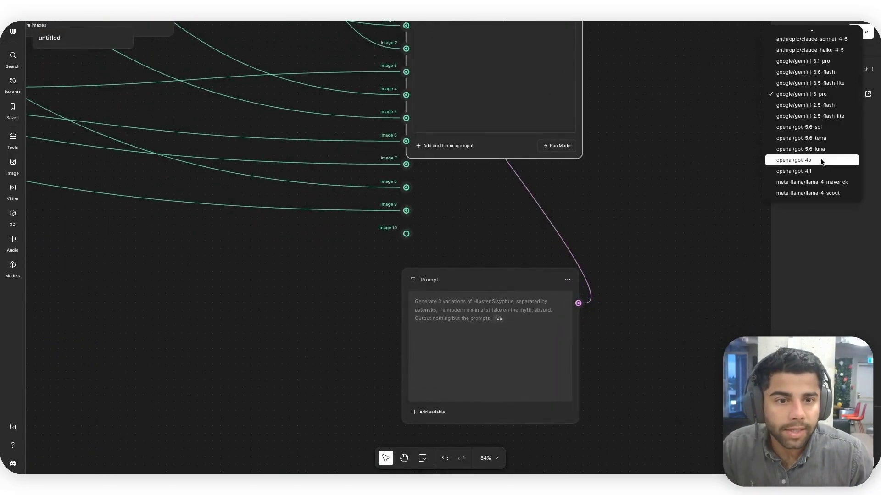
pyautogui.click(806, 59)
# - In the Prompt node, write "Analyse all the images very deeply, learn the photography style, the colours , film grain, textures, the feeling, and the pattterns you see"
pyautogui.click(453, 311)
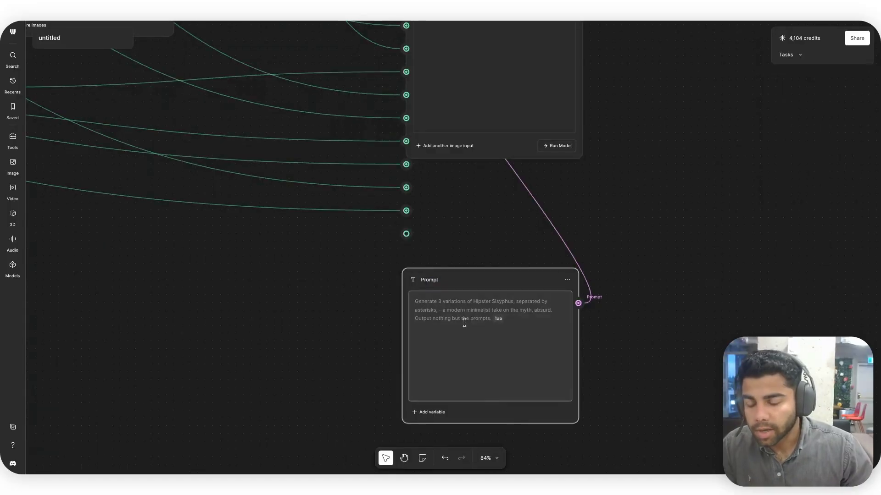
pyautogui.scroll(3, 465, 323)
pyautogui.scroll(-5, 610, 284)
pyautogui.click(498, 275)
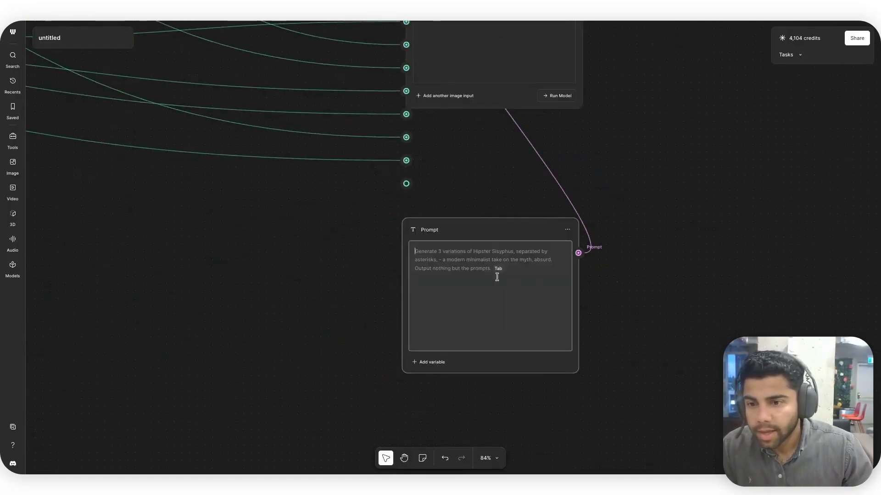
pyautogui.write('Analyse all the images very')
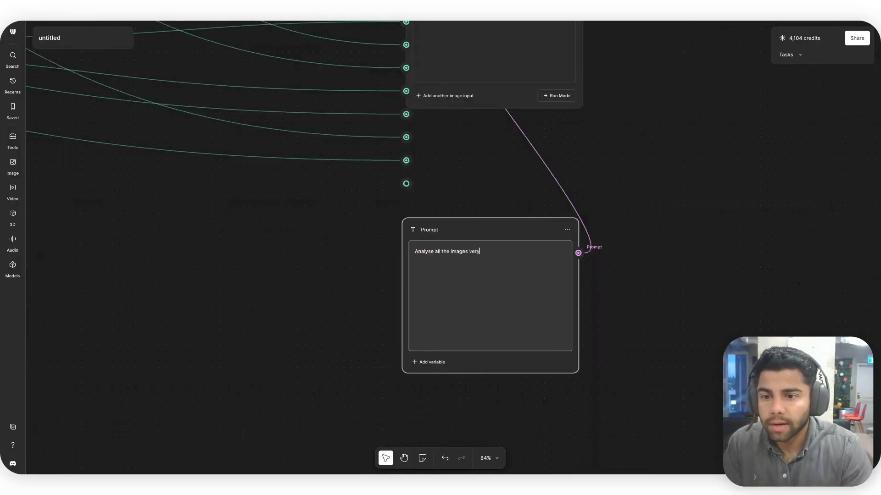
pyautogui.write(' deeply, learn t')
pyautogui.press('BackSpace')
pyautogui.press('BackSpace')
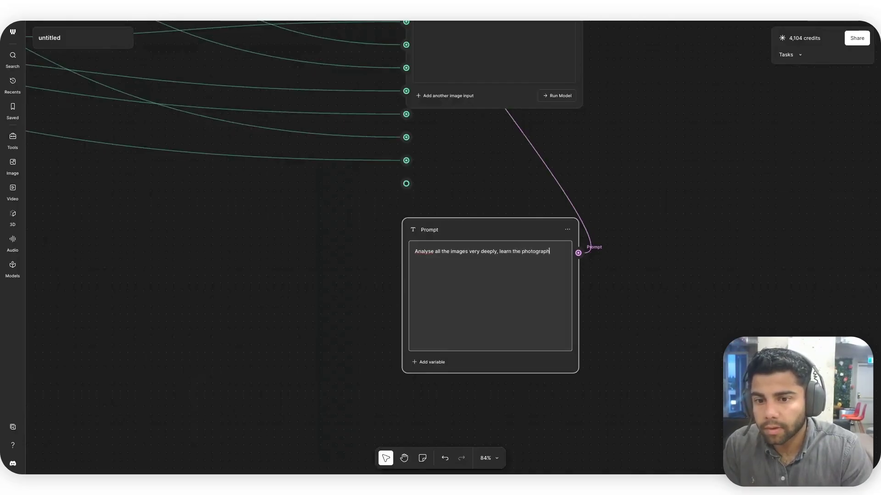
pyautogui.write('le, the colours , film grain, textures')
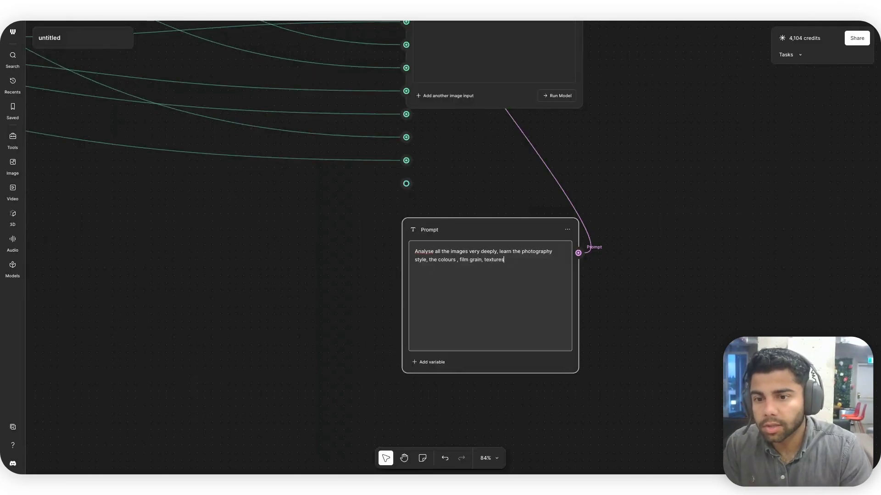
pyautogui.write('the feeling, and')
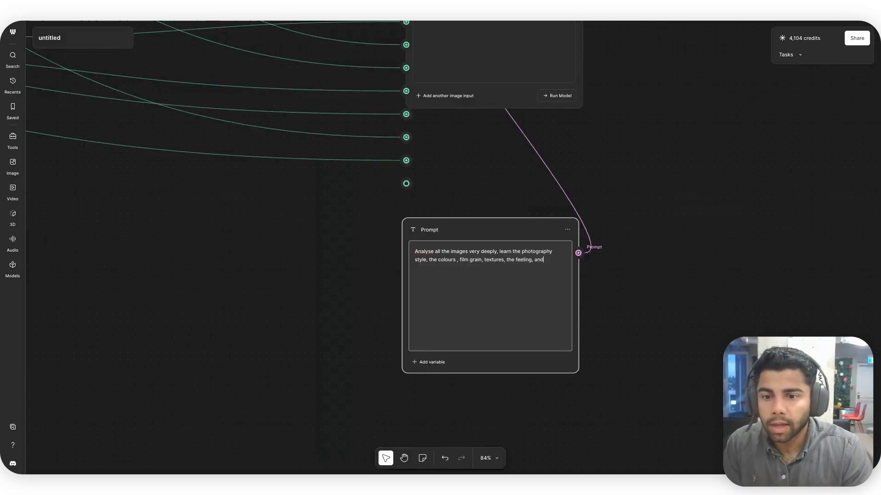
pyautogui.write('attterns you')
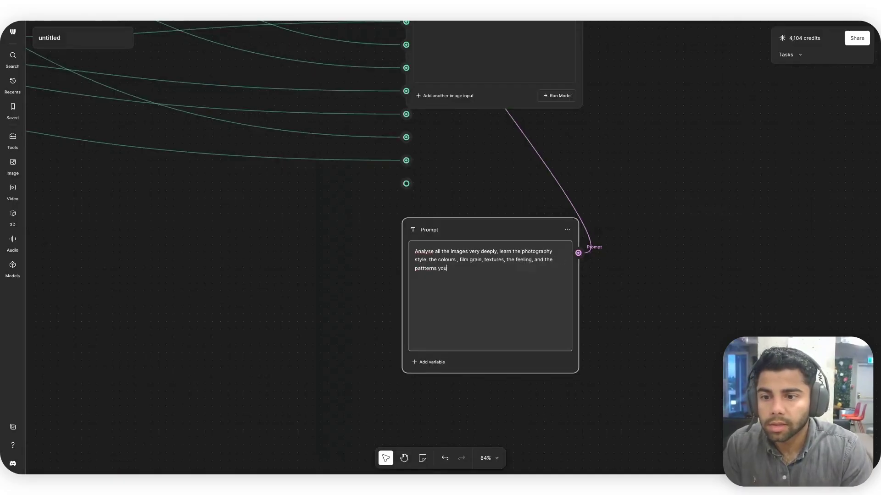
# - Add a second paragraph to the prompt reading "extract information but make sure to be product agonstic" and start a new paragraph
pyautogui.write('xtract information but make sure')
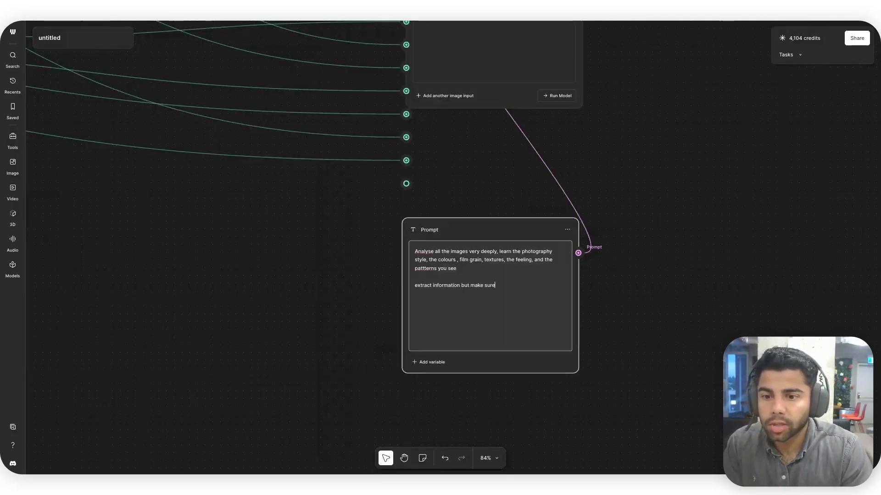
pyautogui.write(' product agonst')
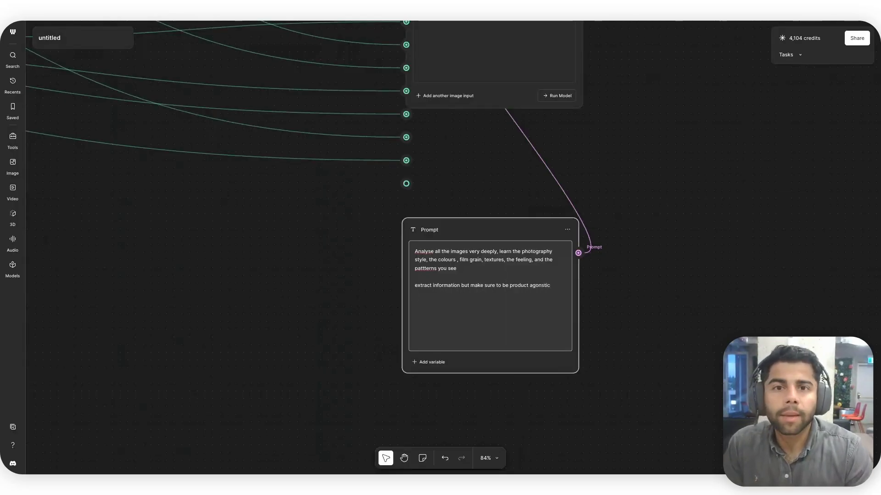
pyautogui.write('ic')
pyautogui.press('Return')
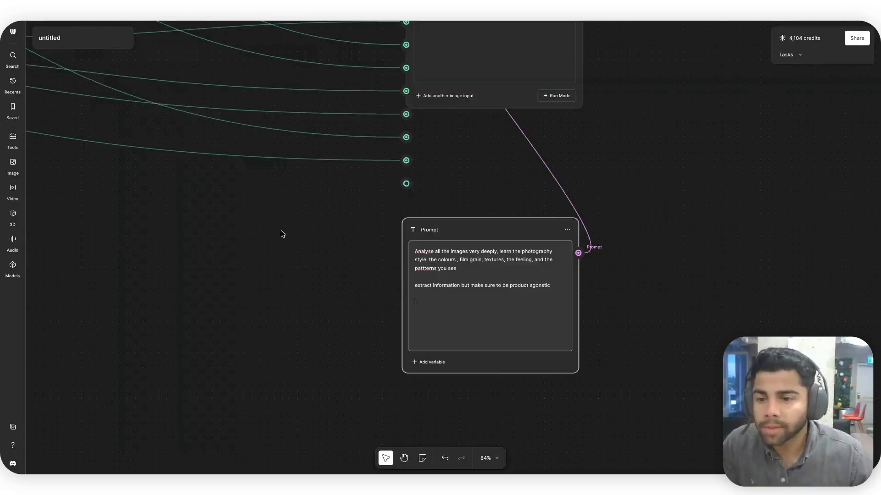
# - Look over the nine reference images and how they feed the Visual DNA node together with its prompt
pyautogui.scroll(-5, 275, 234)
pyautogui.scroll(-3, 279, 232)
pyautogui.scroll(-4, 278, 232)
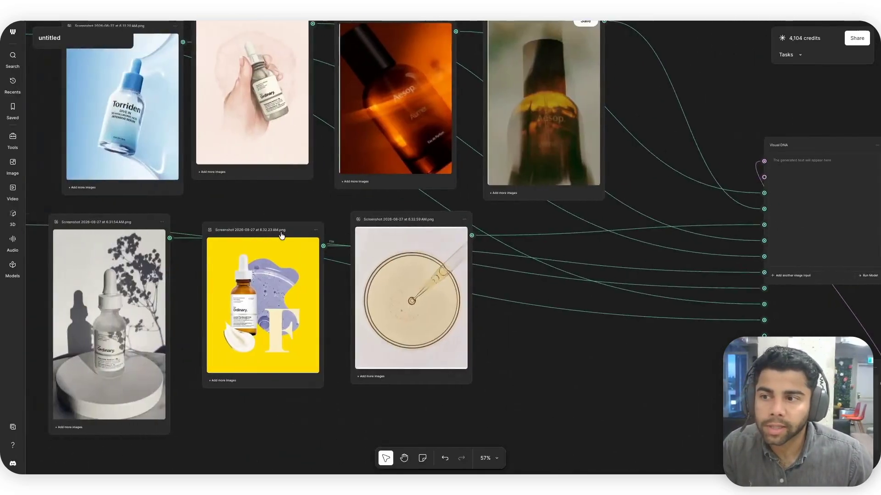
pyautogui.scroll(-8, 351, 252)
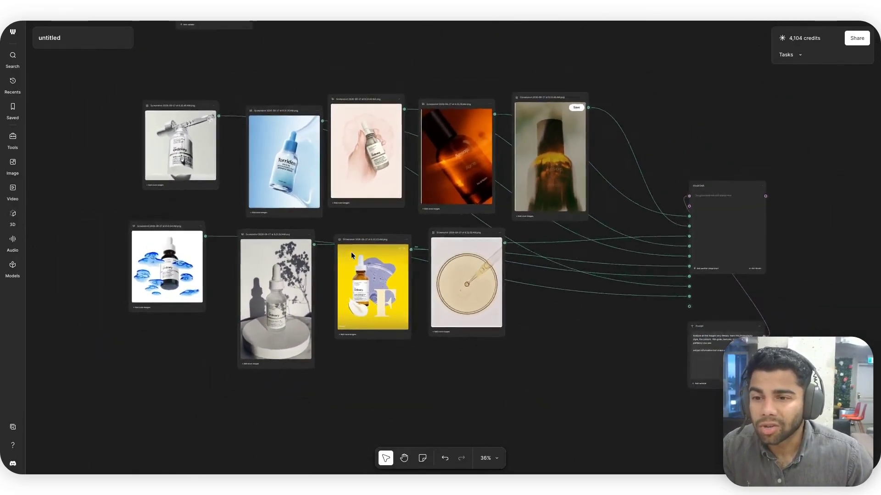
pyautogui.scroll(5, 351, 252)
pyautogui.hscroll(2, 351, 258)
pyautogui.scroll(5, 193, 171)
pyautogui.scroll(-5, 230, 181)
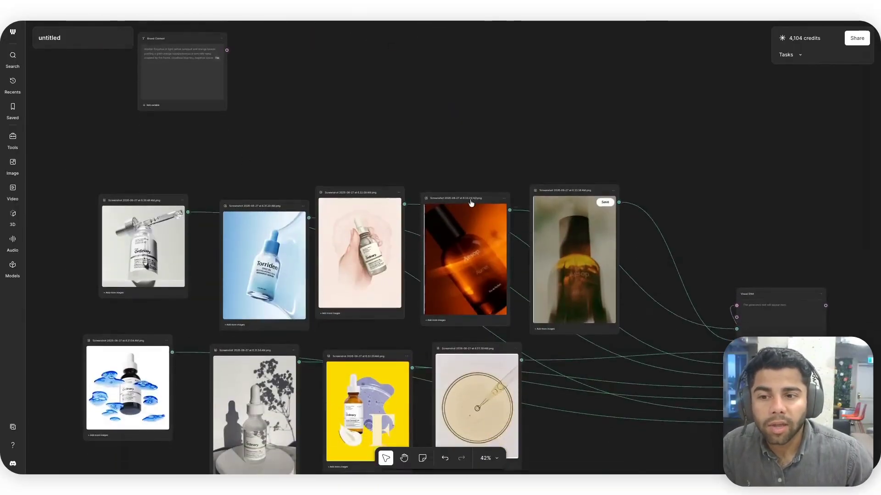
pyautogui.hscroll(8, 537, 226)
pyautogui.scroll(3, 537, 227)
pyautogui.scroll(-1, 538, 227)
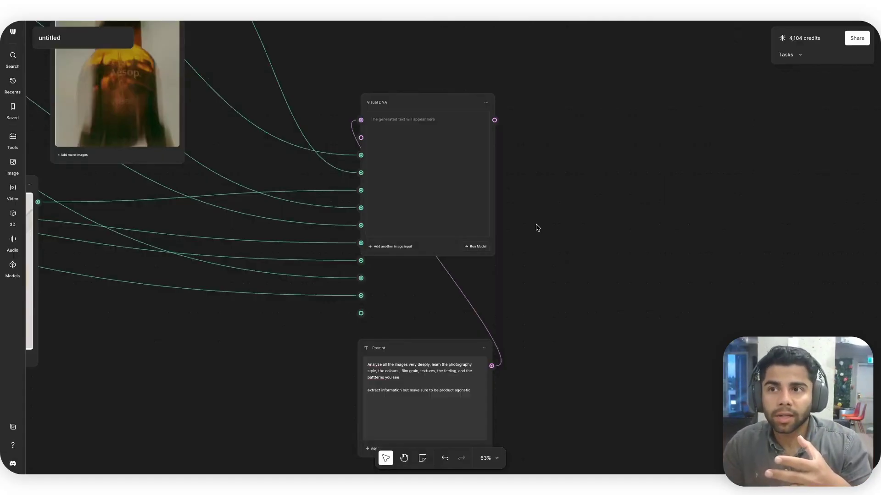
pyautogui.hscroll(-15, 538, 227)
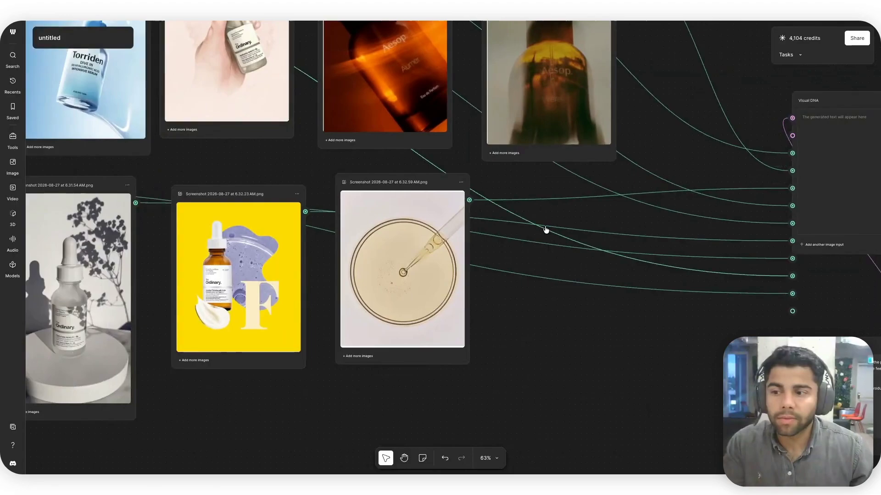
pyautogui.hscroll(-3, 556, 293)
pyautogui.scroll(2, 556, 293)
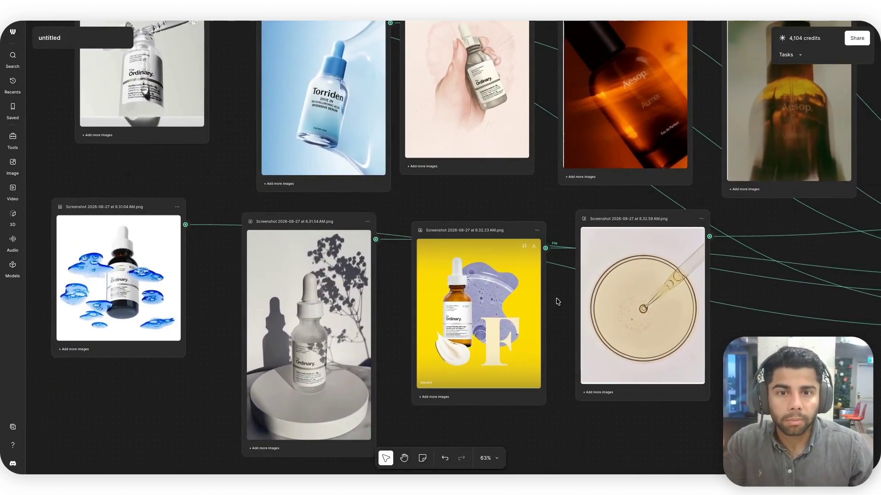
pyautogui.hscroll(10, 554, 294)
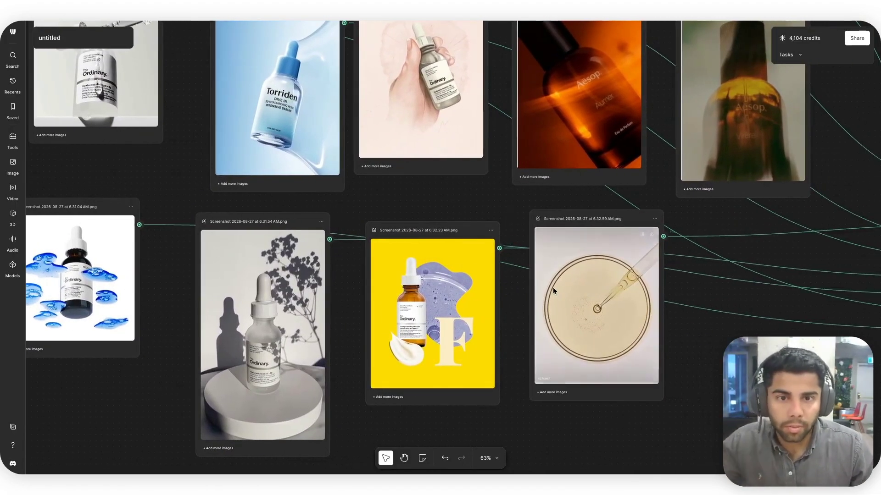
pyautogui.hscroll(2, 555, 294)
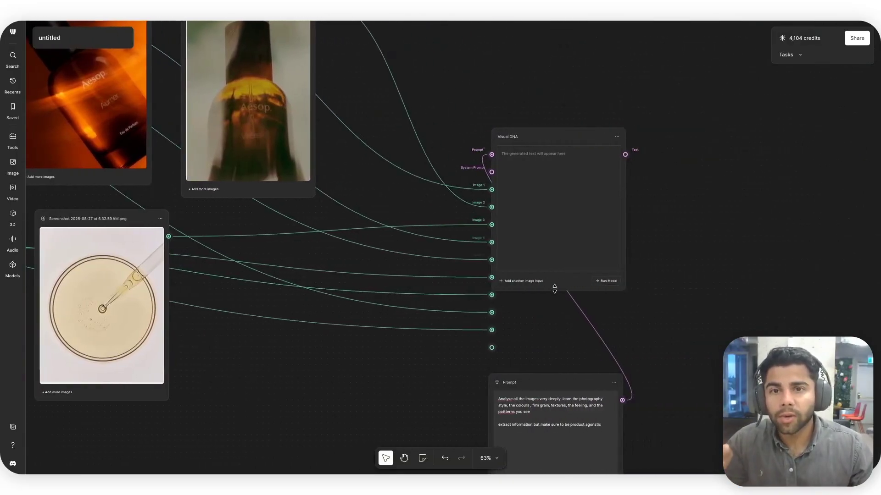
pyautogui.scroll(-3, 555, 293)
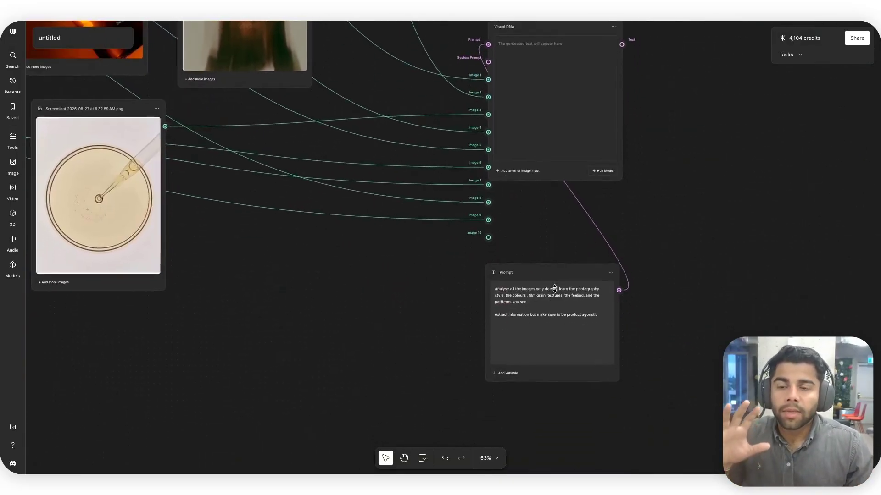
pyautogui.scroll(6, 555, 288)
pyautogui.hscroll(1, 556, 289)
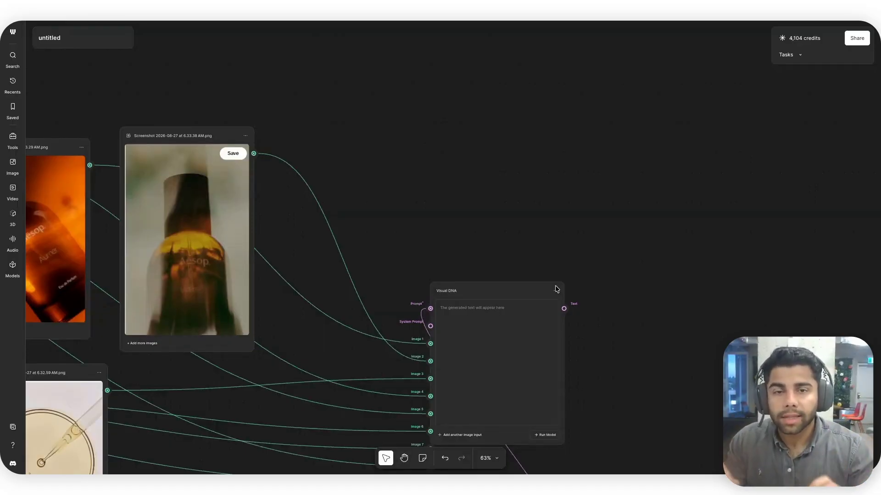
# - Move the Prompt node closer beneath the Visual DNA node
pyautogui.scroll(-6, 556, 288)
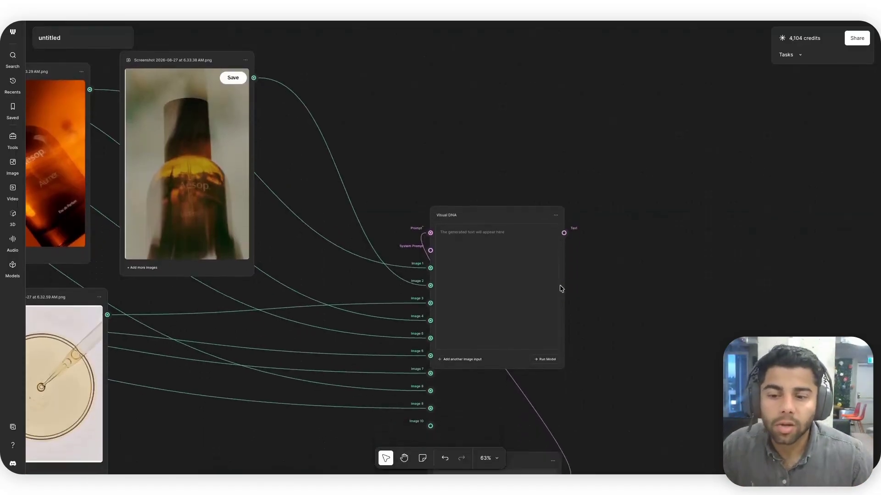
pyautogui.moveTo(527, 288); pyautogui.dragTo(529, 240)
pyautogui.scroll(-3, 334, 331)
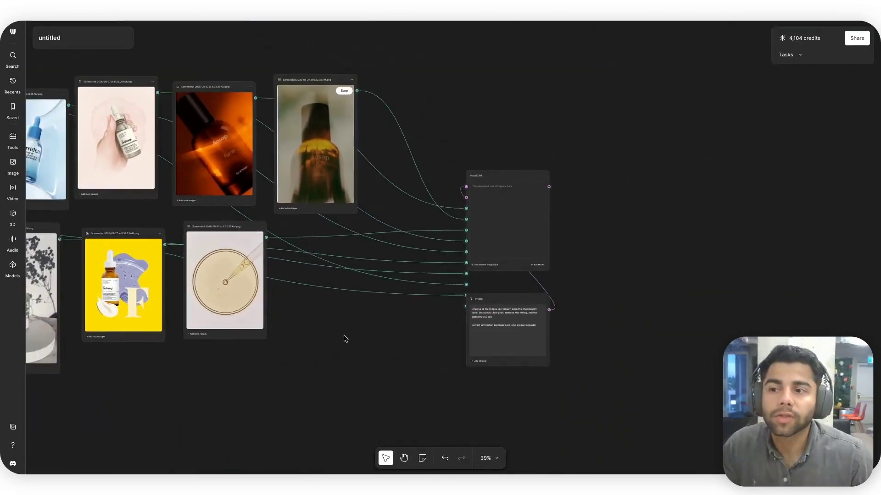
# - Examine the Aesop bottle, pipette dish and yellow letter F reference images up close for their styling and props
pyautogui.scroll(6, 344, 337)
pyautogui.scroll(1, 332, 330)
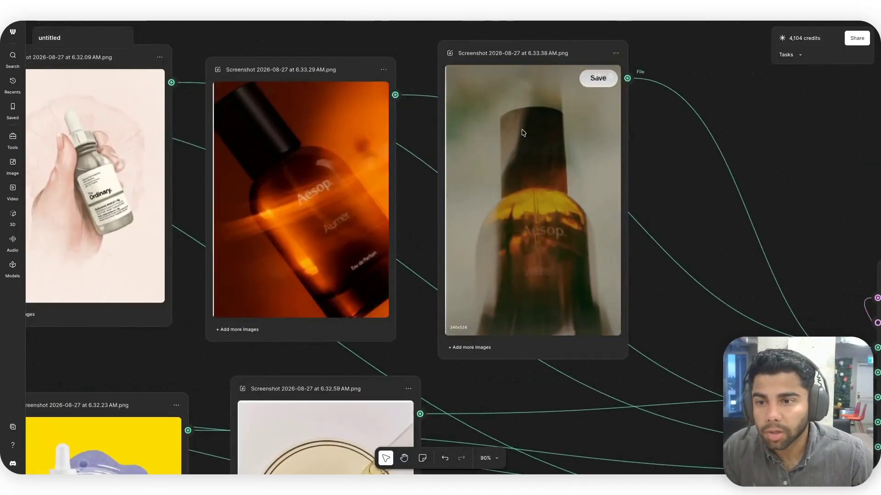
pyautogui.scroll(-4, 286, 290)
pyautogui.hscroll(-5, 286, 287)
pyautogui.scroll(-1, 286, 287)
pyautogui.hscroll(6, 292, 287)
pyautogui.scroll(-4, 293, 287)
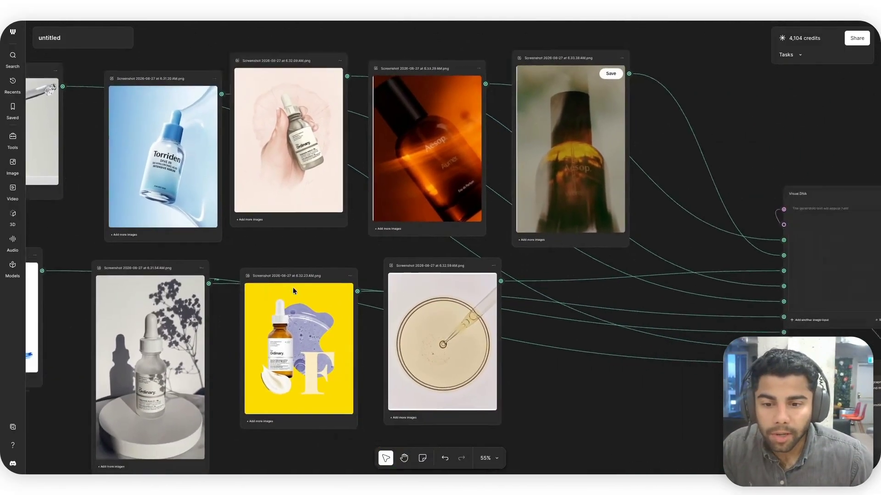
pyautogui.scroll(6, 294, 289)
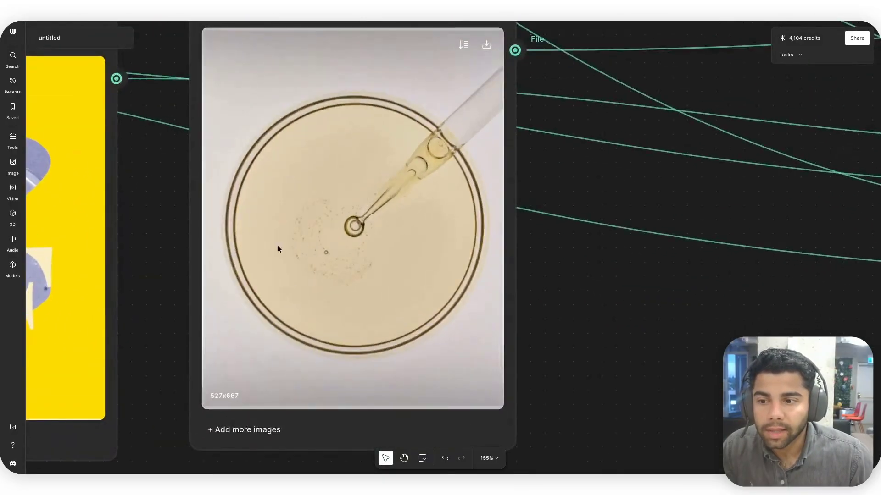
pyautogui.scroll(-5, 323, 304)
pyautogui.hscroll(-3, 329, 305)
pyautogui.scroll(3, 335, 304)
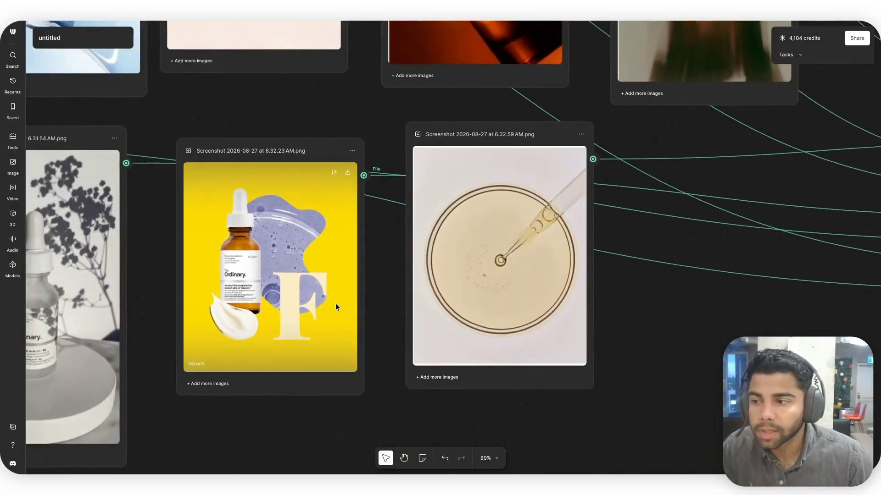
# - Add a third paragraph to the prompt reading "understand props and create a detailed visual guide based on these images"
pyautogui.hscroll(10, 337, 303)
pyautogui.scroll(-2, 332, 306)
pyautogui.hscroll(3, 334, 314)
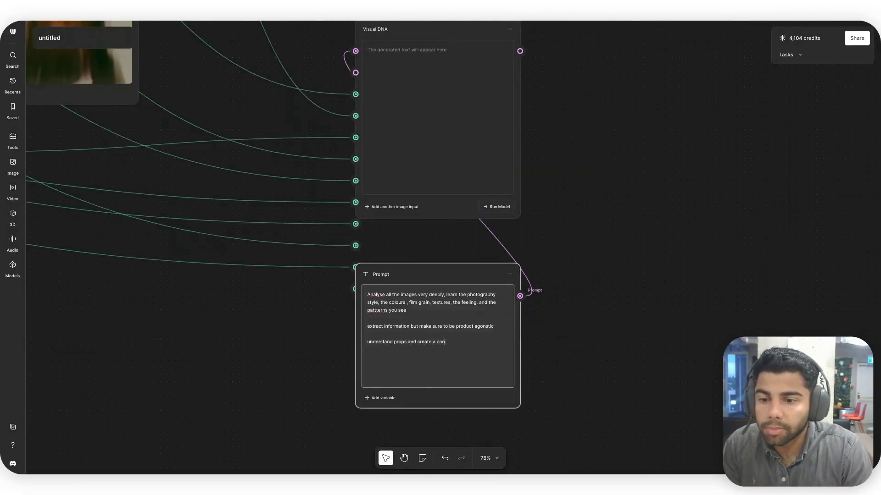
pyautogui.write('nsive visual guide fo')
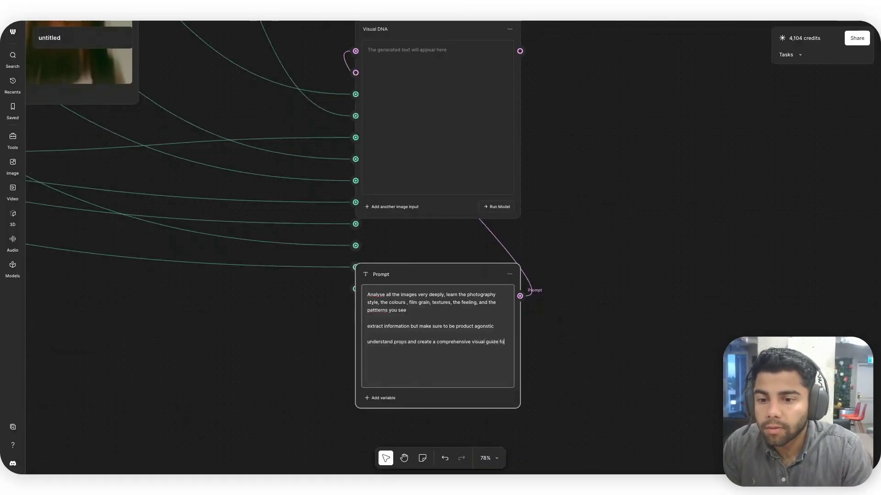
pyautogui.press('BackSpace')
pyautogui.press('BackSpace')
pyautogui.press('BackSpace')
pyautogui.press('BackSpace')
pyautogui.press('BackSpace')
pyautogui.press('BackSpace')
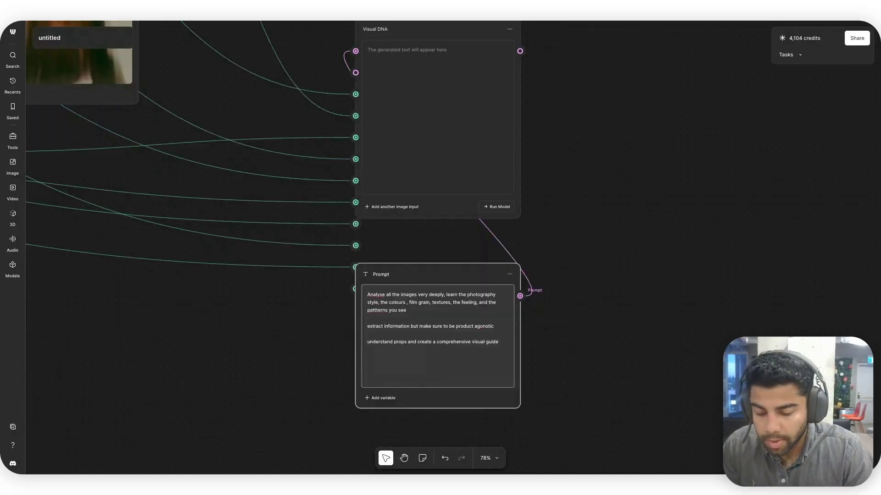
pyautogui.write('based on these images')
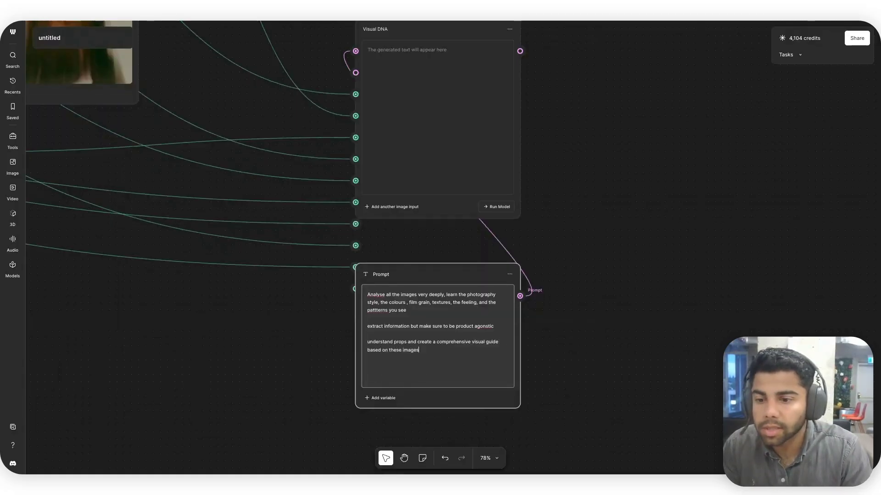
pyautogui.doubleClick(450, 342)
pyautogui.write('detailed')
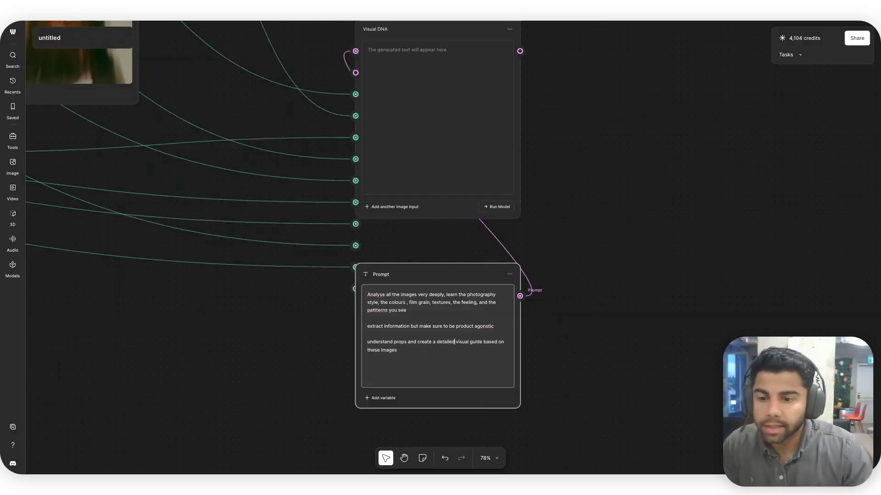
# - Run the Visual DNA node's model on the connected images and prompt
pyautogui.click(464, 187)
pyautogui.click(496, 207)
pyautogui.scroll(-4, 571, 240)
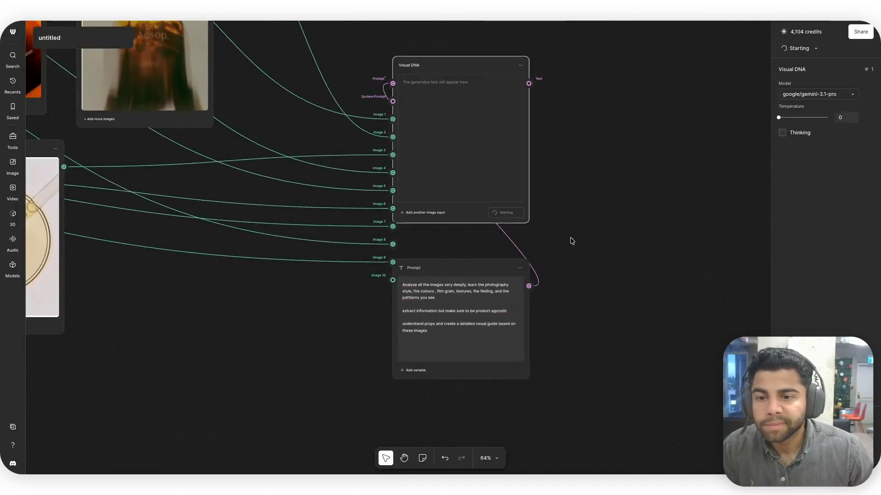
# - Add a Prompt Concatenator node to the empty canvas area above the Visual DNA node
pyautogui.scroll(-8, 571, 240)
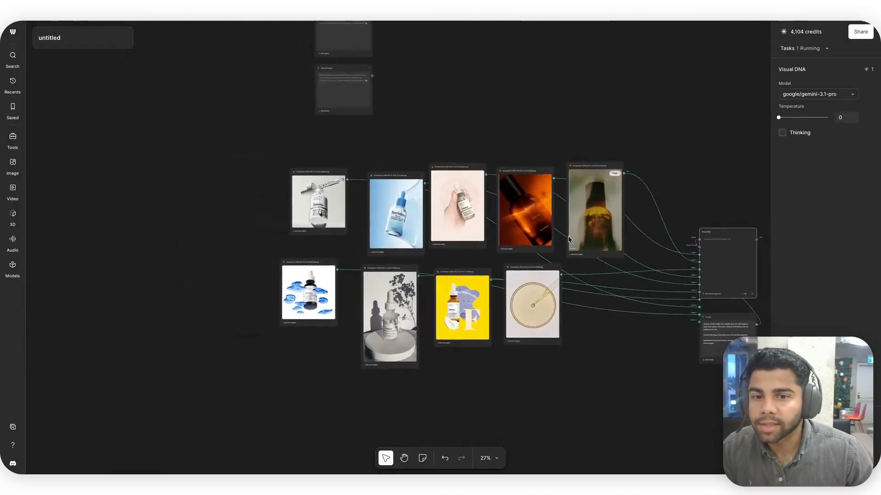
pyautogui.scroll(-2, 559, 241)
pyautogui.scroll(3, 495, 232)
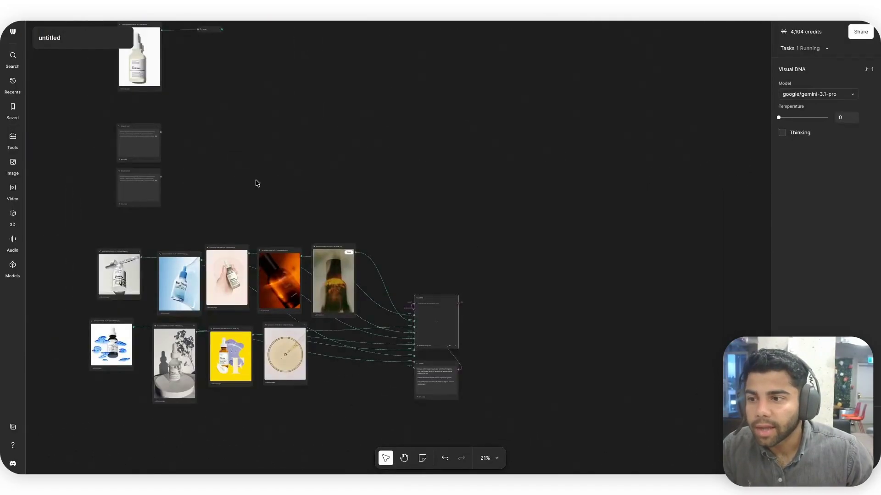
pyautogui.doubleClick(360, 131)
pyautogui.write('prompt')
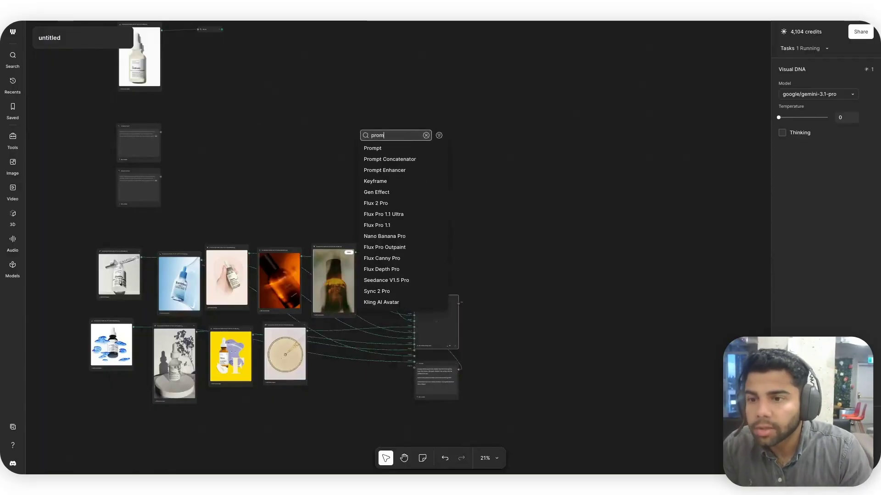
pyautogui.click(383, 159)
# - Try combining the Creative breif, Brand Context and Visual DNA outputs in the Prompt Concatenator, and delete that node
pyautogui.scroll(5, 363, 149)
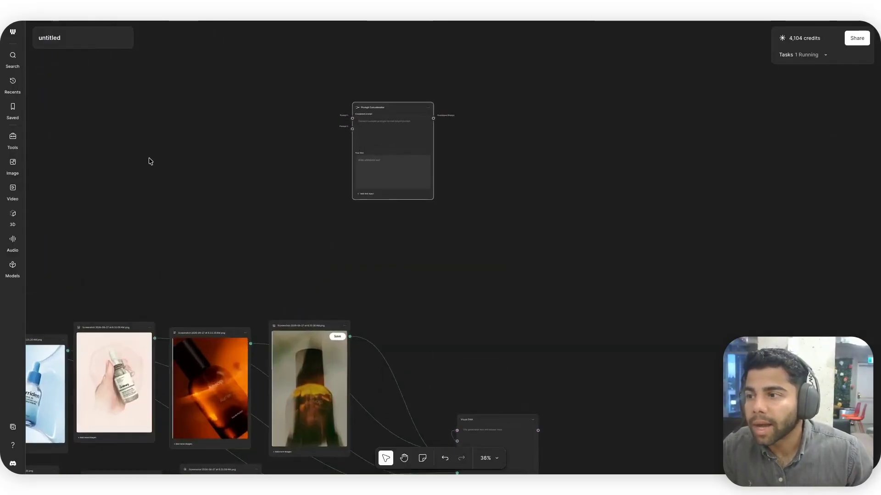
pyautogui.hscroll(-3, 147, 159)
pyautogui.moveTo(93, 113); pyautogui.dragTo(452, 115)
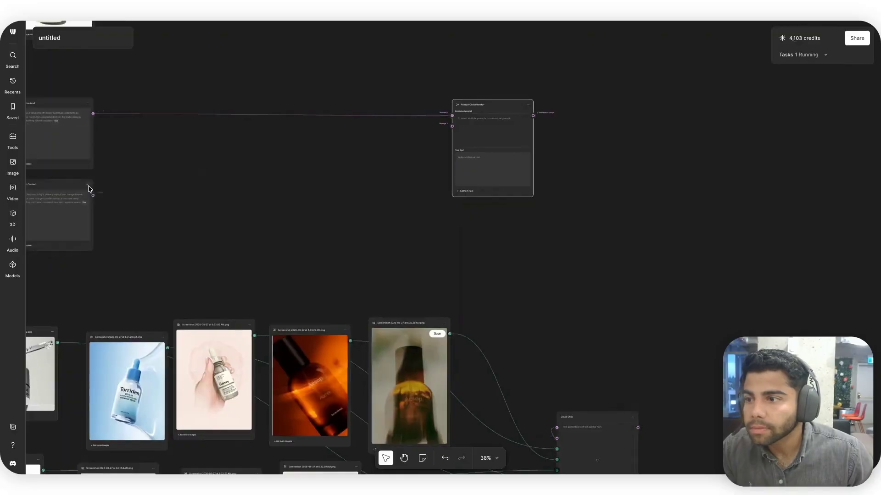
pyautogui.moveTo(93, 194); pyautogui.dragTo(451, 126)
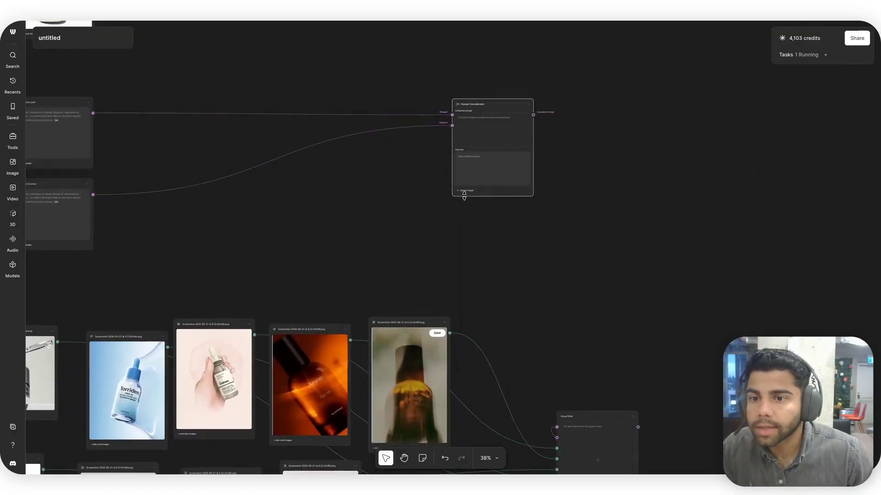
pyautogui.moveTo(638, 427); pyautogui.dragTo(452, 136)
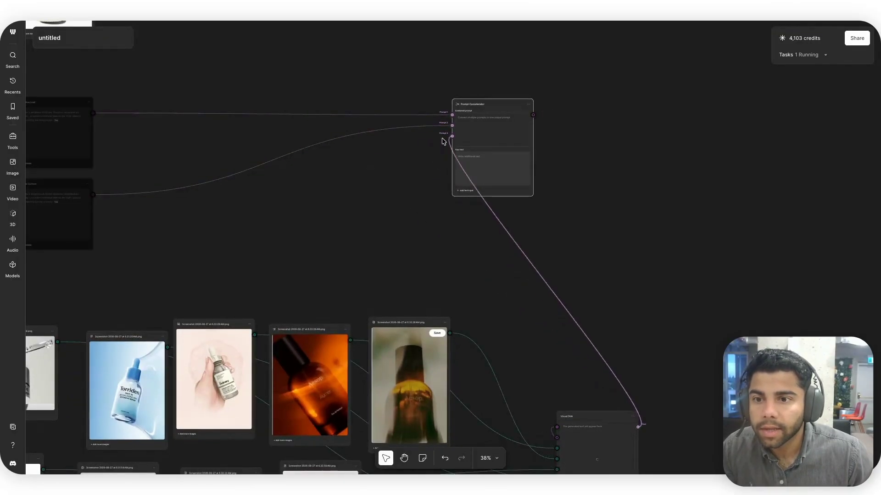
pyautogui.scroll(5, 436, 141)
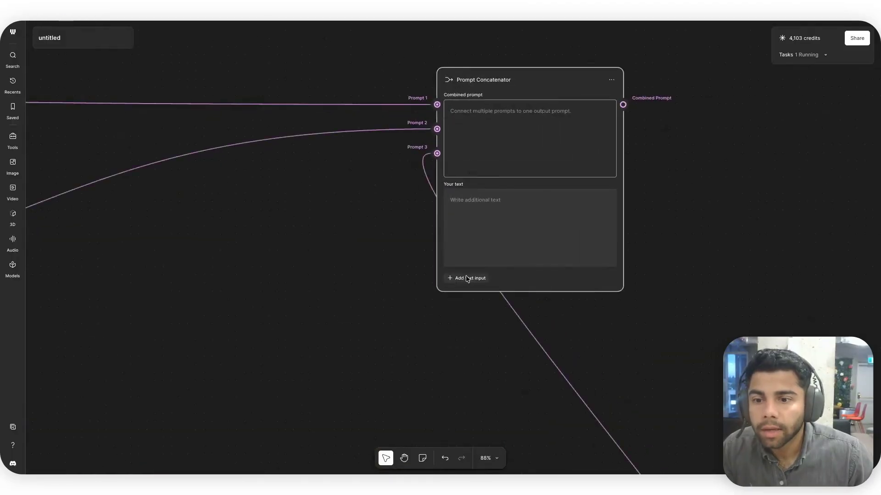
pyautogui.scroll(-5, 521, 120)
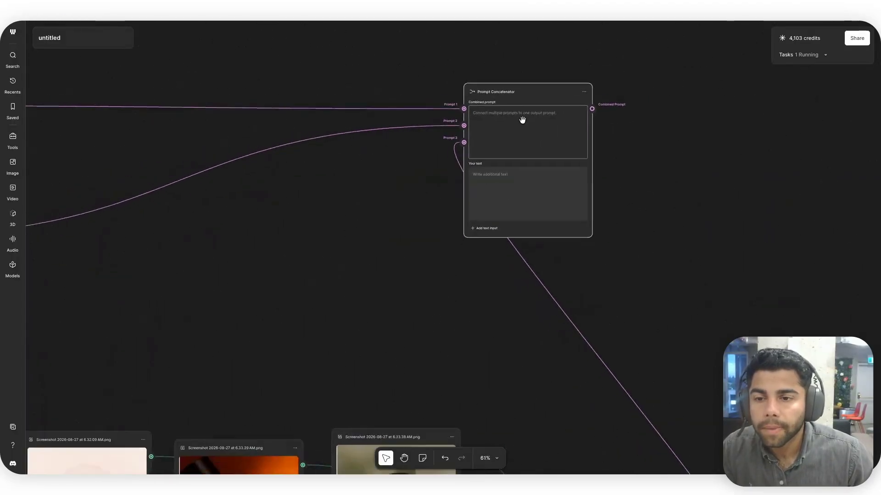
pyautogui.press('Delete')
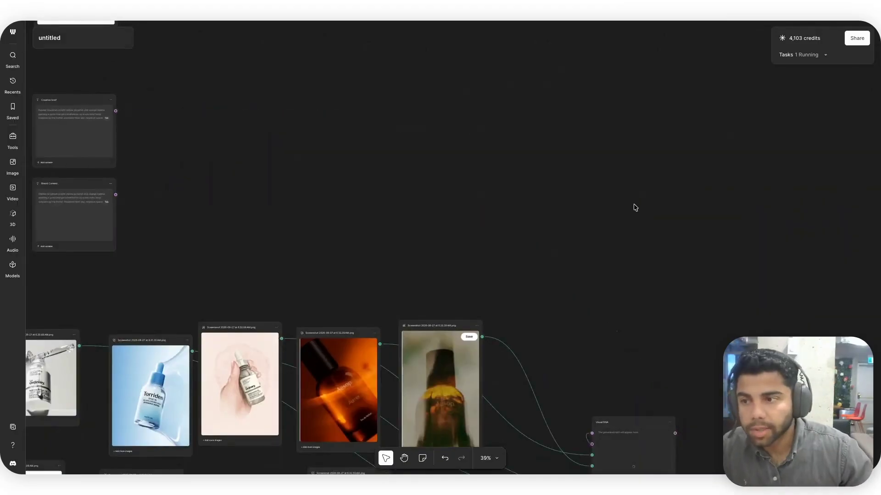
# - Add a Prompt node in the open area above the Visual DNA node and give it three variables
pyautogui.doubleClick(155, 42)
pyautogui.click(208, 87)
pyautogui.moveTo(204, 44); pyautogui.dragTo(542, 122)
pyautogui.click(506, 185)
pyautogui.click(506, 185)
pyautogui.click(506, 185)
pyautogui.scroll(3, 517, 149)
pyautogui.scroll(2, 518, 150)
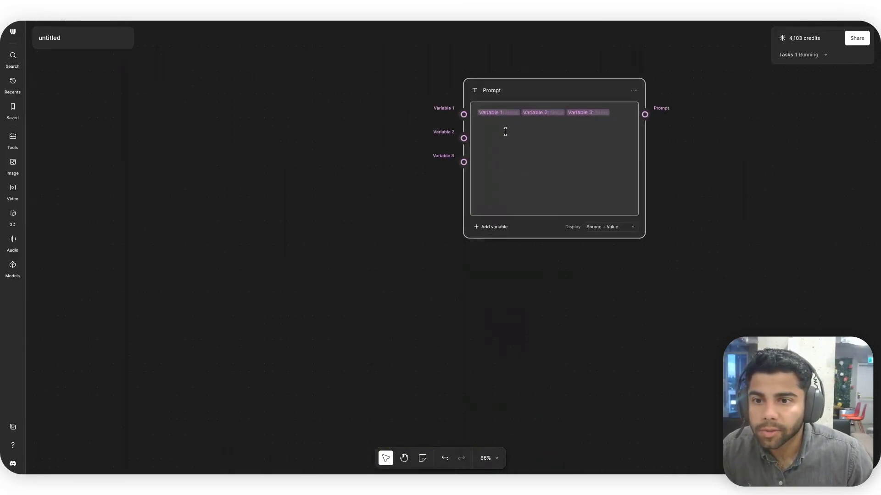
# - Label Variable 1 in the new prompt "Creative Brief:" and put the remaining variables in a separate paragraph
pyautogui.click(479, 115)
pyautogui.write('Creat')
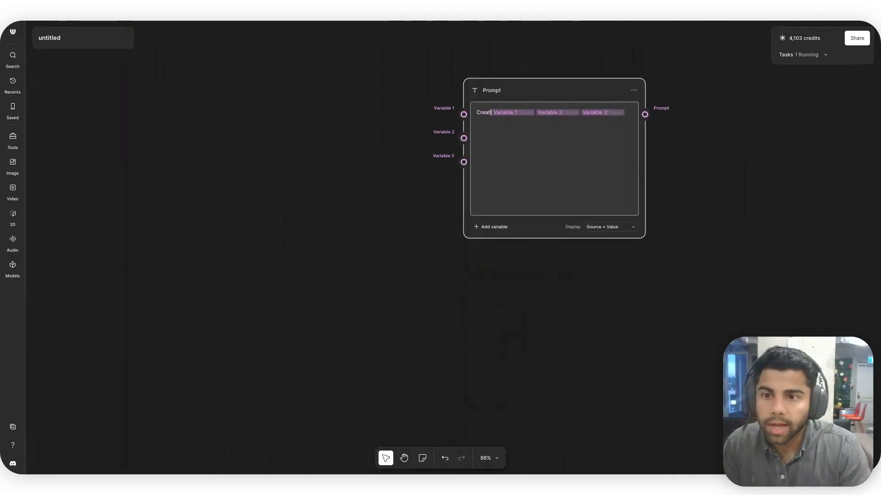
pyautogui.write('ive Brief:')
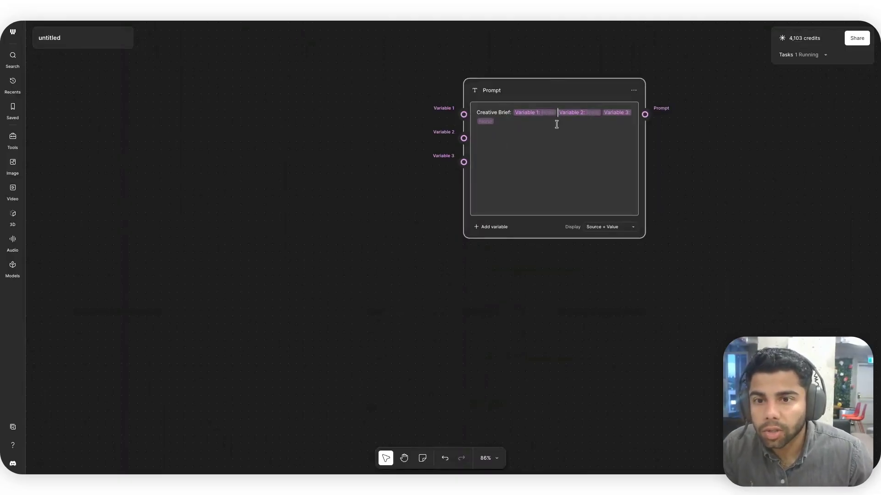
pyautogui.press('Return')
pyautogui.press('Return')
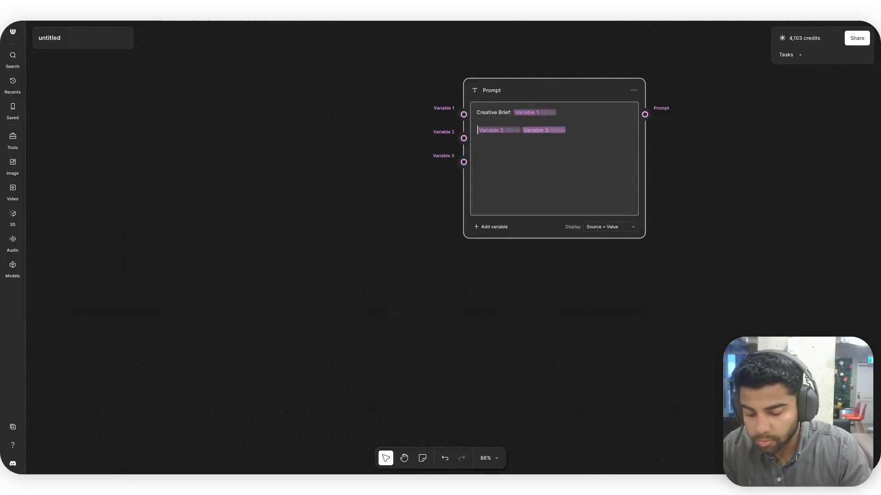
# - Label Variable 2 "Brand Context:" and put Variable 3 in its own paragraph labelled "Visual DNA"
pyautogui.write('Brand Conte')
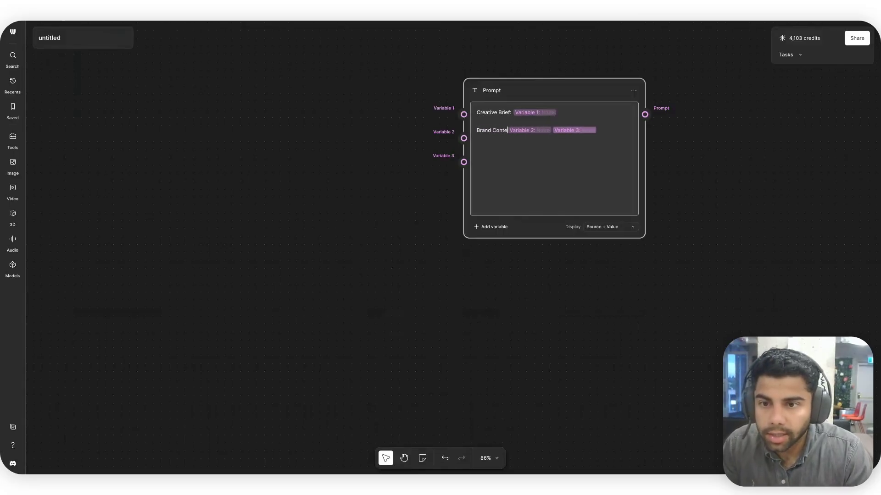
pyautogui.write('xt:')
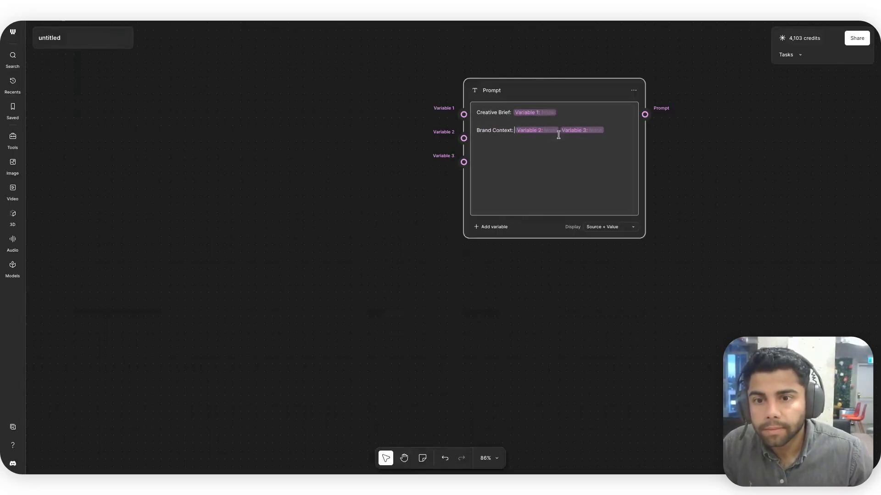
pyautogui.click(559, 132)
pyautogui.press('Return')
pyautogui.press('Return')
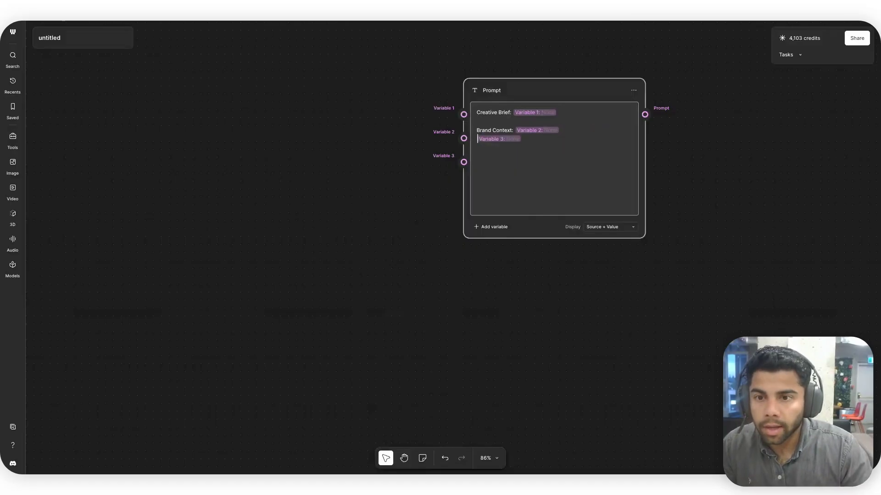
pyautogui.scroll(-2, 560, 141)
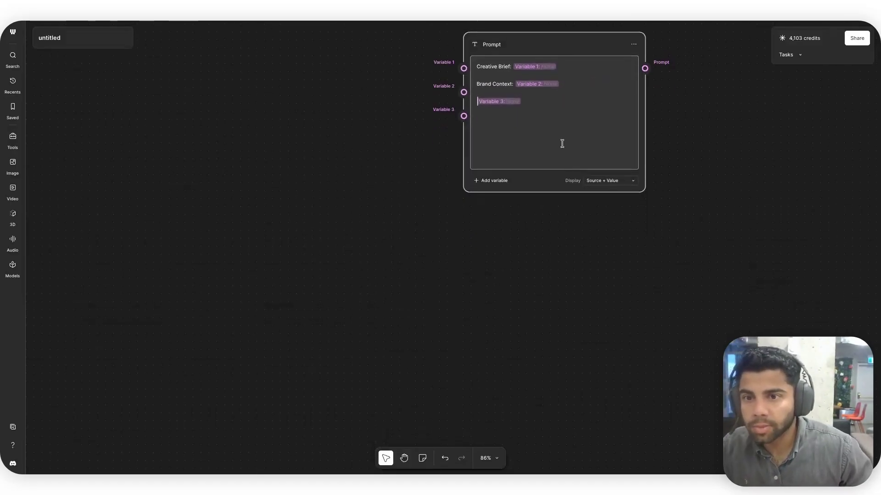
pyautogui.scroll(3, 556, 142)
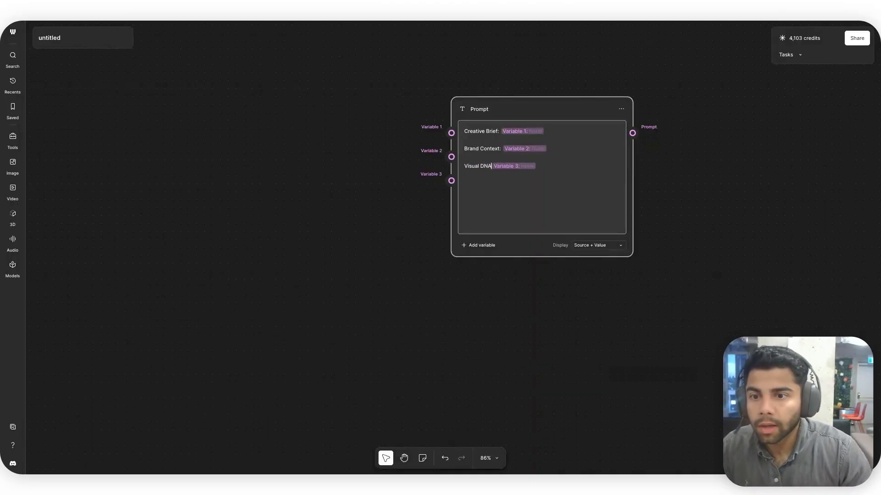
# - Connect the Creative breif, Brand Context and Visual DNA outputs to Variable 1, 2 and 3 of the new Prompt node
pyautogui.scroll(-3, 509, 248)
pyautogui.scroll(-3, 509, 248)
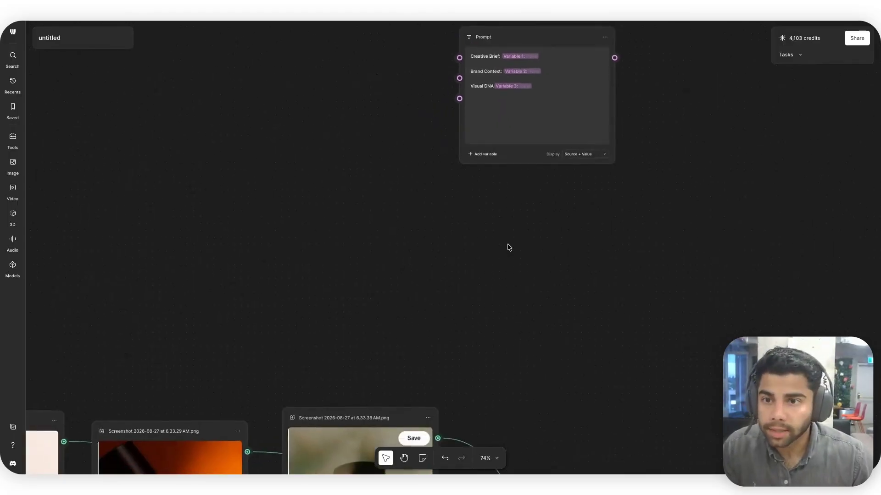
pyautogui.scroll(-4, 509, 247)
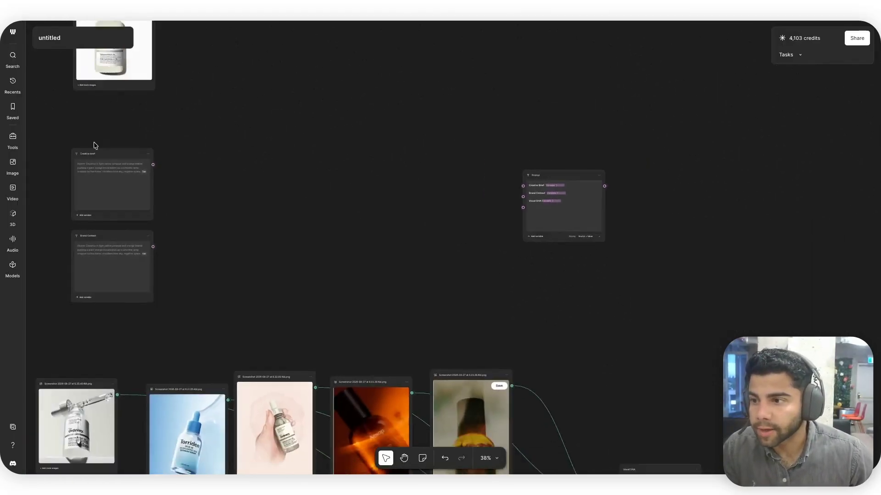
pyautogui.moveTo(153, 165); pyautogui.dragTo(523, 186)
pyautogui.moveTo(154, 247); pyautogui.dragTo(523, 197)
pyautogui.scroll(-2, 560, 291)
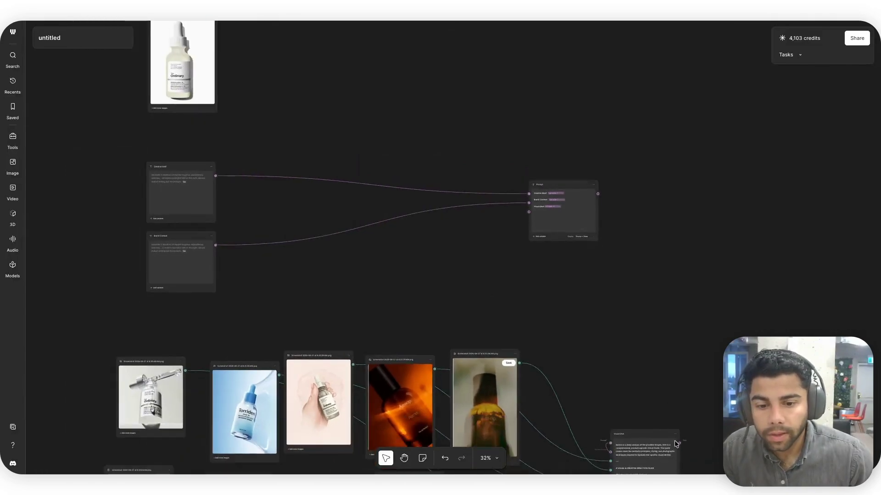
pyautogui.moveTo(678, 443); pyautogui.dragTo(529, 212)
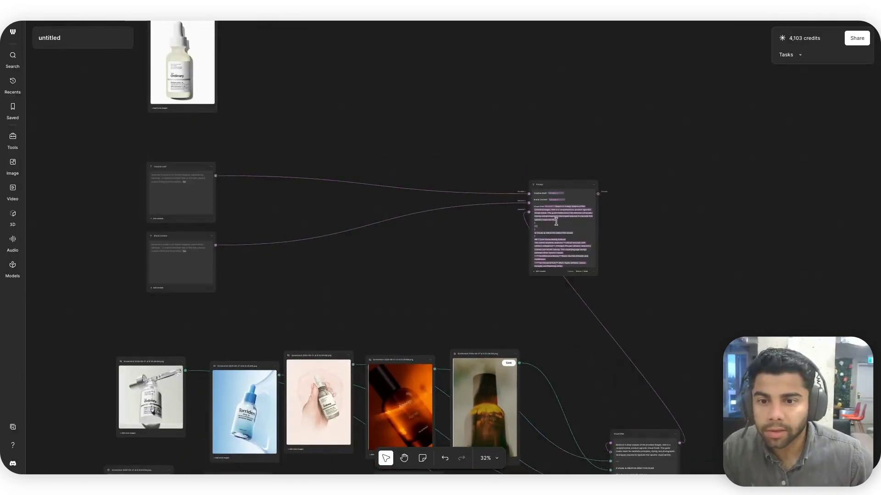
# - Copy the Creative Brief paragraph from the Claude chat and paste it into the Creative breif node in Weavy
pyautogui.scroll(2, 147, 249)
pyautogui.scroll(3, 305, 252)
pyautogui.scroll(-2, 323, 304)
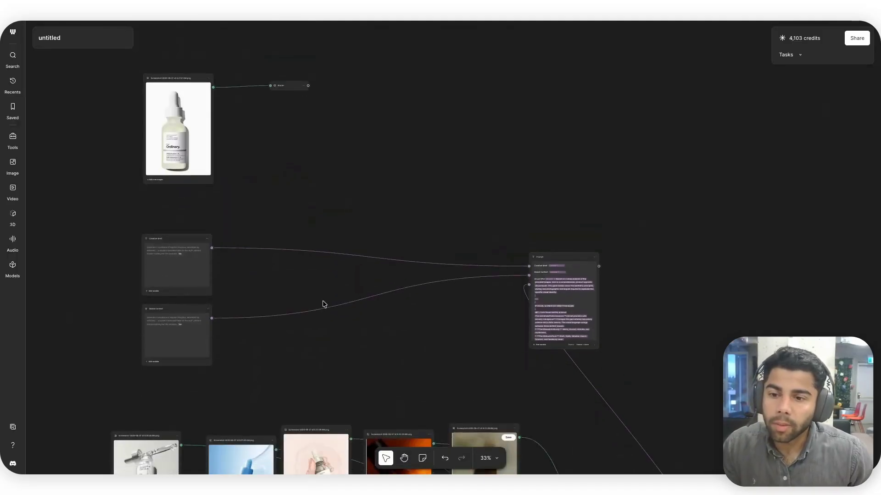
pyautogui.hotkey('ctrl', 'Left')
pyautogui.scroll(-3, 321, 216)
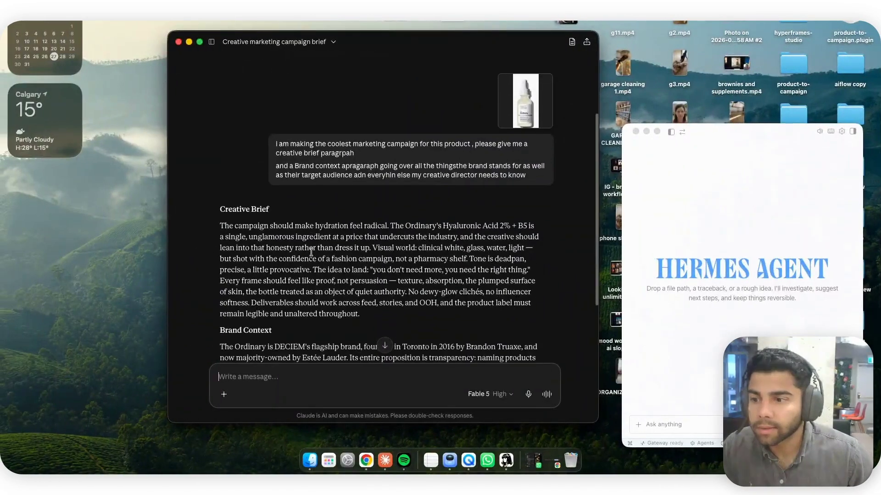
pyautogui.moveTo(220, 193); pyautogui.dragTo(404, 282)
pyautogui.hotkey('ctrl', 'c')
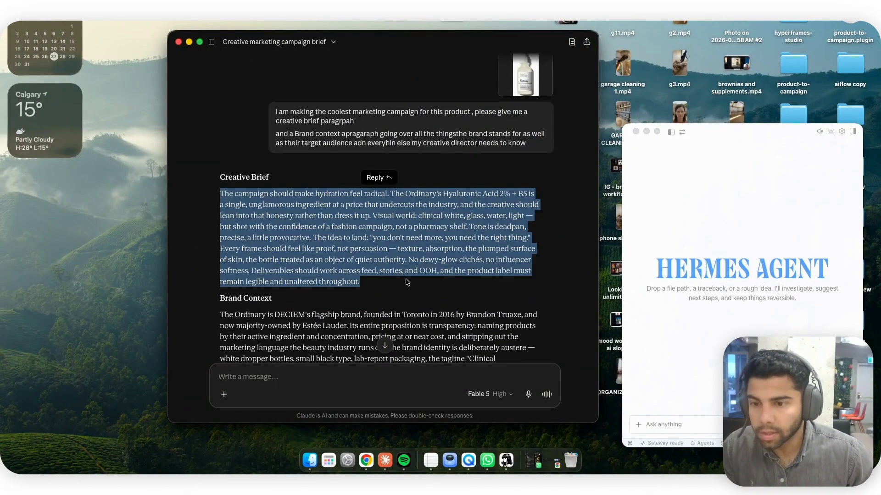
pyautogui.hotkey('ctrl', 'Right')
pyautogui.click(190, 264)
pyautogui.hotkey('ctrl', 'v')
# - Copy the Brand Context paragraph from the Claude chat and paste it into the Brand Context node in Weavy
pyautogui.click(188, 323)
pyautogui.hotkey('ctrl', 'Left')
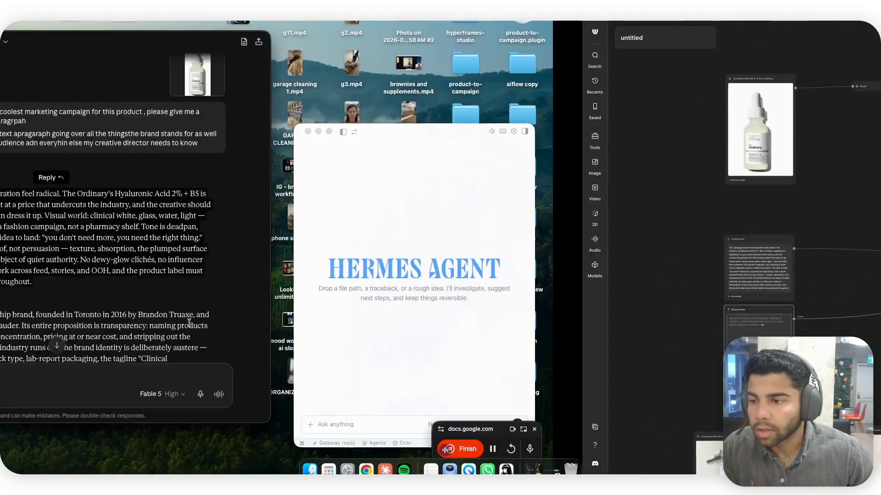
pyautogui.scroll(-3, 321, 230)
pyautogui.moveTo(220, 213); pyautogui.dragTo(324, 281)
pyautogui.hotkey('ctrl', 'c')
pyautogui.hotkey('ctrl', 'Right')
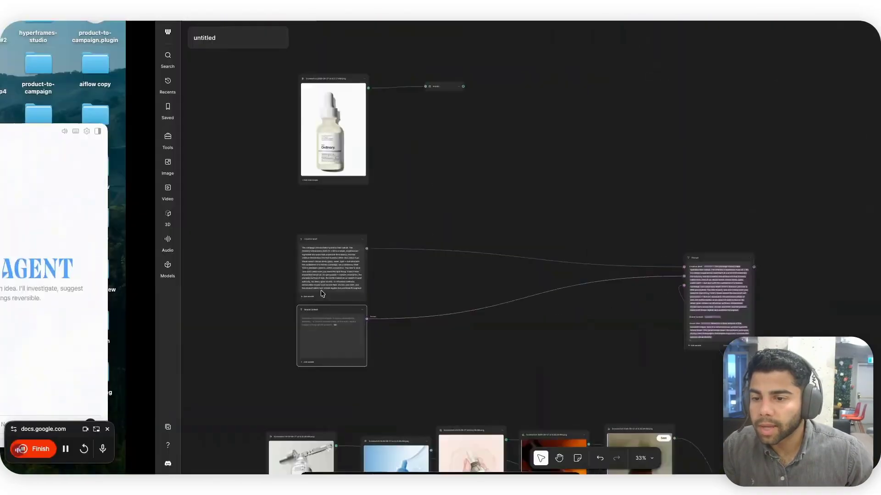
pyautogui.click(184, 316)
pyautogui.hotkey('ctrl', 'v')
pyautogui.click(263, 277)
# - Review the pasted text in the Creative breif and Brand Context nodes up close
pyautogui.scroll(5, 264, 277)
pyautogui.scroll(5, 582, 199)
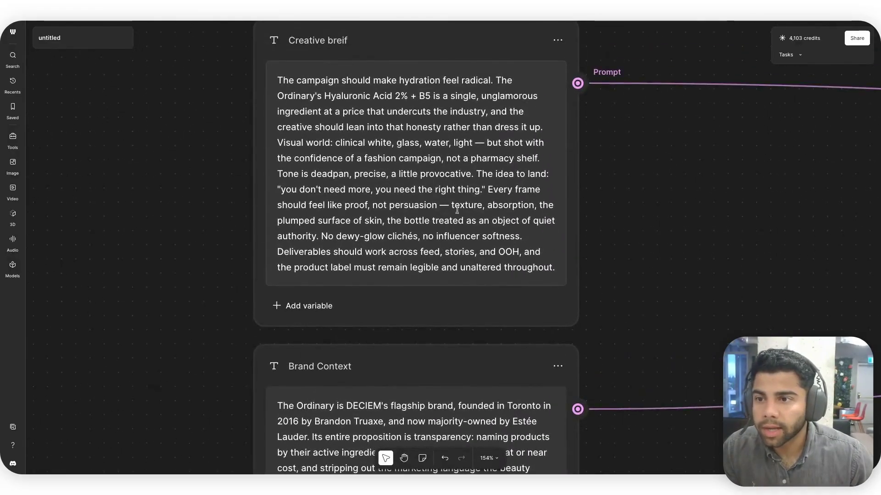
pyautogui.click(481, 226)
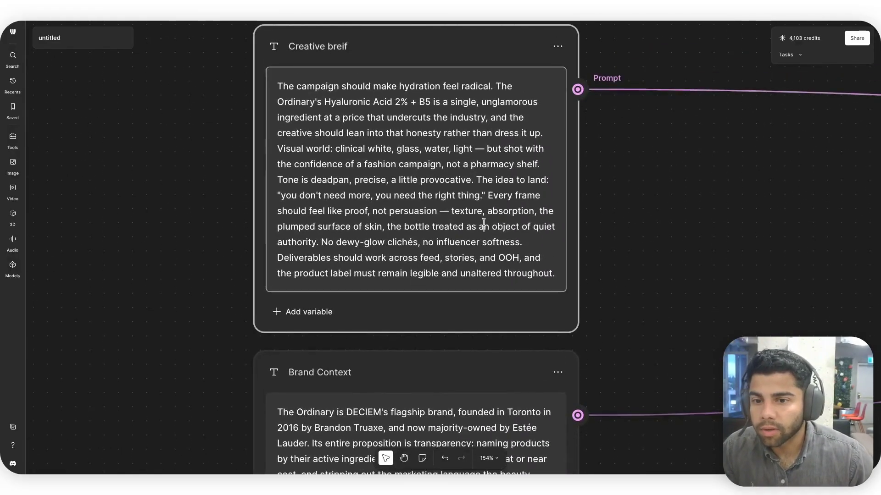
pyautogui.click(606, 240)
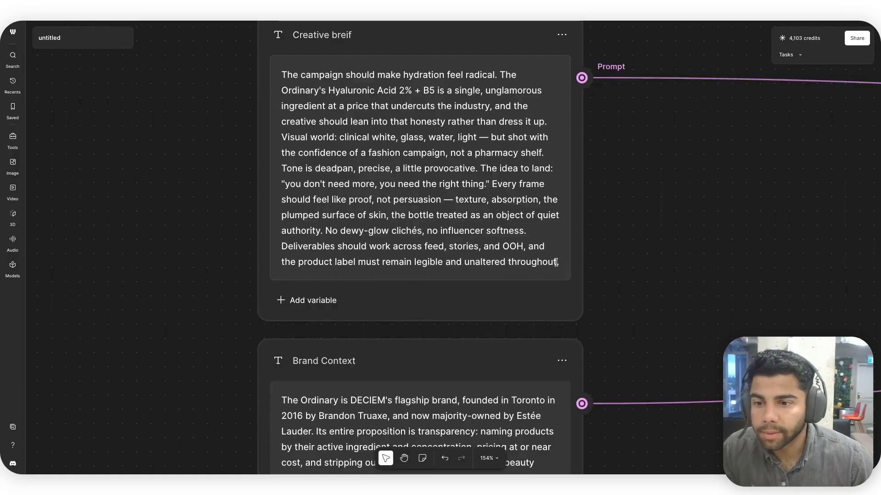
pyautogui.scroll(-1, 600, 261)
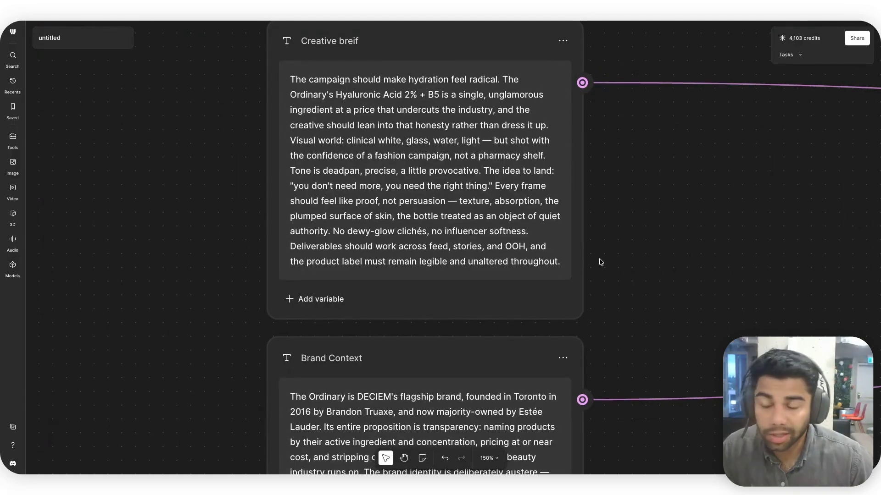
pyautogui.scroll(-1, 600, 262)
pyautogui.scroll(-10, 600, 262)
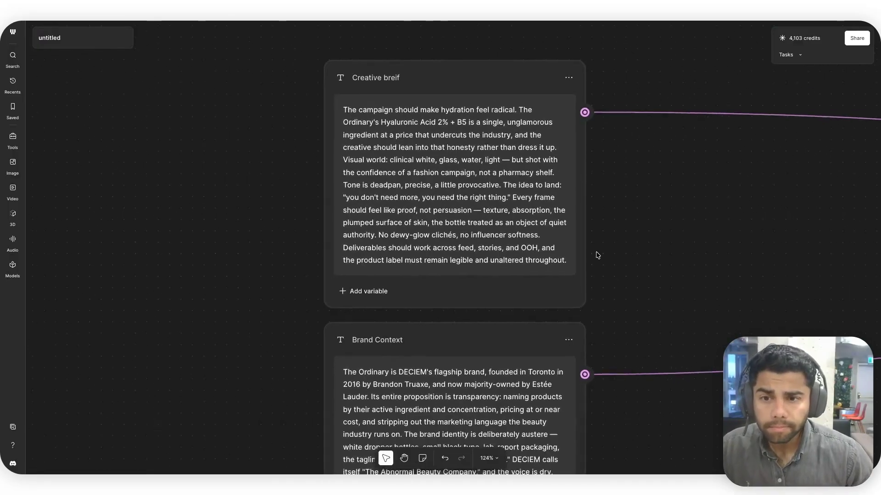
# - Move the Creative breif and Brand Context nodes together up to just beneath the serum product image
pyautogui.scroll(-5, 599, 254)
pyautogui.moveTo(202, 220); pyautogui.dragTo(429, 402)
pyautogui.moveTo(384, 350); pyautogui.dragTo(381, 285)
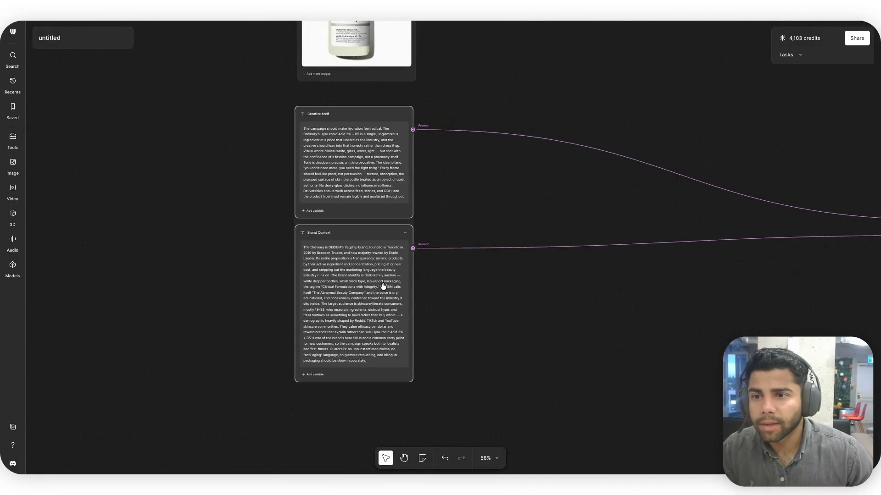
pyautogui.scroll(-11, 381, 285)
pyautogui.scroll(5, 374, 271)
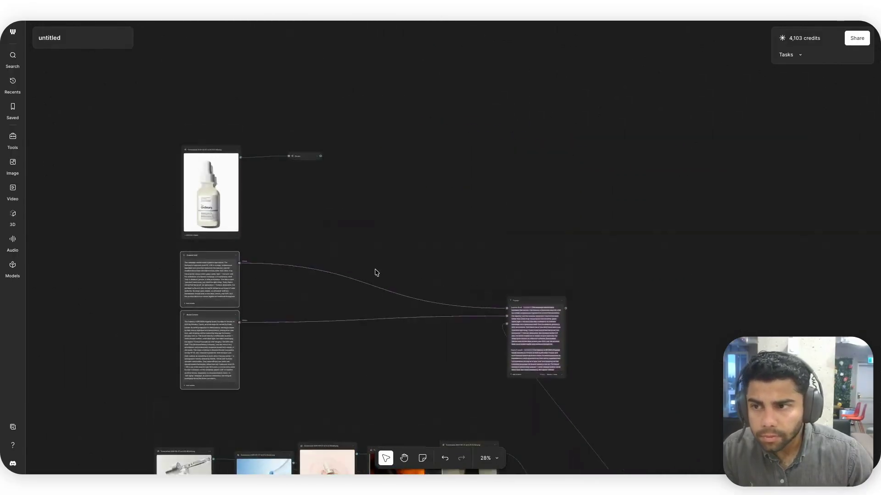
# - Review the serum product image, the brief nodes, the reference images and the full text of the Visual DNA guide
pyautogui.scroll(10, 297, 279)
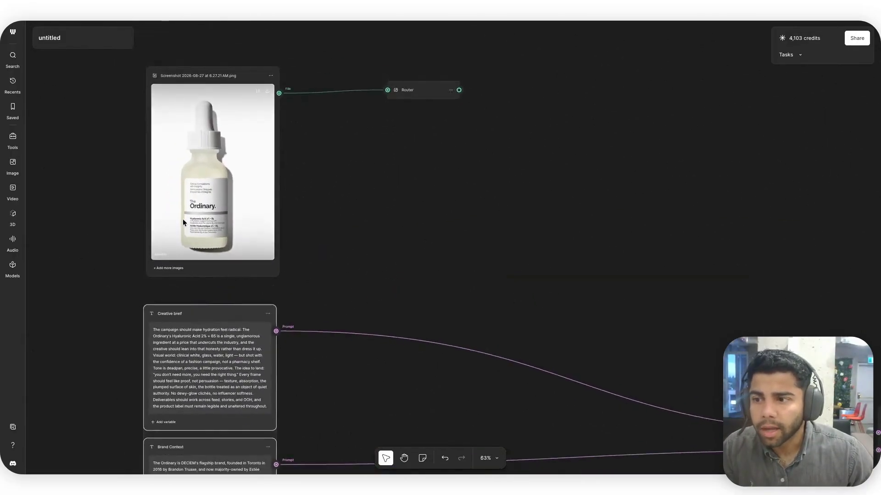
pyautogui.scroll(10, 183, 219)
pyautogui.scroll(-4, 191, 229)
pyautogui.scroll(-5, 191, 229)
pyautogui.scroll(-8, 191, 228)
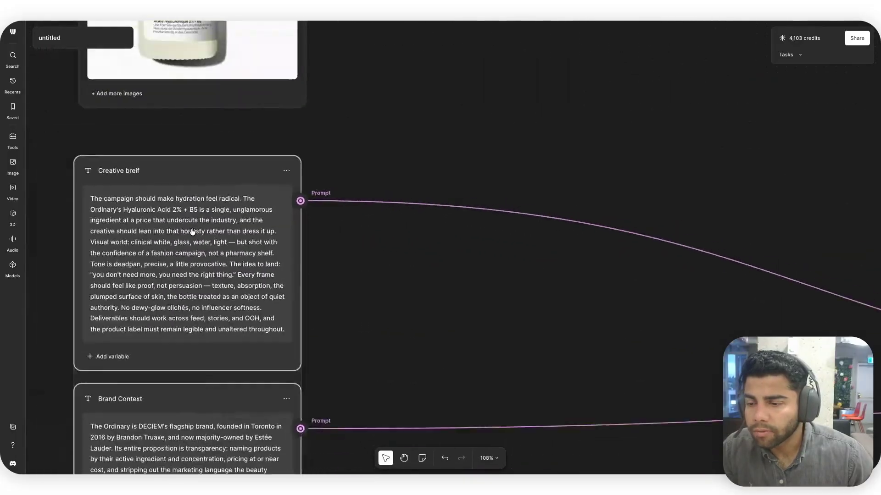
pyautogui.scroll(-5, 194, 233)
pyautogui.scroll(-3, 194, 233)
pyautogui.hscroll(15, 197, 231)
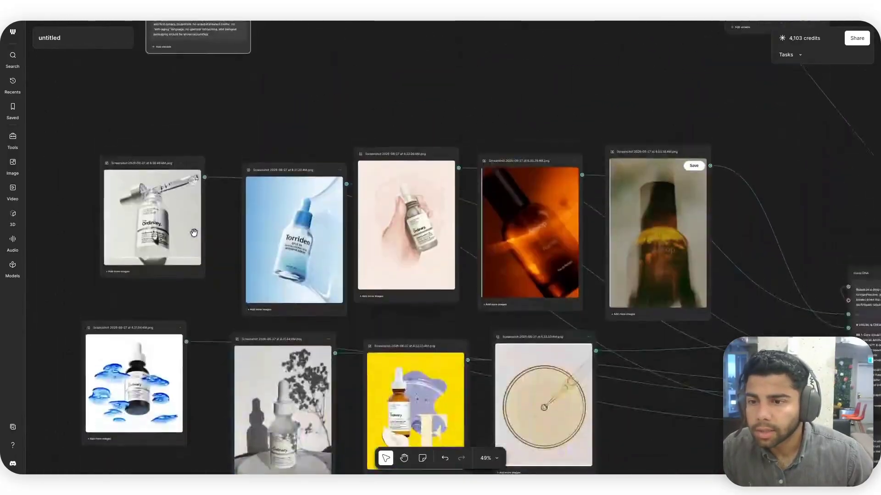
pyautogui.scroll(8, 378, 274)
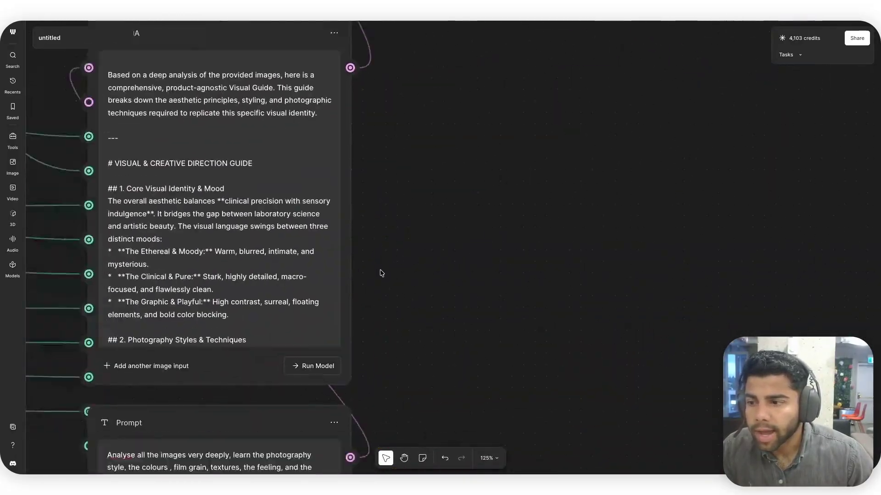
pyautogui.scroll(-10, 380, 272)
pyautogui.scroll(-5, 326, 242)
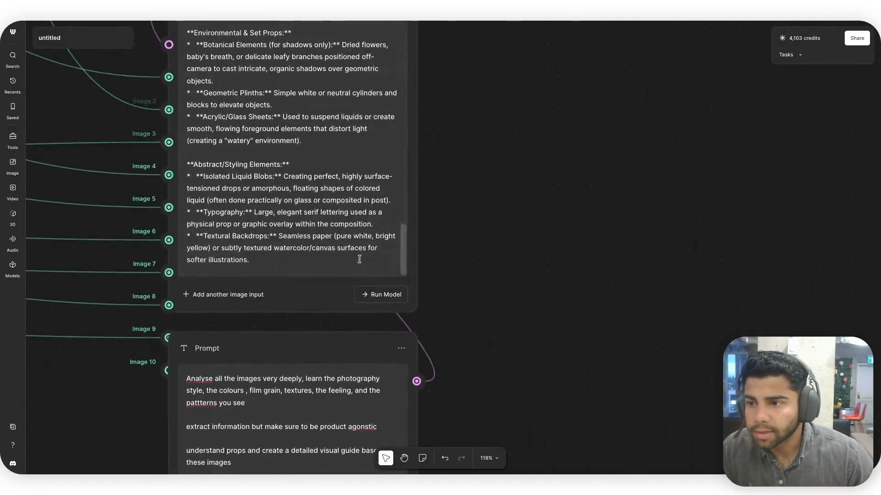
pyautogui.scroll(-5, 439, 248)
pyautogui.scroll(-2, 439, 248)
# - Read the combined Prompt node from the Creative Brief and Brand Context through to the end of its Visual DNA section
pyautogui.scroll(10, 439, 248)
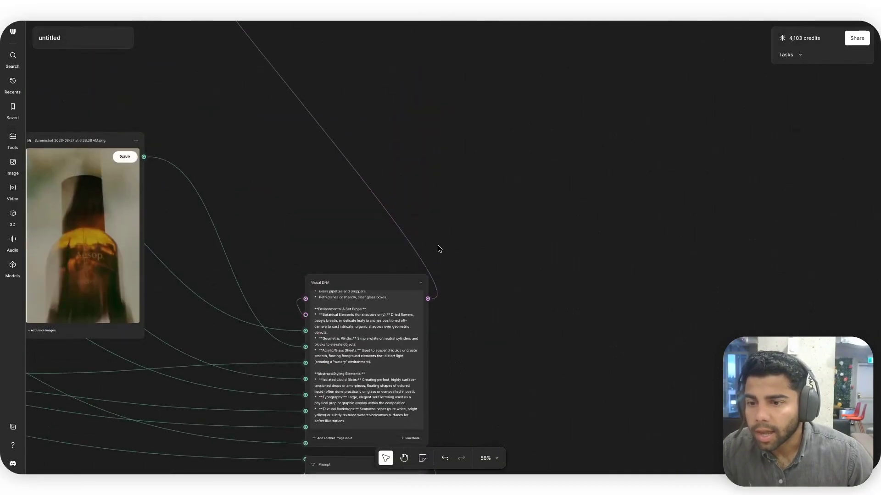
pyautogui.scroll(6, 315, 248)
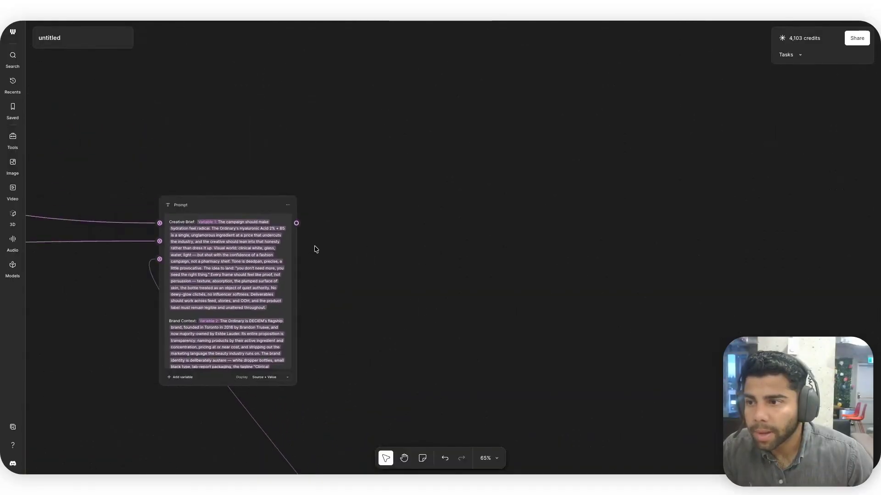
pyautogui.hscroll(-2, 229, 195)
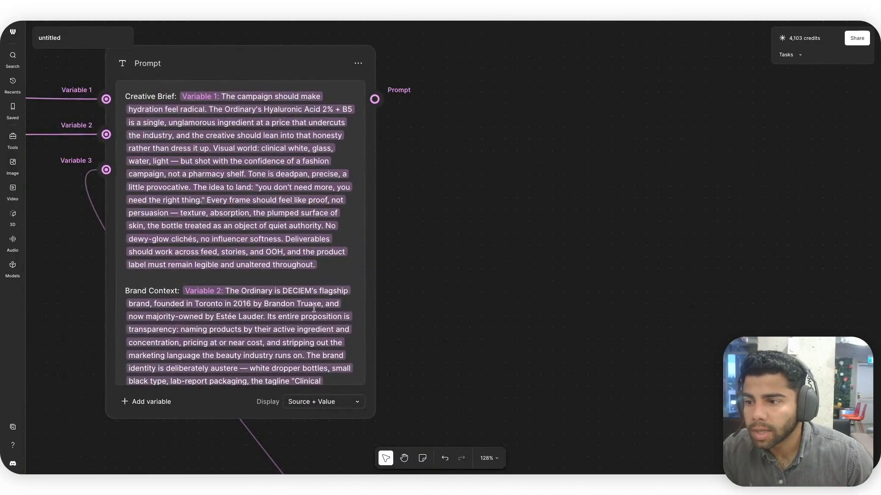
pyautogui.scroll(-1, 180, 283)
pyautogui.scroll(-15, 179, 283)
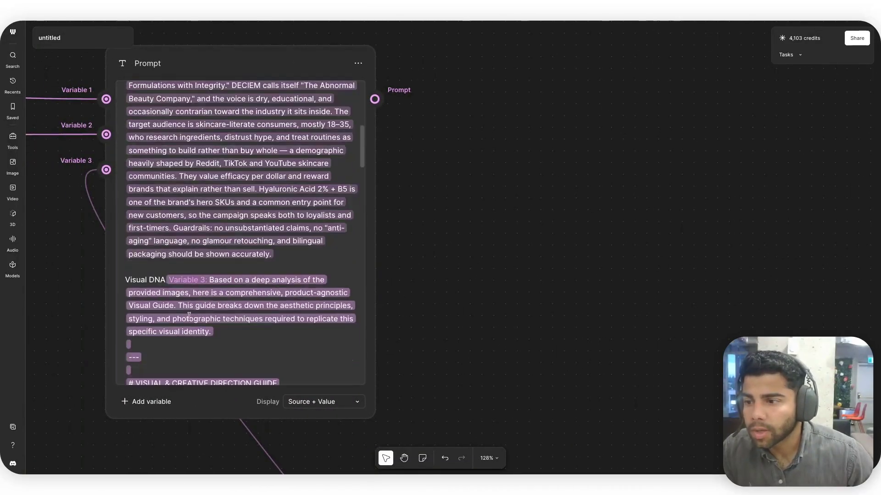
pyautogui.scroll(-12, 363, 337)
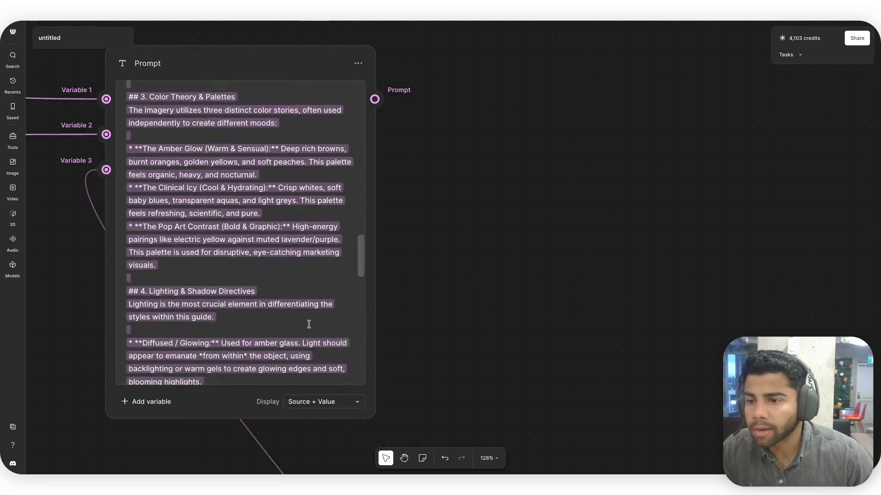
pyautogui.scroll(-2, 413, 326)
pyautogui.scroll(-4, 413, 327)
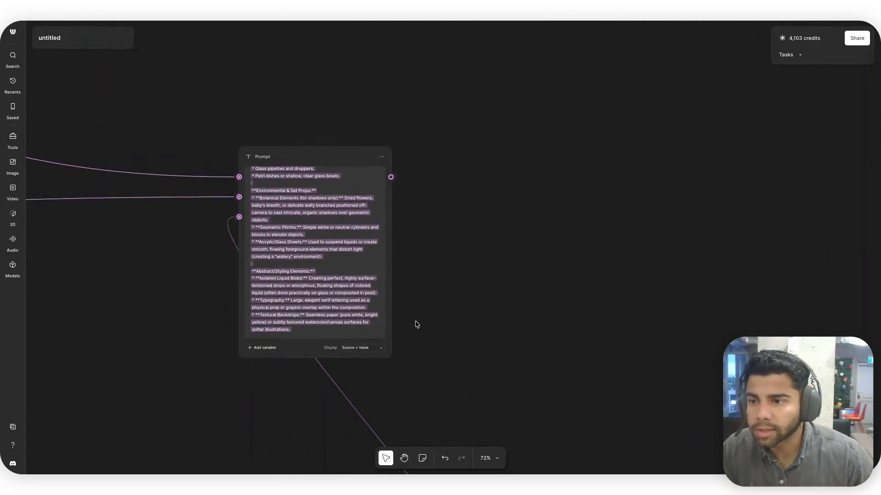
pyautogui.scroll(5, 225, 241)
pyautogui.scroll(3, 225, 241)
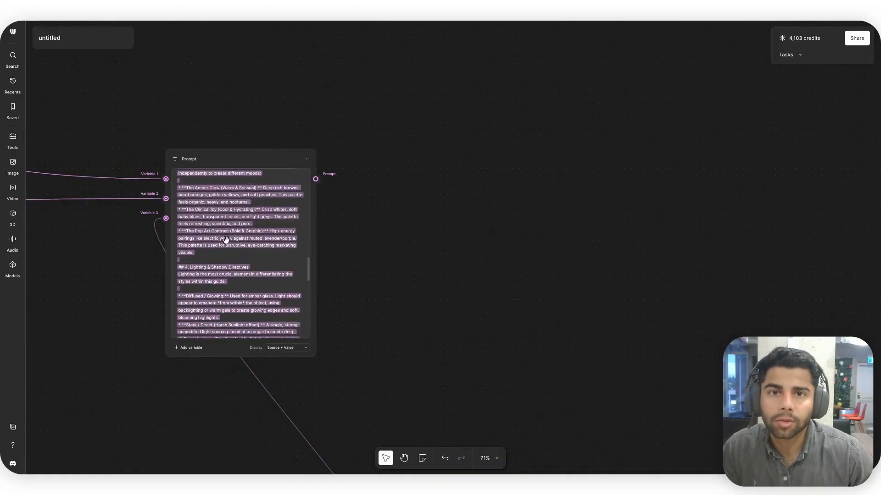
pyautogui.moveTo(388, 182); pyautogui.dragTo(483, 179)
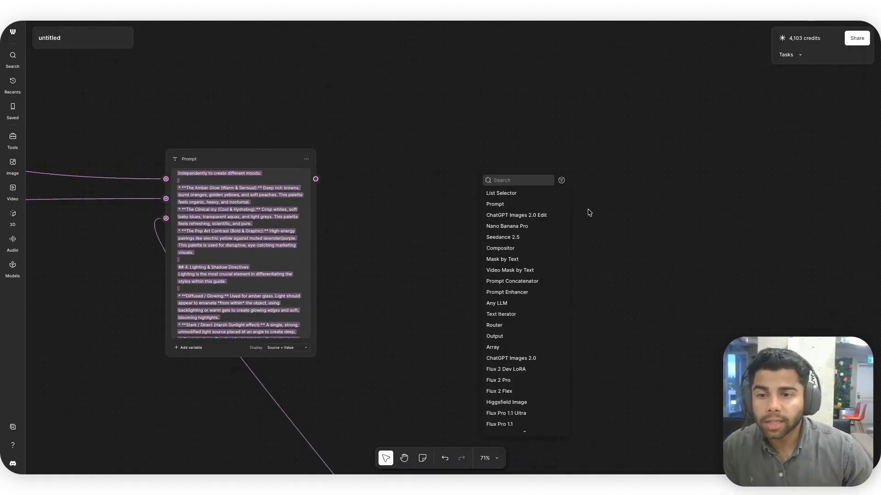
pyautogui.click(505, 204)
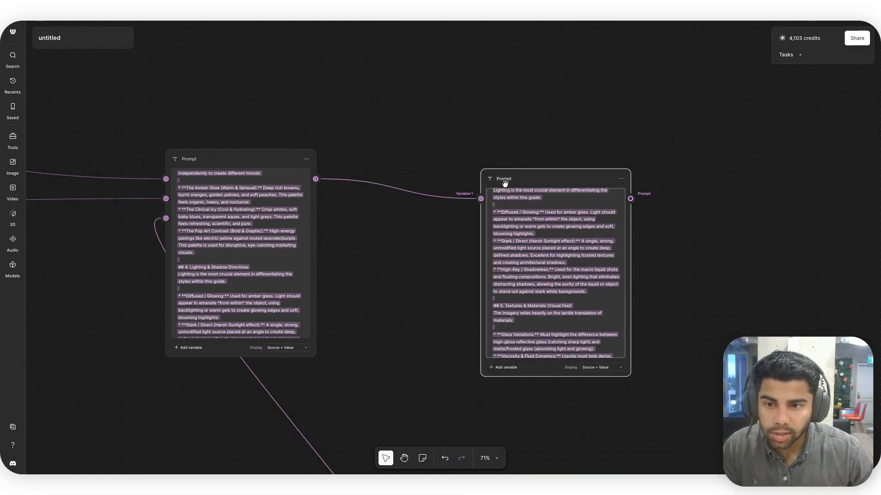
pyautogui.press('Delete')
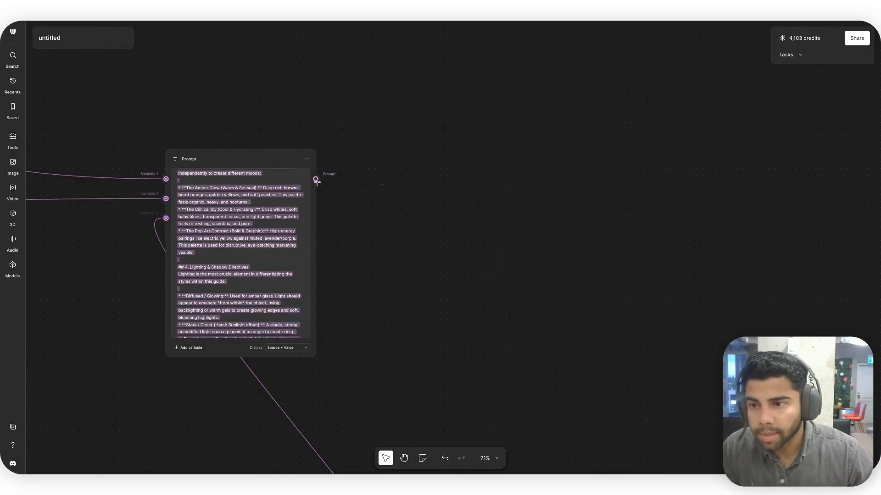
# - Add an Any LLM node fed by the combined Prompt node's output and place it beside that node
pyautogui.moveTo(316, 179); pyautogui.dragTo(534, 174)
pyautogui.write('LLM')
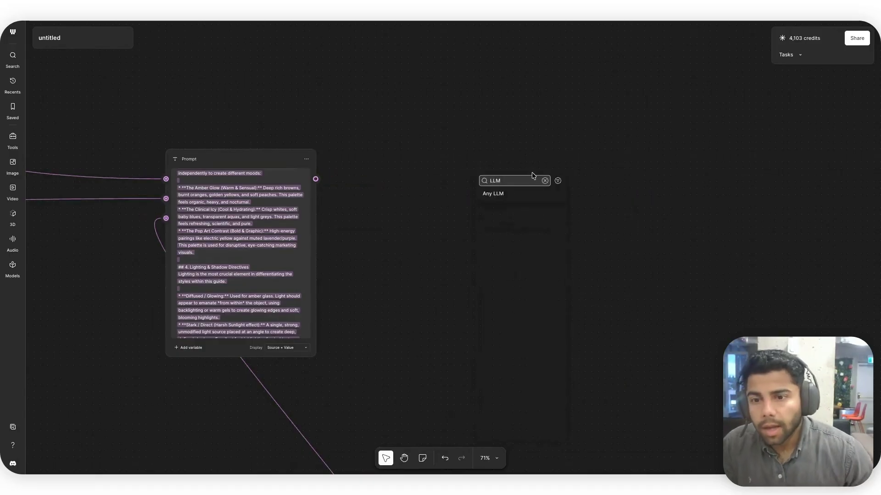
pyautogui.click(498, 194)
pyautogui.moveTo(531, 175); pyautogui.dragTo(507, 164)
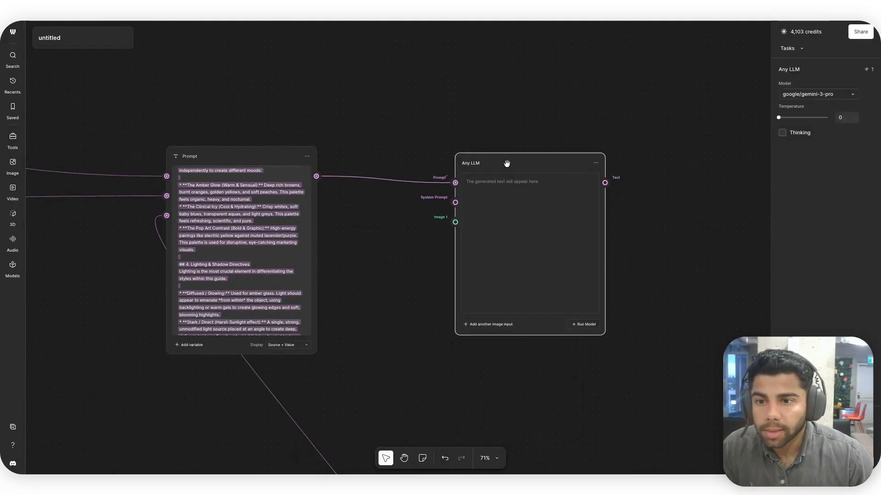
# - Move the combined Prompt and Any LLM nodes closer to the brief nodes, and shift the reference images and Visual DNA cluster left beneath them
pyautogui.scroll(-8, 401, 264)
pyautogui.moveTo(526, 211); pyautogui.dragTo(321, 191)
pyautogui.moveTo(392, 194); pyautogui.dragTo(359, 188)
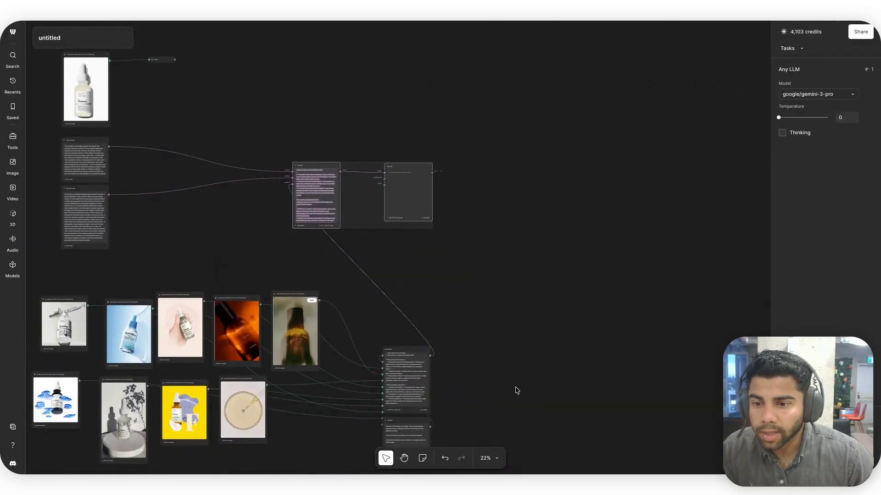
pyautogui.scroll(-2, 515, 390)
pyautogui.scroll(-3, 509, 392)
pyautogui.moveTo(101, 196); pyautogui.dragTo(437, 357)
pyautogui.moveTo(363, 298); pyautogui.dragTo(208, 283)
pyautogui.scroll(3, 450, 214)
pyautogui.scroll(3, 450, 213)
pyautogui.moveTo(450, 219); pyautogui.dragTo(306, 146)
pyautogui.click(430, 231)
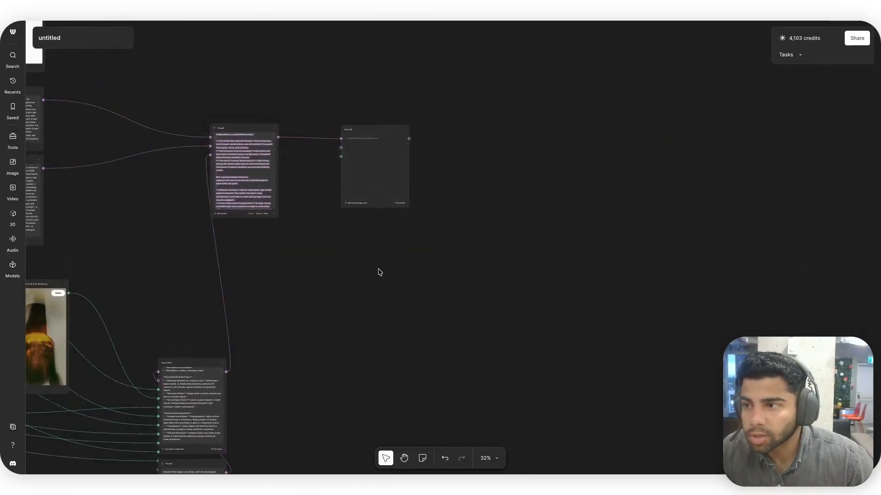
# - Connect the serum image's Router output to the Any LLM node's Image 1 input and rename that node Creative Director
pyautogui.scroll(5, 224, 135)
pyautogui.moveTo(192, 89); pyautogui.dragTo(395, 269)
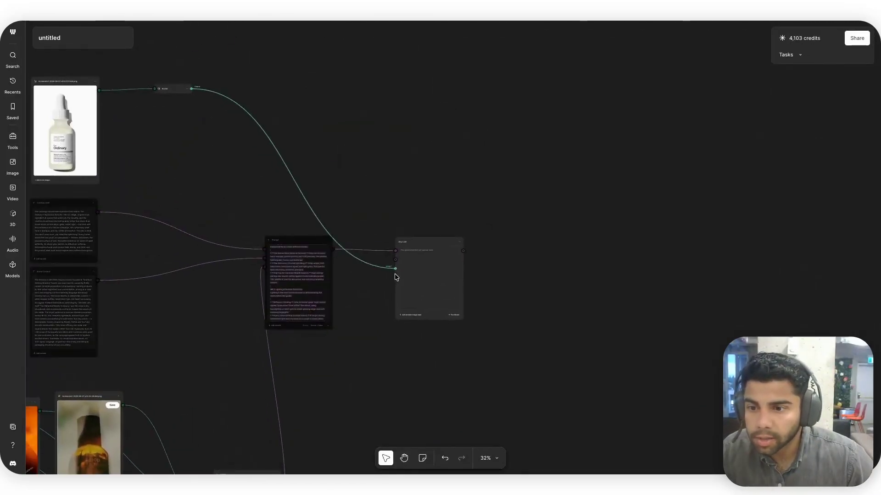
pyautogui.scroll(5, 394, 274)
pyautogui.doubleClick(422, 208)
pyautogui.write('Creative Director')
# - Check which models the Creative Director node offers and reread the combined prompt text that feeds it
pyautogui.click(474, 271)
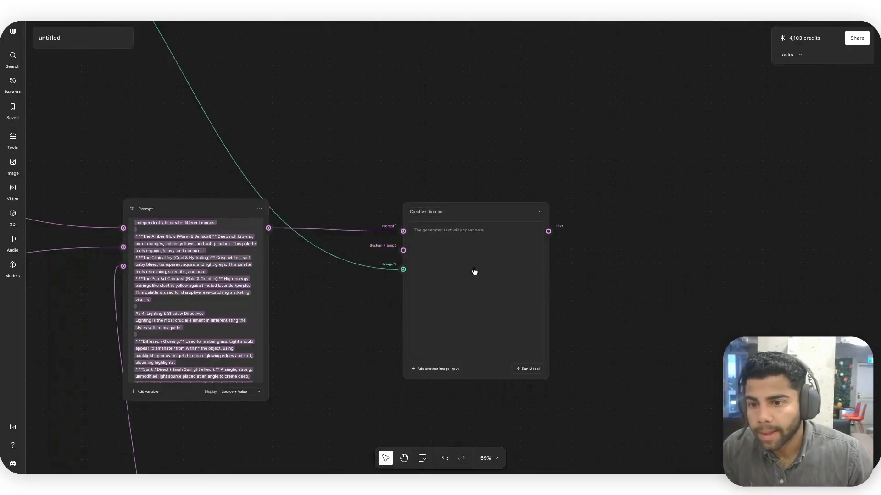
pyautogui.click(808, 94)
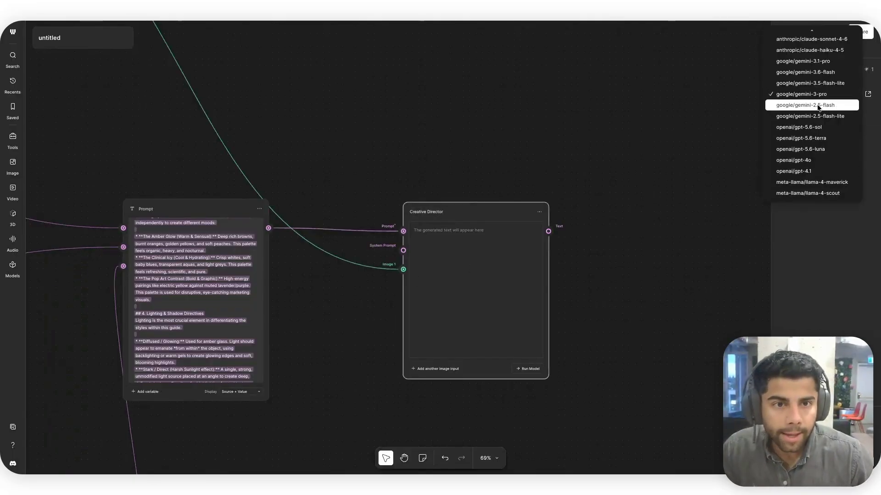
pyautogui.click(214, 300)
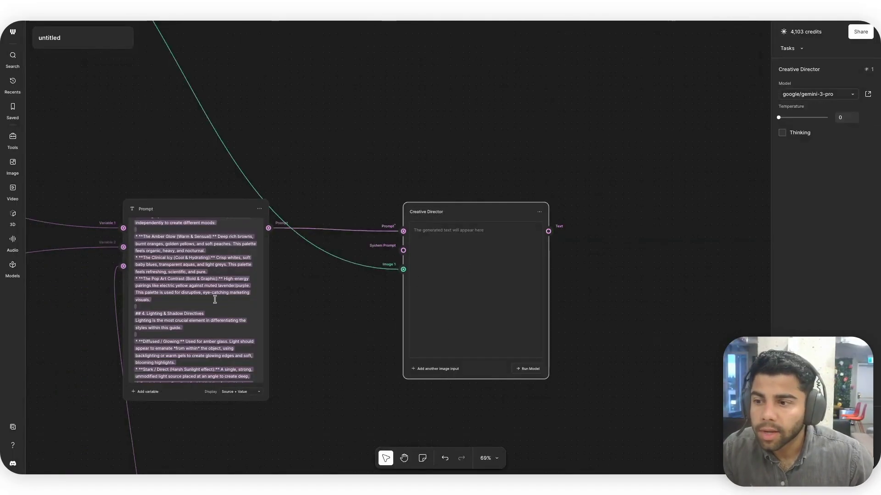
pyautogui.click(801, 93)
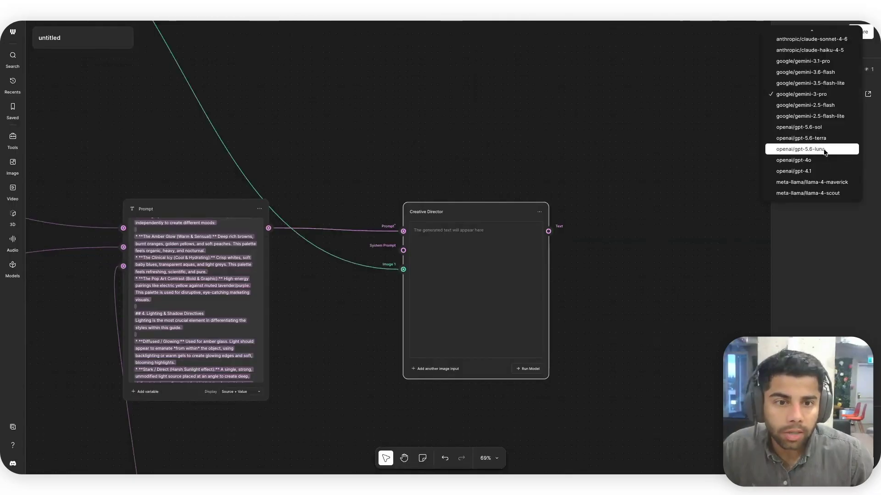
pyautogui.click(173, 287)
pyautogui.scroll(10, 193, 285)
pyautogui.scroll(-15, 206, 283)
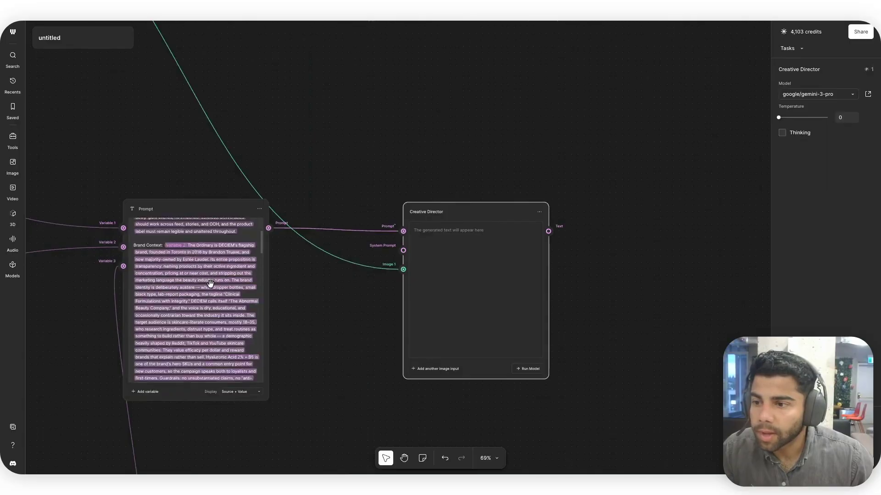
pyautogui.scroll(12, 210, 285)
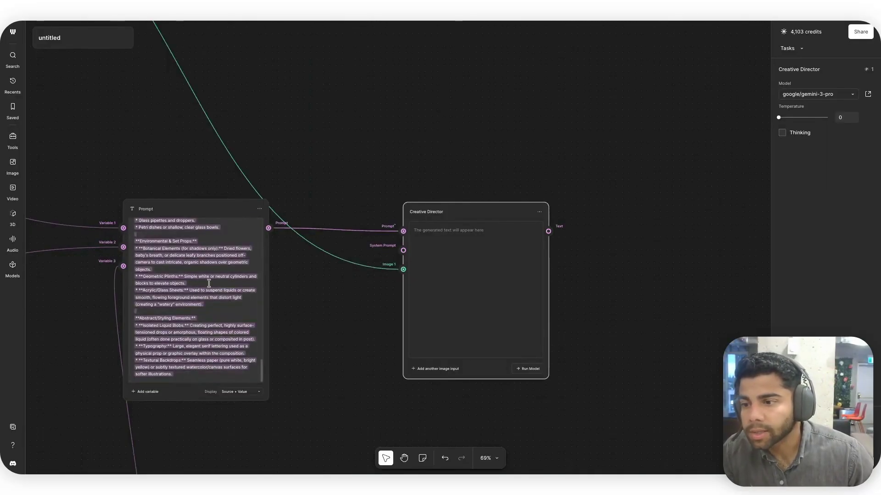
pyautogui.scroll(-5, 205, 286)
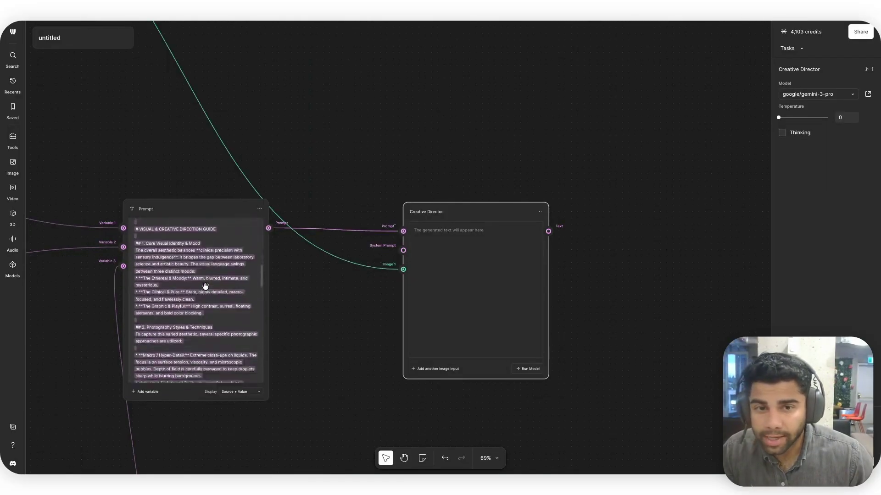
# - Set the Creative Director node's model to openai/gpt-5.6-sol
pyautogui.click(789, 94)
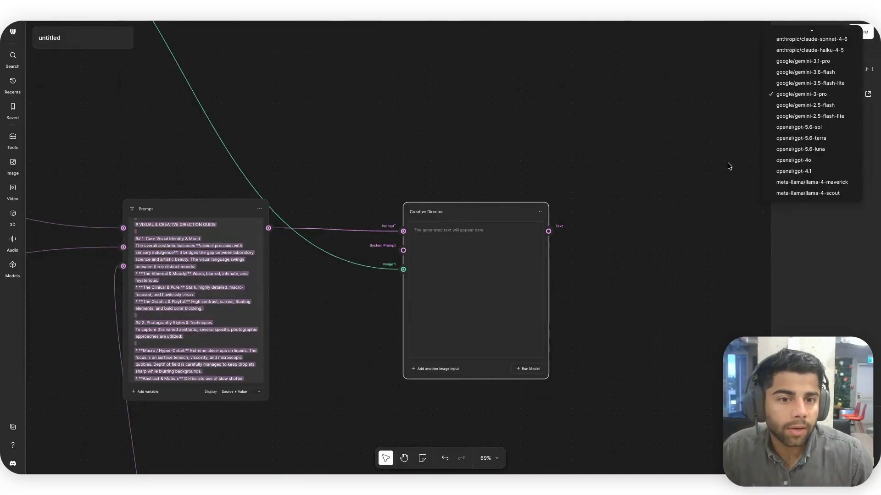
pyautogui.scroll(2, 824, 117)
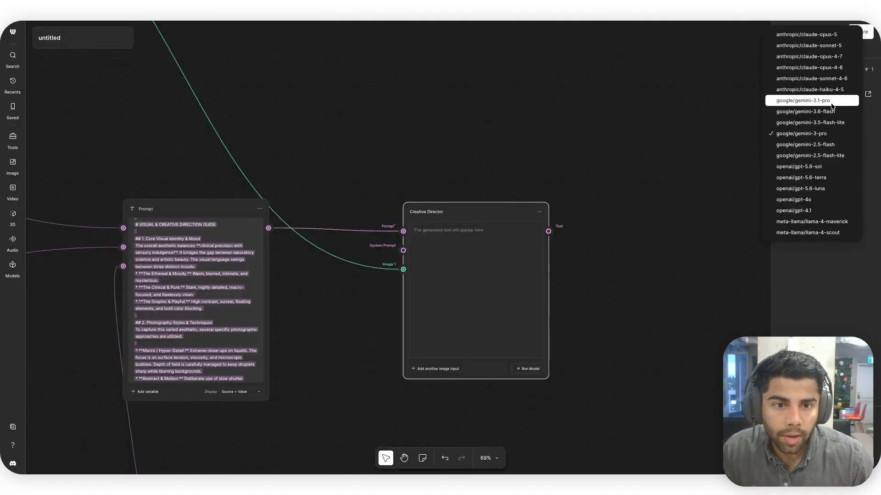
pyautogui.click(826, 170)
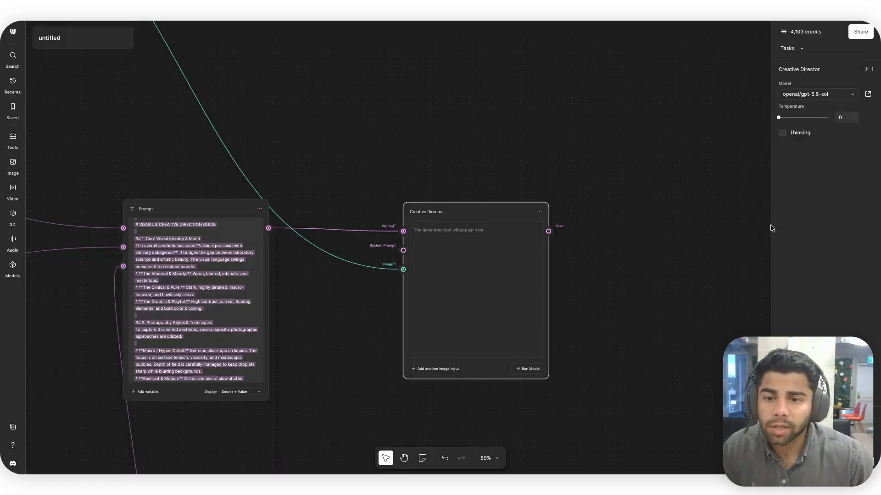
# - Add a Prompt node linked to the Creative Director's System Prompt input, place it directly beneath that node and rename it System Prompt
pyautogui.scroll(-3, 520, 281)
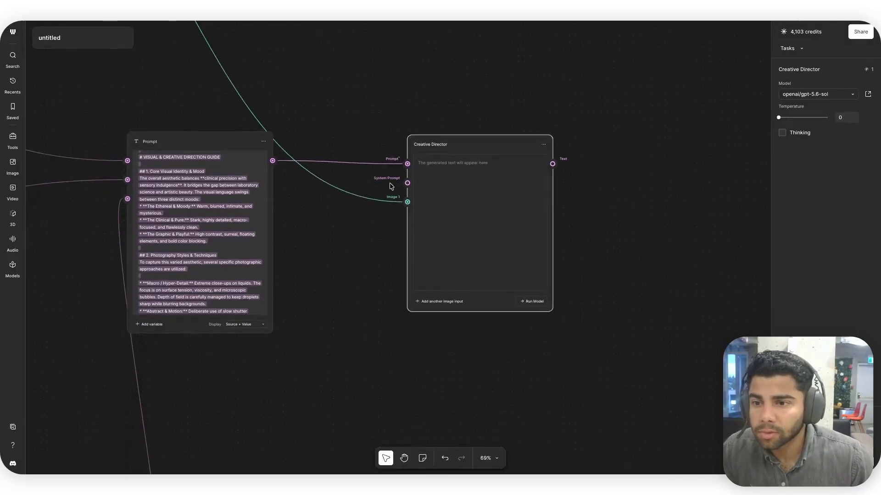
pyautogui.moveTo(405, 182); pyautogui.dragTo(459, 418)
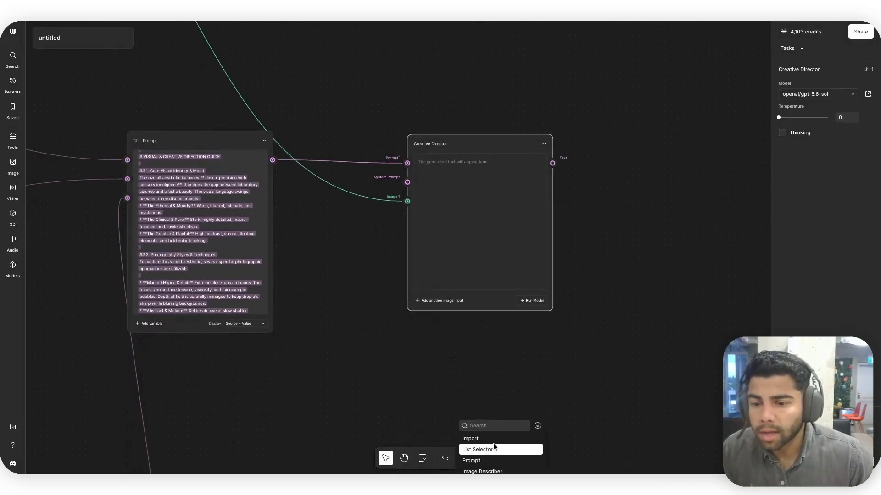
pyautogui.click(485, 461)
pyautogui.moveTo(521, 419); pyautogui.dragTo(474, 325)
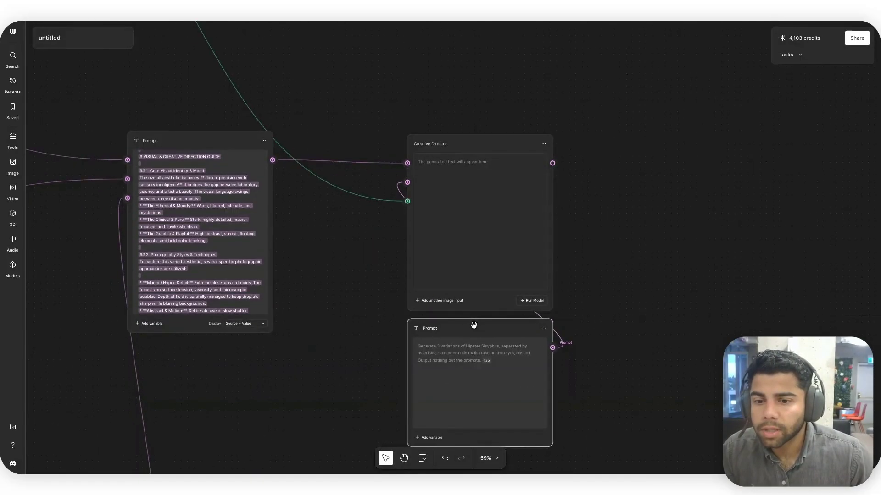
pyautogui.scroll(-2, 357, 362)
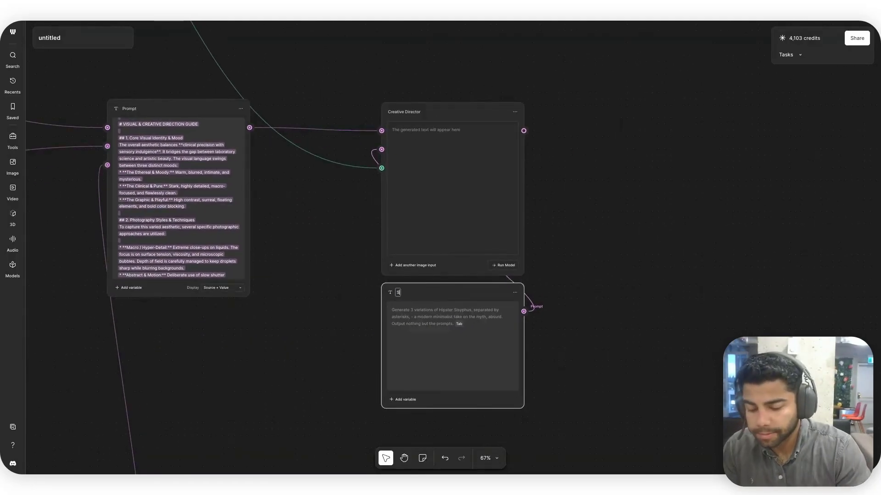
pyautogui.write('rompt')
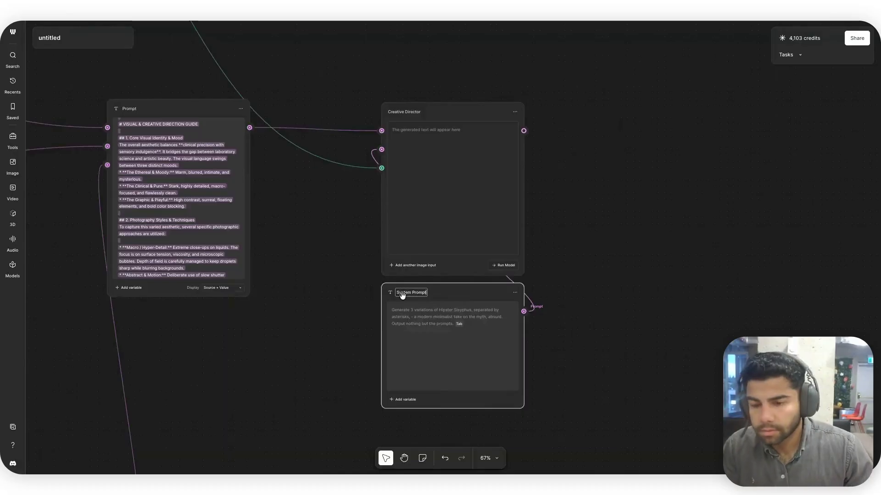
# - Enter in System Prompt: "You are the world class creative director who specializes in making coolest and the most unique campaigns for Wellness and Skin care brands"
pyautogui.click(417, 335)
pyautogui.scroll(-3, 309, 244)
pyautogui.scroll(4, 313, 235)
pyautogui.scroll(1, 313, 235)
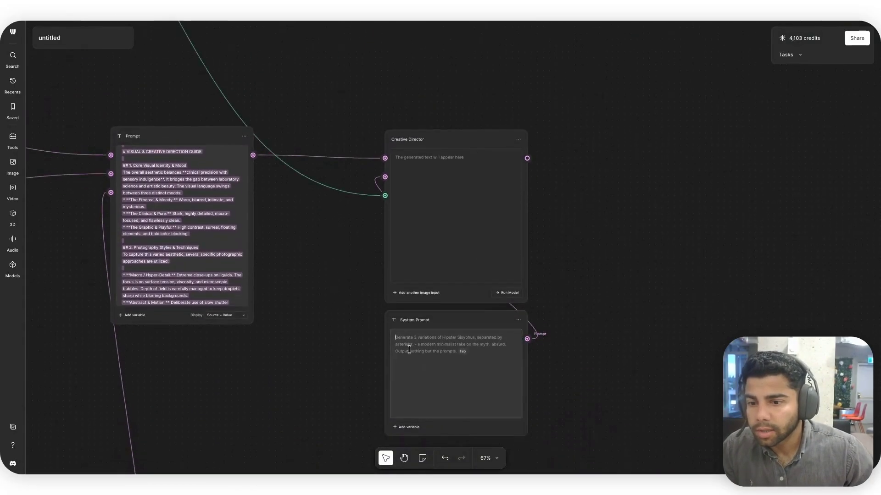
pyautogui.write('You are the world class creative director who spe')
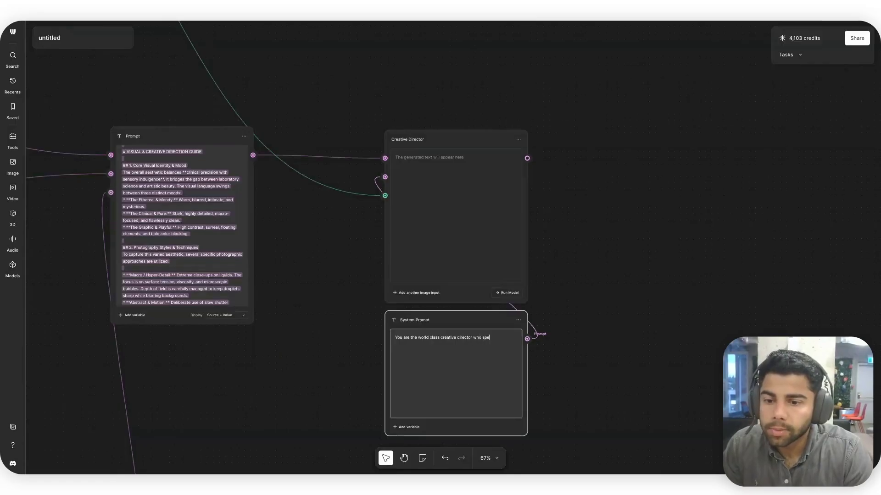
pyautogui.write('in')
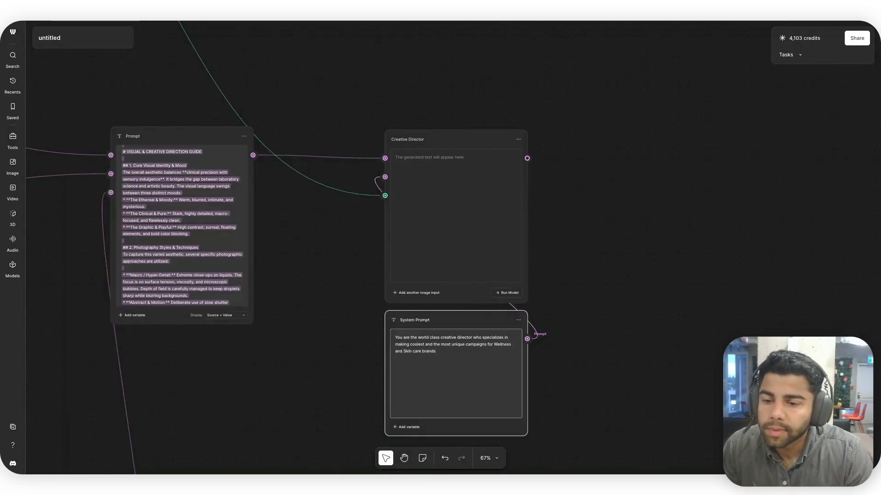
# - Add a second System Prompt paragraph: "You are given a product shot, Creative brief, info about the brand, and visual DNA"
pyautogui.scroll(5, 405, 349)
pyautogui.scroll(-4, 394, 363)
pyautogui.scroll(5, 399, 360)
pyautogui.click(459, 302)
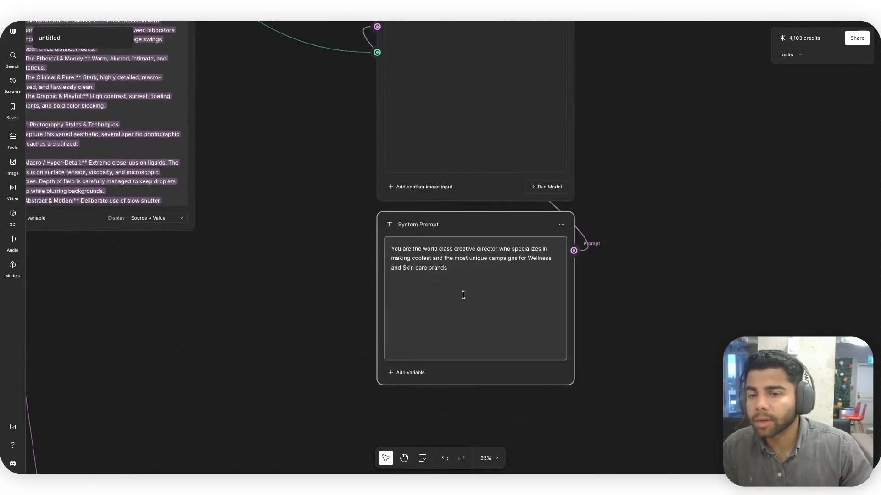
pyautogui.press('Return')
pyautogui.press('Return')
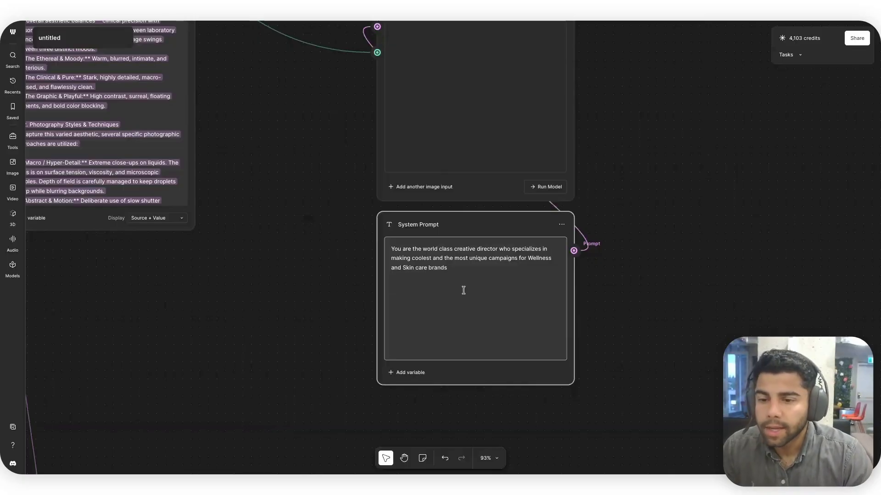
pyautogui.write('You are givene ')
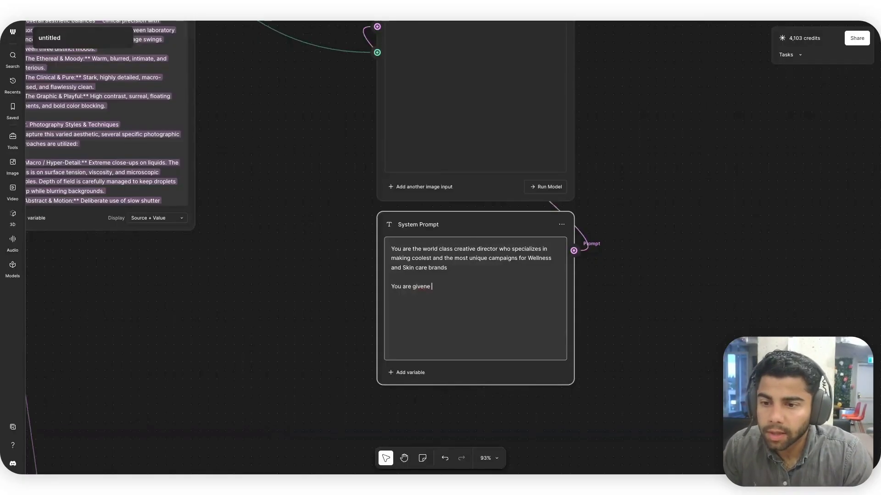
pyautogui.write('a product shot, Creative brief, info about the brand, and visual DNA')
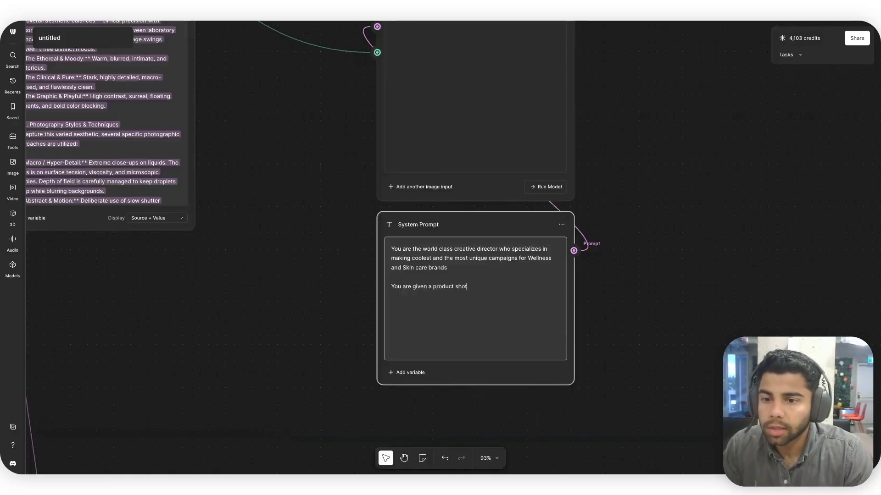
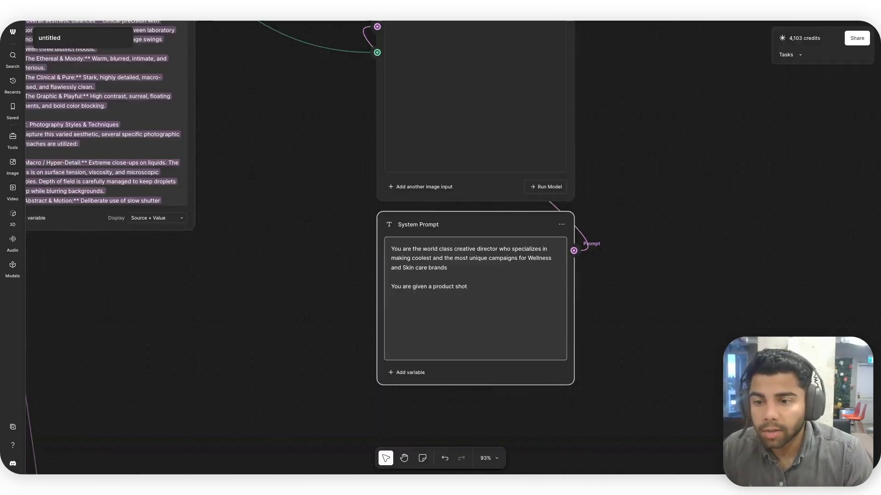
pyautogui.write(', Cre')
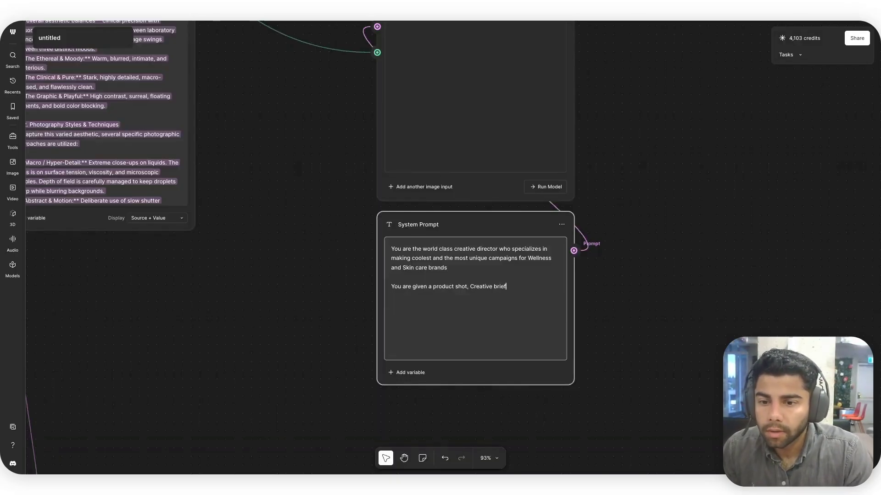
pyautogui.write('ative brief, in')
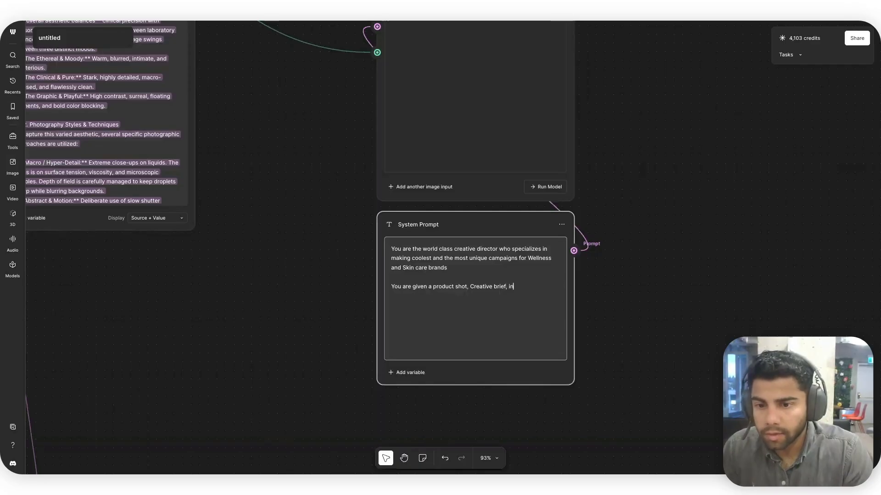
pyautogui.write('fo about the brand, and visual DNA')
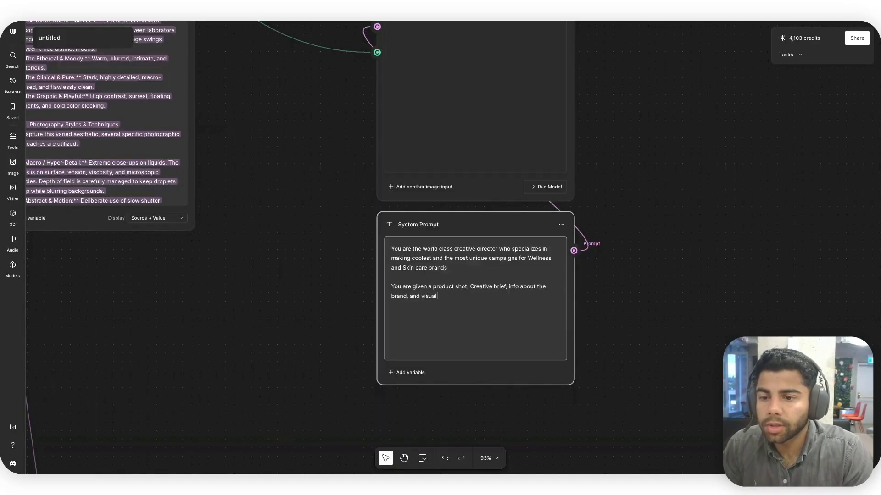
# - Add a third System Prompt paragraph beginning "Visual DNA is our art direction, please follow that while making"
pyautogui.press('Return')
pyautogui.press('Return')
pyautogui.write('Visual D')
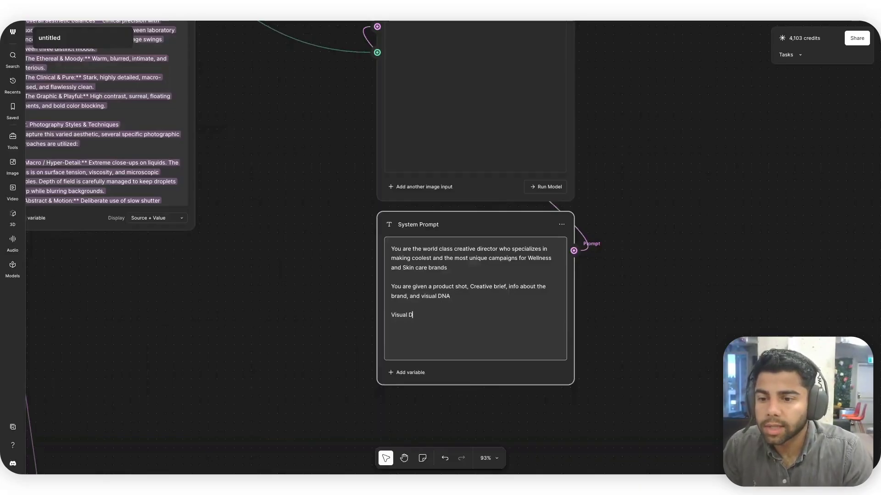
pyautogui.write('NA is our art di')
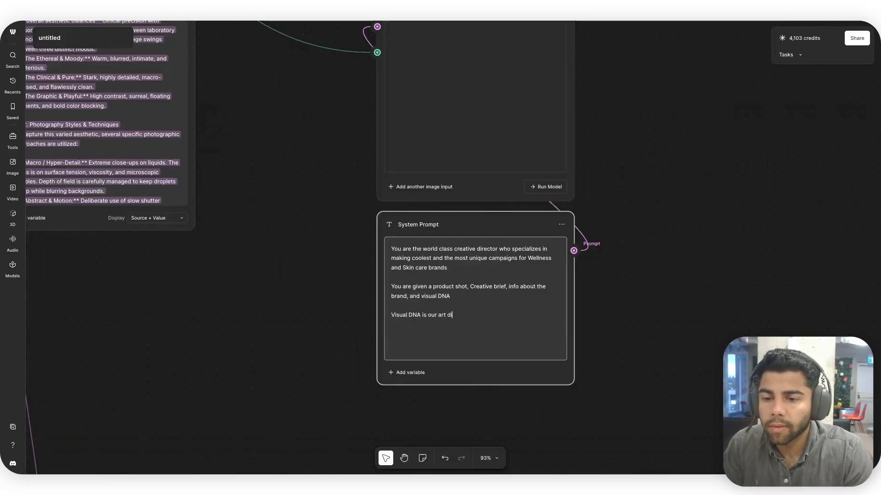
pyautogui.write('rection, please fo')
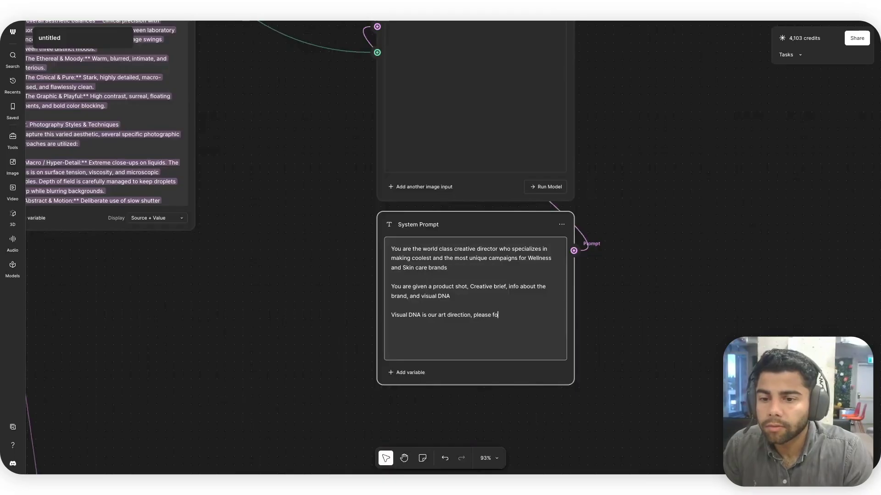
pyautogui.write('llow that while making su')
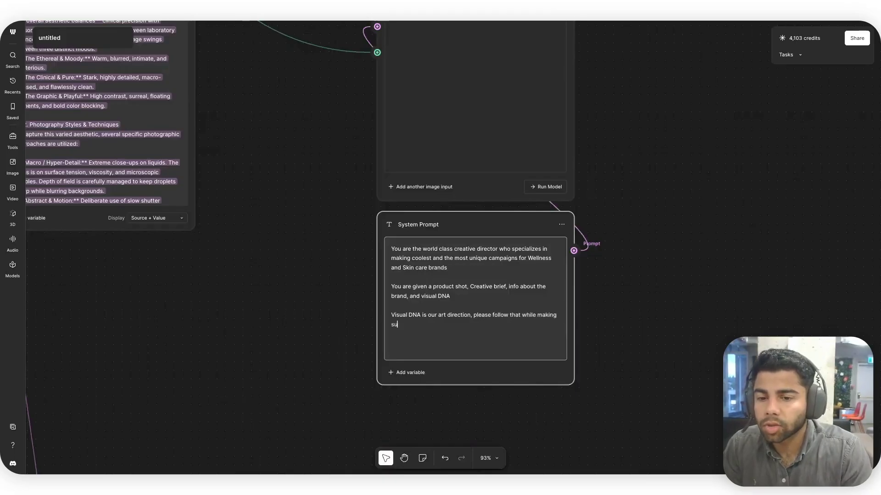
# - Continue the Visual DNA sentence in the system prompt with "sure you are on brand, and all the props in our images"
pyautogui.write('re you are on brand, atn')
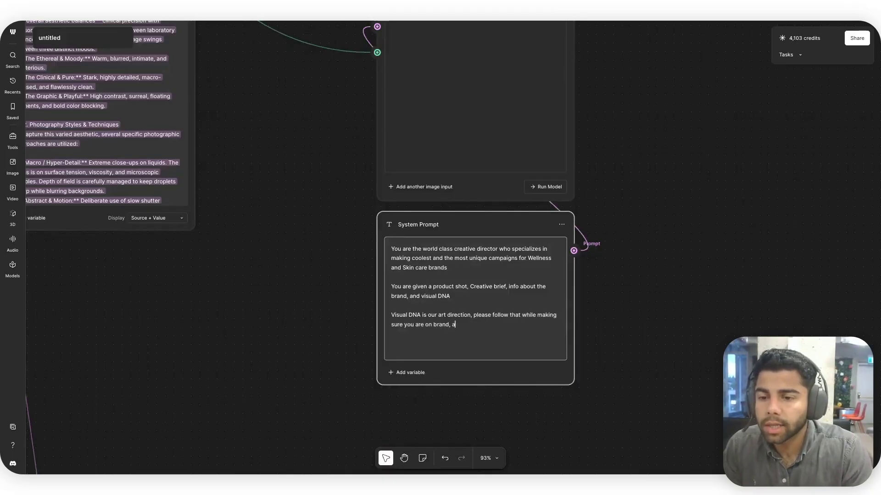
pyautogui.press('BackSpace')
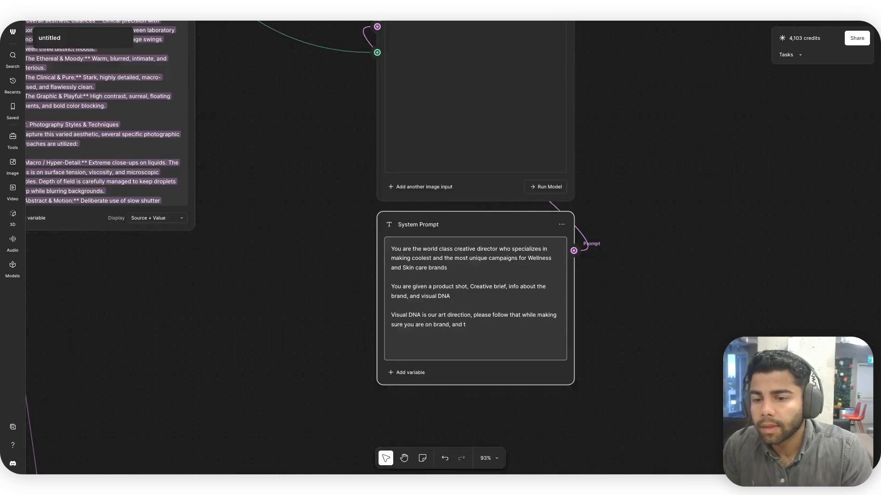
pyautogui.write('all the prop')
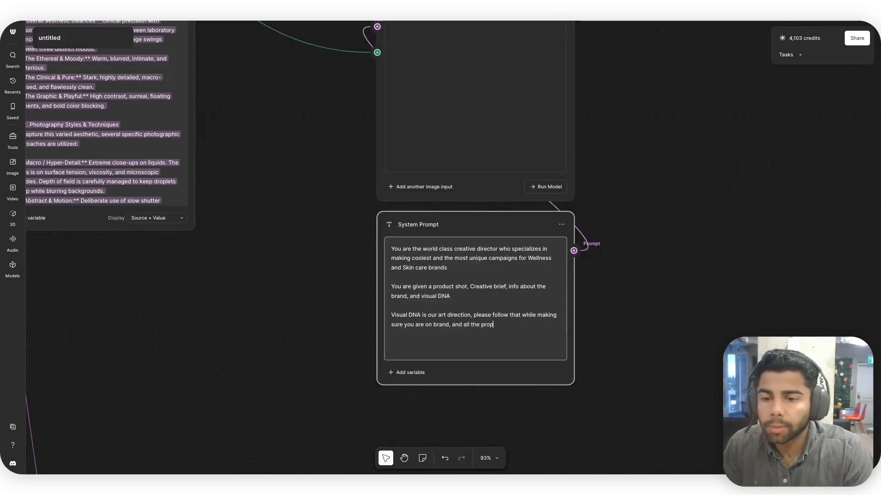
pyautogui.write('s in our images ')
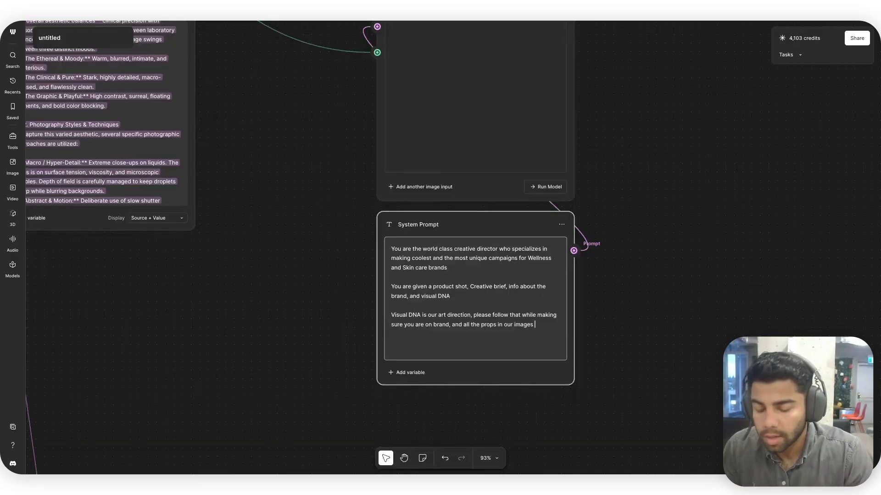
# - Extend the sentence about the props with "are well thought out , and each one is there for a reason"
pyautogui.write('are well thou')
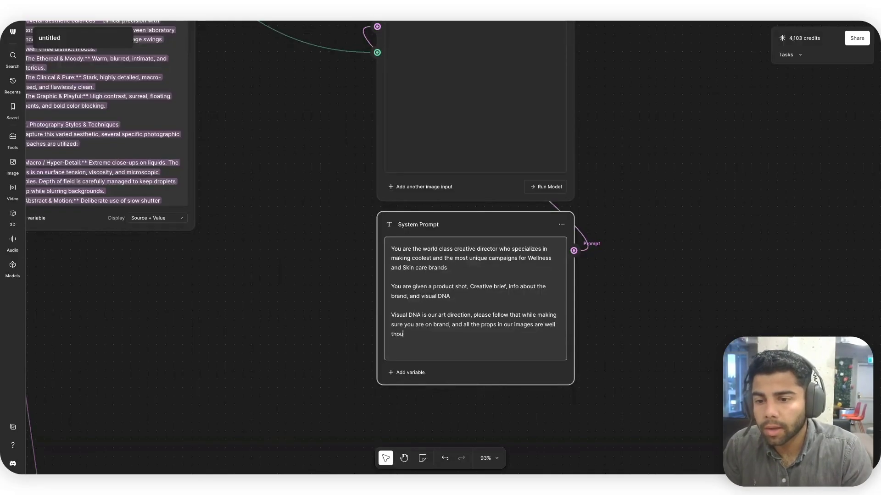
pyautogui.write('ght out , and each one is there for a rae')
pyautogui.write('son.')
pyautogui.press('Return')
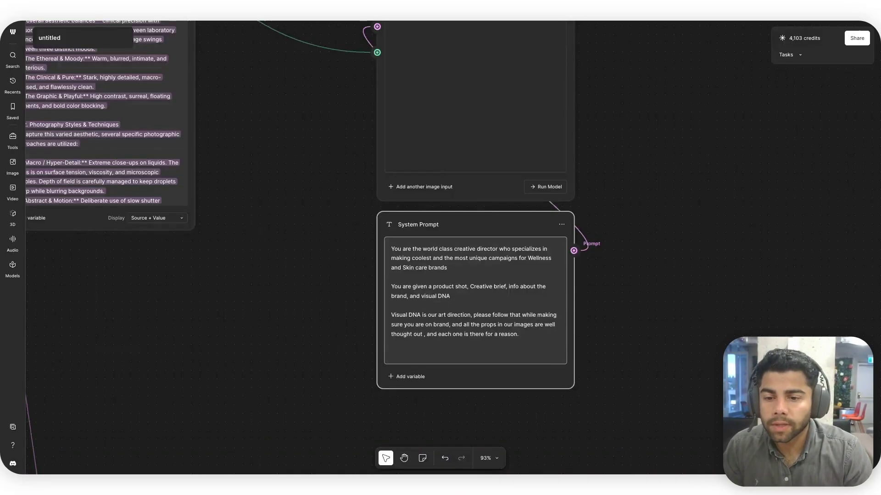
pyautogui.press('BackSpace')
pyautogui.press('BackSpace')
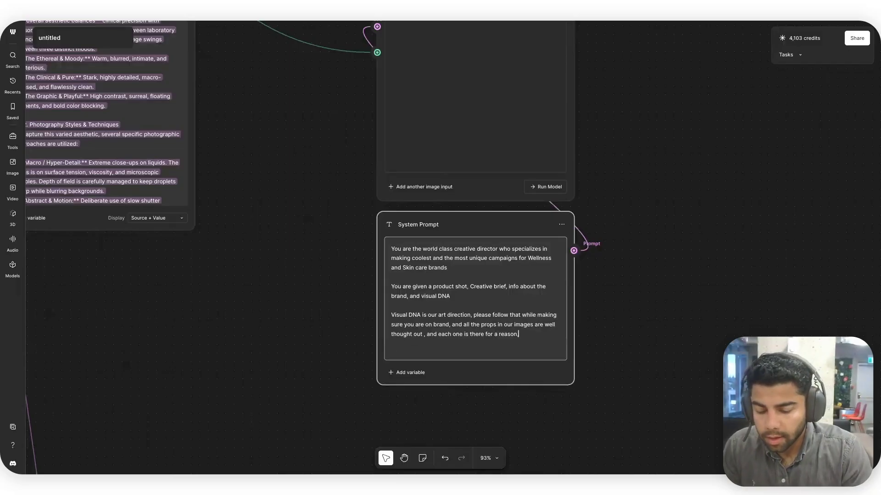
# - Complete the Visual DNA paragraph with ", it either goes well with the brand identity, an ingredient, or something that elevates teh brand."
pyautogui.write(', it either goes ')
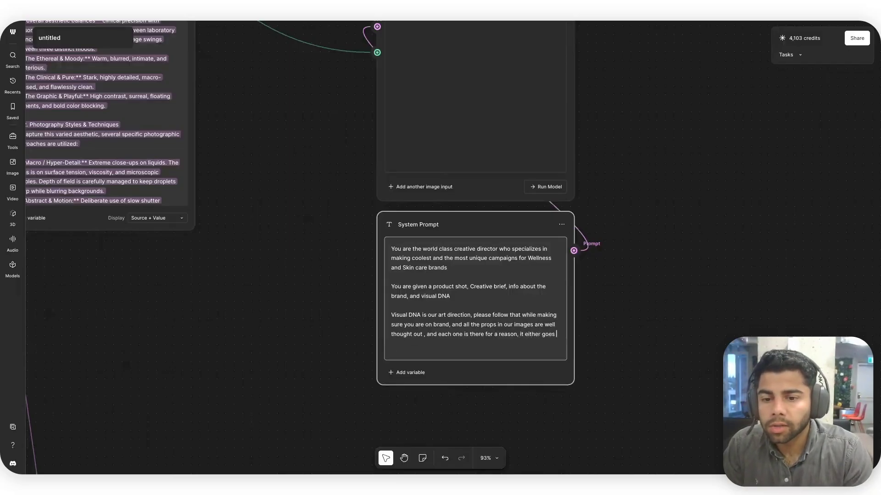
pyautogui.write('well with the brand identi')
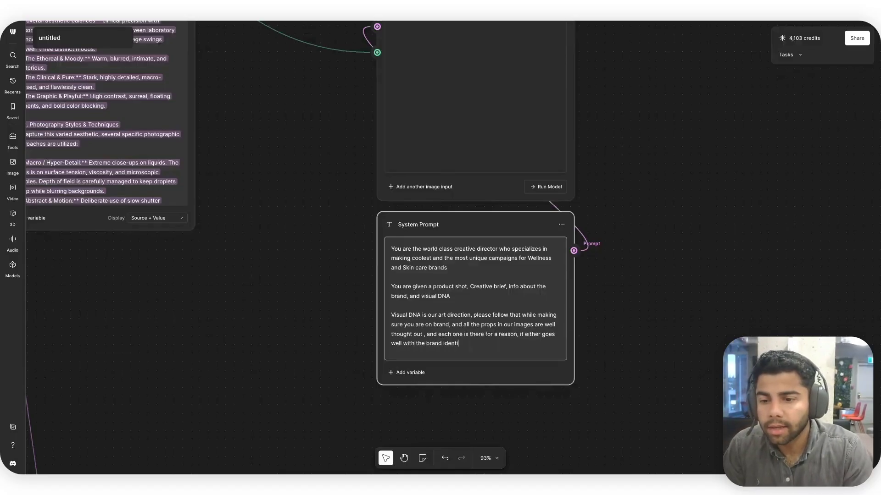
pyautogui.write('ty, an ind')
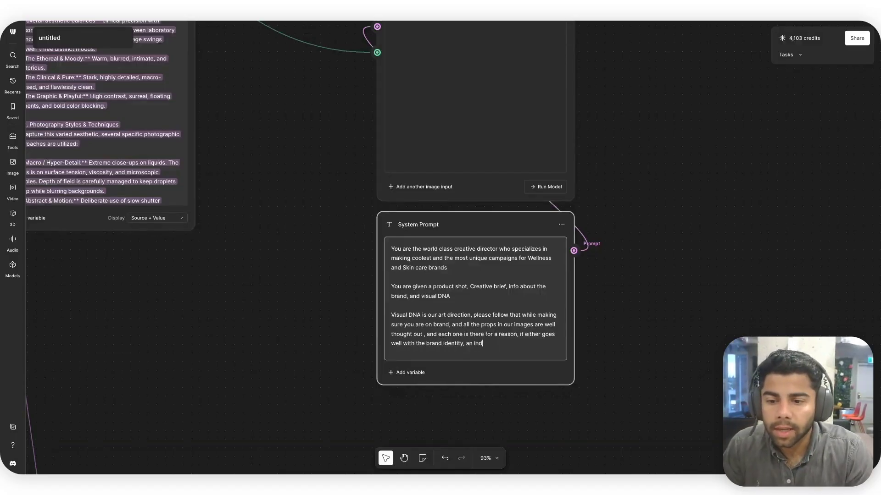
pyautogui.press('BackSpace')
pyautogui.write('gre')
pyautogui.write('dient, or')
pyautogui.write(' just')
pyautogui.press('BackSpace')
pyautogui.press('BackSpace')
pyautogui.press('BackSpace')
pyautogui.press('BackSpace')
pyautogui.write('so')
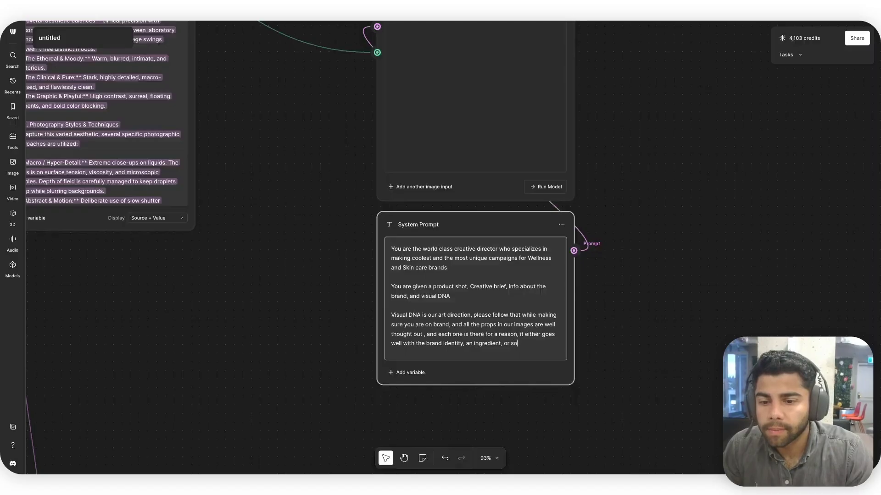
pyautogui.write('mething that elevates teh brand')
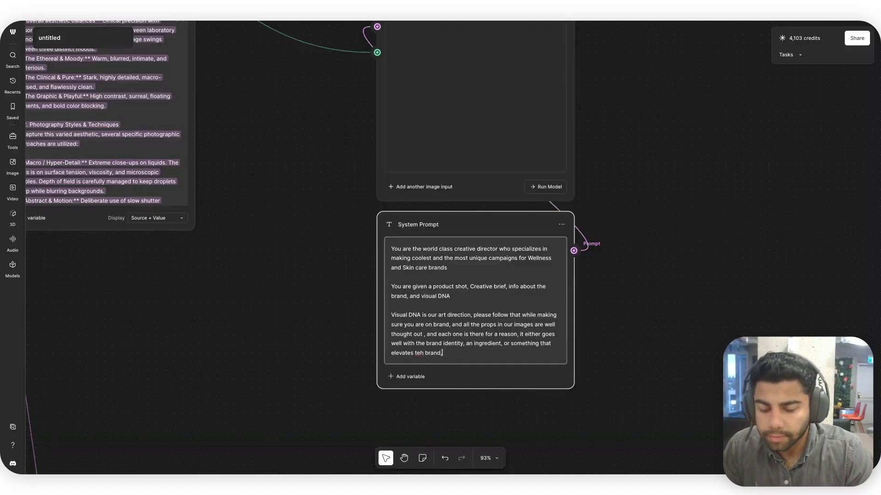
pyautogui.write('.')
# - Start a new paragraph with "Your job is to output ten unique but incredibly beautiful and highly thought out concepts"
pyautogui.press('Return')
pyautogui.press('Return')
pyautogui.write('Your')
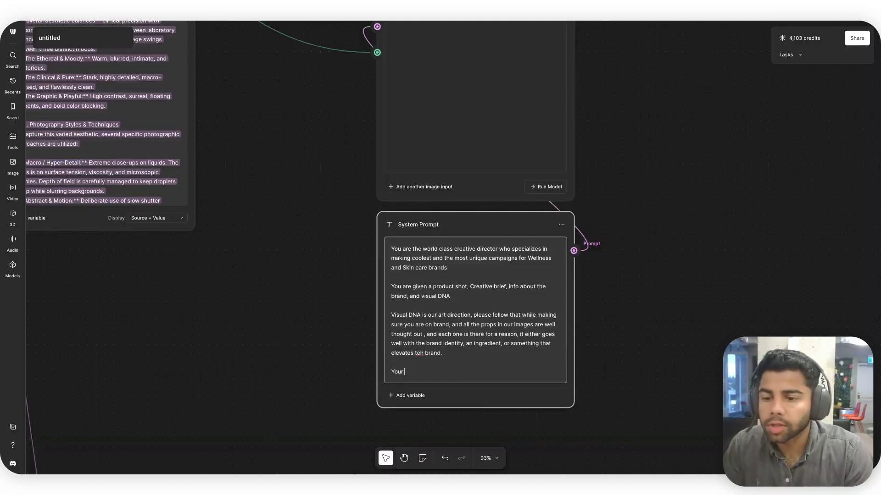
pyautogui.write(' job is to output ')
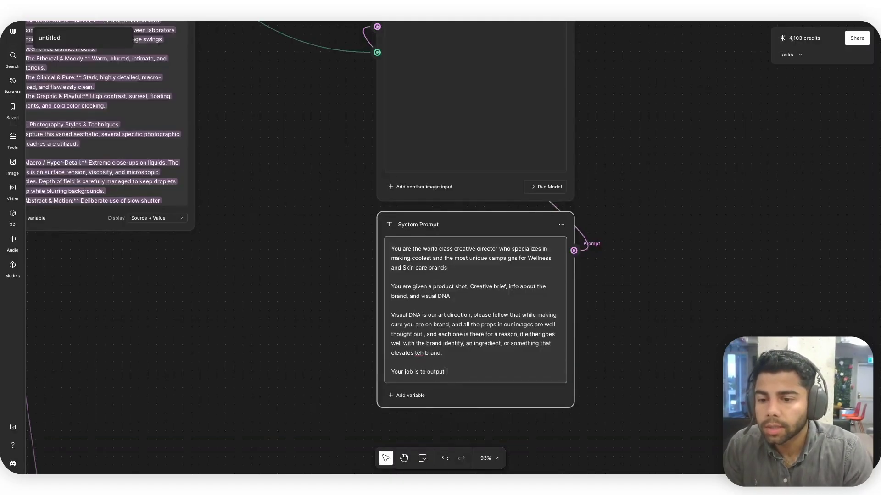
pyautogui.write('ten unique')
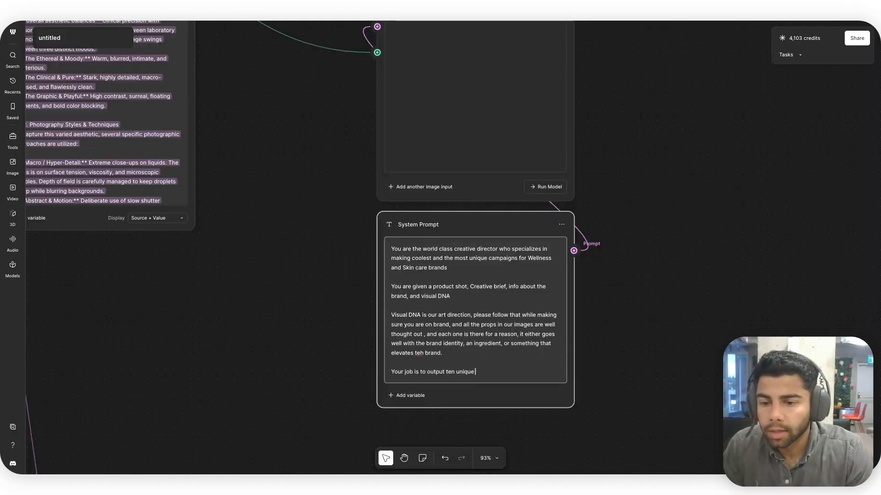
pyautogui.write(' but incredibly')
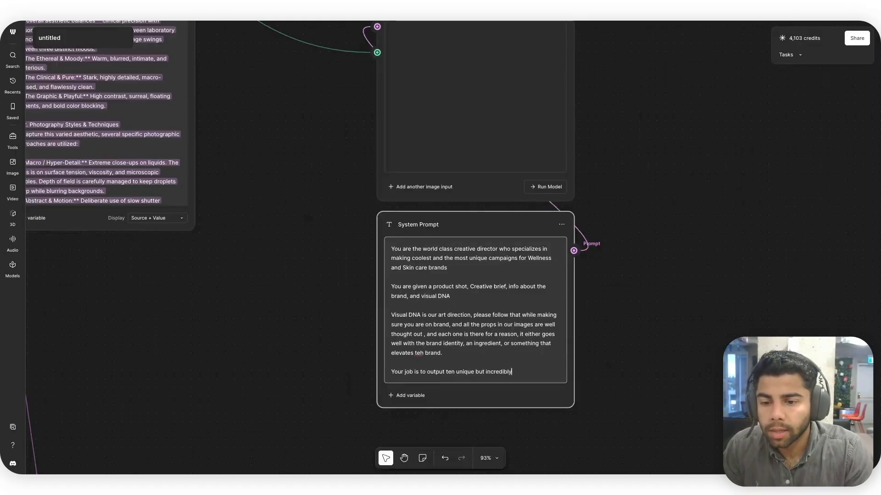
pyautogui.write(' beautiful and')
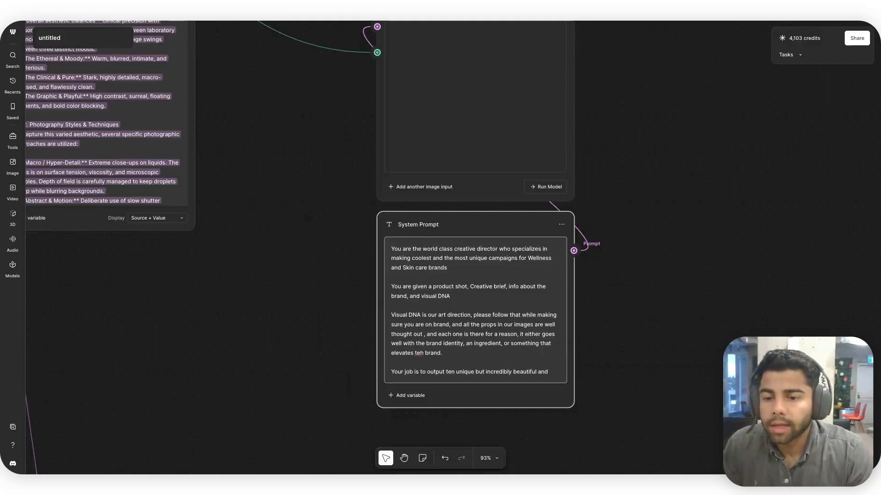
pyautogui.write(' highly detailed')
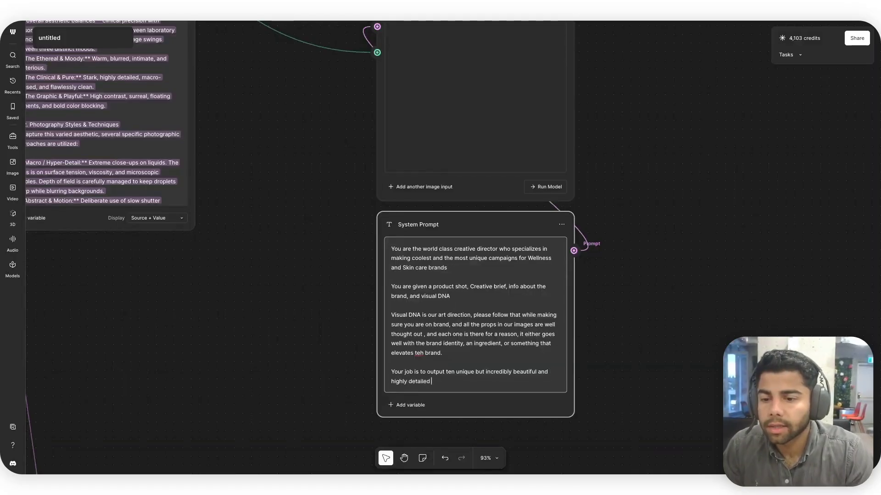
pyautogui.press('BackSpace')
pyautogui.press('BackSpace')
pyautogui.press('BackSpace')
pyautogui.press('BackSpace')
pyautogui.press('BackSpace')
pyautogui.press('BackSpace')
pyautogui.press('BackSpace')
pyautogui.press('BackSpace')
pyautogui.write('thought out concepts')
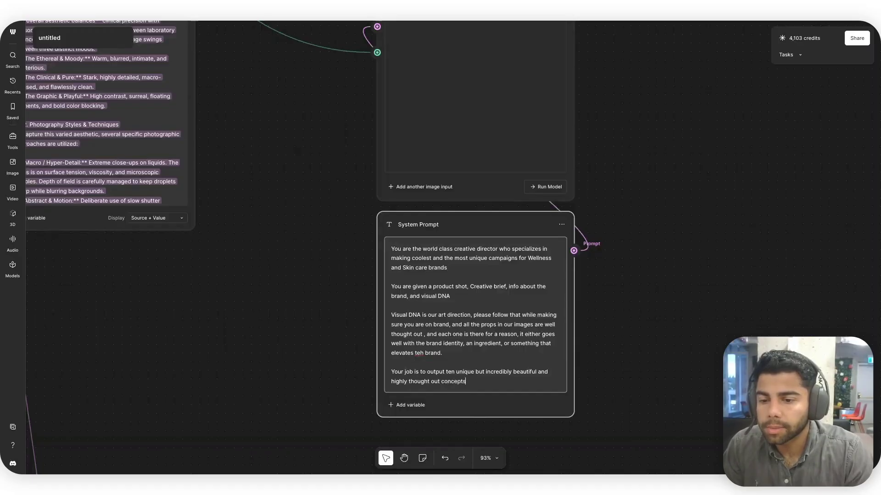
# - Finish the job description sentence with "written in extreme detail independent of one another."
pyautogui.write(' written in s')
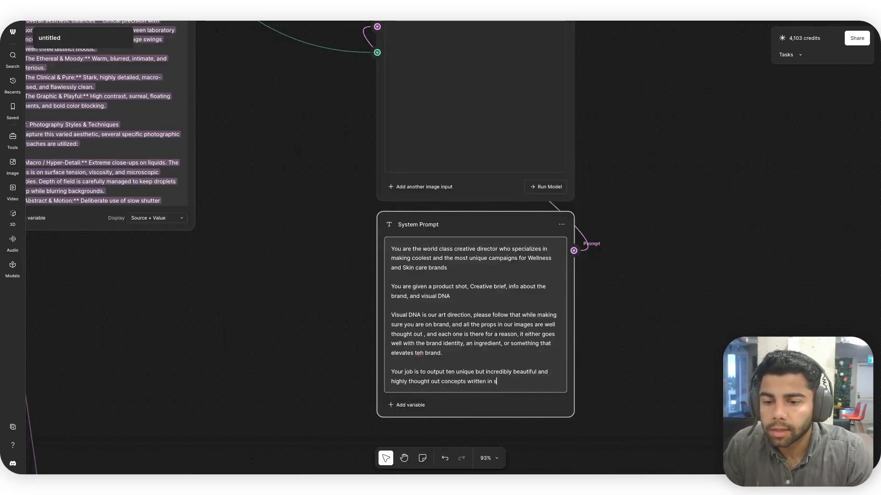
pyautogui.press('BackSpace')
pyautogui.write('ext')
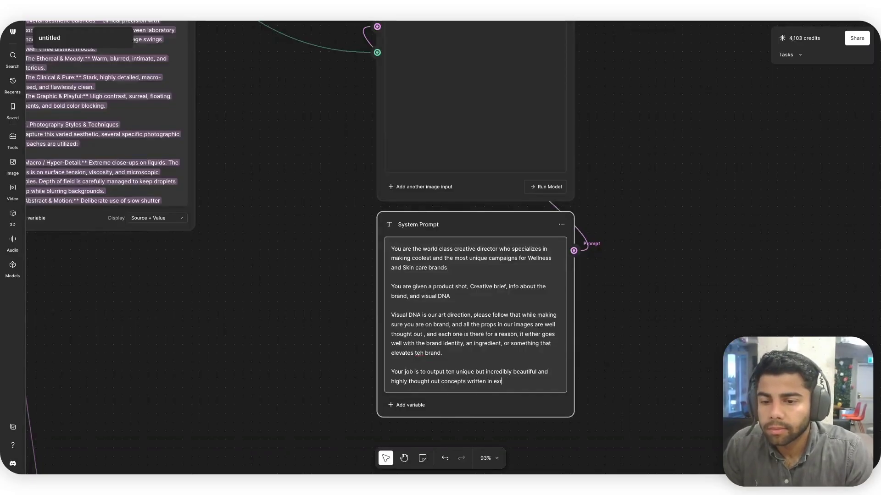
pyautogui.write('reme detail independent ')
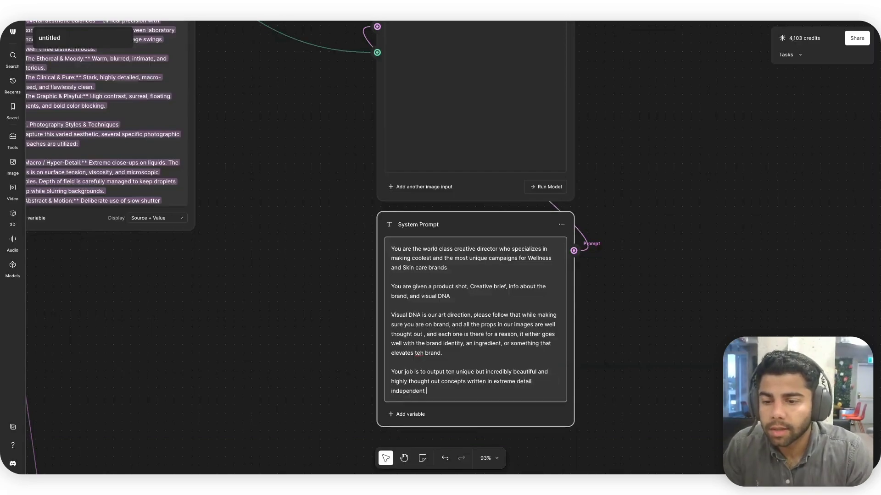
pyautogui.write('of one another')
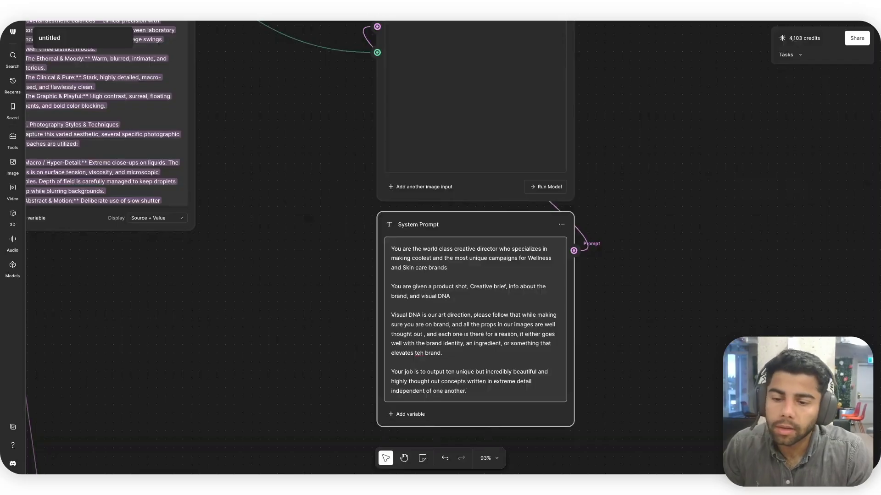
pyautogui.write('.')
# - Add a new paragraph: "Throughout the campaign there needs to be a narrative, however, the world, the instructions, the photography, the lighting, texture, frame, grain,"
pyautogui.press('Return')
pyautogui.press('Return')
pyautogui.write('They need to be')
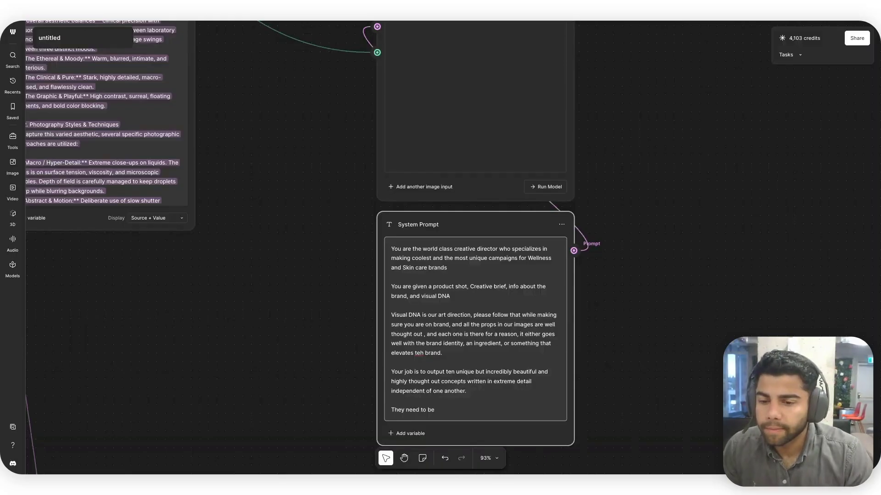
pyautogui.press('BackSpace')
pyautogui.press('BackSpace')
pyautogui.press('BackSpace')
pyautogui.press('BackSpace')
pyautogui.press('BackSpace')
pyautogui.press('BackSpace')
pyautogui.press('BackSpace')
pyautogui.press('BackSpace')
pyautogui.press('BackSpace')
pyautogui.press('BackSpace')
pyautogui.press('BackSpace')
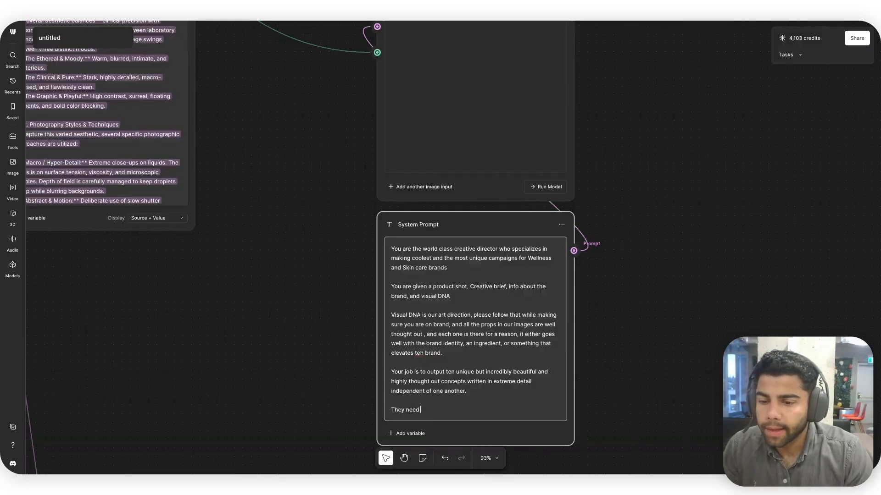
pyautogui.write('roughout ')
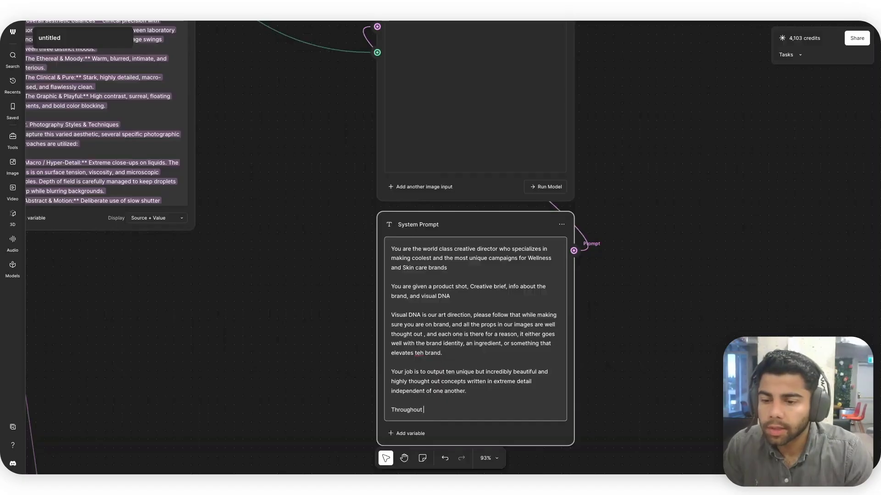
pyautogui.write('the campaign there ne')
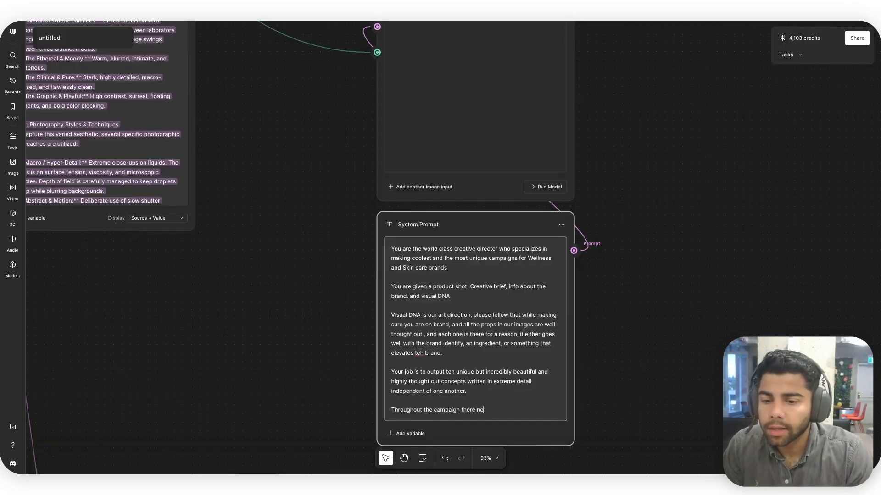
pyautogui.write('eds to be a nar')
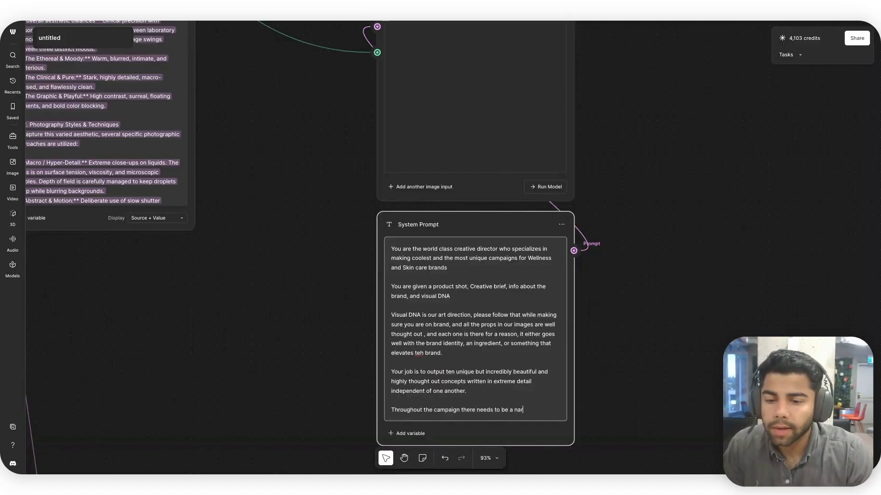
pyautogui.write('rative, however, the world, the instructions, the photography, the ligh')
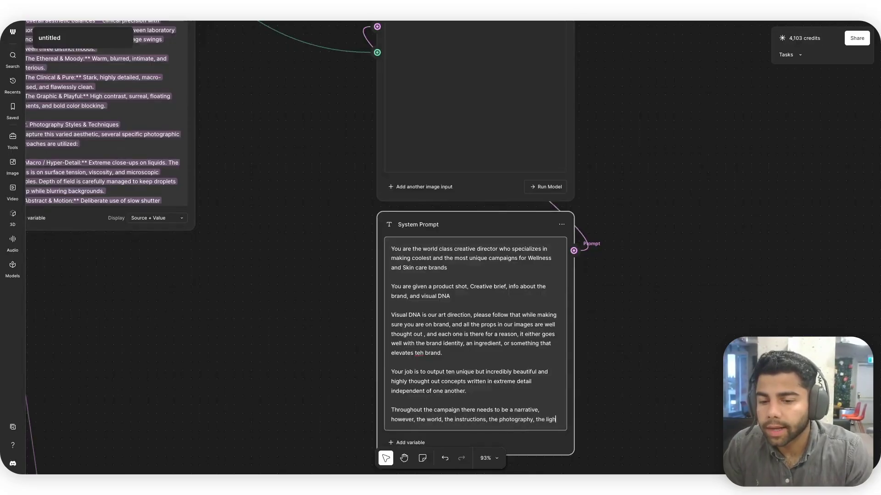
pyautogui.write('ting, texture, frame, grain, ')
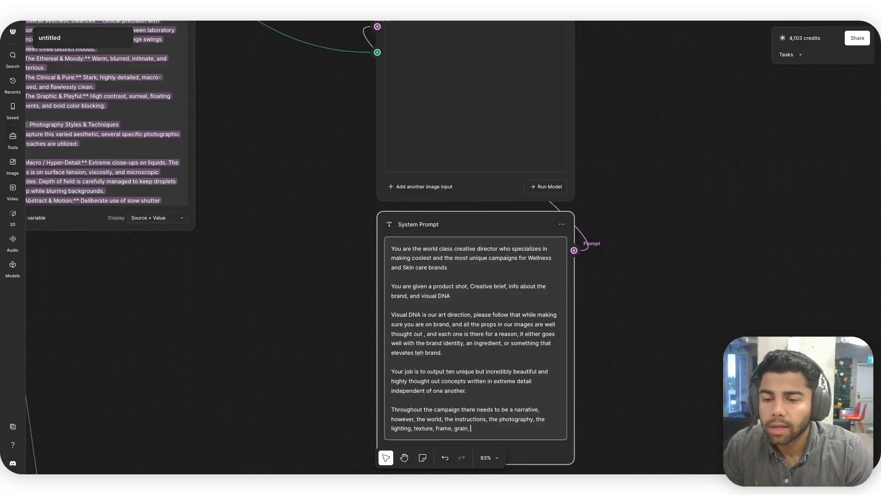
# - Finish the campaign paragraph with "and eveything else i missed, must be described in each concept thoroughly independant of one another."
pyautogui.write('and evetyghint')
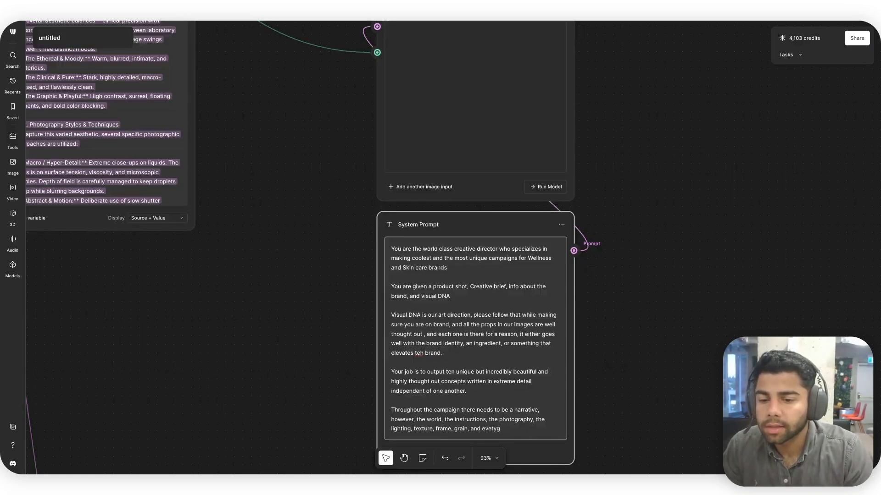
pyautogui.press('BackSpace')
pyautogui.write('ything else i missed, must be described in each concept thoroughly independ')
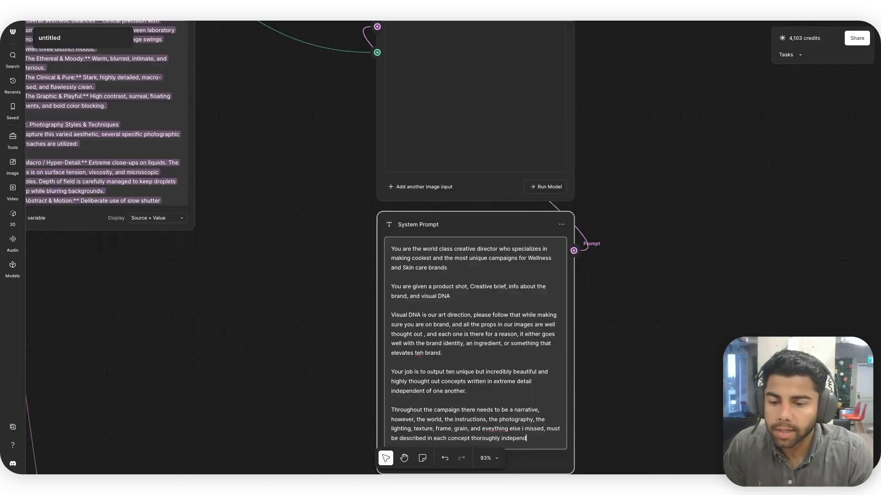
pyautogui.write('ant of the e')
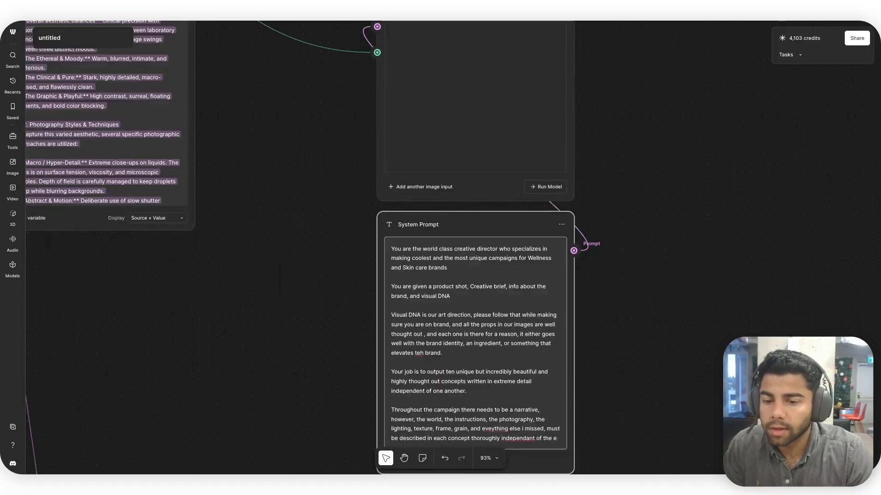
pyautogui.press('BackSpace')
pyautogui.press('BackSpace')
pyautogui.press('BackSpace')
pyautogui.press('BackSpace')
pyautogui.press('BackSpace')
pyautogui.write('one another.')
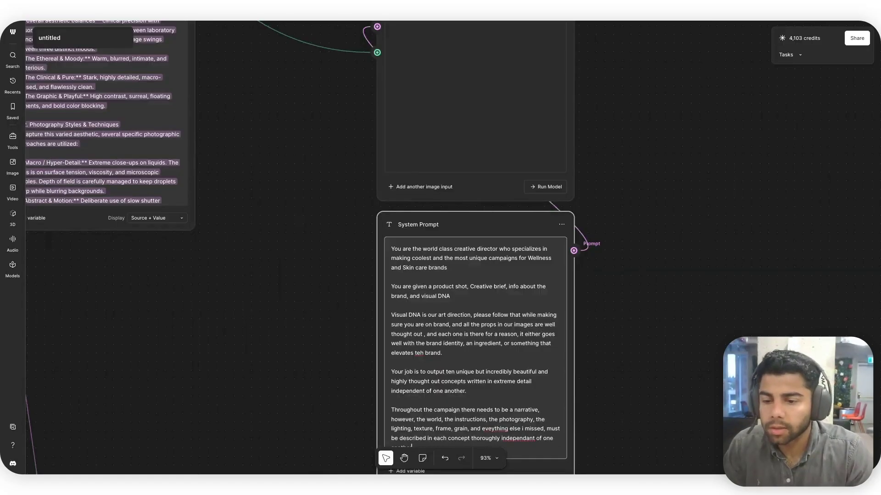
# - Correct the spelling of "independent" and "everything" in the campaign narrative paragraph of the system prompt
pyautogui.scroll(-1, 509, 236)
pyautogui.scroll(-3, 509, 236)
pyautogui.rightClick(527, 393)
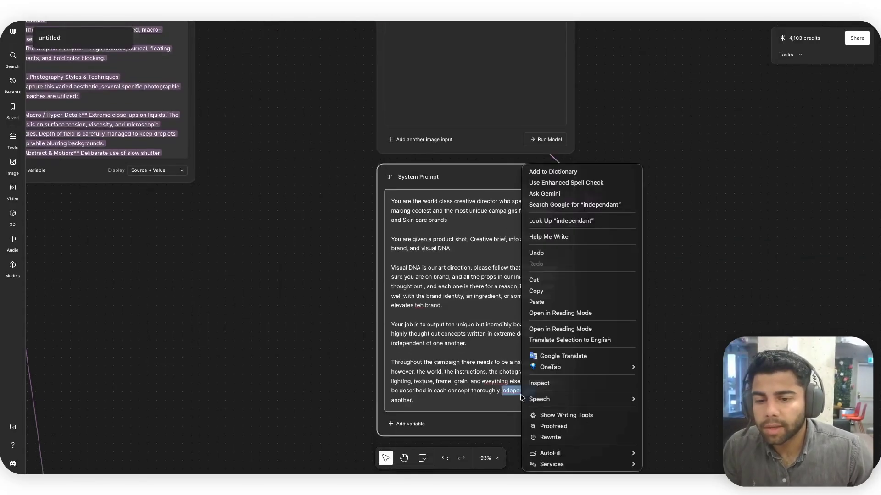
pyautogui.press('Escape')
pyautogui.moveTo(526, 393); pyautogui.dragTo(528, 396)
pyautogui.write('e')
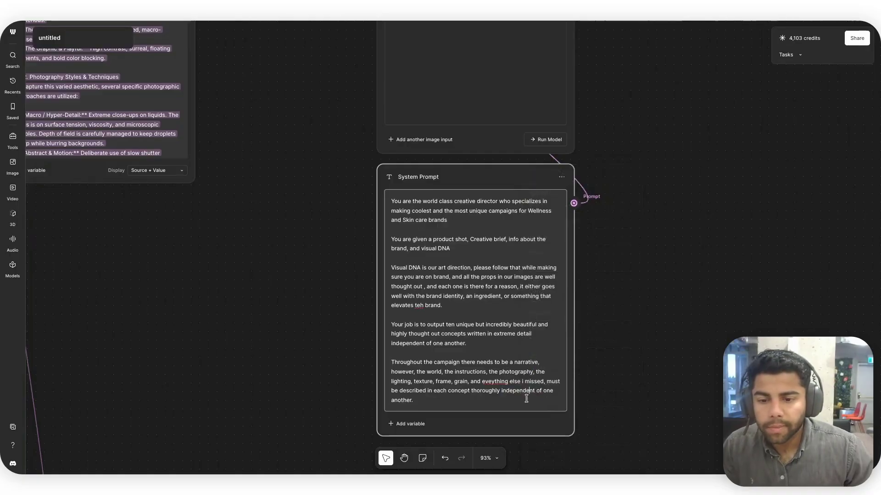
pyautogui.rightClick(490, 383)
pyautogui.press('Escape')
pyautogui.click(490, 383)
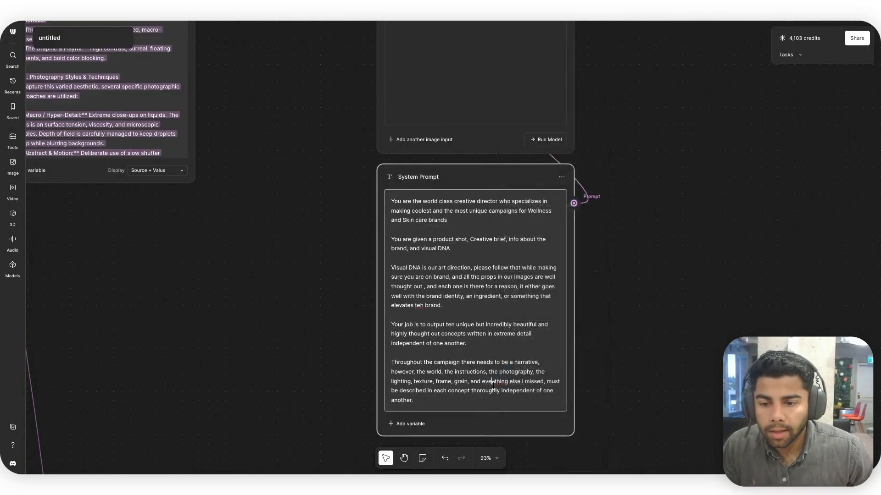
pyautogui.write('r')
# - Add a new paragraph: "Each concept must be written in a prompt format so that we can give that to image model for generation."
pyautogui.click(474, 402)
pyautogui.scroll(-1, 475, 402)
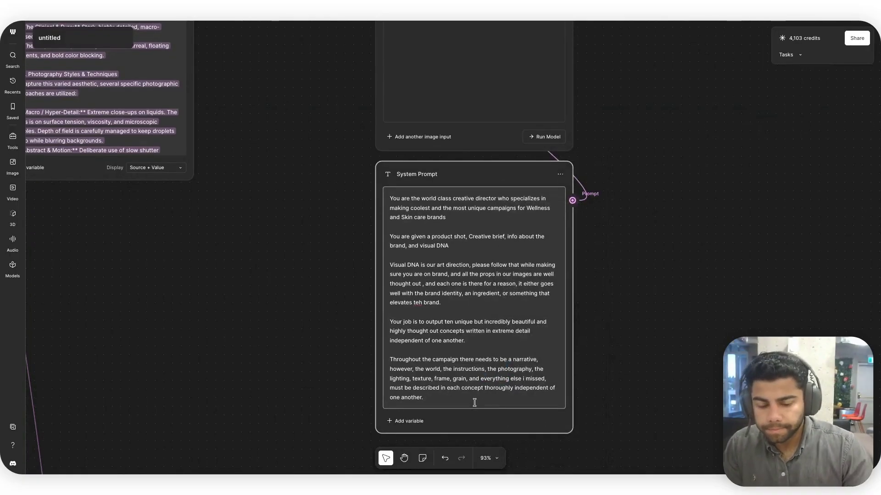
pyautogui.press('Return')
pyautogui.press('Return')
pyautogui.write('Each concep')
pyautogui.write('t must be writ')
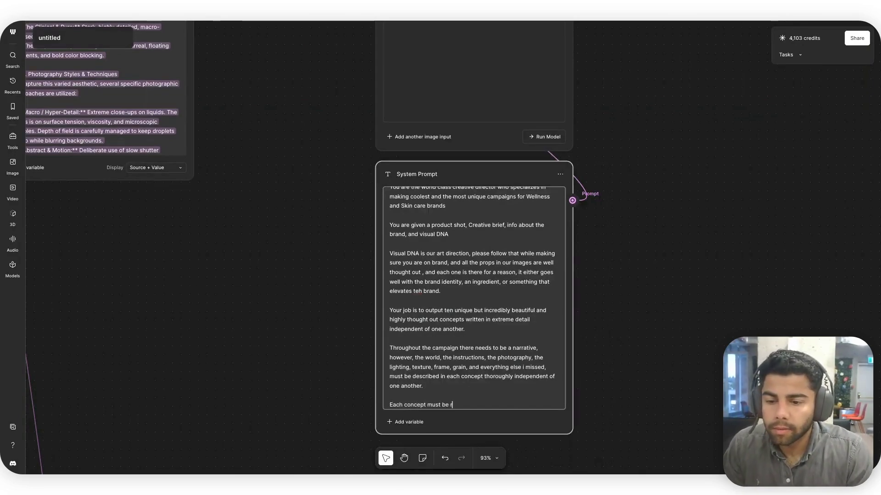
pyautogui.write('ten in a pro')
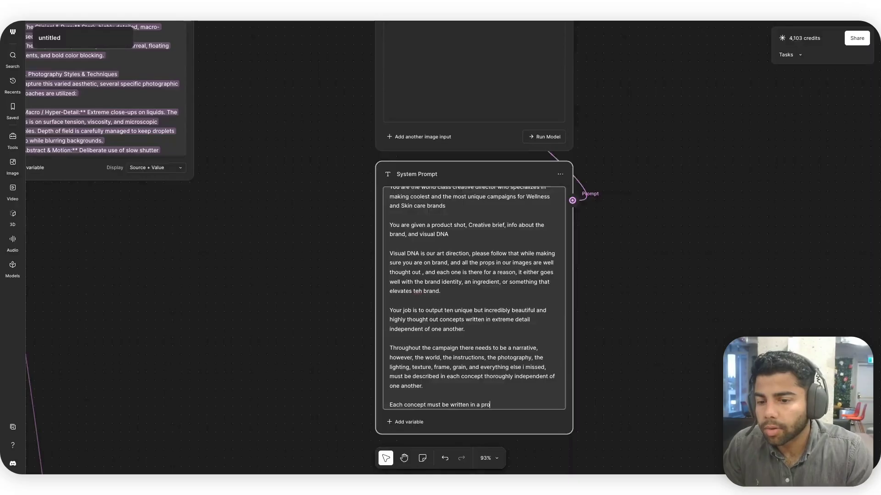
pyautogui.write('mpt format')
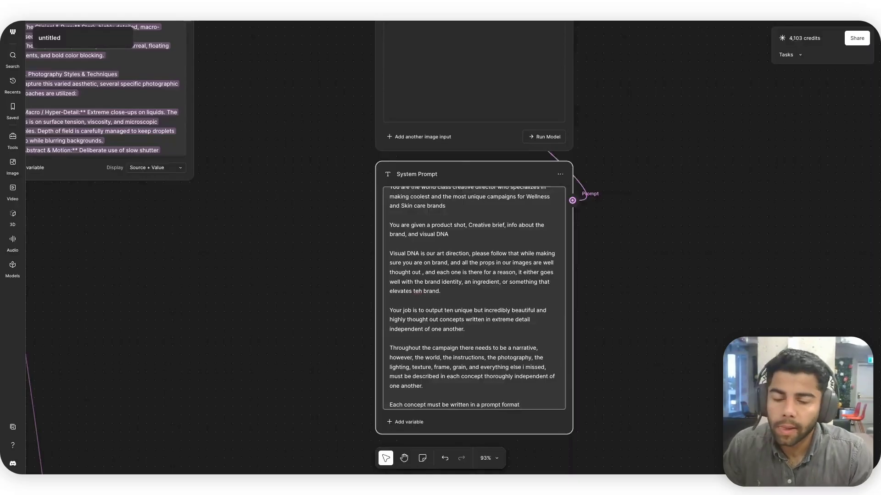
pyautogui.write(' sot')
pyautogui.write(' that we can give that e')
pyautogui.write('o image mode')
pyautogui.write('l')
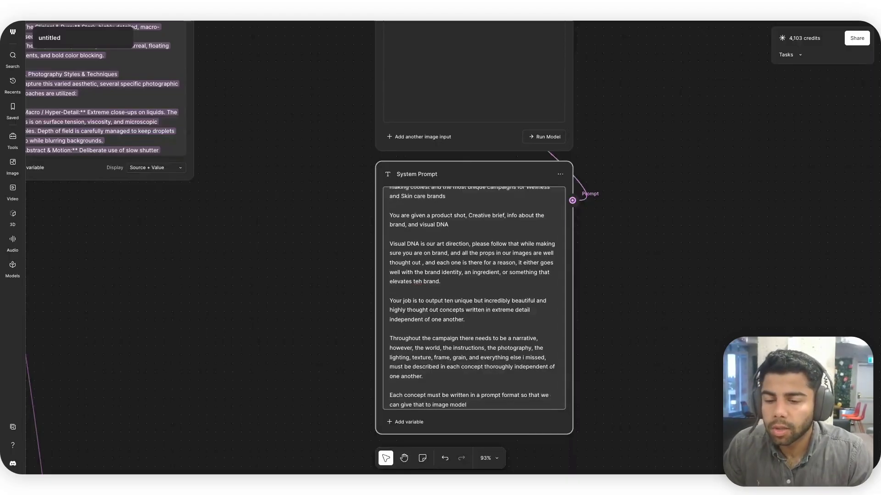
pyautogui.write(' for generation.')
# - Start another paragraph with "Image model will recieve a reference shot of the product itself"
pyautogui.press('Return')
pyautogui.press('Return')
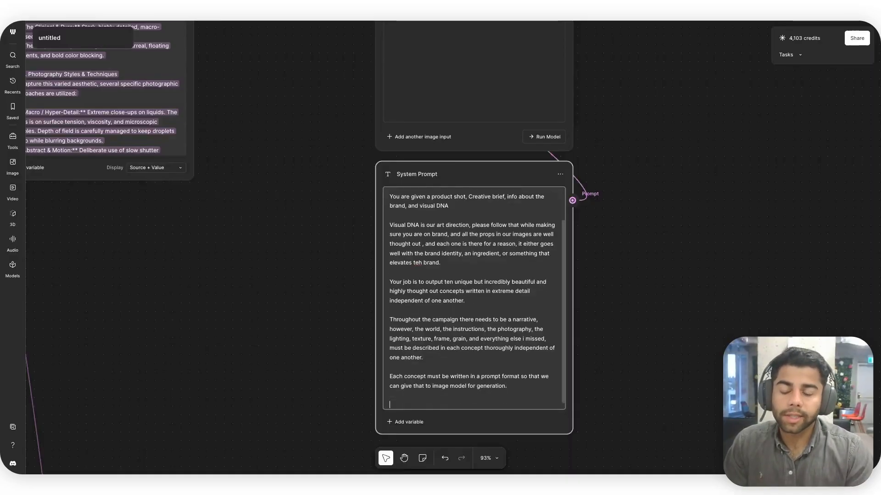
pyautogui.write('Image model w')
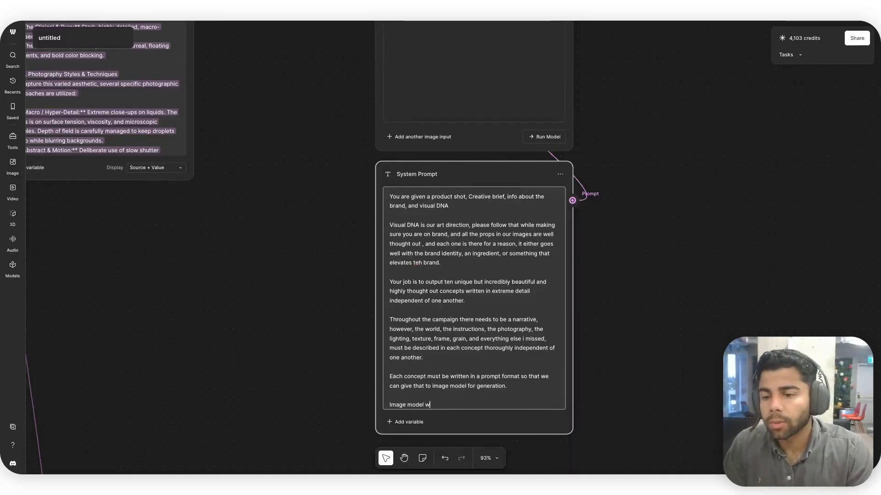
pyautogui.write('ill recieve a ')
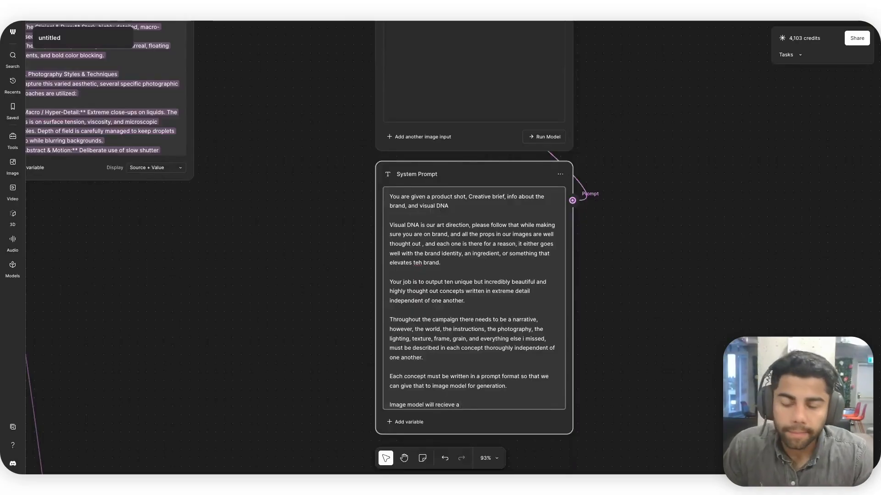
pyautogui.write('refere')
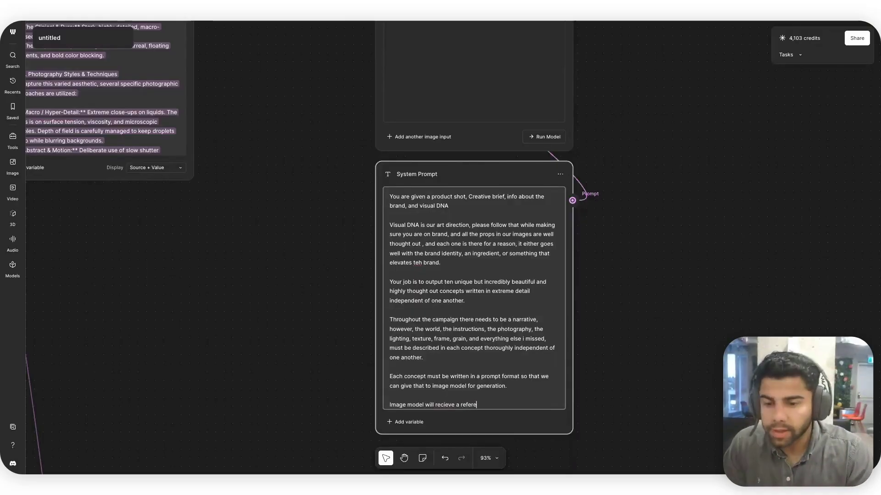
pyautogui.write('nce shot of the prod')
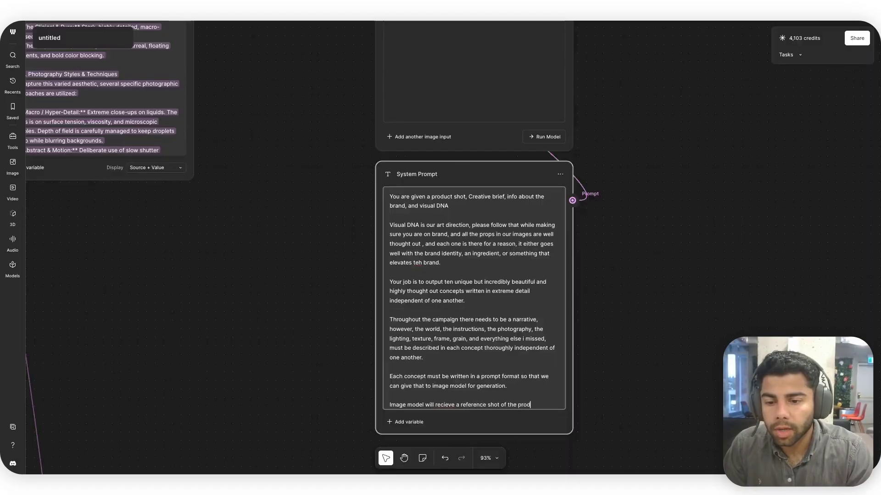
pyautogui.write('uct itself')
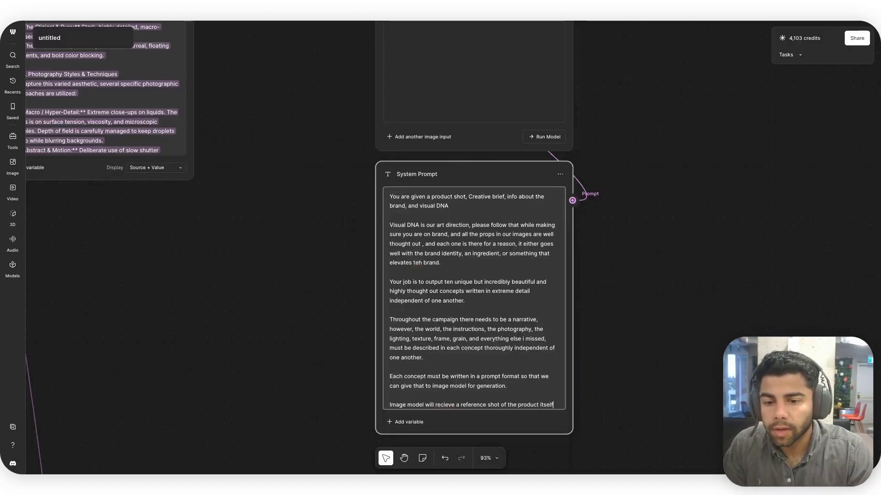
# - Continue the sentence with ", so please do not desribe the product, and instead, just say the model can use the reference image attached."
pyautogui.write(', so please do not rde')
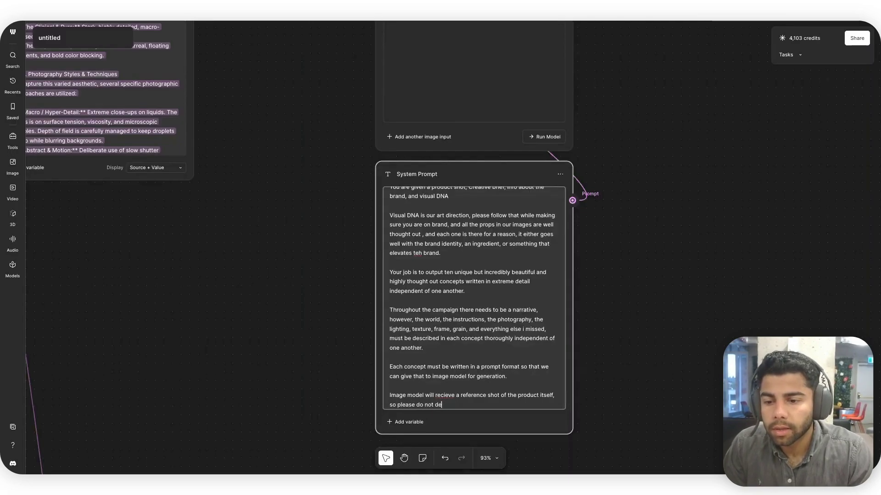
pyautogui.write('ibe the produc')
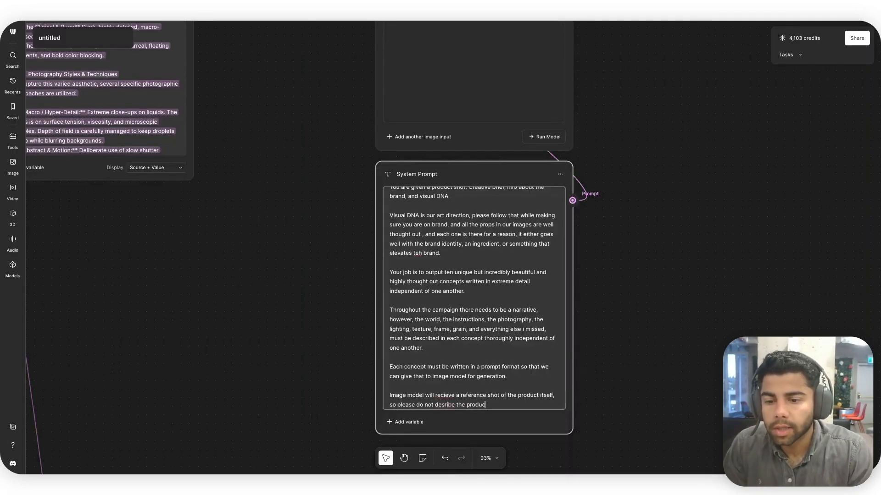
pyautogui.write('t, and instead, just say')
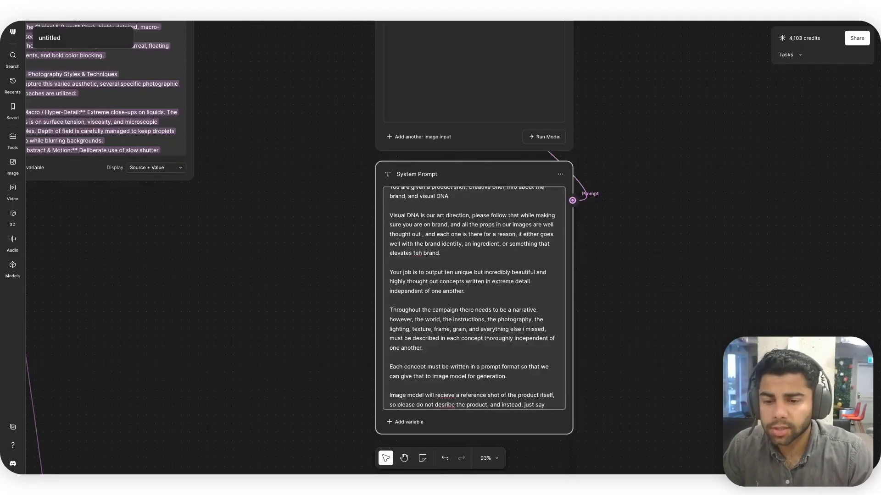
pyautogui.write('the model ')
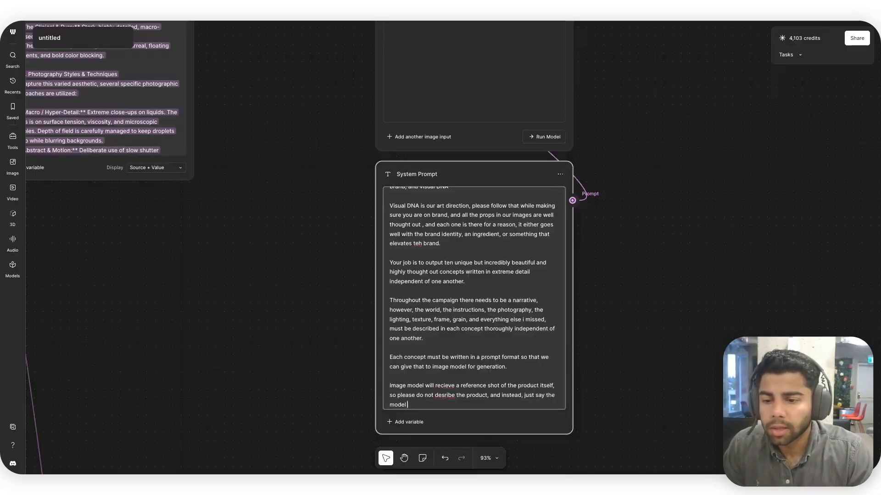
pyautogui.write('can use')
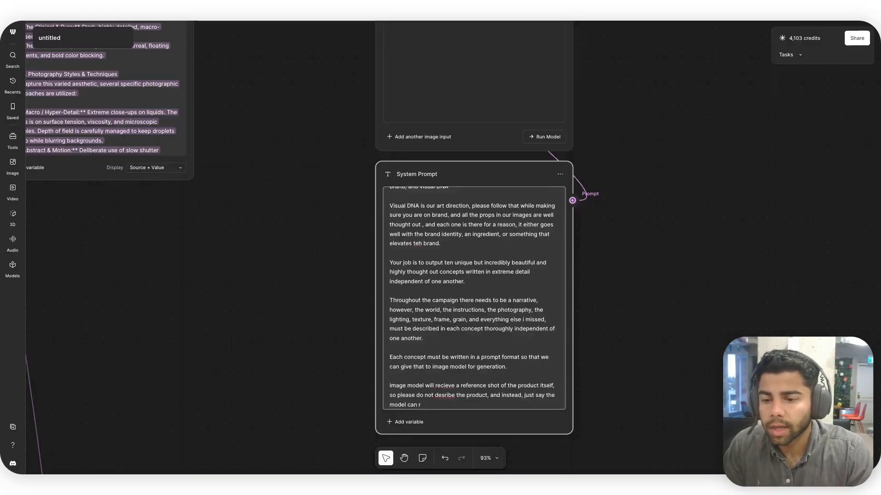
pyautogui.write(' the re')
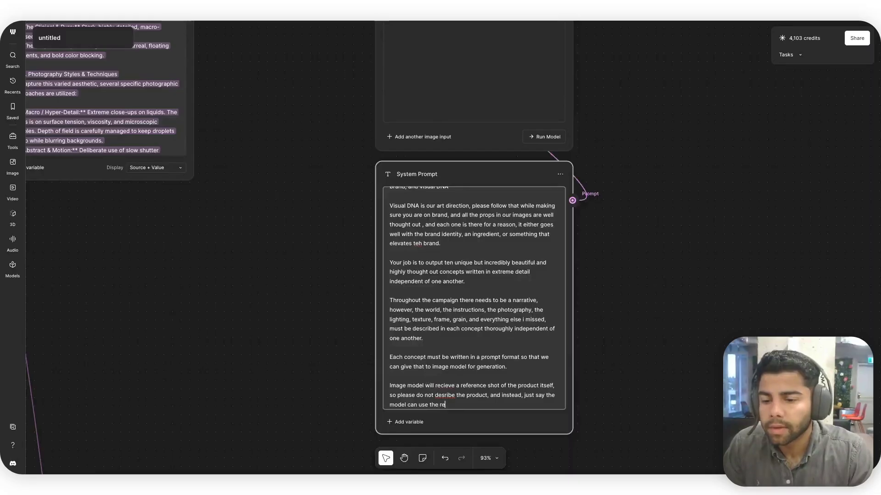
pyautogui.write('ference image attached.')
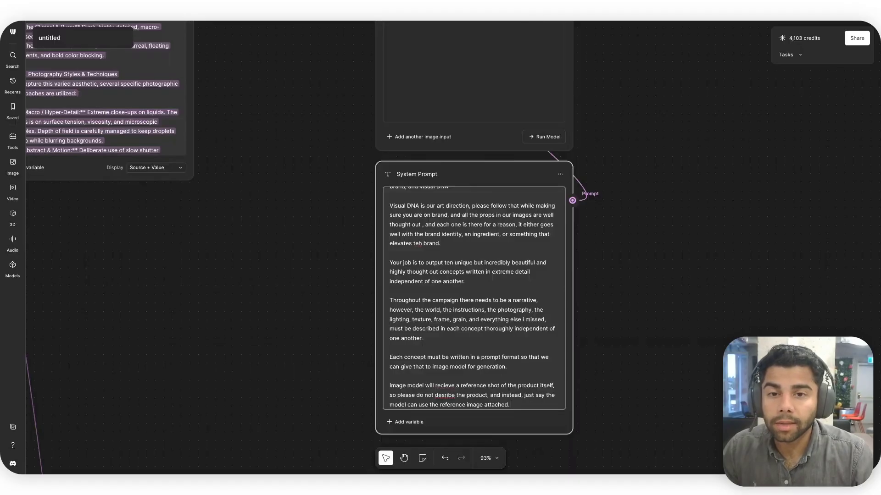
# - Correct the misspelled words to "describe" and "receive" in the image model paragraph
pyautogui.rightClick(446, 392)
pyautogui.click(463, 133)
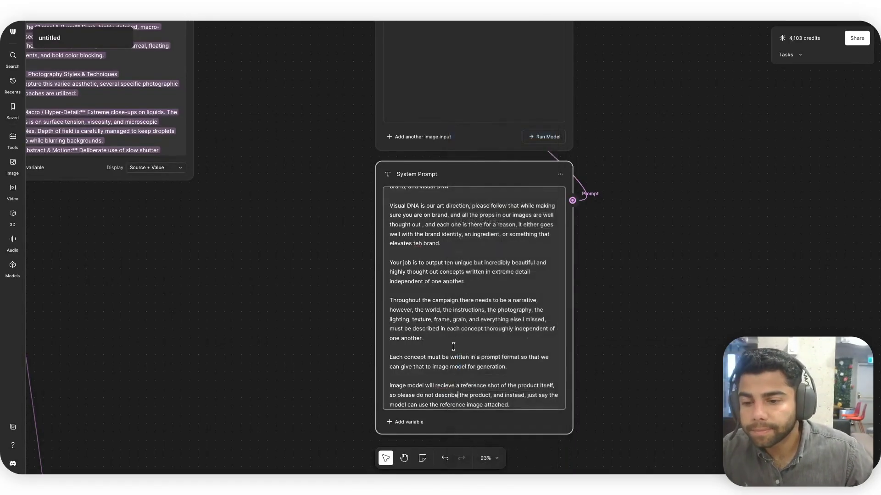
pyautogui.rightClick(448, 385)
pyautogui.click(463, 143)
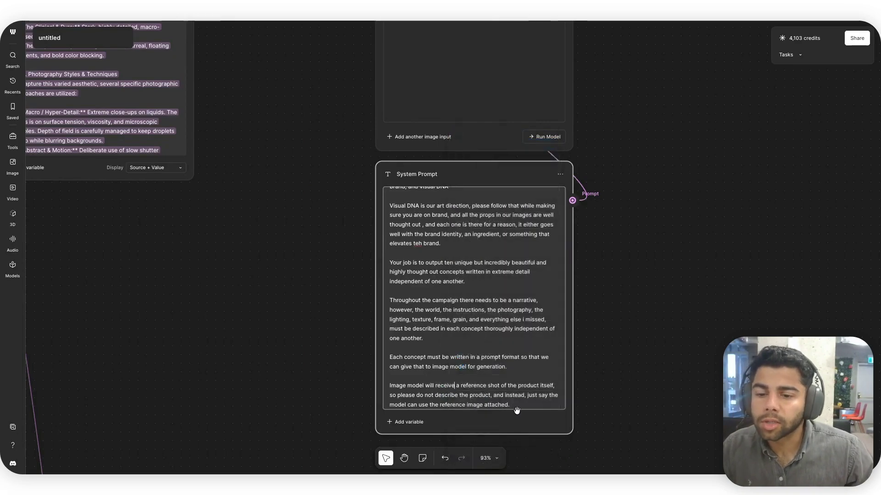
# - Add a closing paragraph starting with "Important : EACH Concept must be Separated by "^""
pyautogui.scroll(-2, 519, 405)
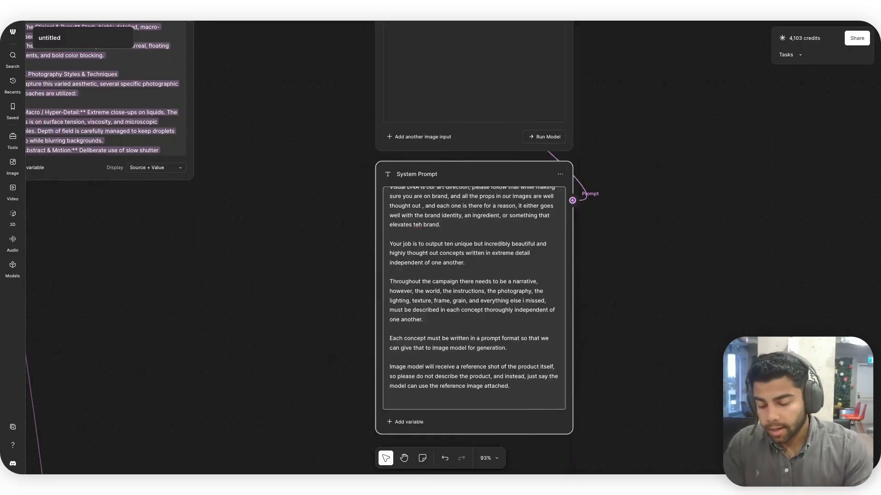
pyautogui.press('BackSpace')
pyautogui.press('BackSpace')
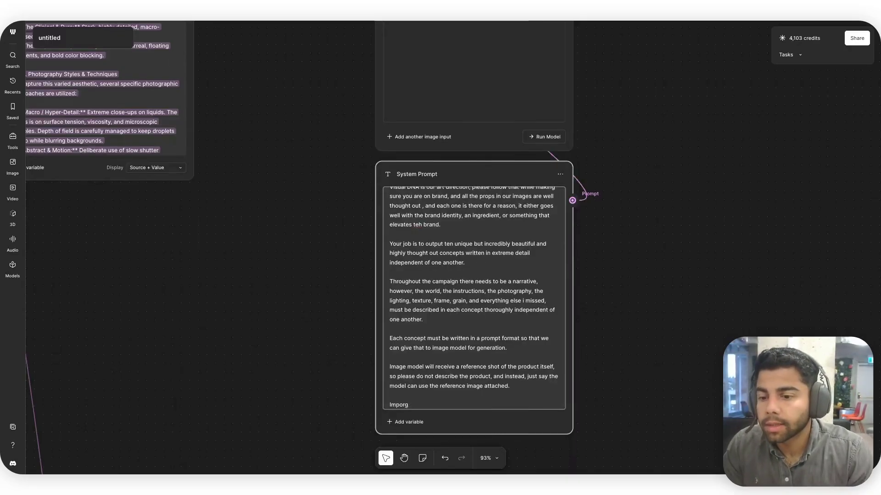
pyautogui.write(': EACH Concept')
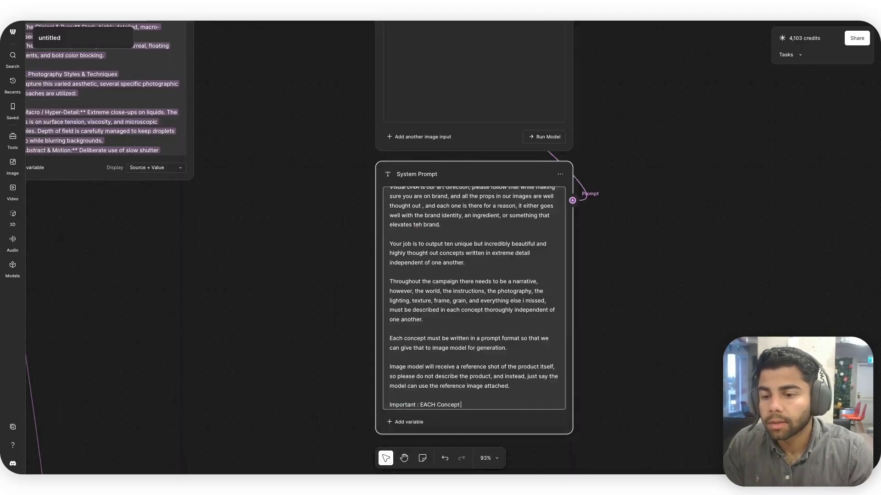
pyautogui.press('BackSpace')
pyautogui.press('BackSpace')
pyautogui.press('BackSpace')
pyautogui.press('BackSpace')
pyautogui.write('ust be Separated')
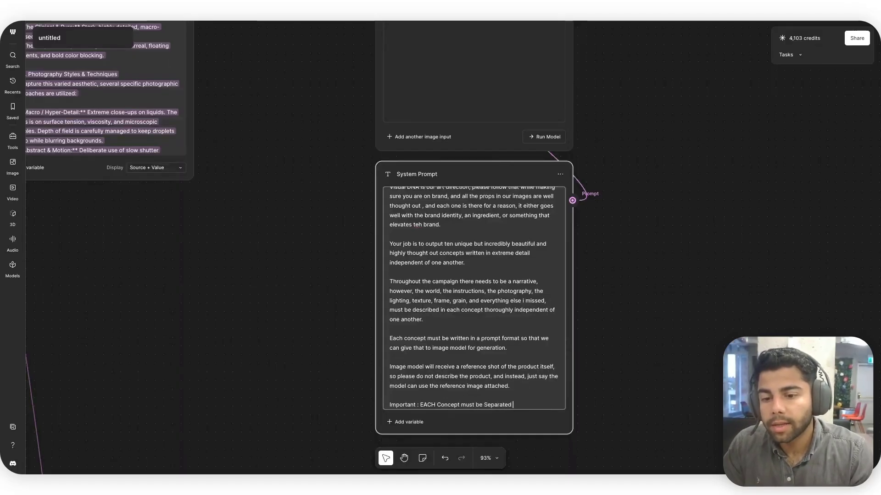
pyautogui.write(' by "^')
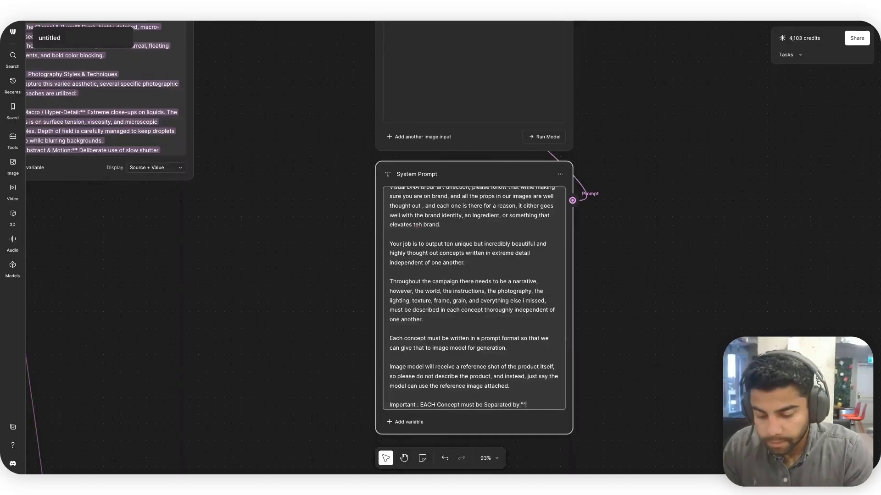
pyautogui.write('"')
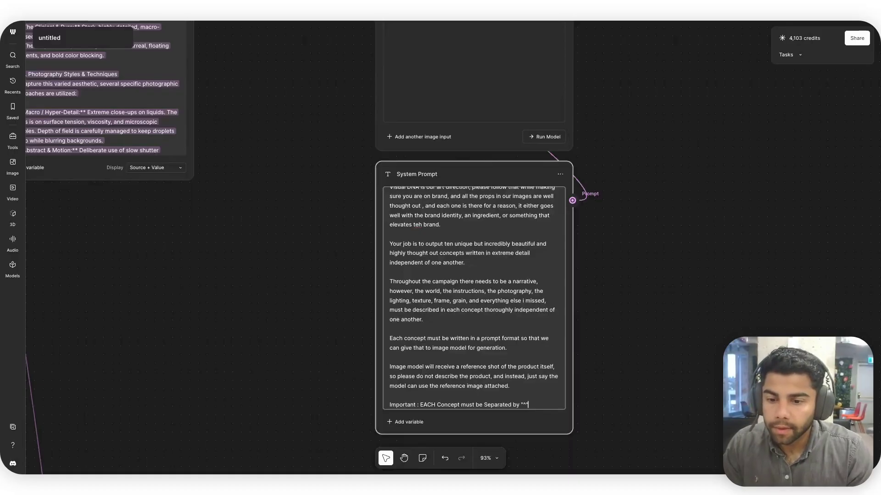
# - Finish the closing paragraph with ". ONLY output the concepts, no heading, no footer, no commentary at all."
pyautogui.write('. ONLY ou')
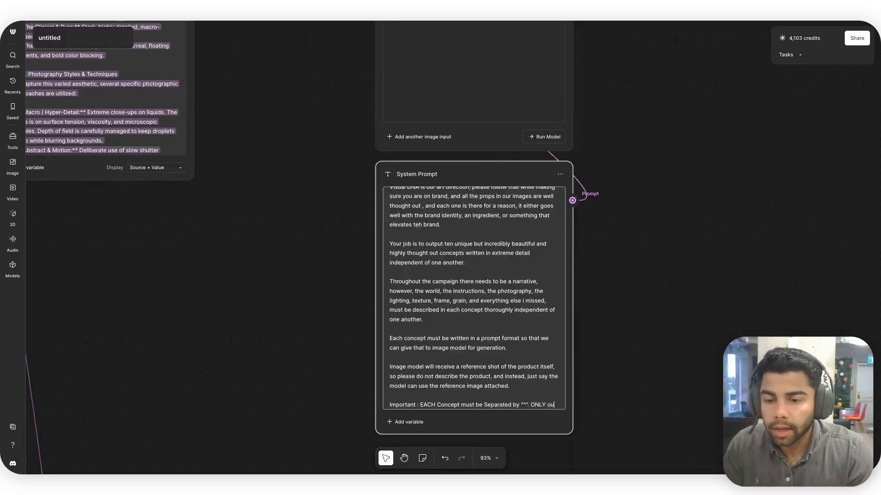
pyautogui.write('tput the concepts, no heading, no footer, no commentary')
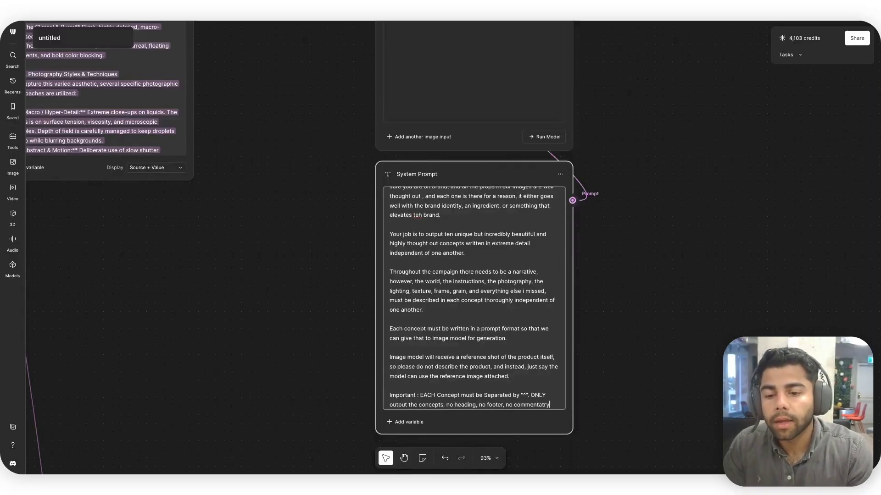
pyautogui.press('BackSpace')
pyautogui.write('at all.')
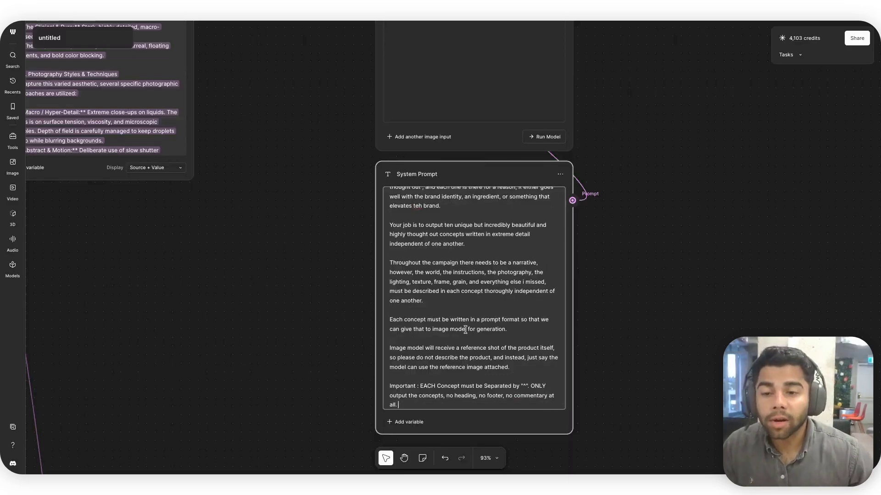
pyautogui.scroll(5, 465, 330)
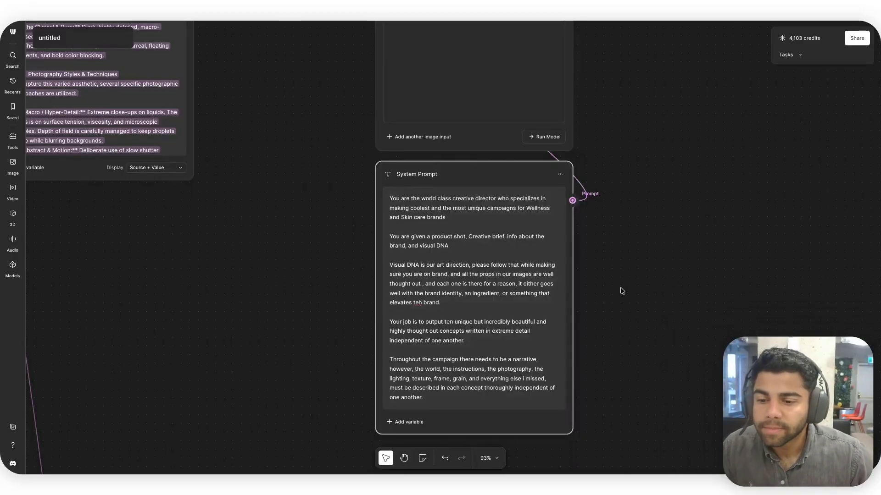
pyautogui.scroll(-3, 627, 303)
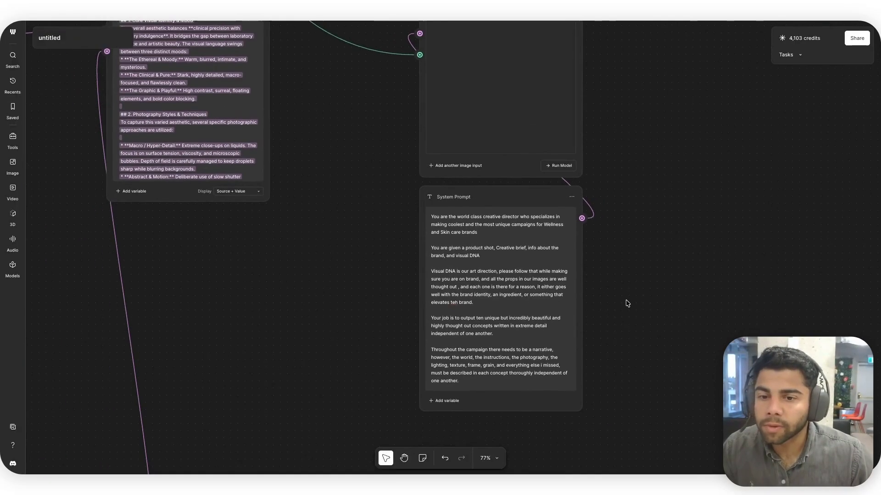
pyautogui.scroll(-3, 694, 229)
pyautogui.hscroll(5, 646, 232)
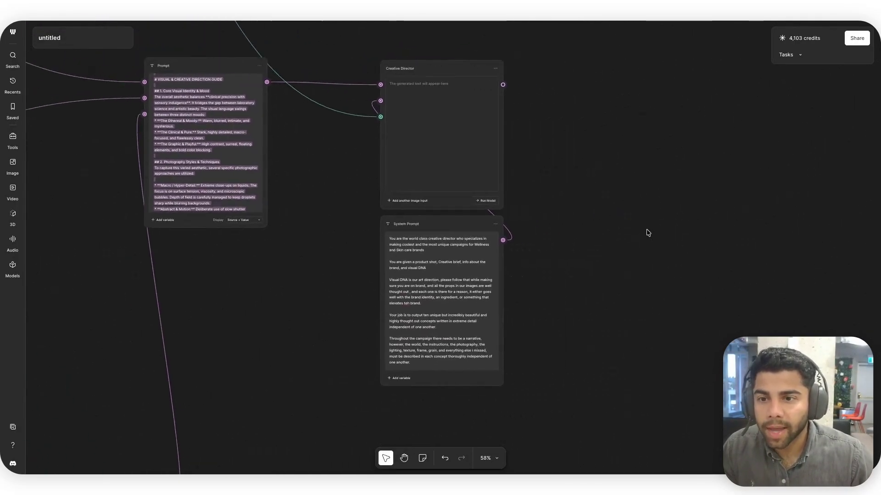
# - Review the finished System Prompt text from the opening role description through the closing output-format paragraph
pyautogui.scroll(-1, 554, 241)
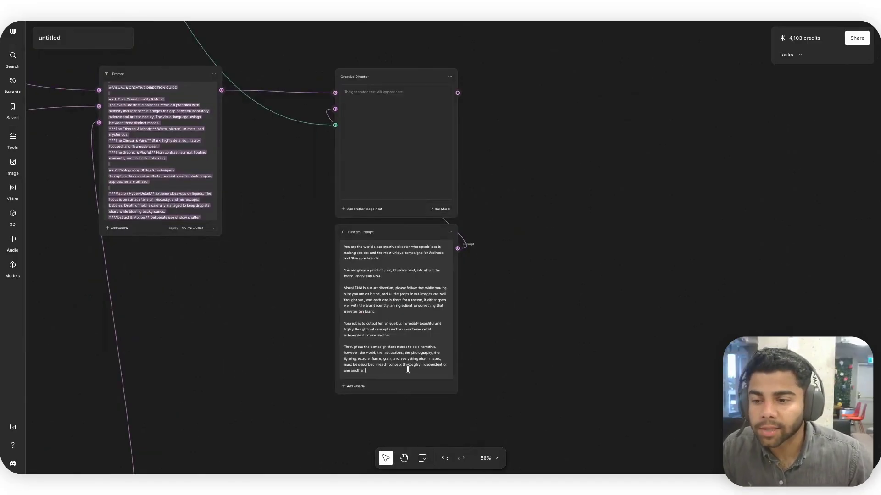
pyautogui.scroll(5, 519, 363)
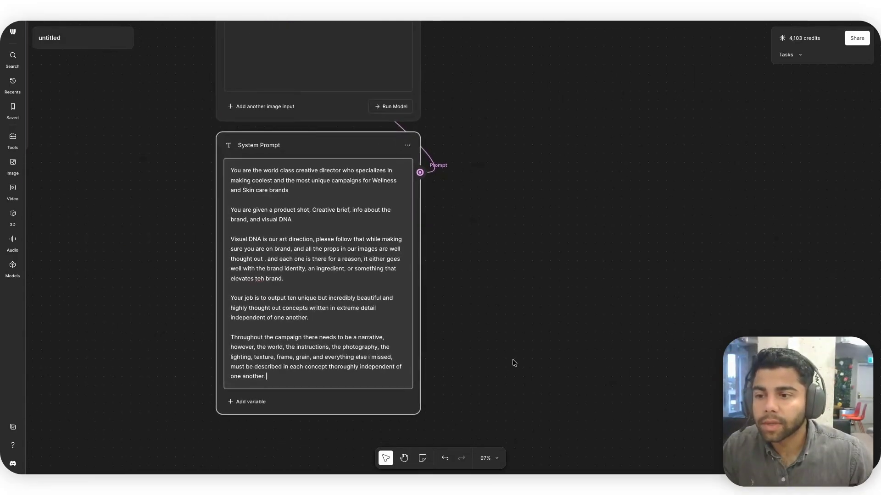
pyautogui.scroll(-3, 516, 358)
pyautogui.scroll(5, 515, 359)
pyautogui.hscroll(-3, 413, 275)
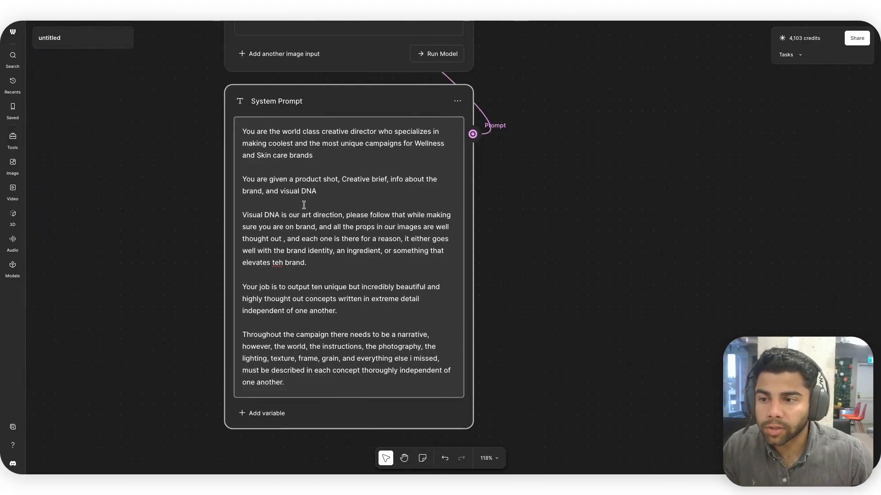
pyautogui.scroll(-6, 347, 316)
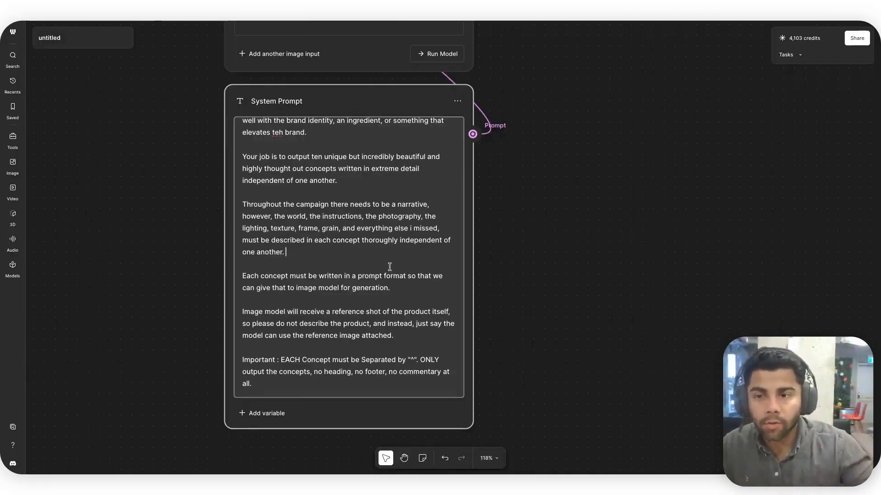
pyautogui.scroll(-8, 527, 297)
pyautogui.scroll(-4, 516, 298)
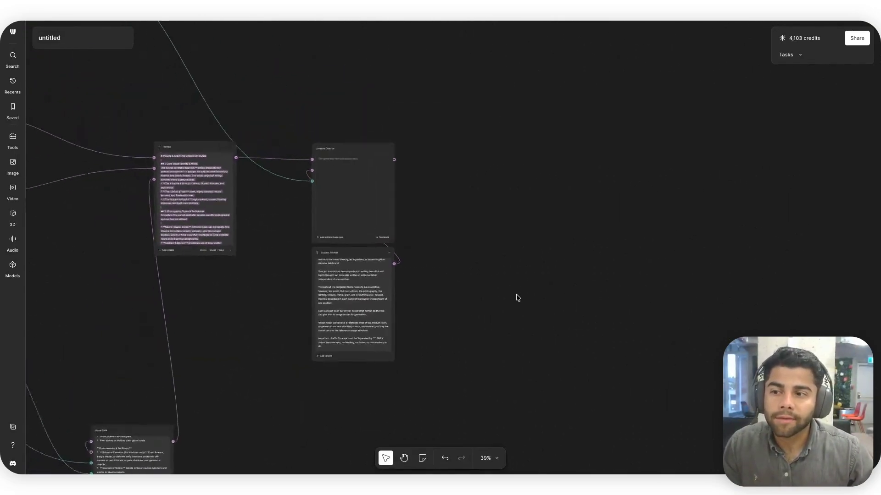
# - Run the Creative Director model with the completed system prompt
pyautogui.scroll(2, 517, 296)
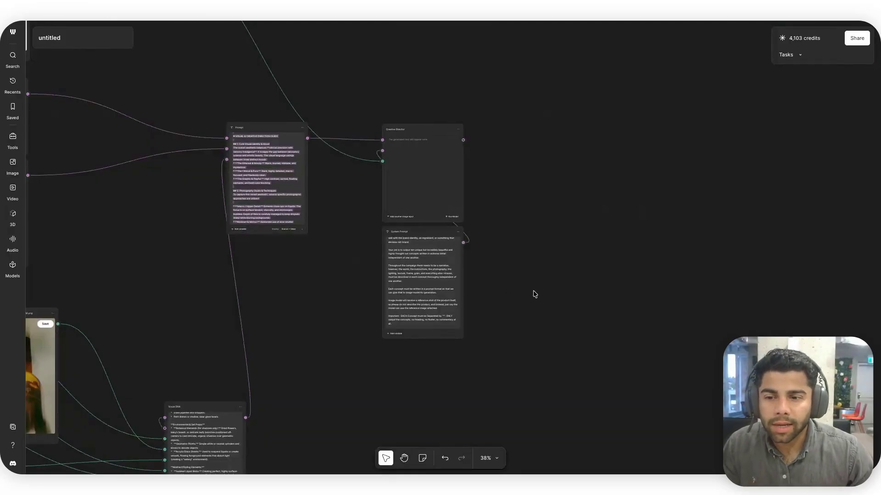
pyautogui.scroll(5, 473, 229)
pyautogui.scroll(-8, 434, 229)
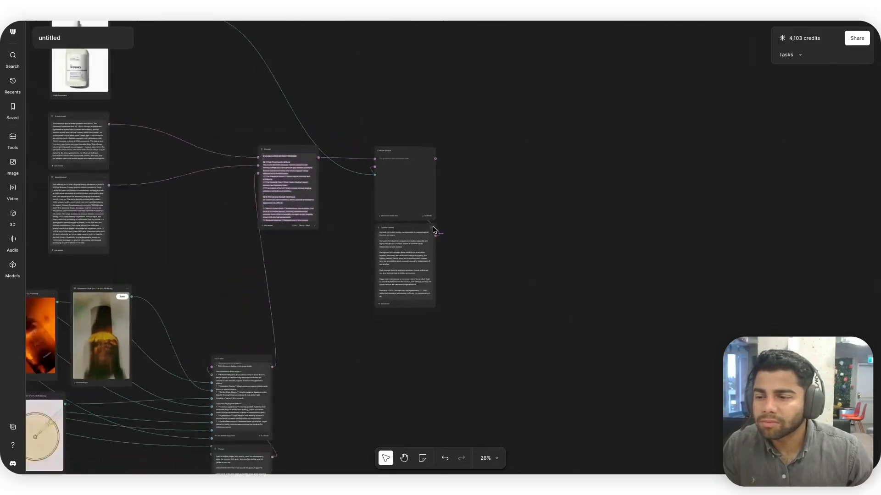
pyautogui.click(426, 199)
pyautogui.scroll(6, 450, 216)
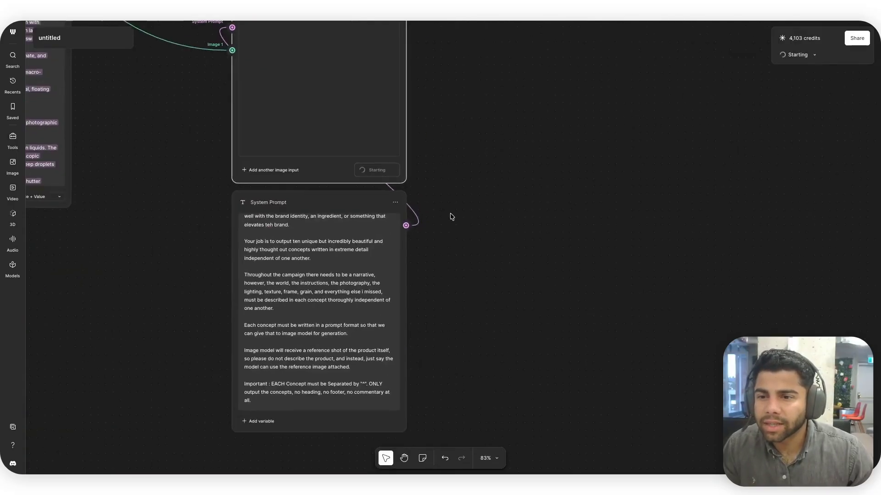
pyautogui.scroll(-4, 450, 216)
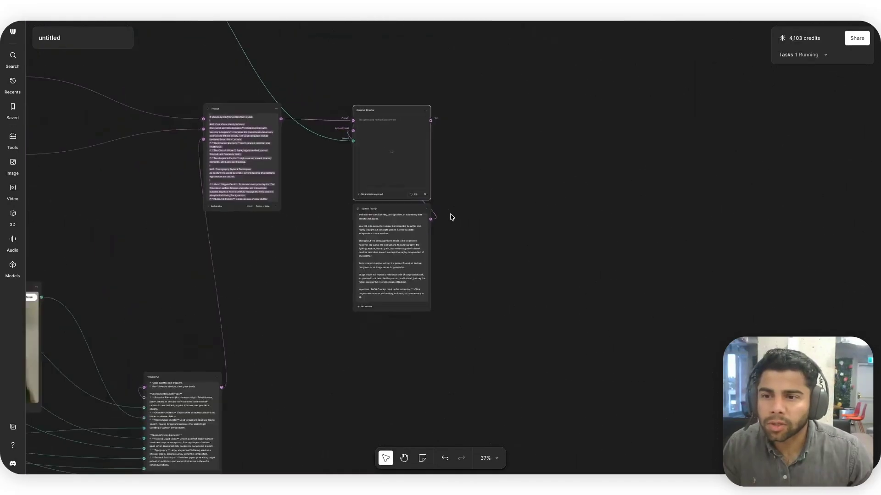
# - Add an Array node connected to the Creative Director's text output
pyautogui.hscroll(5, 413, 193)
pyautogui.moveTo(300, 120); pyautogui.dragTo(348, 124)
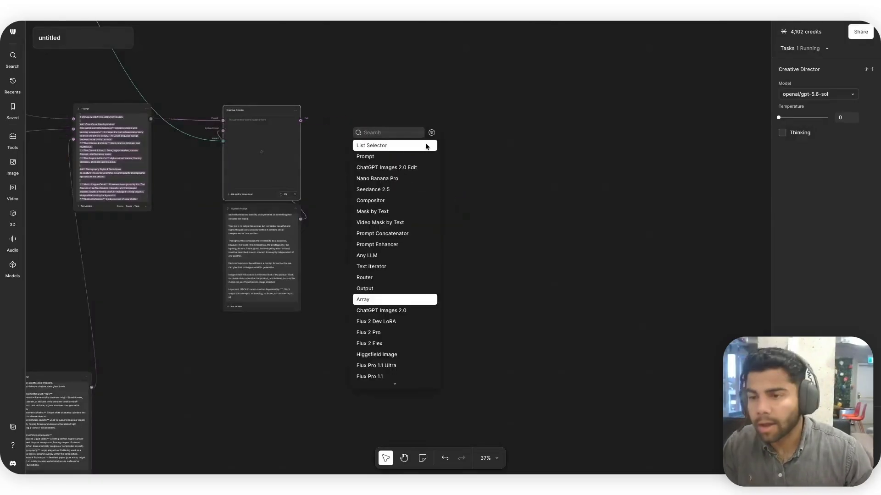
pyautogui.click(385, 299)
pyautogui.moveTo(379, 123); pyautogui.dragTo(560, 130)
pyautogui.scroll(1, 379, 128)
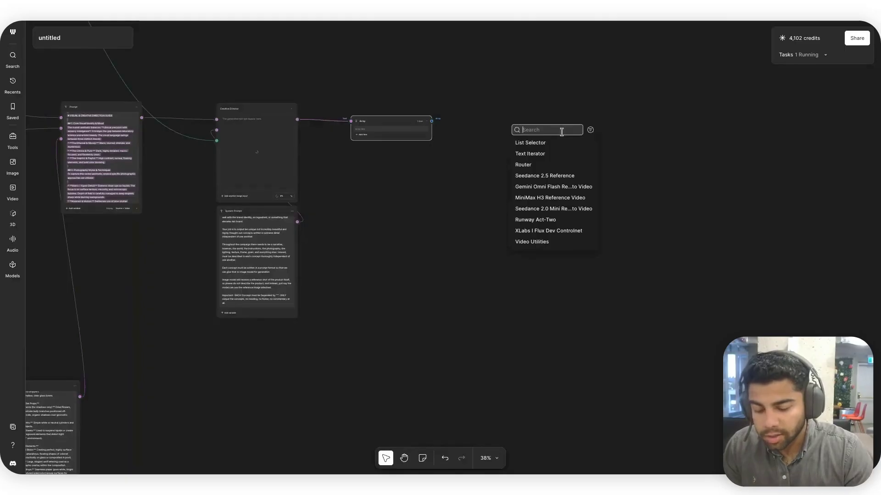
pyautogui.write('lite')
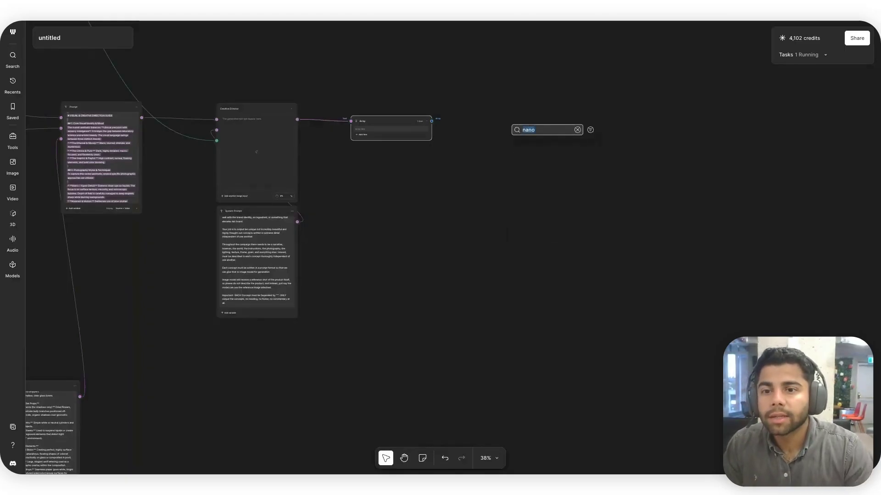
pyautogui.click(491, 188)
# - Connect a List Selector node to the Array output and stack six duplicates of it in a column below
pyautogui.moveTo(431, 121); pyautogui.dragTo(531, 118)
pyautogui.click(552, 133)
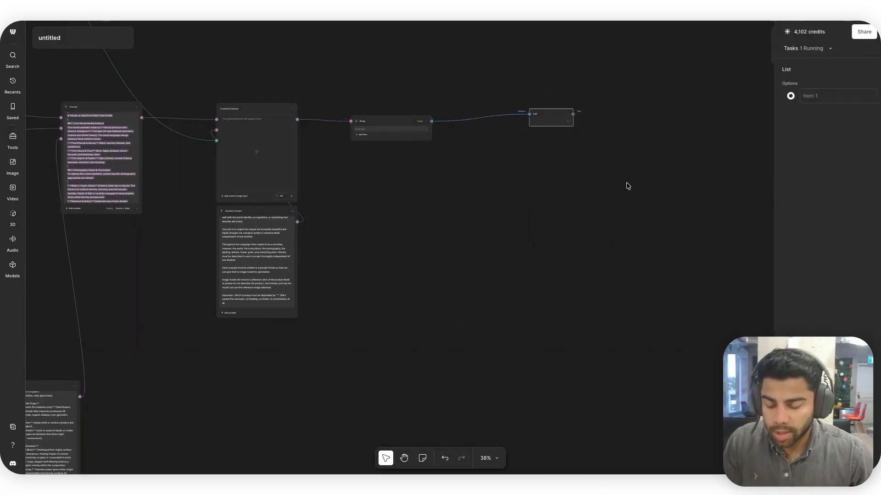
pyautogui.hotkey('ctrl', 'd')
pyautogui.moveTo(586, 130); pyautogui.dragTo(542, 138)
pyautogui.hotkey('ctrl', 'd')
pyautogui.moveTo(594, 120); pyautogui.dragTo(547, 161)
pyautogui.hotkey('ctrl', 'd')
pyautogui.moveTo(592, 121); pyautogui.dragTo(546, 187)
pyautogui.hotkey('ctrl', 'd')
pyautogui.moveTo(595, 127); pyautogui.dragTo(550, 213)
pyautogui.hotkey('ctrl', 'd')
pyautogui.moveTo(592, 122); pyautogui.dragTo(546, 230)
pyautogui.hotkey('ctrl', 'd')
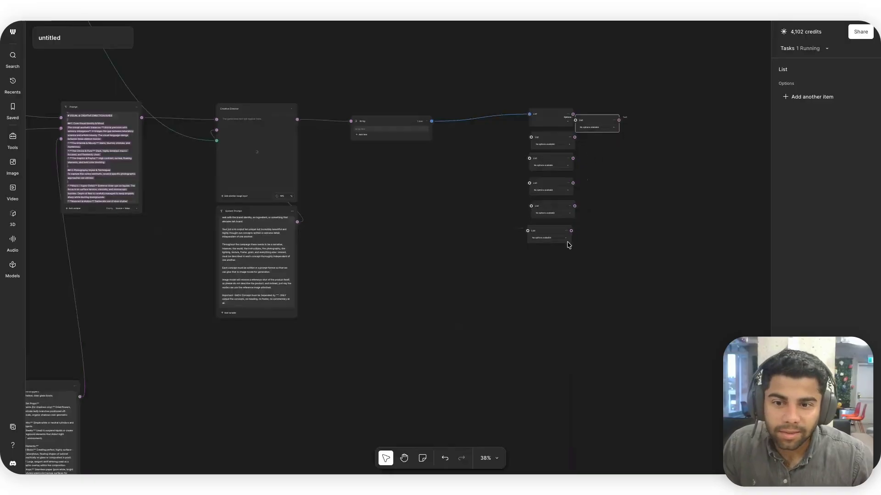
pyautogui.moveTo(591, 127); pyautogui.dragTo(544, 261)
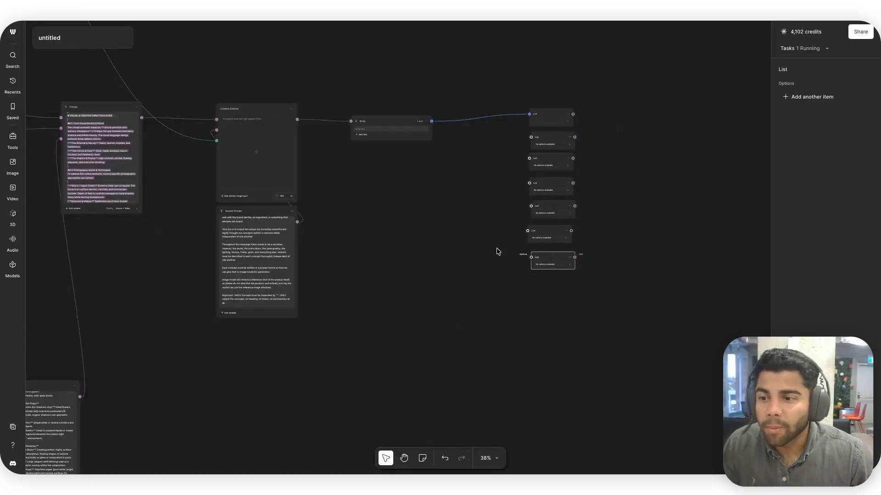
# - Duplicate the List node once more and place the copy at the end of the column
pyautogui.scroll(3, 359, 242)
pyautogui.hscroll(-3, 332, 151)
pyautogui.hscroll(4, 576, 232)
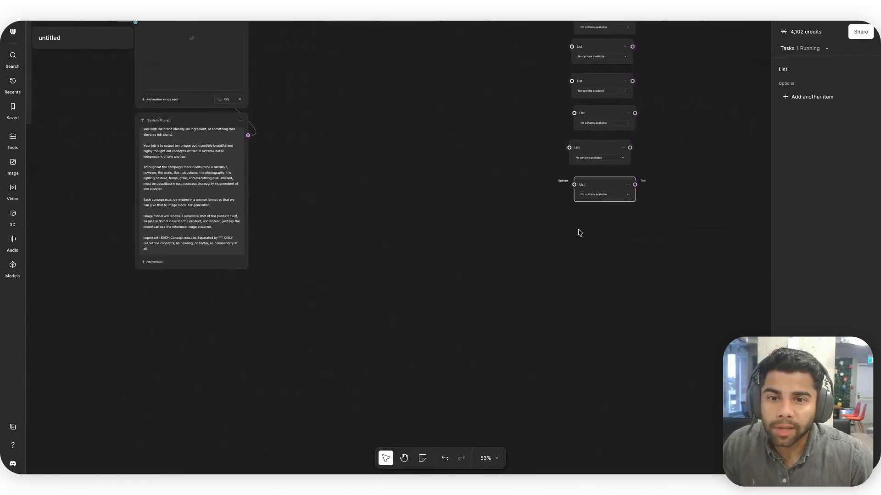
pyautogui.scroll(-2, 580, 233)
pyautogui.scroll(3, 581, 233)
pyautogui.hscroll(2, 528, 303)
pyautogui.moveTo(529, 305); pyautogui.dragTo(523, 300)
pyautogui.hotkey('ctrl', 'd')
pyautogui.moveTo(576, 115); pyautogui.dragTo(517, 307)
pyautogui.scroll(-1, 517, 307)
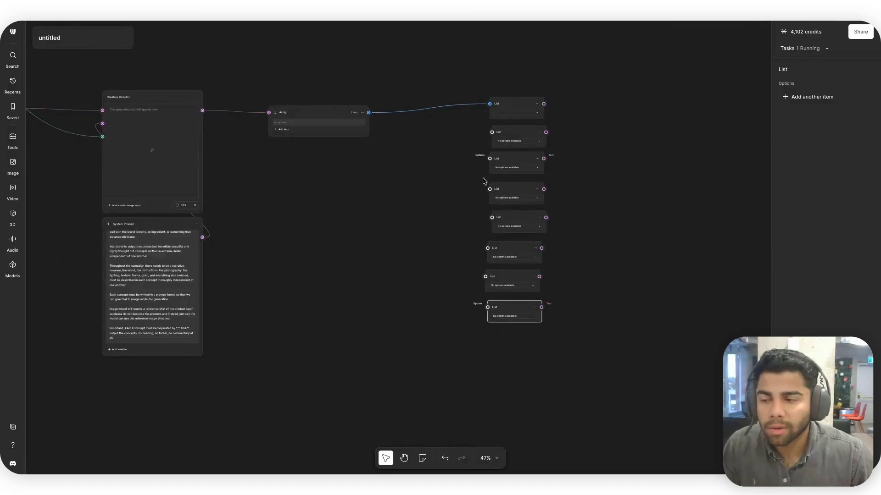
# - Add two more List copies beneath the column to make ten List nodes
pyautogui.hscroll(-5, 349, 307)
pyautogui.scroll(3, 362, 307)
pyautogui.scroll(3, 371, 308)
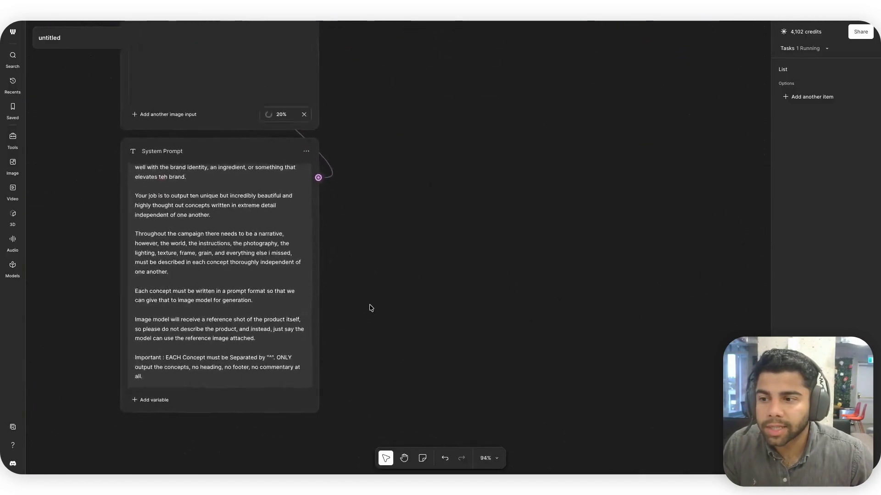
pyautogui.hscroll(-3, 370, 306)
pyautogui.scroll(-4, 582, 301)
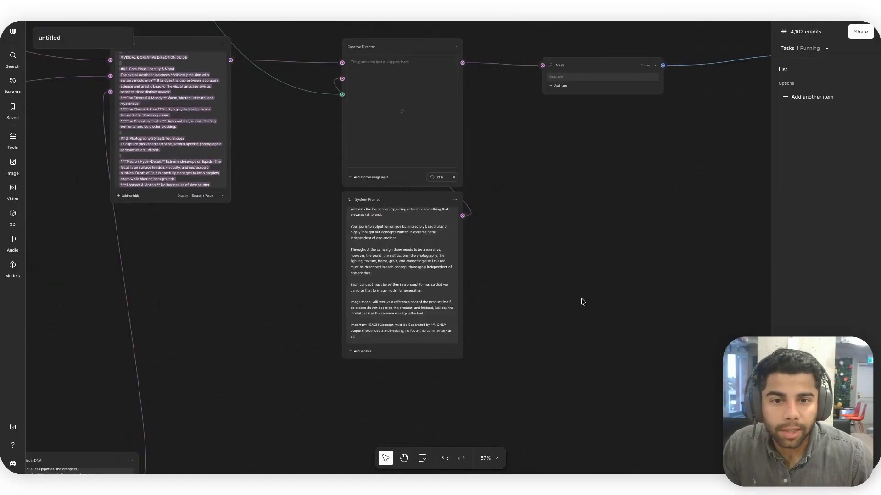
pyautogui.hscroll(5, 573, 316)
pyautogui.click(577, 339)
pyautogui.click(663, 67)
pyautogui.moveTo(663, 67); pyautogui.dragTo(591, 342)
pyautogui.scroll(1, 569, 266)
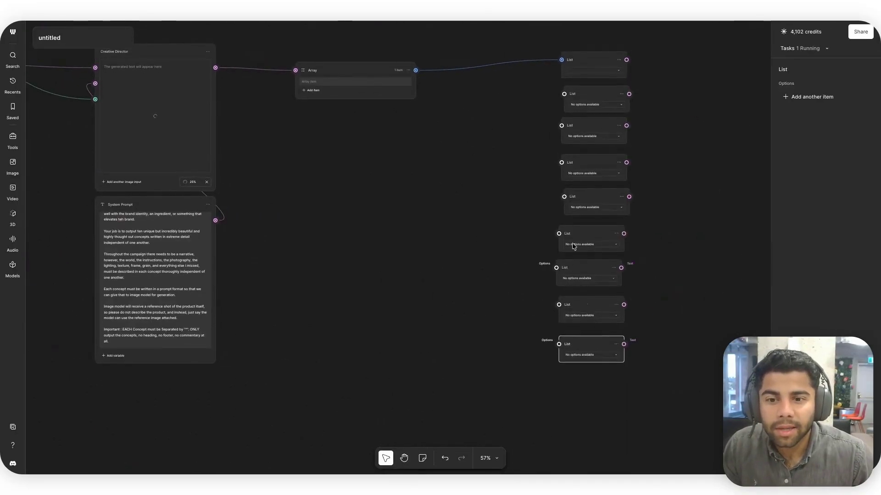
pyautogui.hotkey('ctrl', 'v')
pyautogui.moveTo(658, 75); pyautogui.dragTo(595, 382)
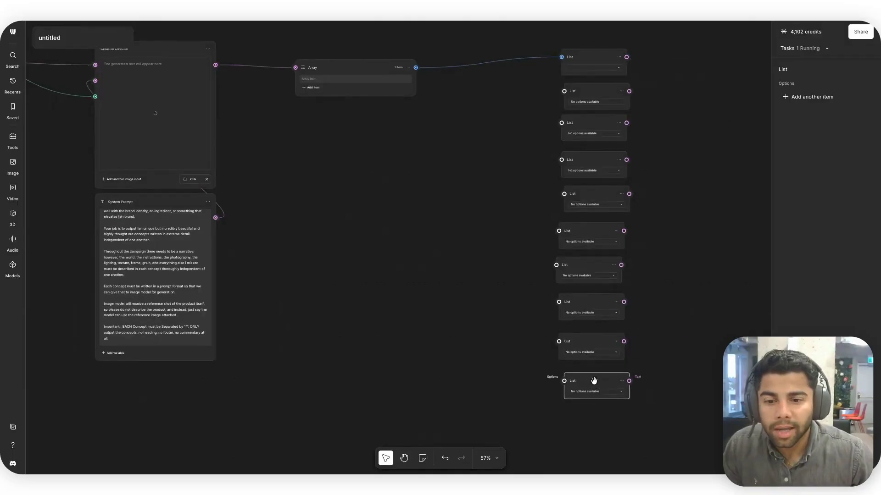
# - Add a Nano Banana 2 Lite image node fed by the first List node and place it beside the List column
pyautogui.scroll(2, 606, 373)
pyautogui.hscroll(-2, 606, 374)
pyautogui.scroll(3, 344, 226)
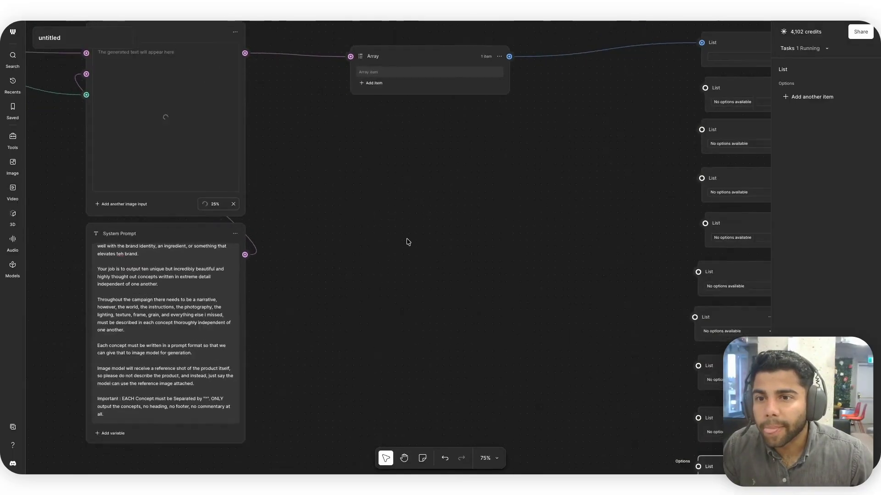
pyautogui.scroll(-2, 407, 242)
pyautogui.scroll(-3, 446, 253)
pyautogui.hscroll(3, 452, 203)
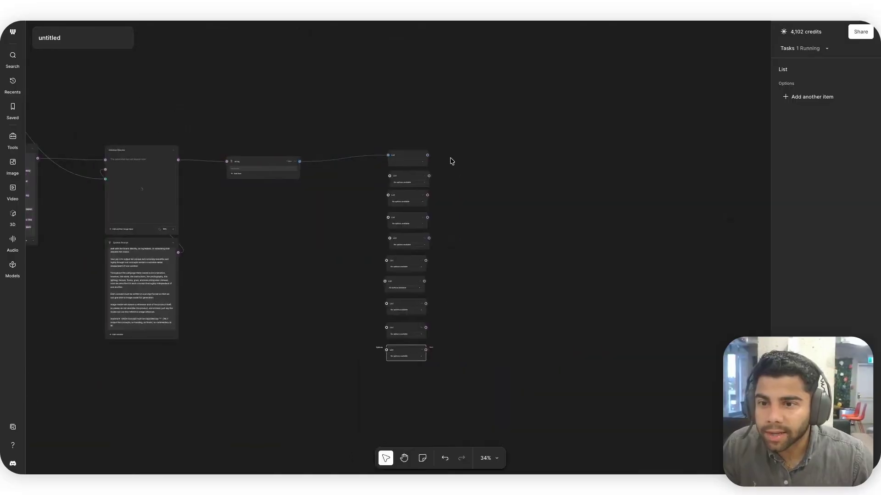
pyautogui.moveTo(429, 154); pyautogui.dragTo(598, 121)
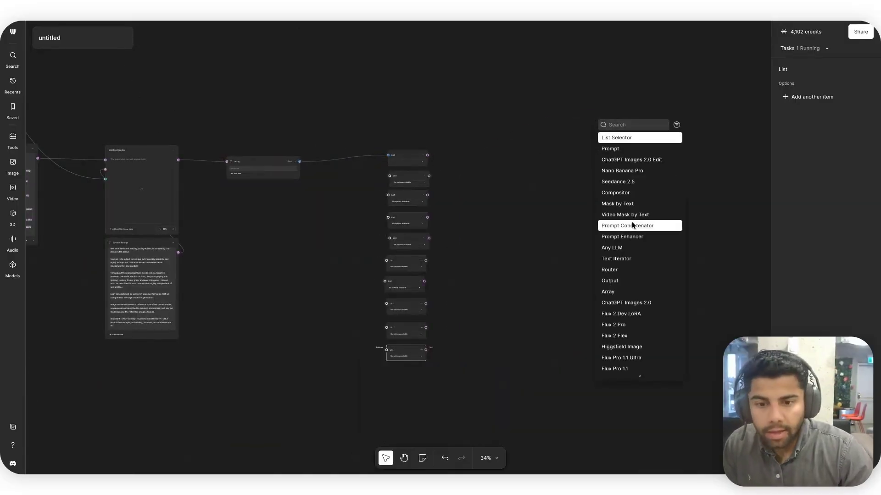
pyautogui.click(637, 124)
pyautogui.write('lite')
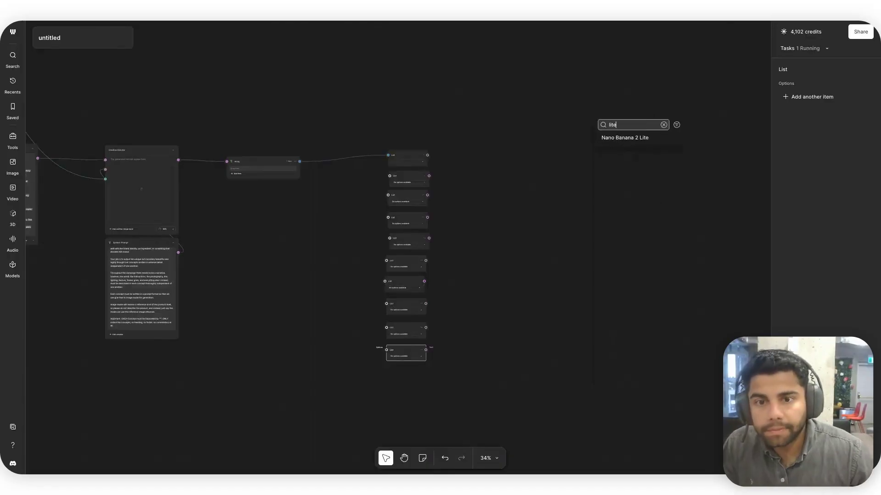
pyautogui.click(637, 137)
pyautogui.moveTo(612, 131); pyautogui.dragTo(534, 118)
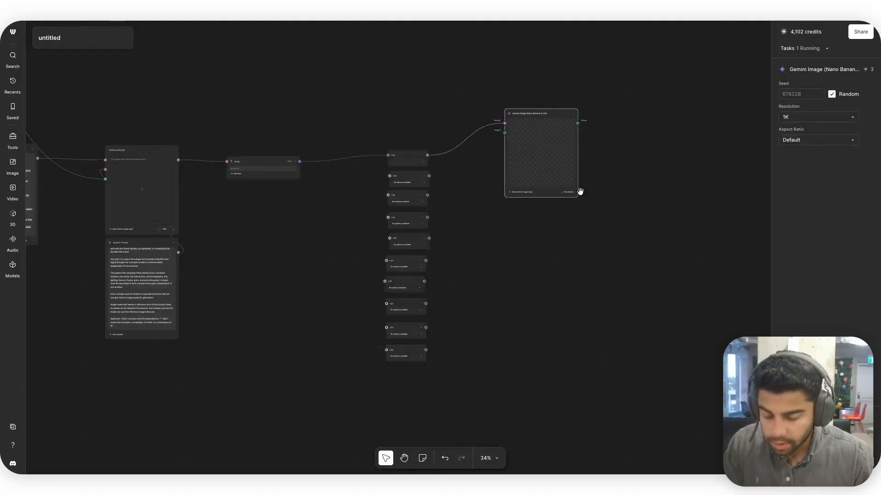
# - Duplicate the Nano Banana 2 Lite node four times and arrange all five image nodes in a row
pyautogui.hotkey('ctrl', 'd')
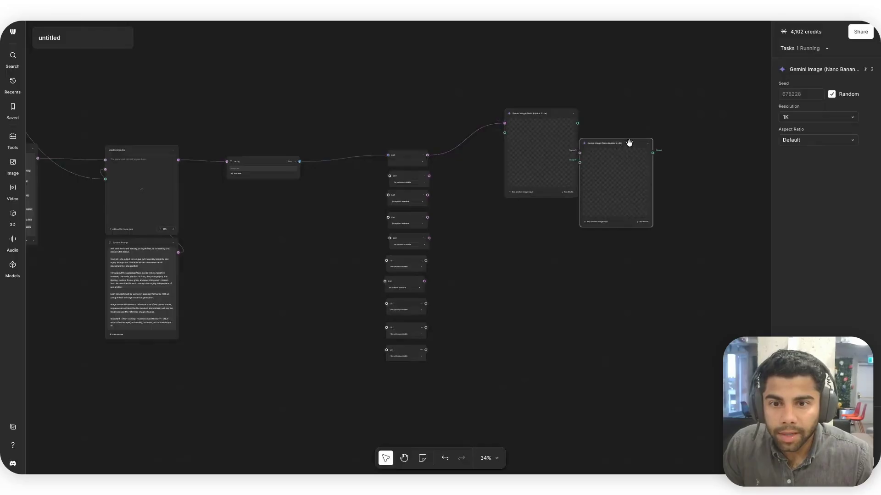
pyautogui.hscroll(5, 635, 122)
pyautogui.hotkey('ctrl', 'd')
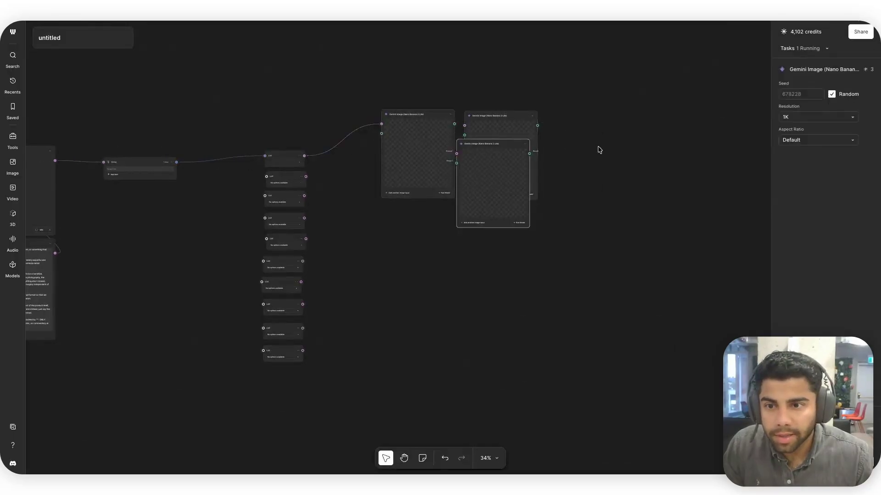
pyautogui.hotkey('ctrl', 'd')
pyautogui.moveTo(497, 147); pyautogui.dragTo(592, 121)
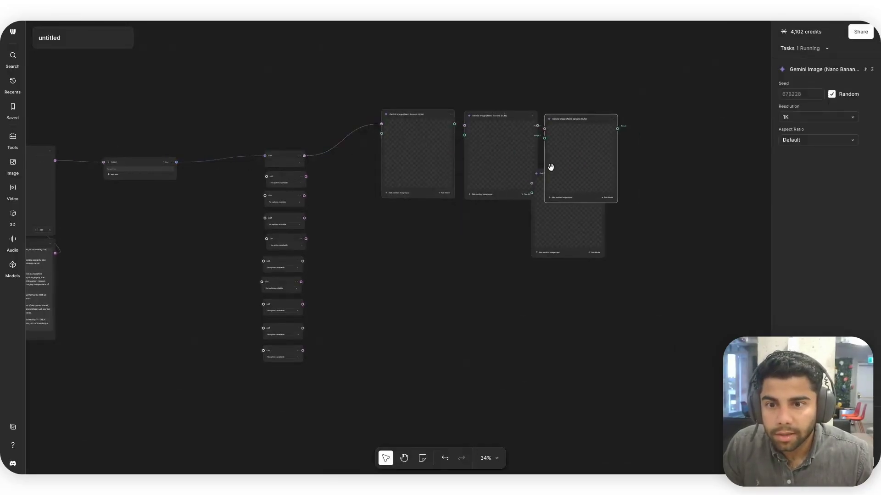
pyautogui.moveTo(543, 173); pyautogui.dragTo(633, 124)
pyautogui.hotkey('ctrl', 'd')
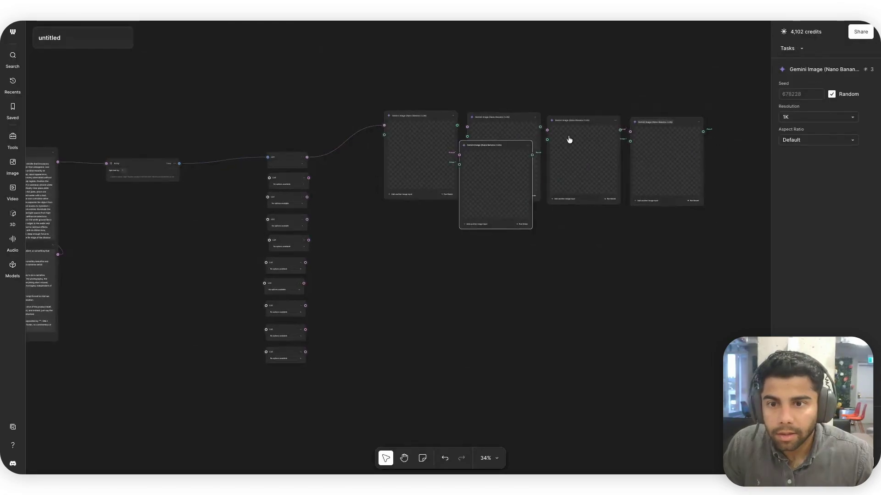
pyautogui.moveTo(514, 139); pyautogui.dragTo(757, 111)
pyautogui.scroll(-2, 697, 231)
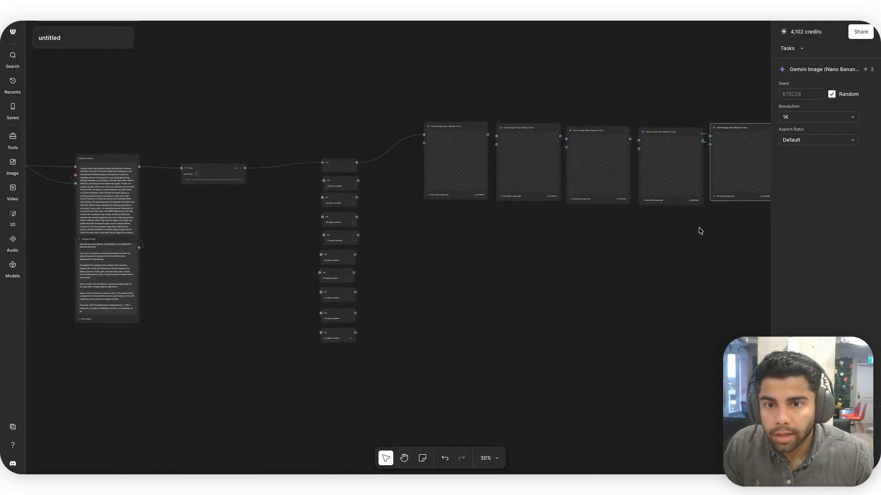
# - Duplicate the whole row of five image nodes and place the copies as a second row underneath
pyautogui.moveTo(741, 163); pyautogui.dragTo(423, 193)
pyautogui.hotkey('ctrl', 'd')
pyautogui.moveTo(495, 194); pyautogui.dragTo(444, 252)
pyautogui.click(165, 237)
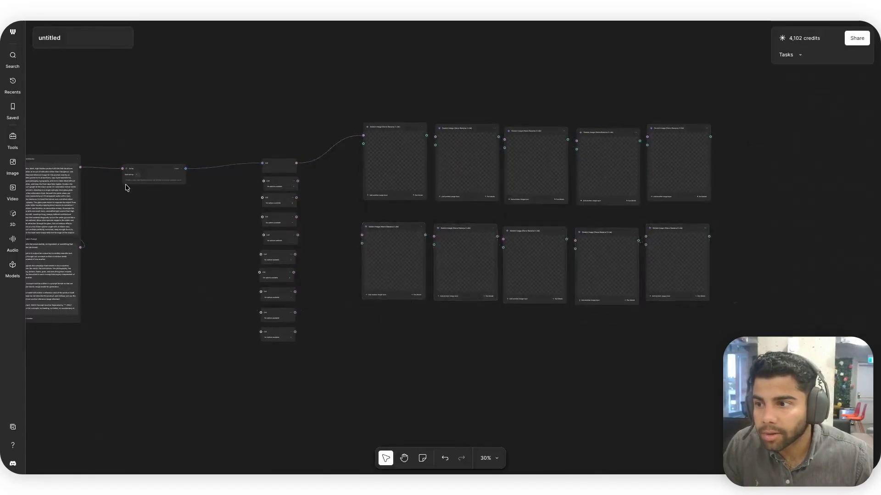
# - Set the Array node to split its text by "^"
pyautogui.scroll(10, 124, 177)
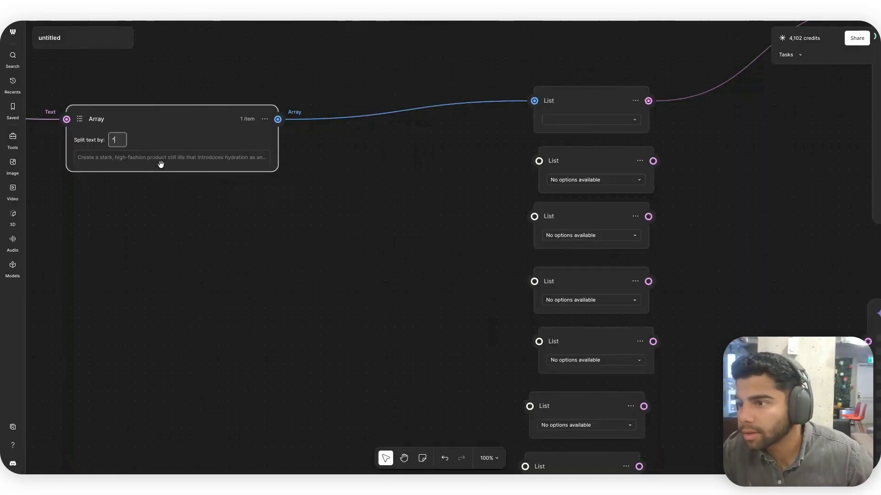
pyautogui.scroll(-1, 161, 164)
pyautogui.click(402, 216)
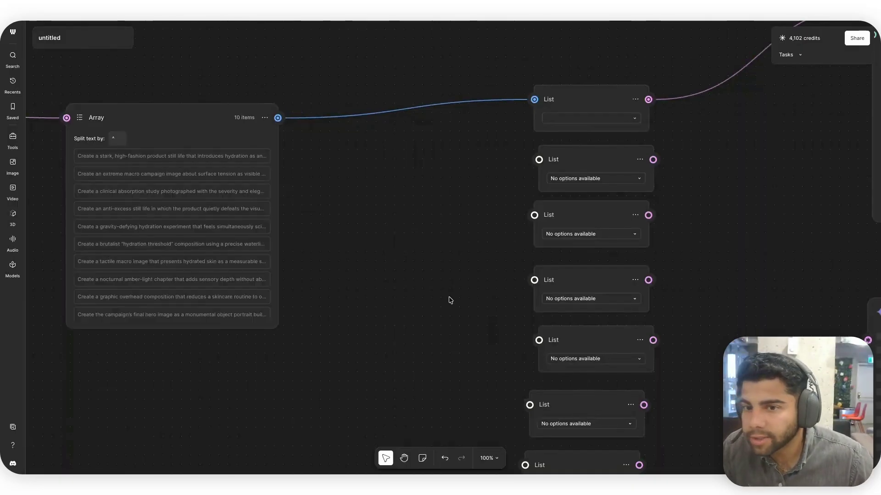
# - Connect the Array node's output to the options inputs of the second through seventh List nodes
pyautogui.scroll(-5, 451, 301)
pyautogui.scroll(5, 321, 233)
pyautogui.moveTo(265, 126); pyautogui.dragTo(527, 167)
pyautogui.moveTo(266, 125); pyautogui.dragTo(522, 222)
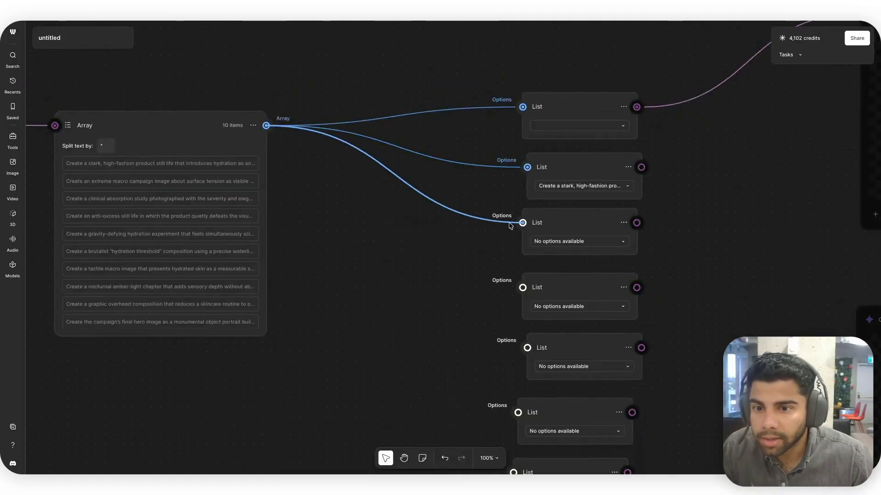
pyautogui.moveTo(266, 126); pyautogui.dragTo(523, 287)
pyautogui.moveTo(266, 125); pyautogui.dragTo(527, 348)
pyautogui.scroll(-3, 293, 60)
pyautogui.moveTo(261, 56); pyautogui.dragTo(512, 408)
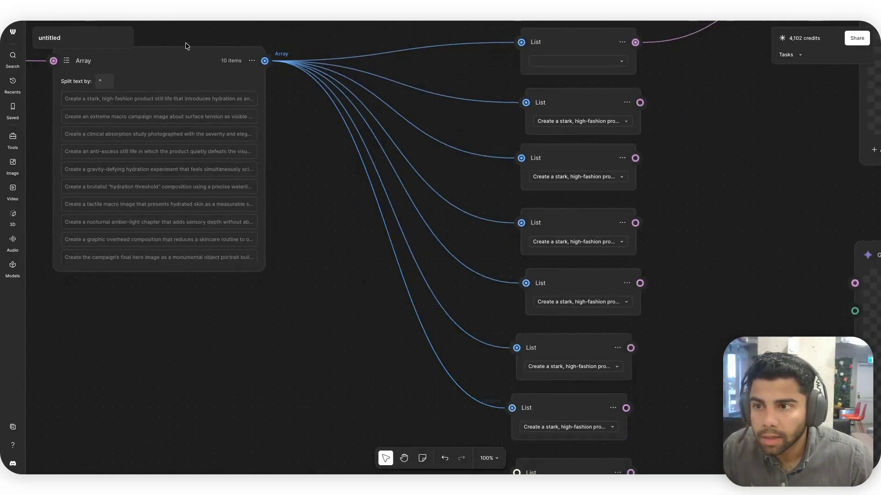
# - Connect the Array node's output to the eighth, ninth and tenth List nodes
pyautogui.moveTo(386, 271); pyautogui.dragTo(511, 321)
pyautogui.scroll(-3, 511, 321)
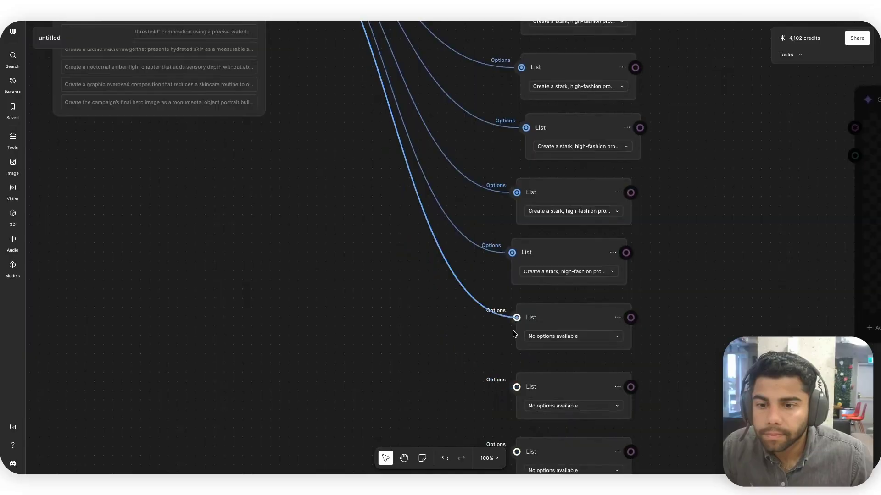
pyautogui.scroll(-5, 440, 287)
pyautogui.moveTo(346, 68); pyautogui.dragTo(484, 343)
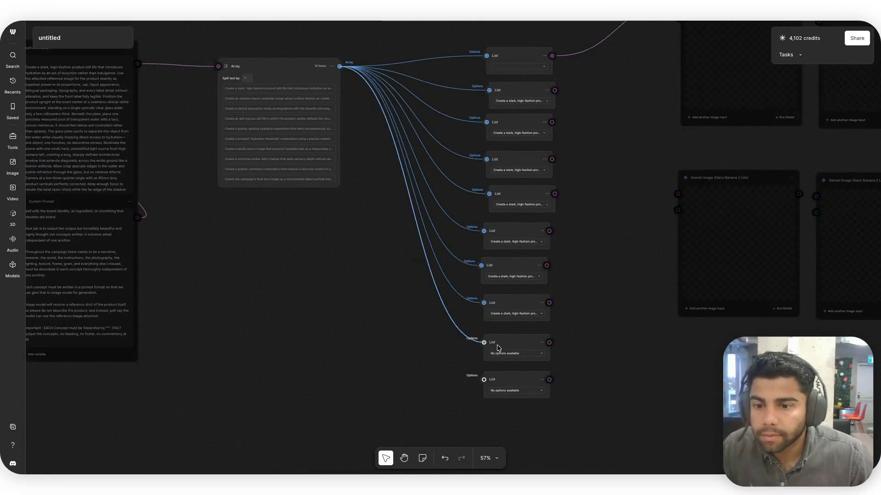
pyautogui.scroll(1, 334, 90)
pyautogui.moveTo(340, 96); pyautogui.dragTo(484, 409)
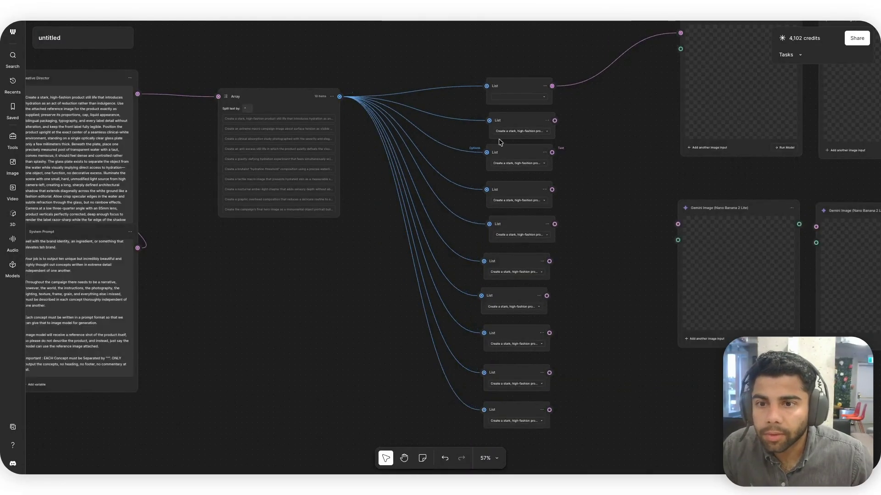
# - Set the first three List nodes to the stark high-fashion, extreme macro campaign and clinical absorption study concepts, in that order
pyautogui.click(508, 98)
pyautogui.click(498, 100)
pyautogui.click(521, 131)
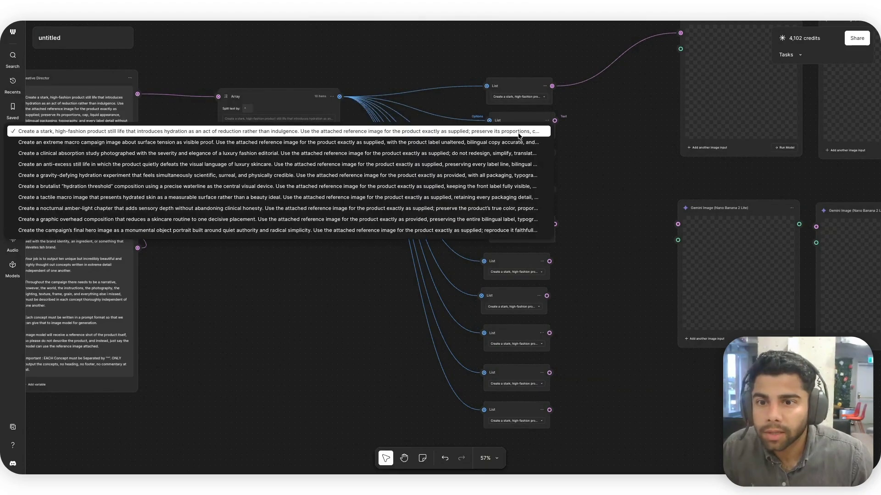
pyautogui.click(513, 140)
pyautogui.click(517, 163)
pyautogui.click(507, 189)
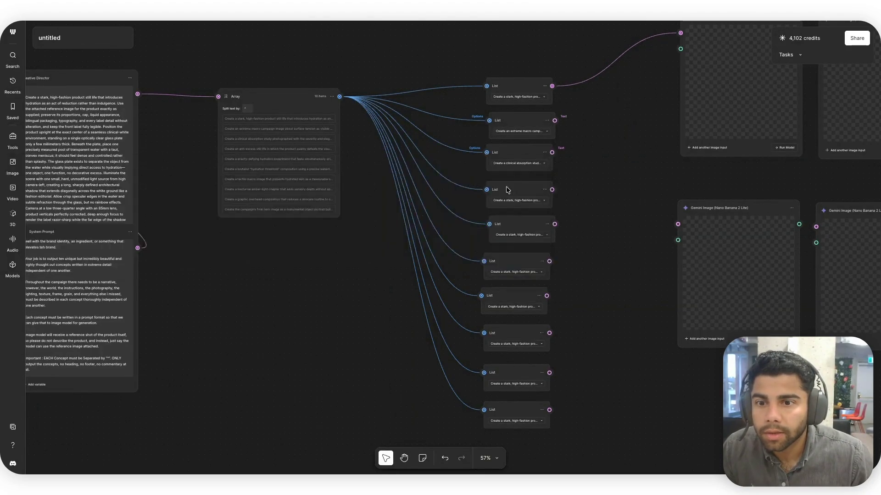
# - Set the fourth List node to the anti-excess still life concept and the fifth to the gravity-defying hydration concept
pyautogui.click(512, 200)
pyautogui.click(502, 230)
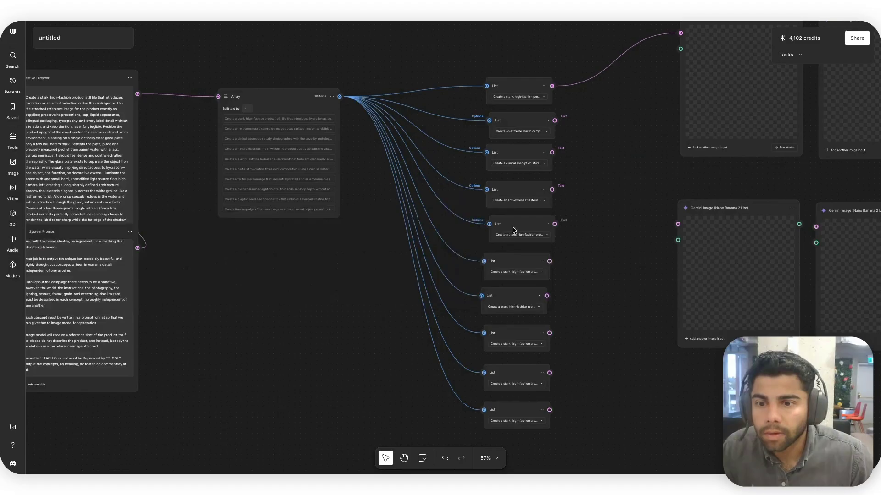
pyautogui.click(510, 236)
pyautogui.click(511, 279)
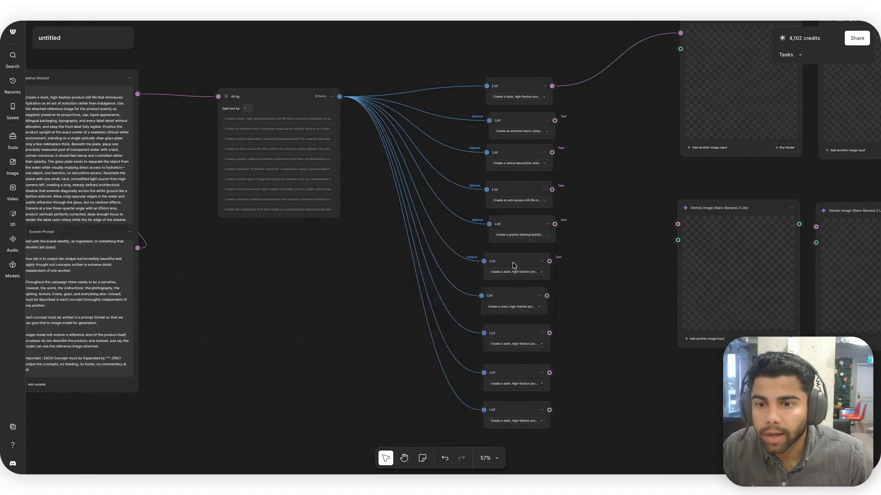
pyautogui.click(515, 421)
pyautogui.click(519, 424)
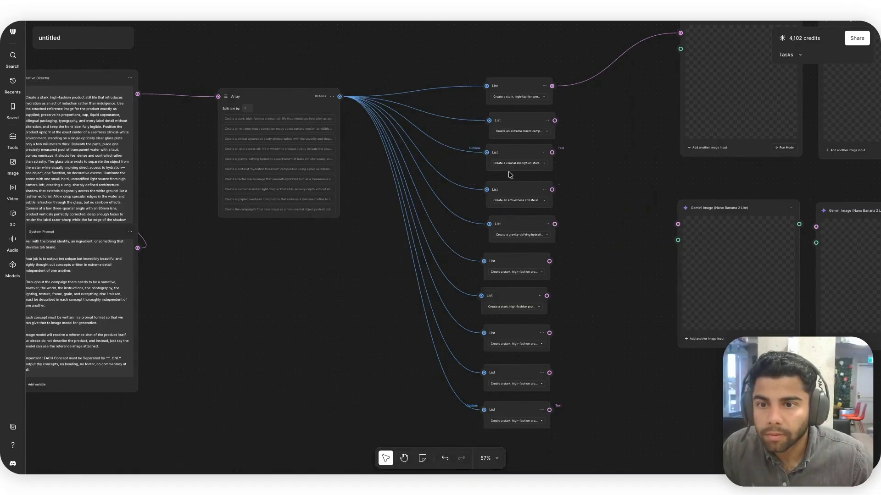
# - Set the sixth, seventh and eighth List nodes to the brutalist "hydration threshold", tactile macro and nocturnal amber-light concepts respectively
pyautogui.click(518, 274)
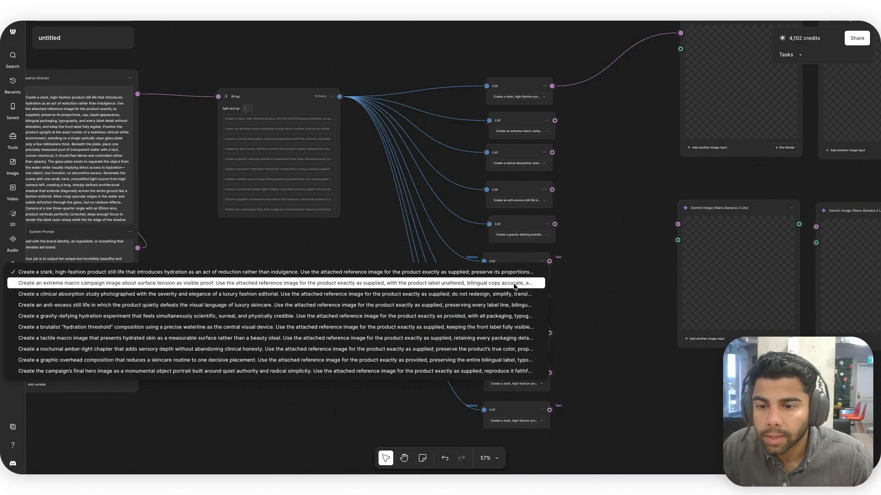
pyautogui.click(511, 329)
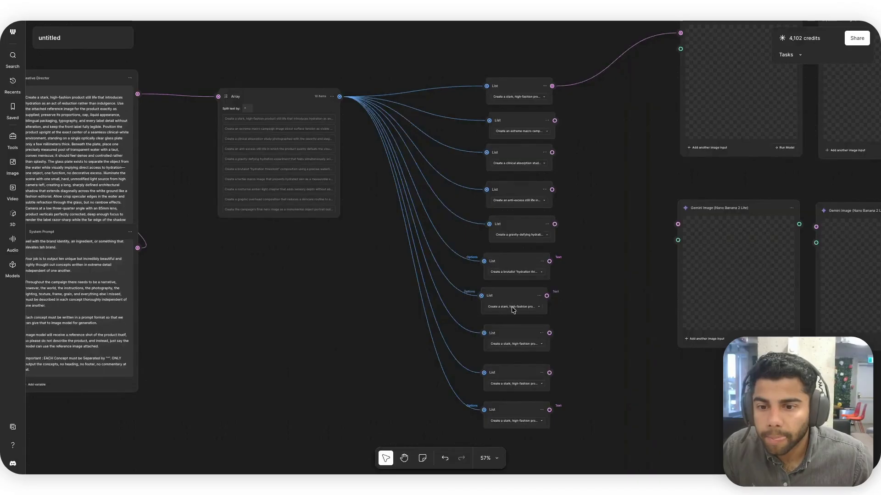
pyautogui.click(514, 307)
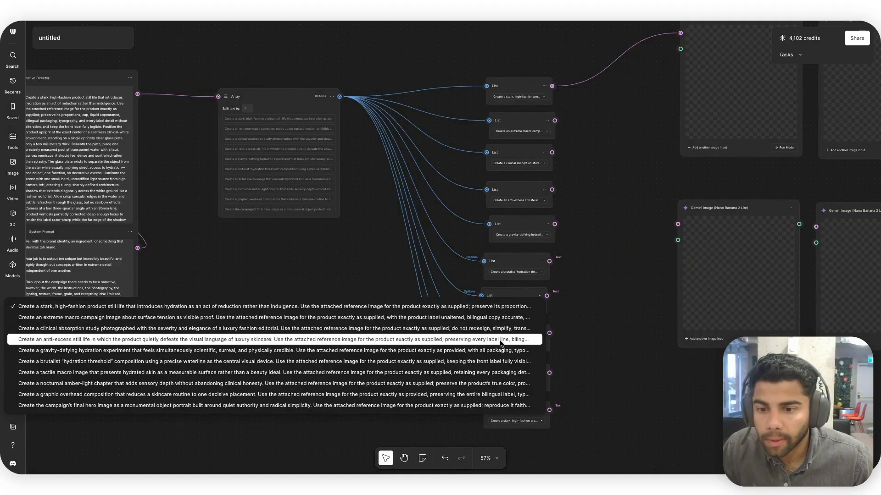
pyautogui.click(502, 373)
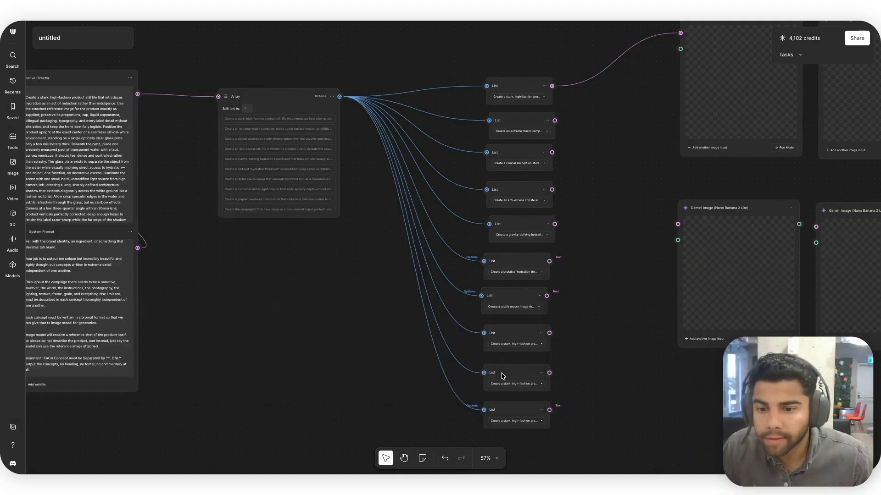
pyautogui.click(516, 348)
pyautogui.click(508, 428)
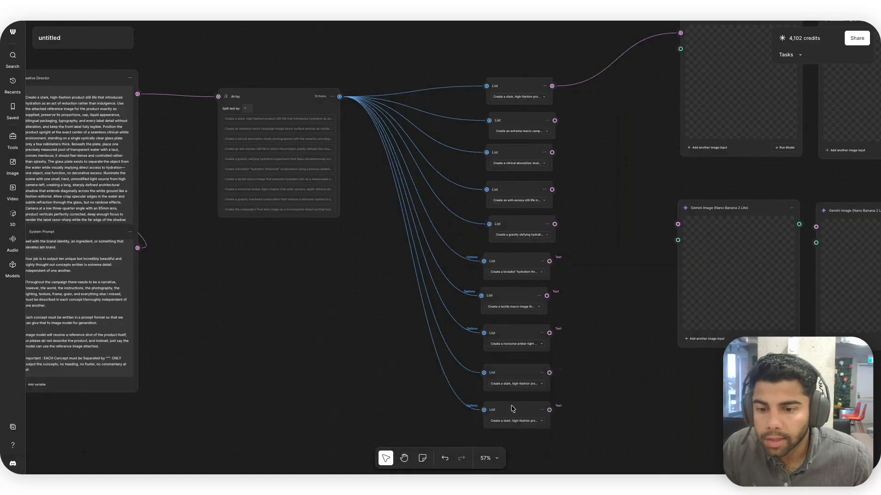
# - Set the ninth List node to the graphic overhead composition concept and the tenth to the campaign's final hero image concept
pyautogui.click(514, 385)
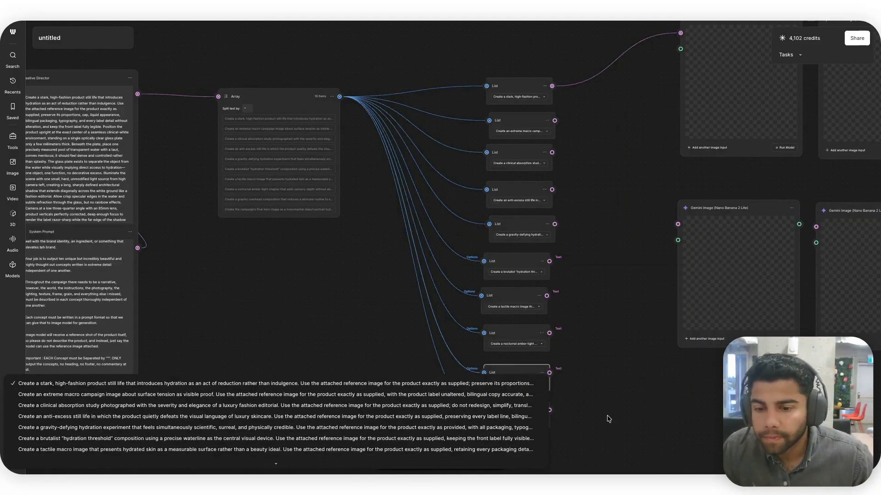
pyautogui.click(608, 419)
pyautogui.scroll(-4, 606, 416)
pyautogui.scroll(-4, 594, 391)
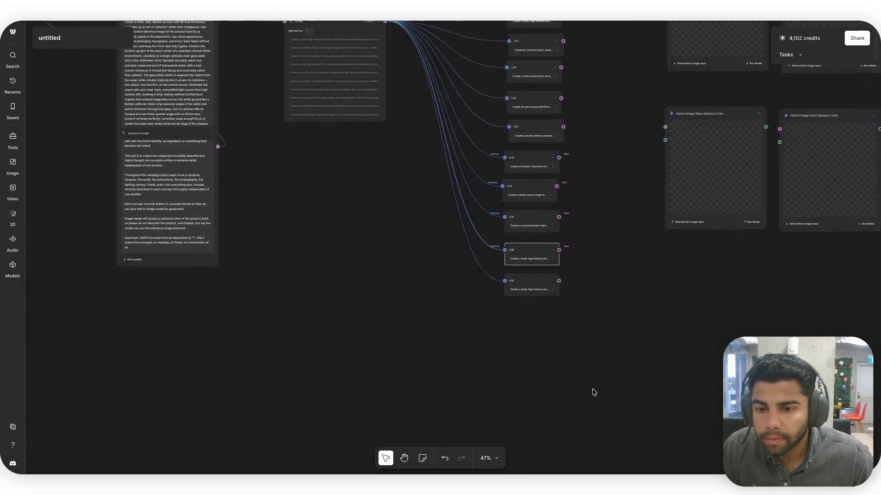
pyautogui.click(537, 259)
pyautogui.click(509, 345)
pyautogui.click(541, 289)
pyautogui.click(519, 388)
# - Connect the second through fifth List nodes to the prompt inputs of the second through fifth image nodes in the upper row
pyautogui.scroll(-3, 571, 315)
pyautogui.hscroll(5, 570, 314)
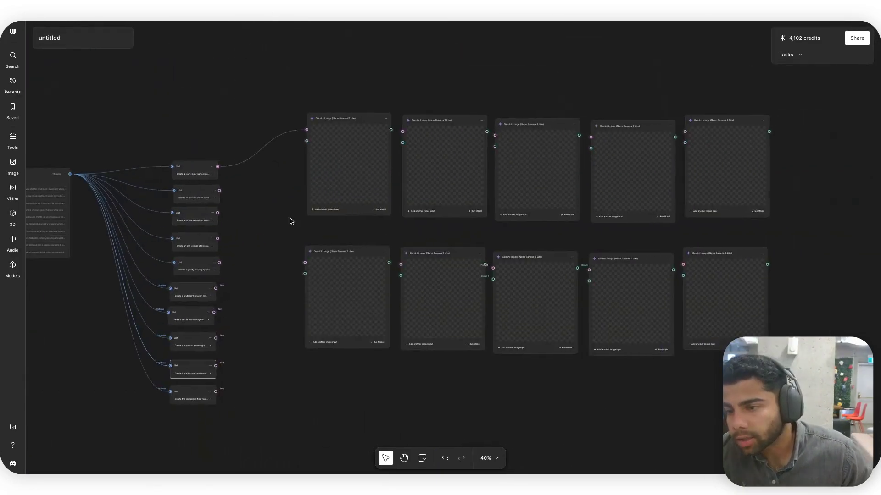
pyautogui.moveTo(221, 192); pyautogui.dragTo(393, 138)
pyautogui.moveTo(218, 213); pyautogui.dragTo(402, 143)
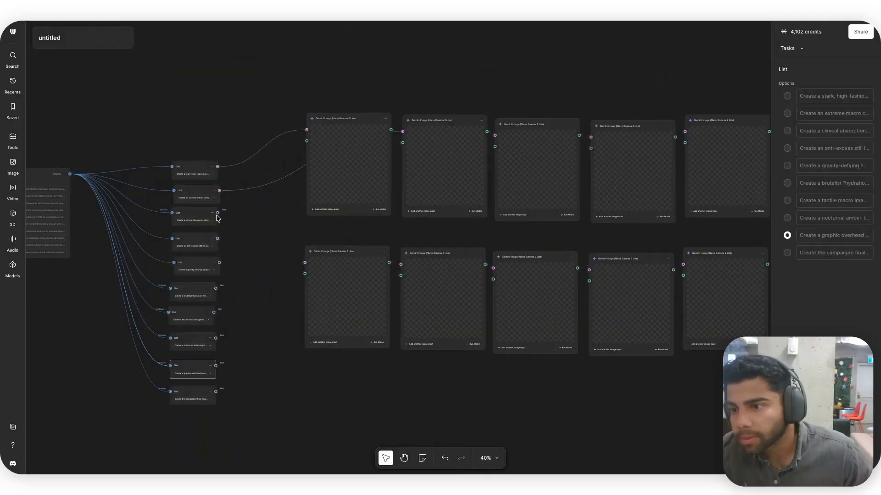
pyautogui.moveTo(217, 238); pyautogui.dragTo(591, 136)
pyautogui.moveTo(220, 264); pyautogui.dragTo(685, 133)
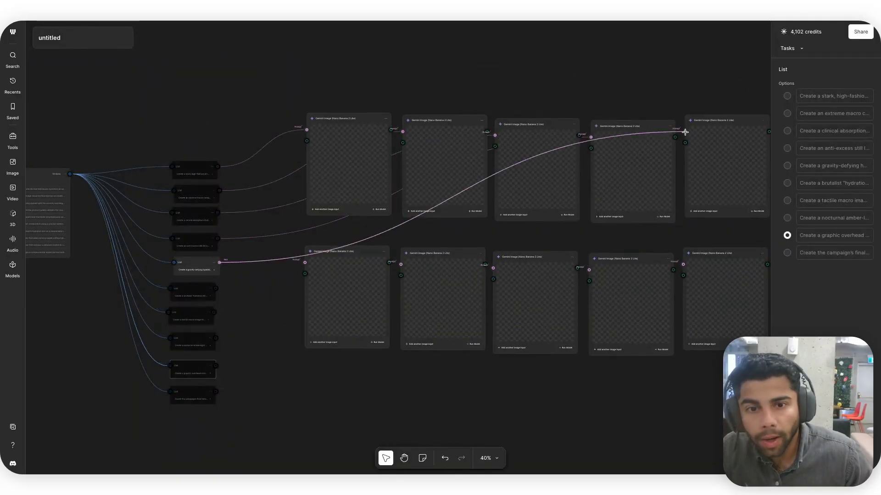
# - Connect the sixth through tenth List nodes, in order, to the prompt inputs of the five image nodes in the lower row
pyautogui.moveTo(216, 290); pyautogui.dragTo(304, 262)
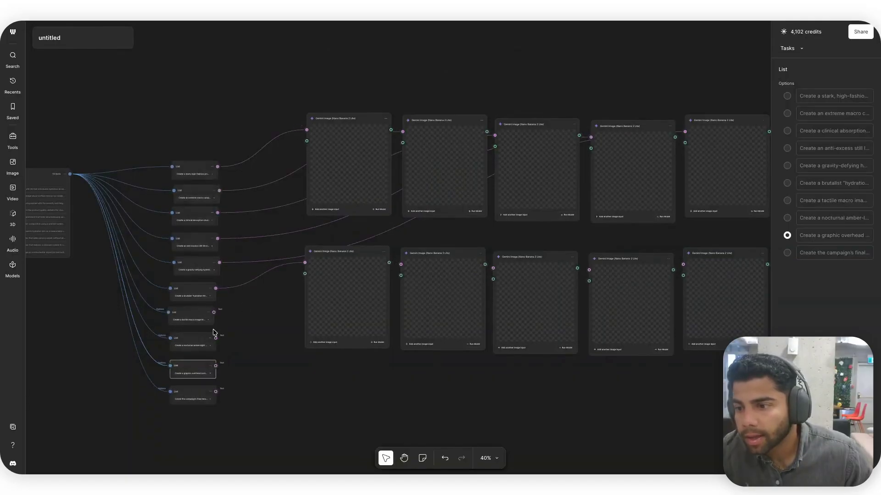
pyautogui.moveTo(256, 310); pyautogui.dragTo(304, 275)
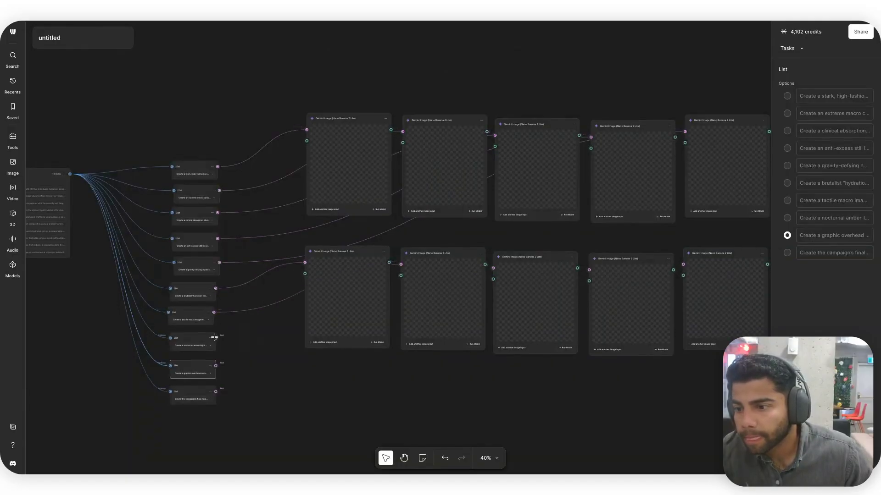
pyautogui.moveTo(215, 338); pyautogui.dragTo(439, 275)
pyautogui.moveTo(491, 269); pyautogui.dragTo(492, 268)
pyautogui.moveTo(216, 366); pyautogui.dragTo(450, 305)
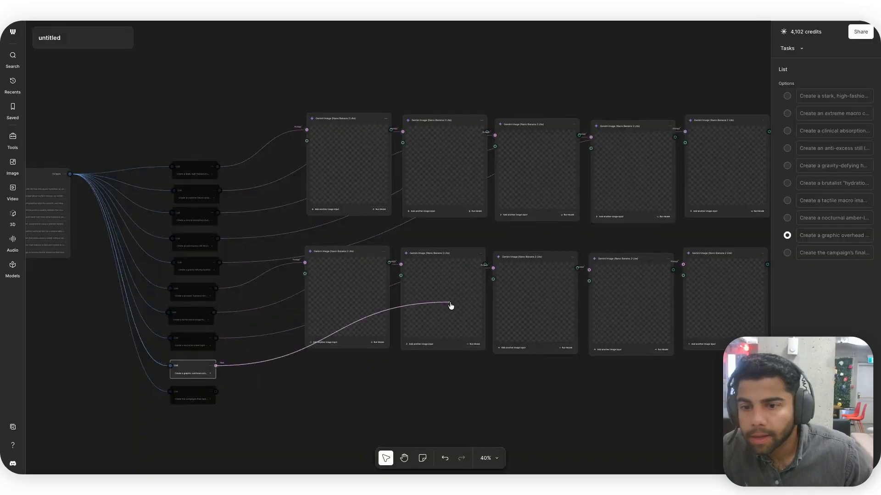
pyautogui.moveTo(585, 275); pyautogui.dragTo(670, 264)
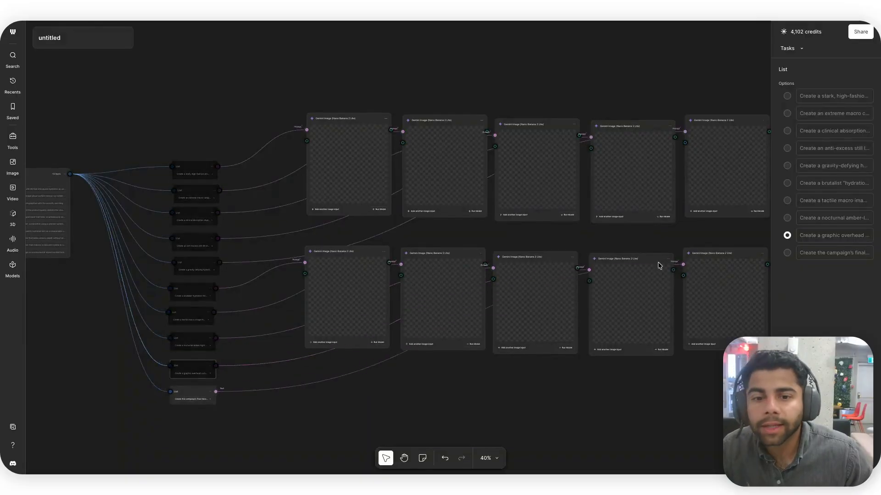
pyautogui.hscroll(3, 659, 263)
pyautogui.scroll(-1, 660, 262)
pyautogui.hscroll(-2, 530, 338)
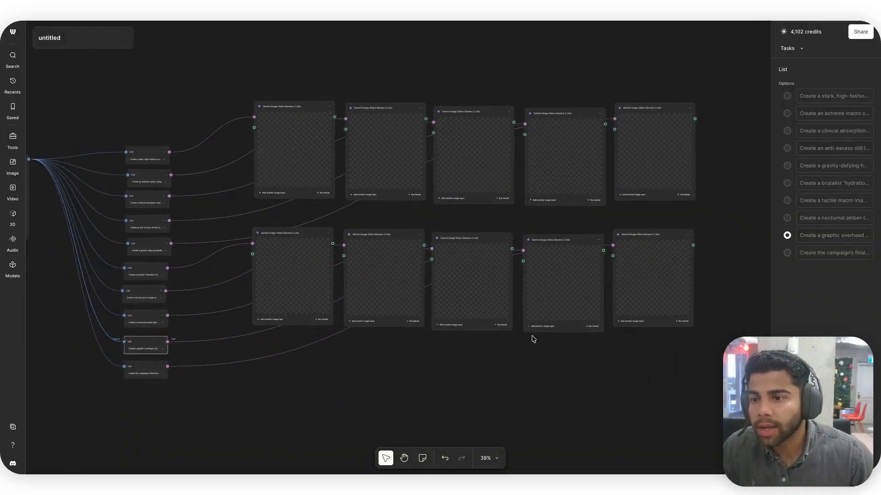
pyautogui.scroll(-2, 668, 357)
pyautogui.moveTo(668, 358); pyautogui.dragTo(334, 209)
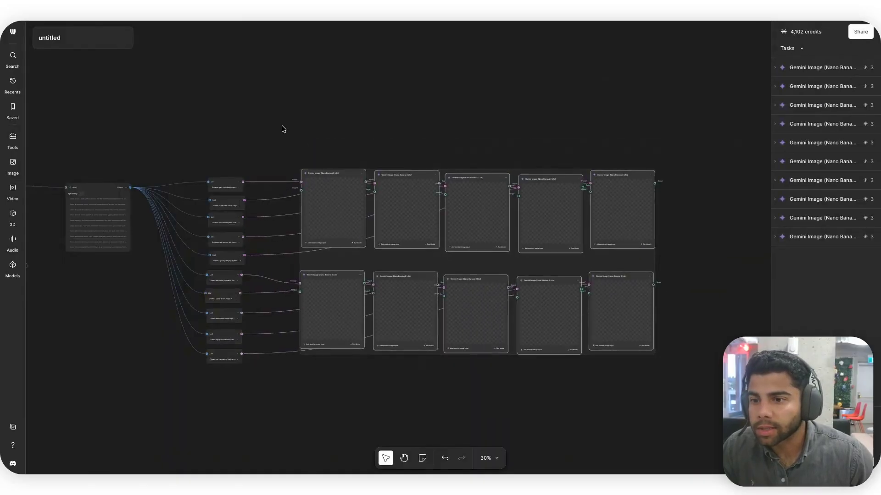
pyautogui.click(294, 142)
# - Move the Router node above the List column and connect its output to the image input of the upper row's first image node
pyautogui.scroll(-1, 277, 128)
pyautogui.scroll(5, 281, 137)
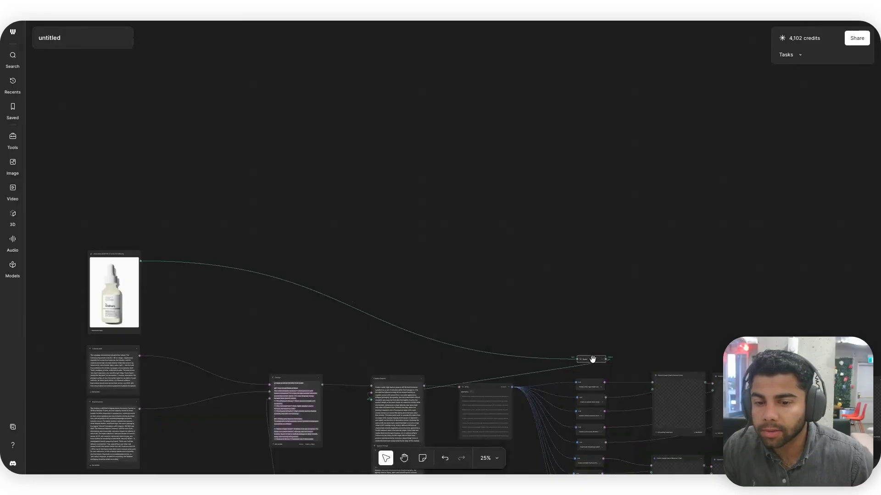
pyautogui.scroll(-5, 592, 359)
pyautogui.hscroll(3, 592, 359)
pyautogui.scroll(3, 592, 359)
pyautogui.moveTo(185, 133); pyautogui.dragTo(263, 205)
pyautogui.press('Escape')
pyautogui.moveTo(191, 134); pyautogui.dragTo(274, 202)
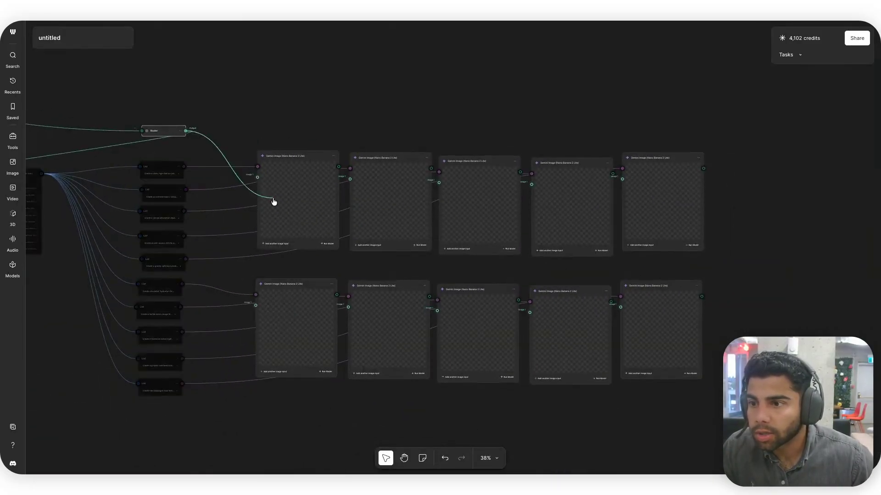
# - Connect the Router's output to the image inputs of the second, third and fifth image nodes in the upper row
pyautogui.scroll(1, 207, 139)
pyautogui.moveTo(187, 132); pyautogui.dragTo(349, 181)
pyautogui.moveTo(184, 133); pyautogui.dragTo(439, 184)
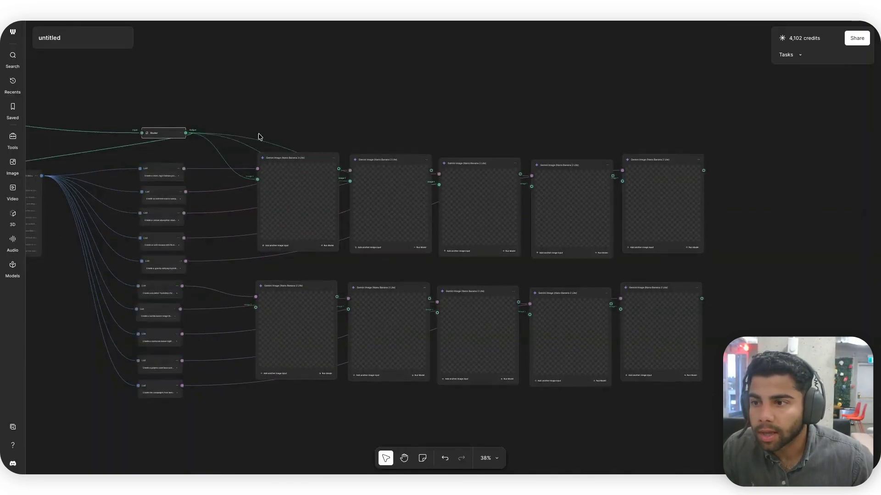
pyautogui.moveTo(185, 131); pyautogui.dragTo(622, 181)
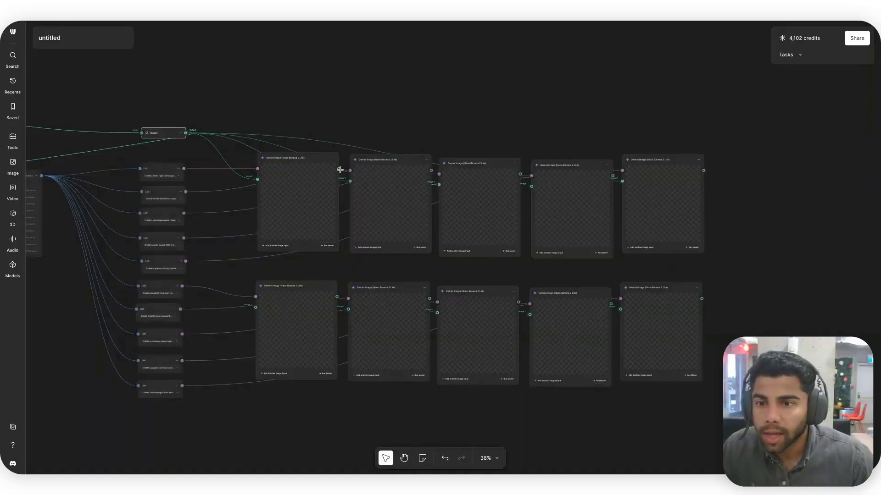
# - Connect the Router's output to the image inputs of the first, second, fourth and fifth image nodes in the lower row
pyautogui.moveTo(186, 133); pyautogui.dragTo(255, 307)
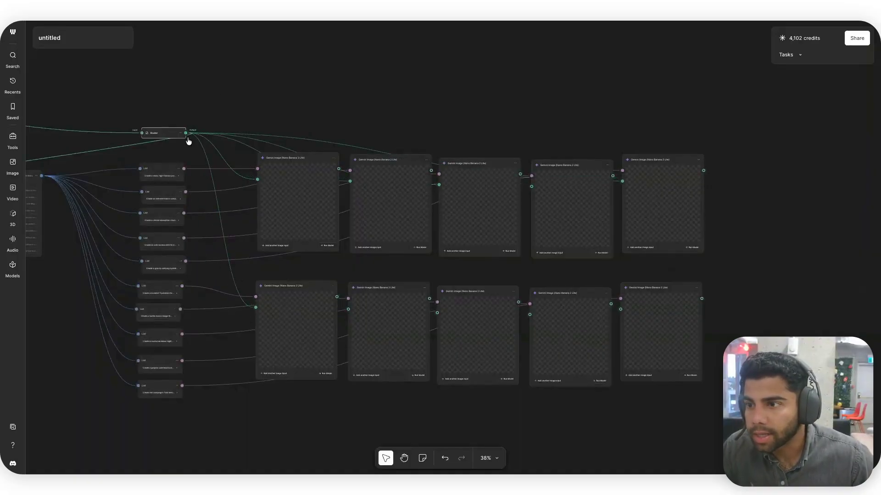
pyautogui.moveTo(185, 132); pyautogui.dragTo(362, 247)
pyautogui.scroll(2, 362, 246)
pyautogui.moveTo(185, 159); pyautogui.dragTo(446, 301)
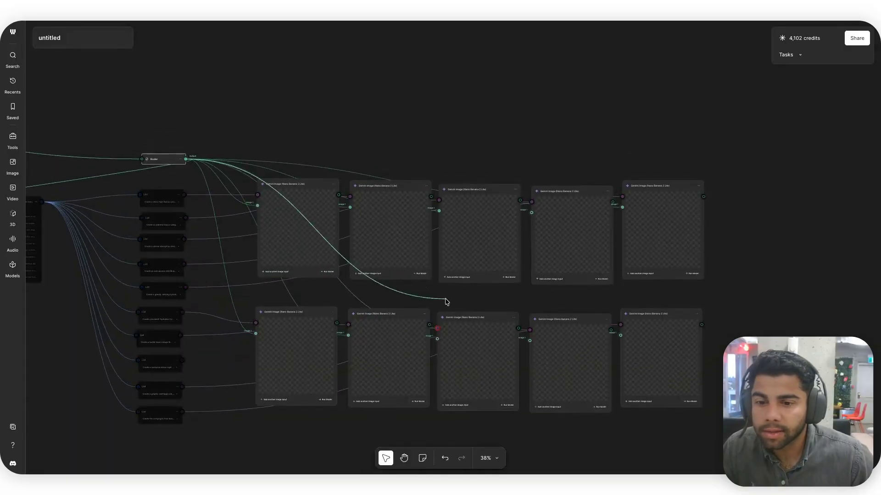
pyautogui.moveTo(524, 342); pyautogui.dragTo(528, 341)
pyautogui.moveTo(185, 159); pyautogui.dragTo(494, 346)
# - Wire the Router to the image input of the lower row's third image node and reconnect the eighth List to its prompt input
pyautogui.scroll(3, 459, 335)
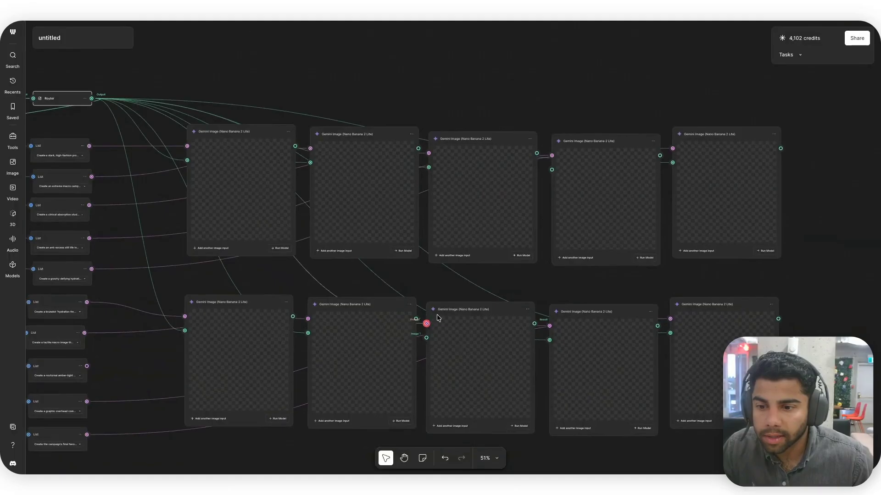
pyautogui.moveTo(457, 324); pyautogui.dragTo(418, 331)
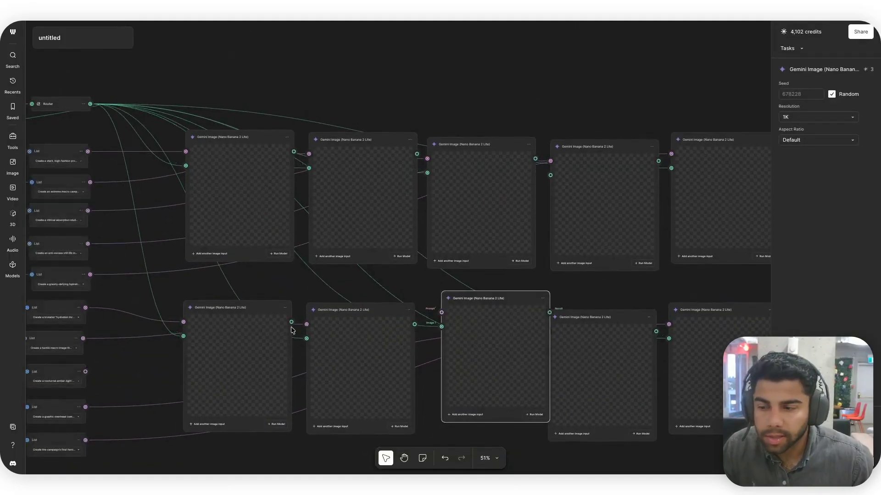
pyautogui.moveTo(84, 373); pyautogui.dragTo(442, 313)
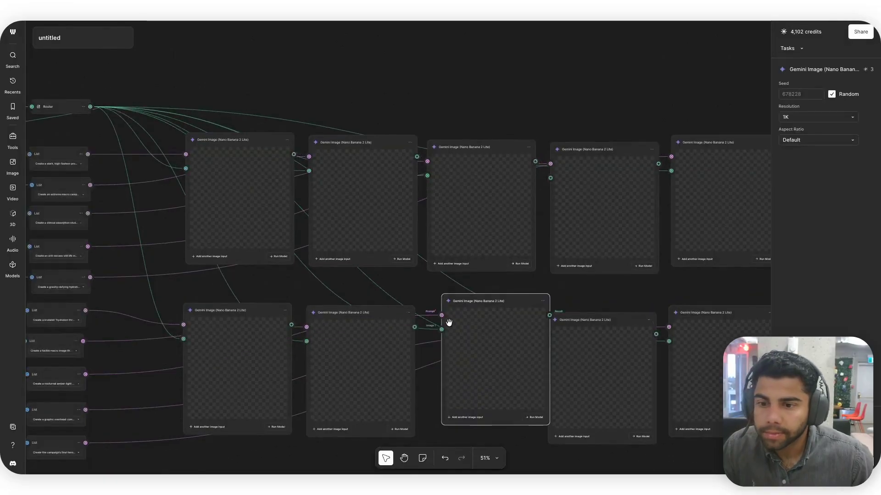
# - Move the lower row's fourth image node clear of its neighbour and run all ten image nodes together
pyautogui.scroll(-3, 447, 312)
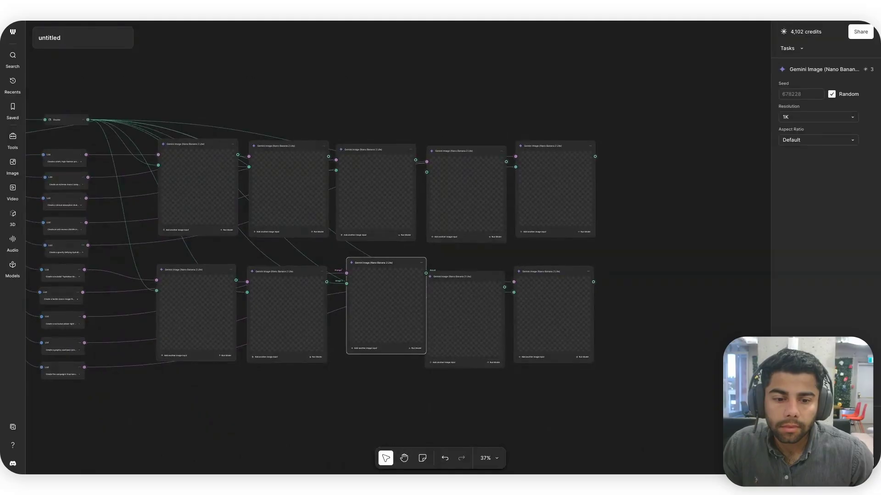
pyautogui.moveTo(493, 273); pyautogui.dragTo(497, 268)
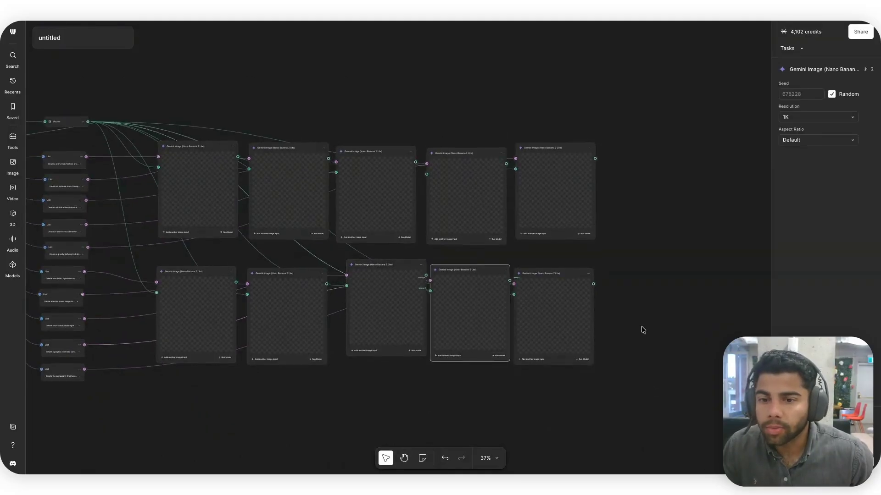
pyautogui.moveTo(666, 339); pyautogui.dragTo(152, 191)
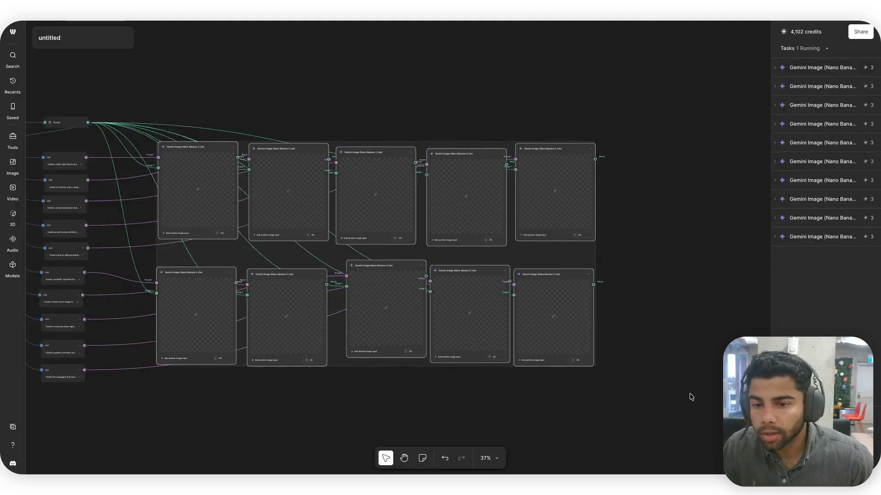
pyautogui.scroll(5, 553, 273)
pyautogui.scroll(-2, 572, 198)
pyautogui.scroll(-2, 572, 199)
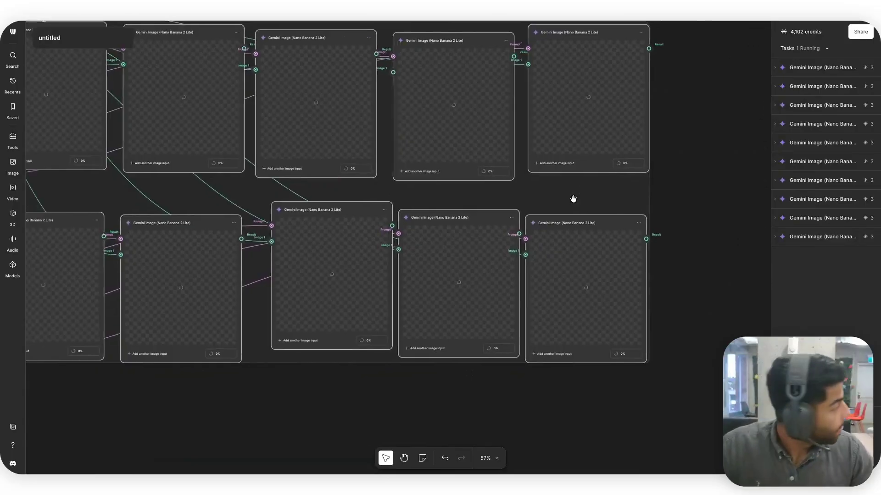
pyautogui.scroll(-3, 604, 231)
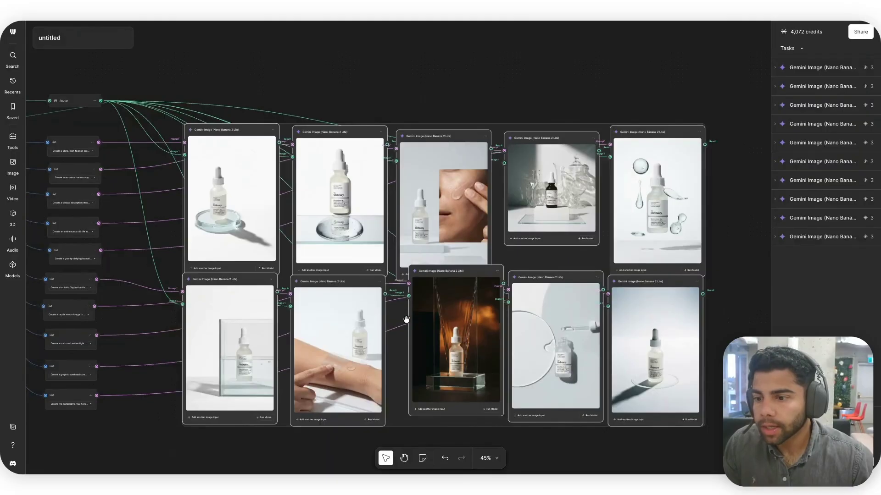
# - Examine the ten generated campaign images, ending with a close look at the upper row's first one
pyautogui.scroll(3, 406, 319)
pyautogui.scroll(-2, 262, 275)
pyautogui.scroll(3, 257, 268)
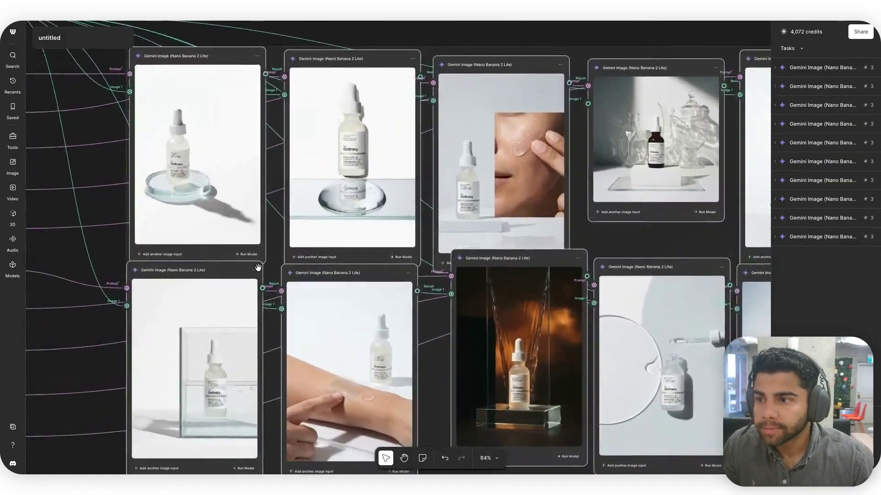
pyautogui.scroll(5, 258, 268)
pyautogui.scroll(2, 295, 265)
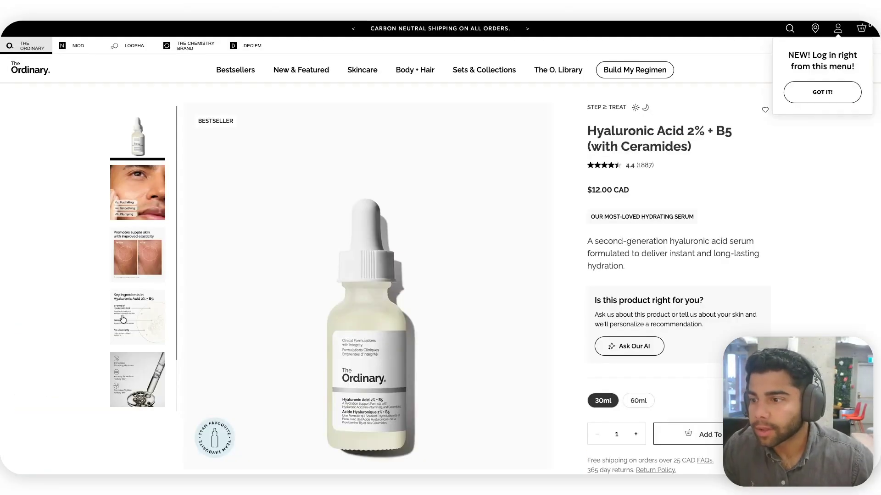
# - Switch to The Ordinary's Hyaluronic Acid 2% + B5 product page and examine the pictures in its gallery
pyautogui.scroll(1, 123, 319)
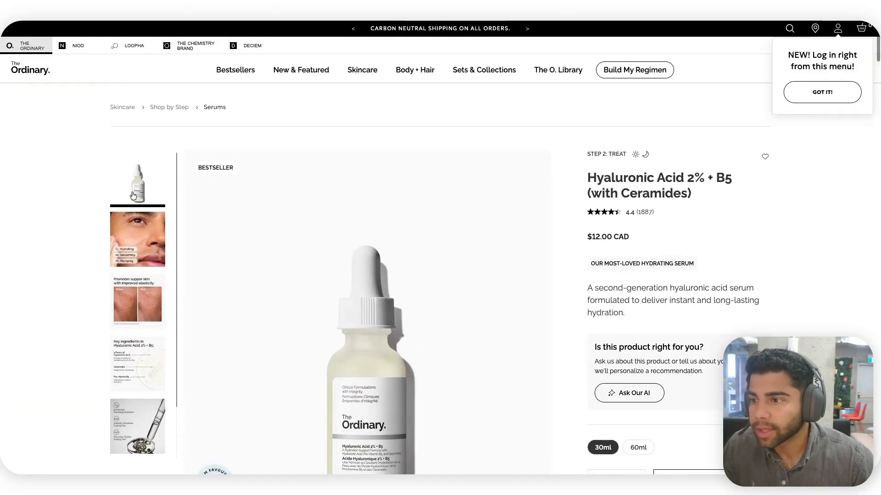
pyautogui.click(140, 353)
pyautogui.click(138, 399)
pyautogui.scroll(-5, 138, 399)
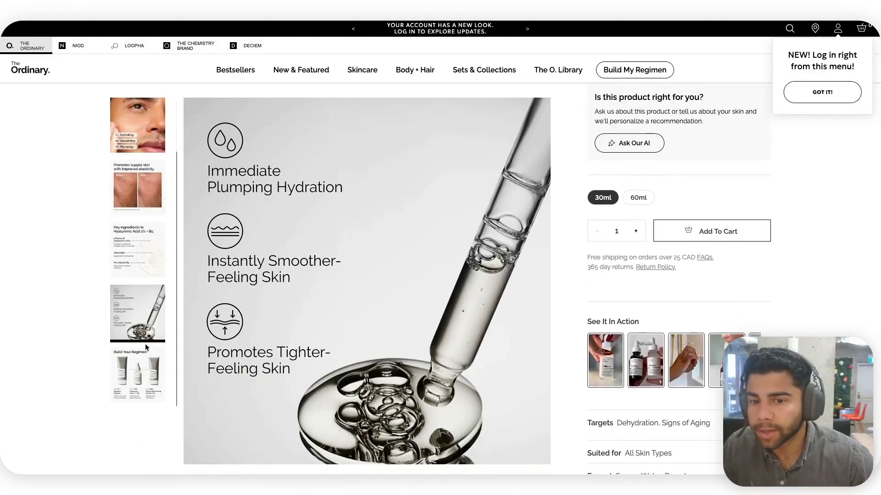
pyautogui.click(145, 356)
pyautogui.scroll(-2, 662, 388)
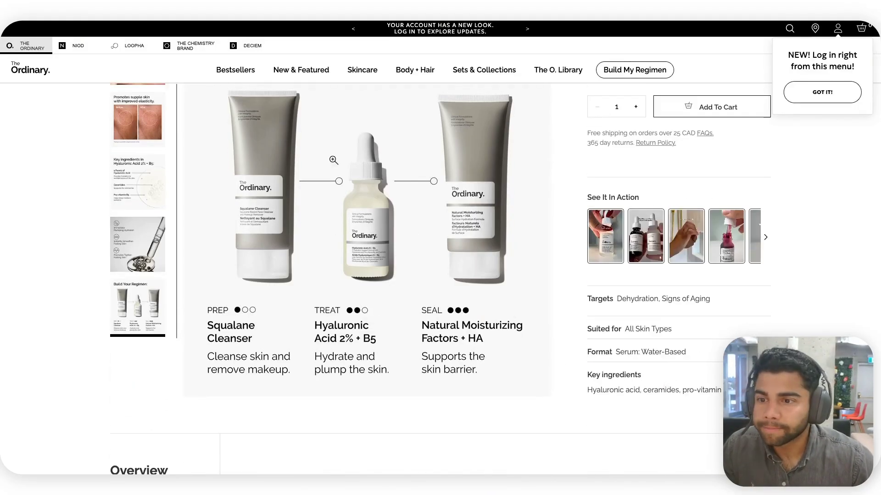
pyautogui.scroll(7, 351, 156)
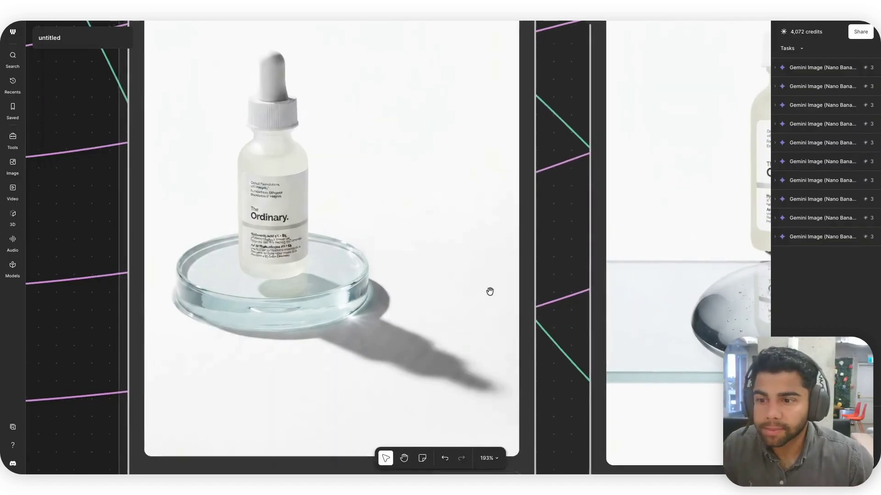
# - Return to the workflow canvas and compare the first three generated images in the upper row up close
pyautogui.scroll(3, 494, 289)
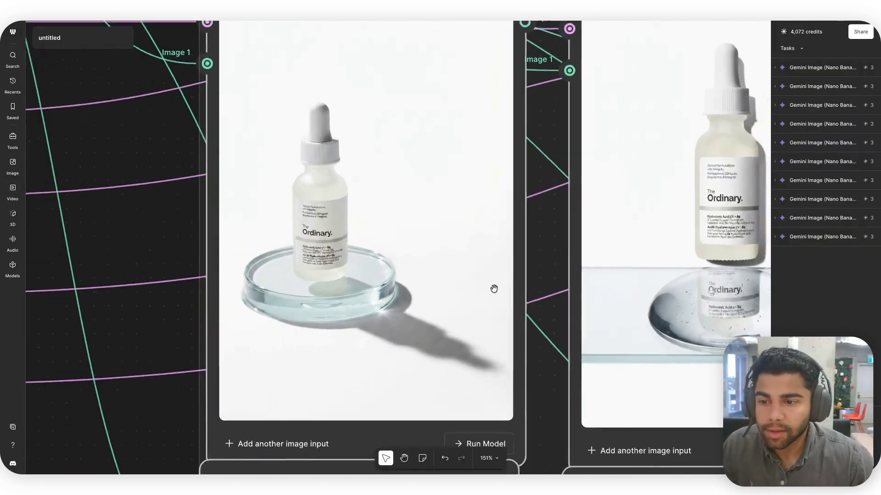
pyautogui.hscroll(5, 495, 288)
pyautogui.scroll(-3, 495, 289)
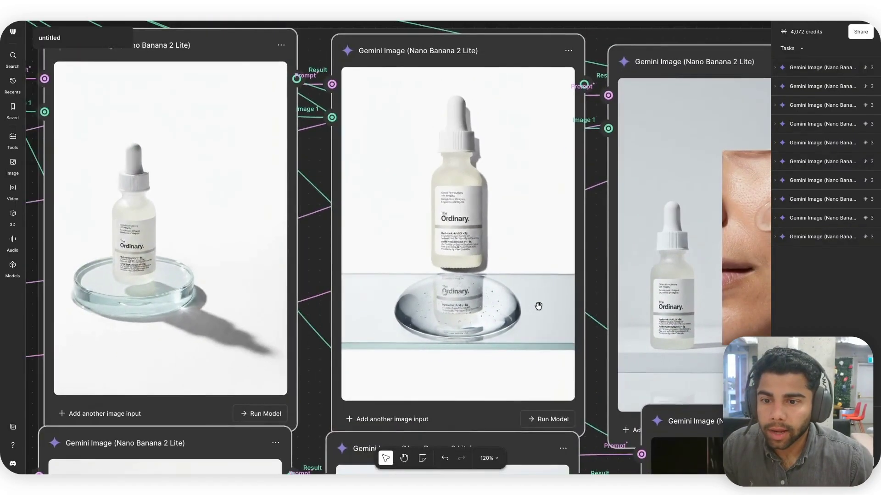
pyautogui.scroll(-2, 538, 305)
pyautogui.hscroll(3, 539, 305)
pyautogui.scroll(-2, 540, 305)
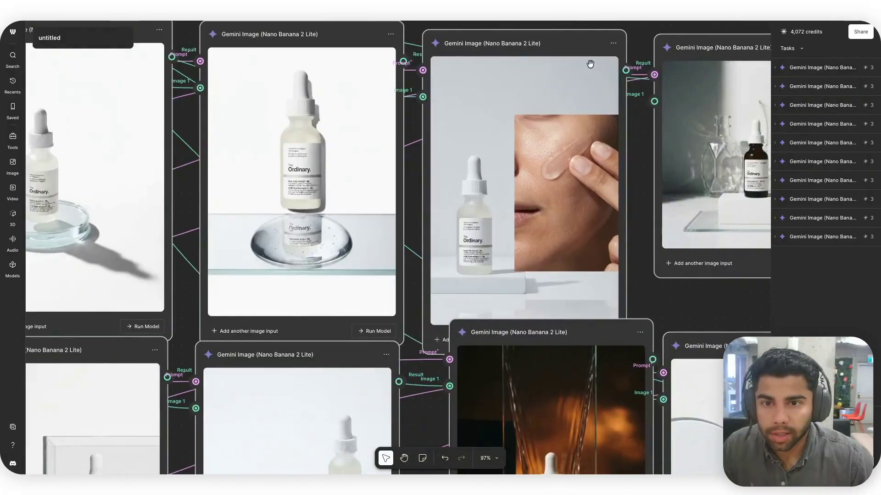
pyautogui.scroll(-1, 559, 49)
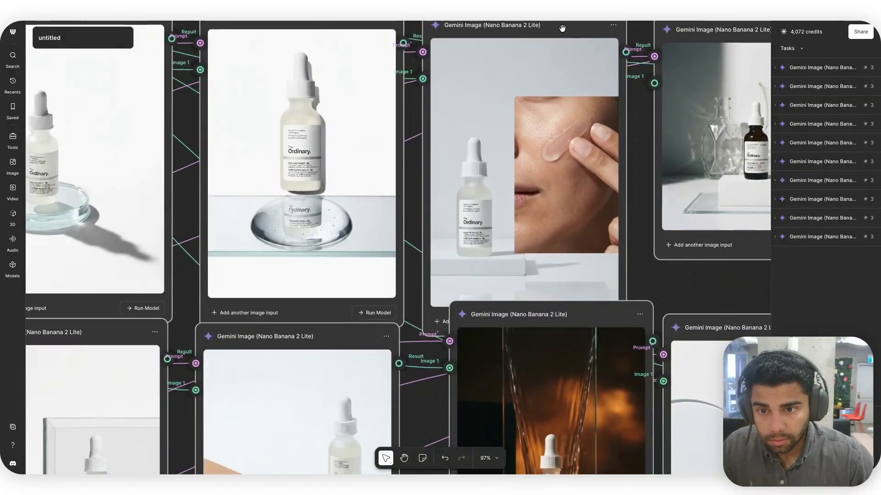
pyautogui.scroll(-5, 622, 278)
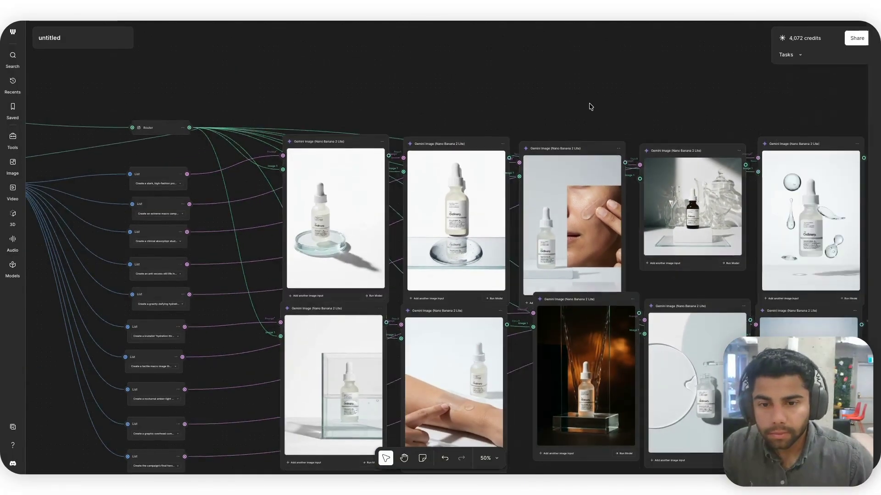
# - Set the upper row's third image node to a 5:4 aspect ratio and rerun it
pyautogui.click(603, 127)
pyautogui.scroll(10, 604, 127)
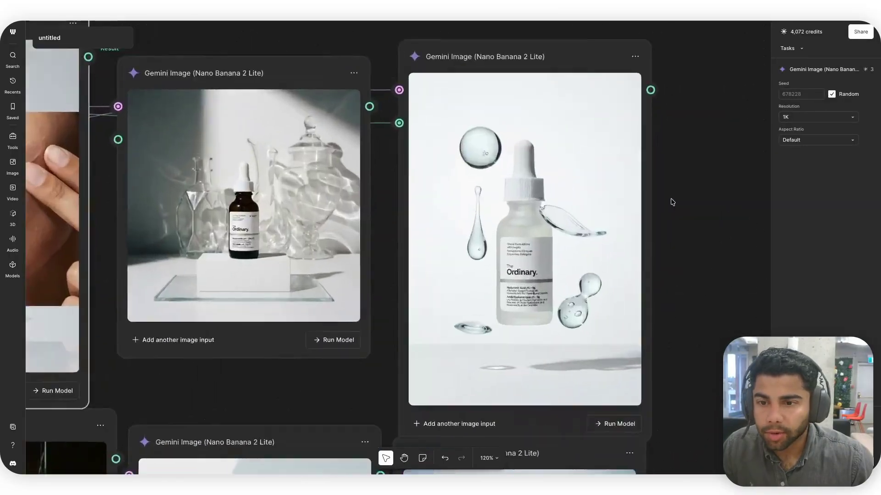
pyautogui.scroll(-6, 385, 222)
pyautogui.hscroll(-3, 233, 273)
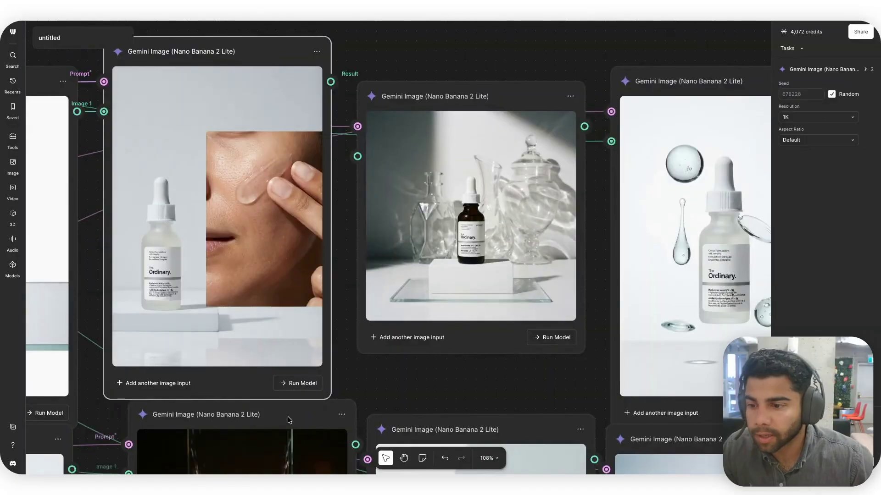
pyautogui.click(816, 140)
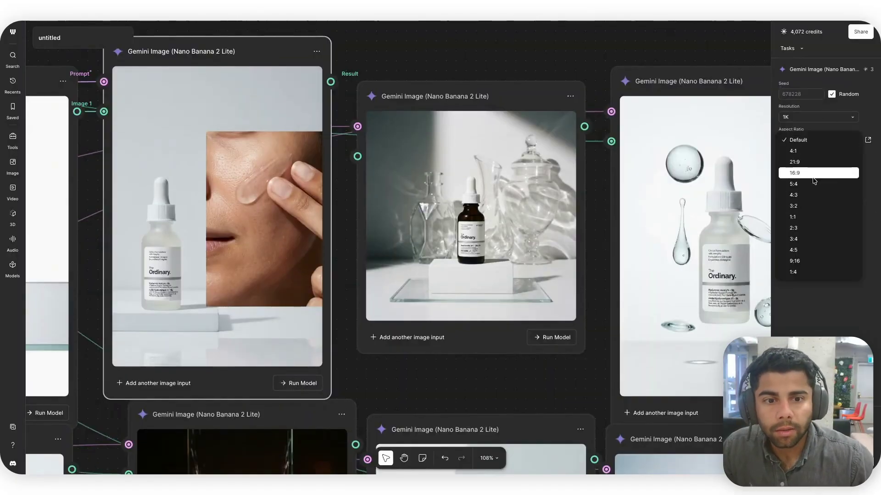
pyautogui.click(808, 184)
pyautogui.click(296, 383)
# - Connect the Router's output to the image input of the upper row's fourth image node and rerun that node
pyautogui.scroll(5, 538, 225)
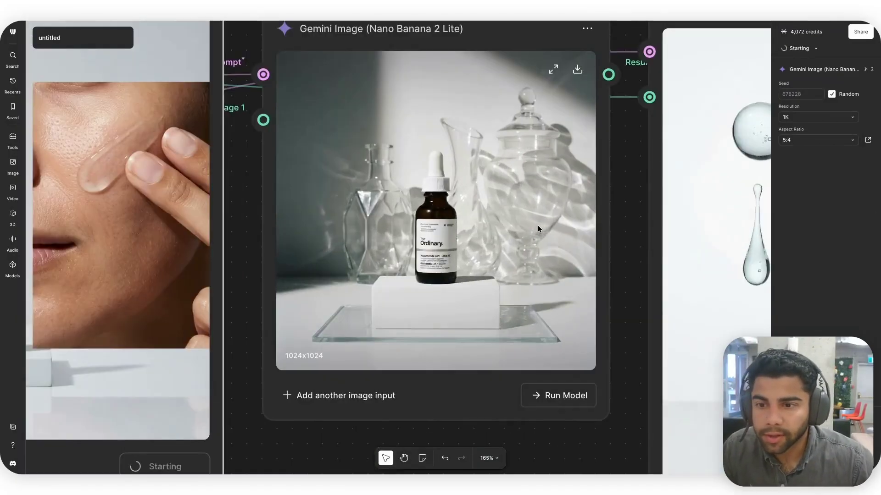
pyautogui.scroll(-8, 538, 226)
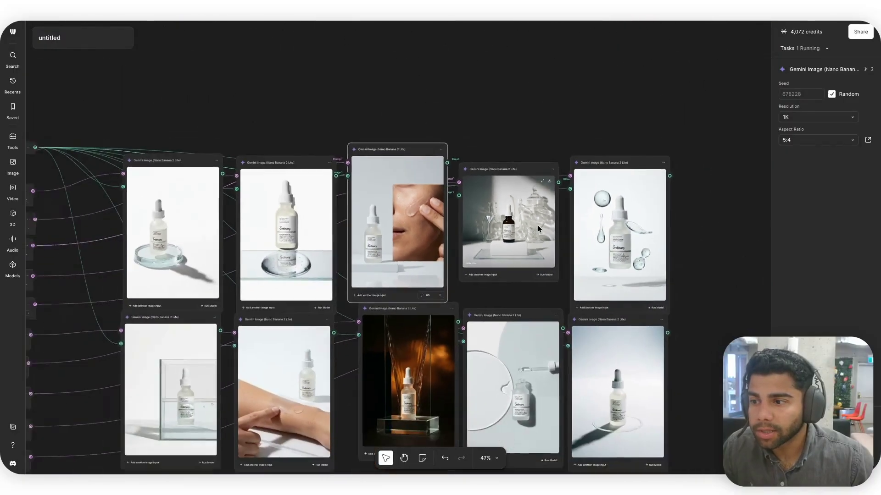
pyautogui.scroll(7, 538, 224)
pyautogui.scroll(-3, 512, 224)
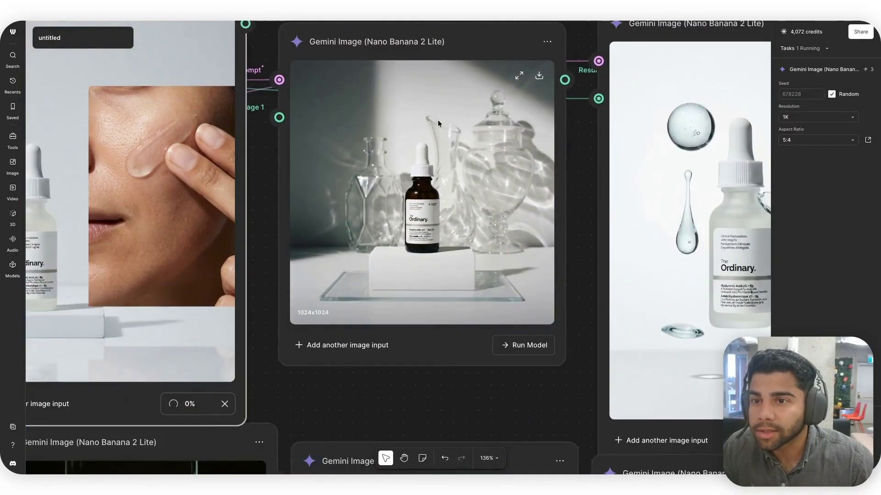
pyautogui.scroll(-2, 469, 151)
pyautogui.click(469, 151)
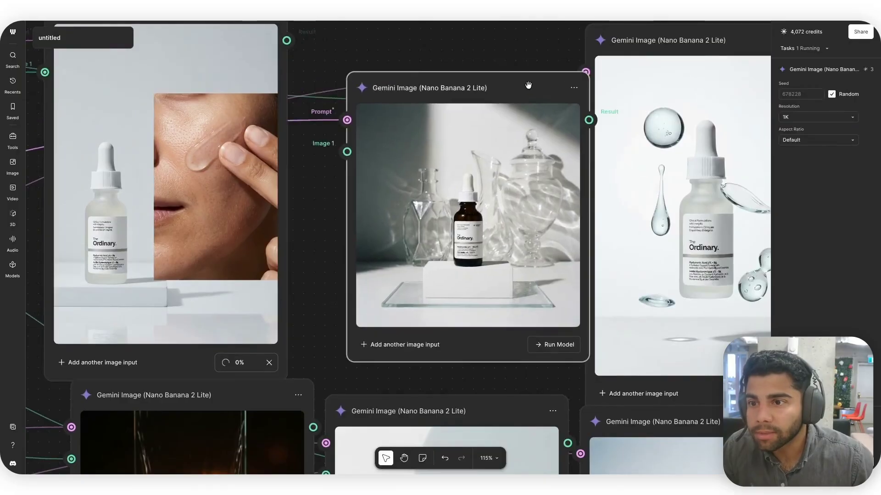
pyautogui.scroll(-5, 523, 137)
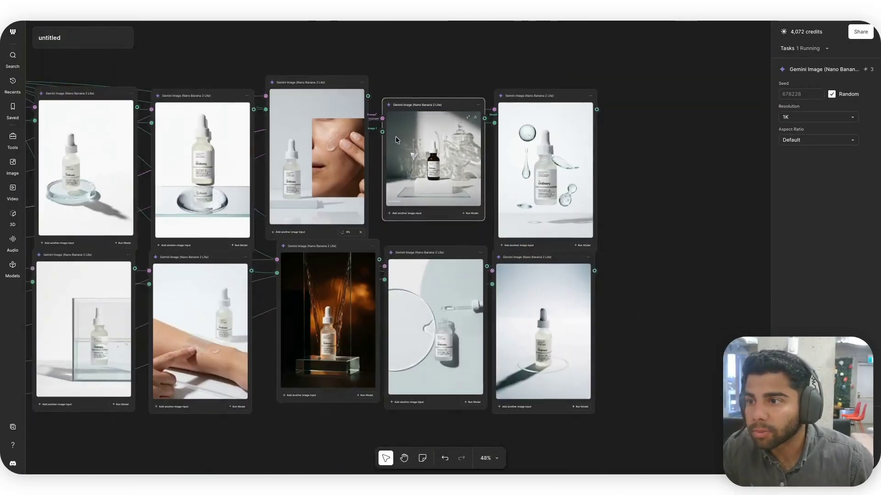
pyautogui.hscroll(-5, 396, 136)
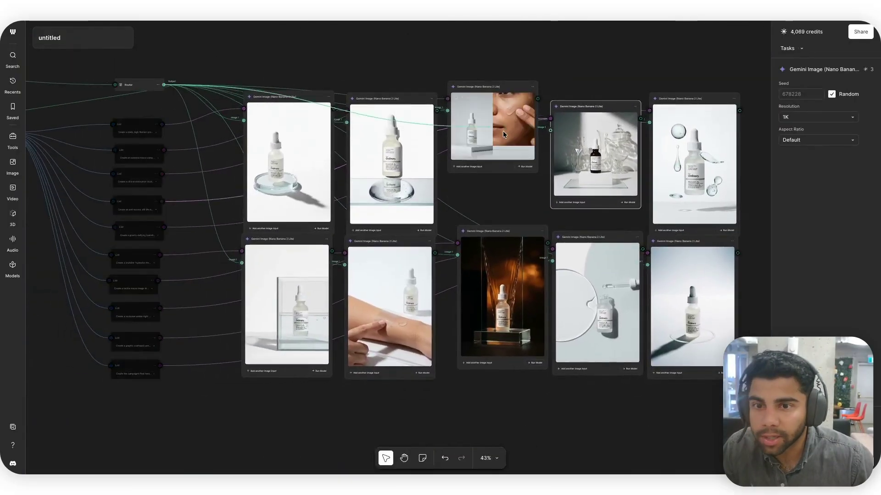
pyautogui.moveTo(551, 132); pyautogui.dragTo(550, 121)
pyautogui.scroll(10, 586, 209)
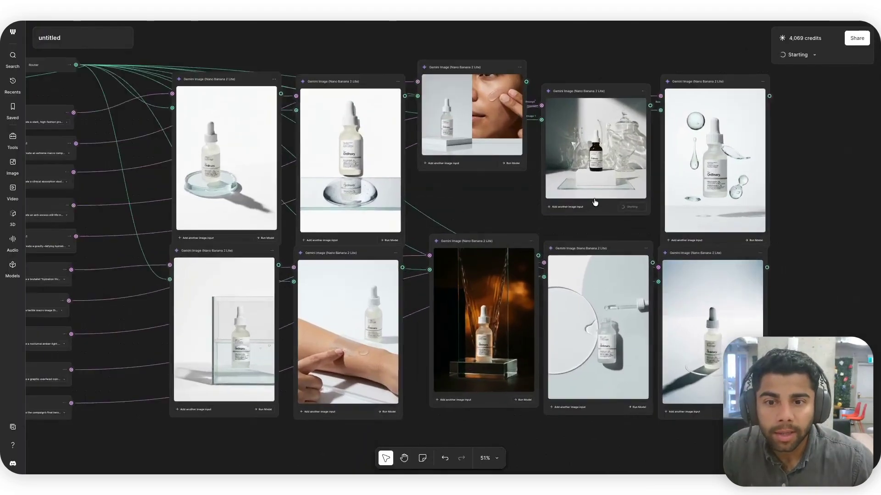
# - Inspect the upper row's fourth image up close and view the fifth image enlarged
pyautogui.scroll(5, 597, 203)
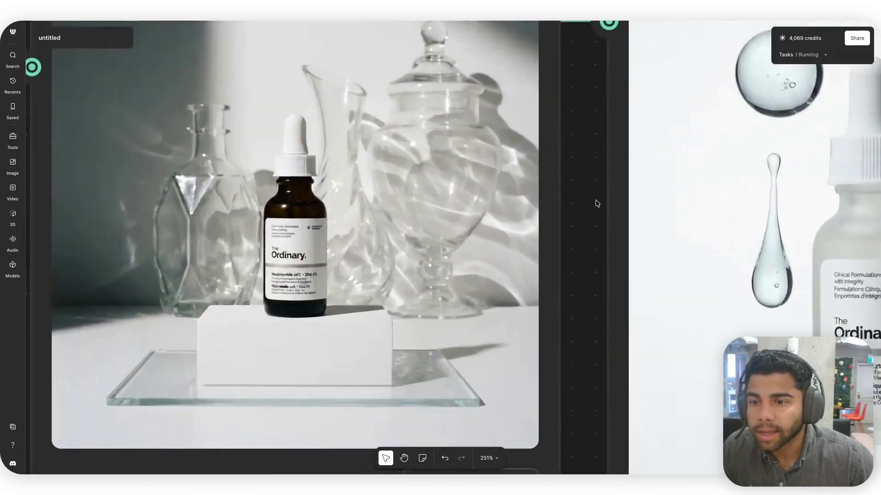
pyautogui.scroll(-5, 596, 199)
pyautogui.scroll(3, 515, 168)
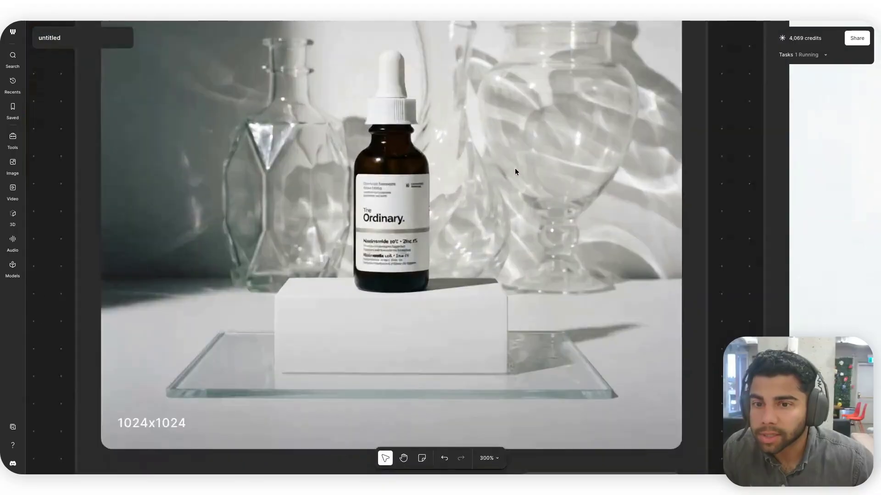
pyautogui.scroll(-6, 516, 168)
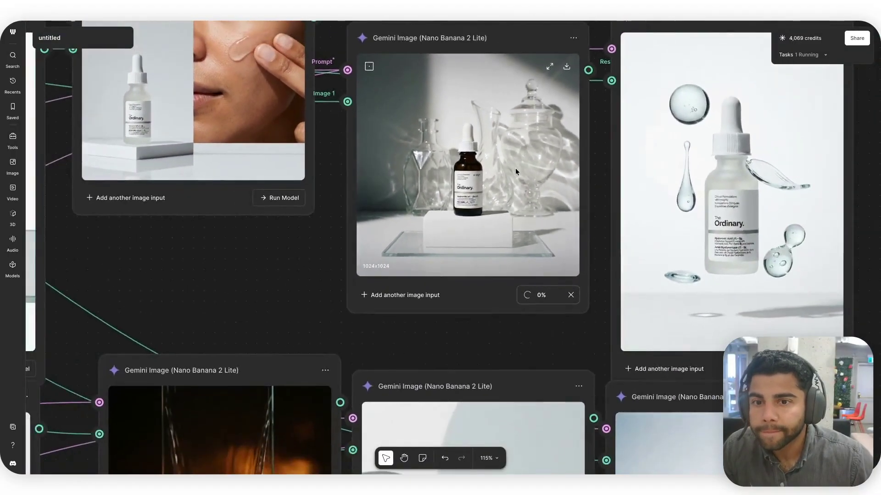
pyautogui.hscroll(5, 515, 168)
pyautogui.scroll(3, 516, 166)
pyautogui.scroll(3, 491, 157)
pyautogui.click(515, 62)
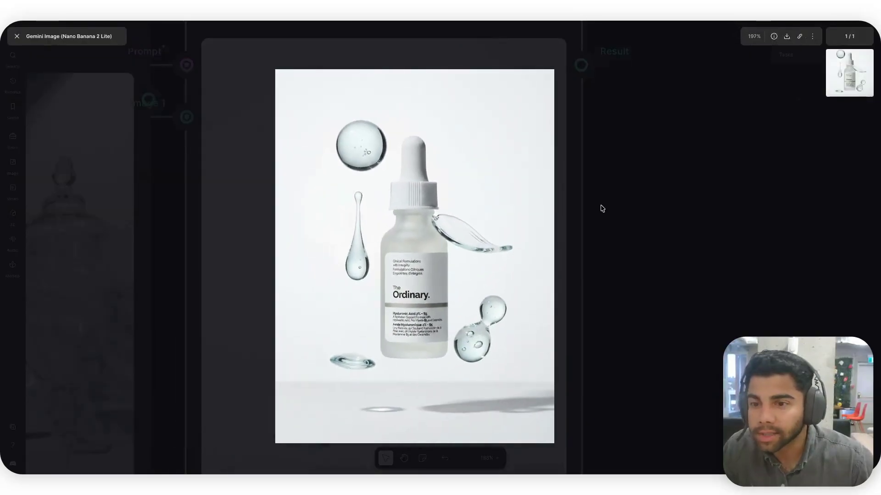
pyautogui.click(16, 35)
# - Compare the reference photo of the bottle with blue droplets with the upper row's fifth generated image
pyautogui.scroll(-10, 392, 254)
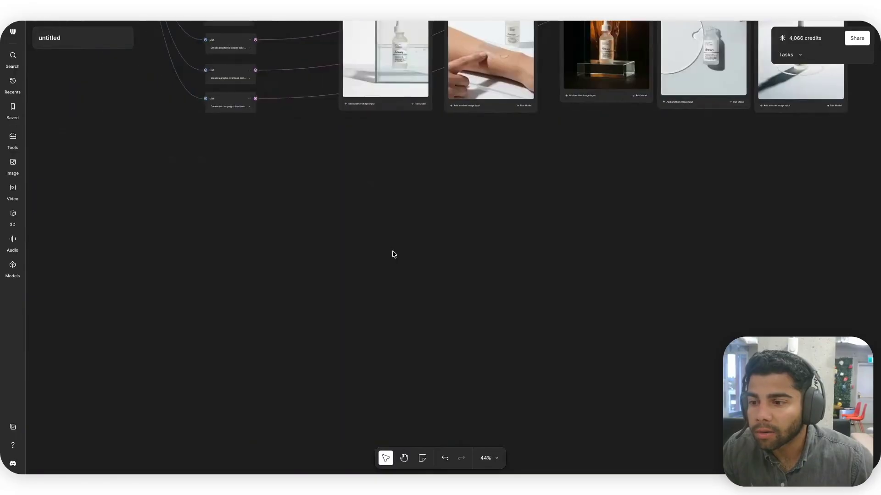
pyautogui.hscroll(-10, 392, 253)
pyautogui.scroll(8, 195, 309)
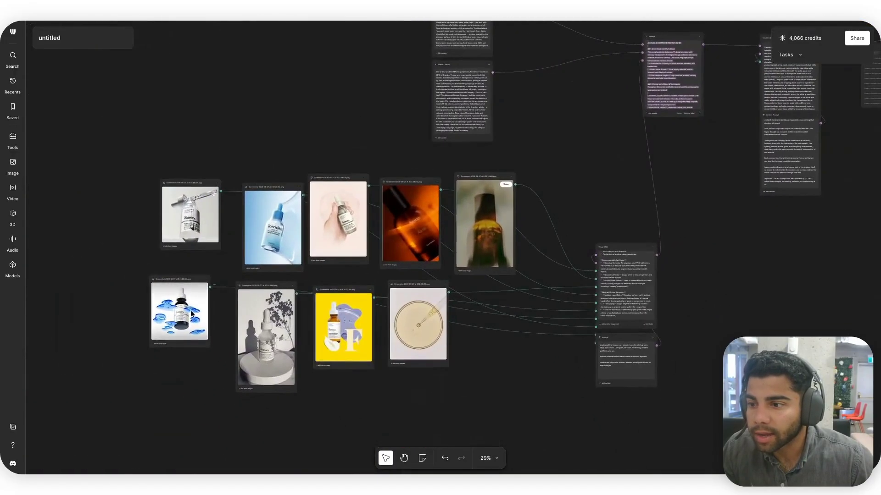
pyautogui.scroll(5, 194, 309)
pyautogui.scroll(-10, 214, 293)
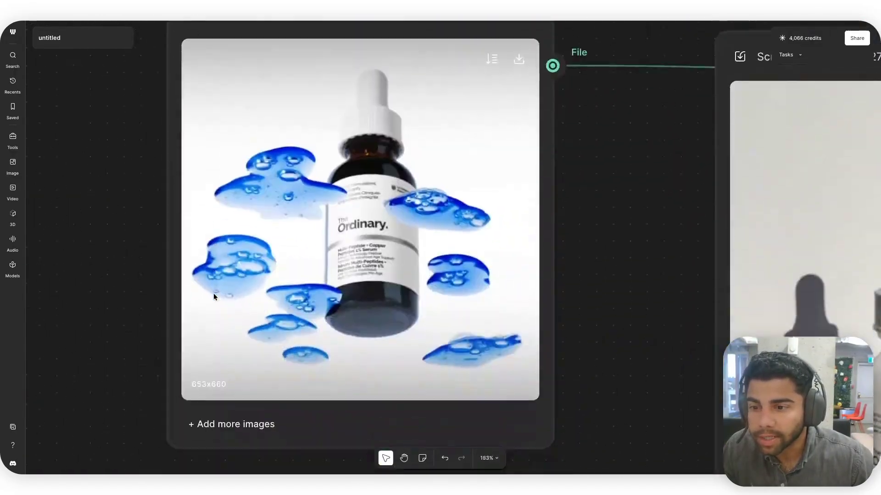
pyautogui.hscroll(10, 219, 296)
pyautogui.scroll(5, 226, 295)
pyautogui.scroll(-5, 226, 294)
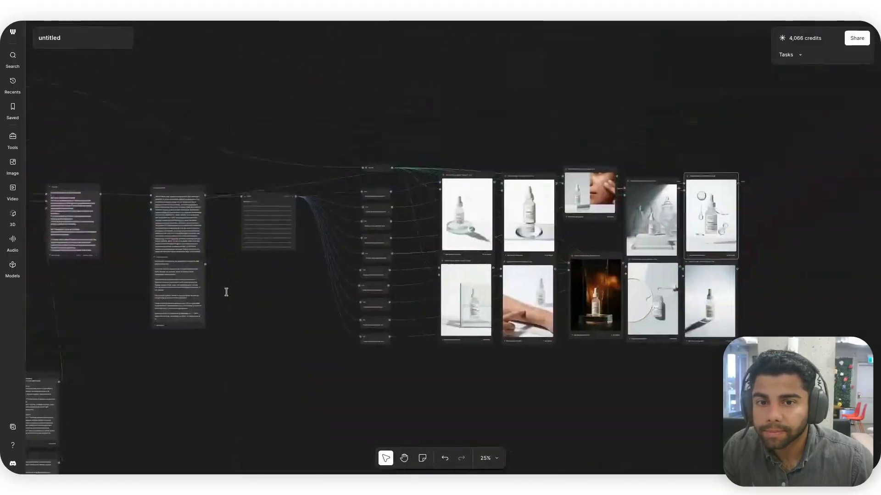
pyautogui.scroll(15, 226, 295)
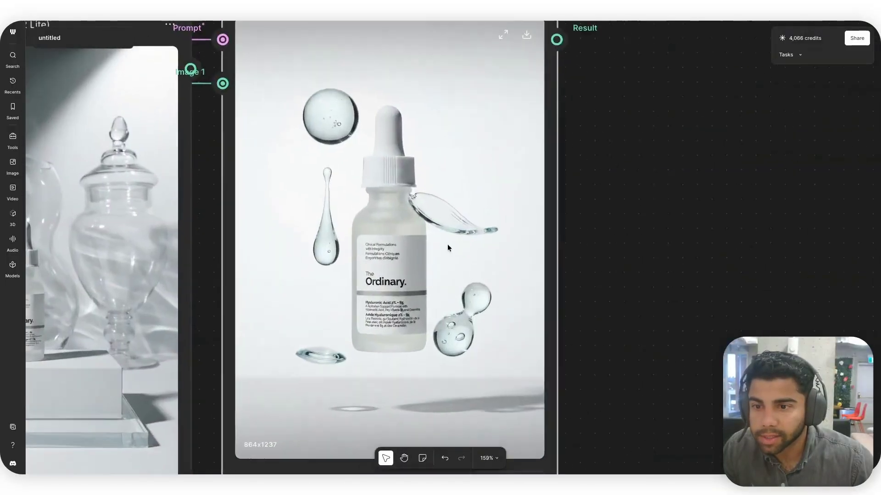
# - Inspect the upper row's fifth image of floating droplets up close and view the fourth image with the glass vessels enlarged
pyautogui.scroll(-10, 448, 246)
pyautogui.scroll(12, 447, 246)
pyautogui.scroll(-2, 447, 246)
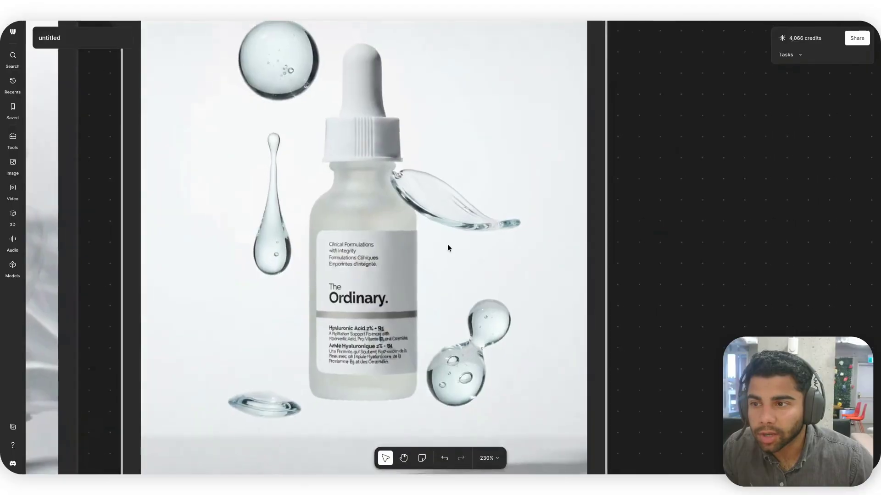
pyautogui.scroll(-6, 447, 244)
pyautogui.hscroll(-5, 448, 244)
pyautogui.scroll(10, 447, 244)
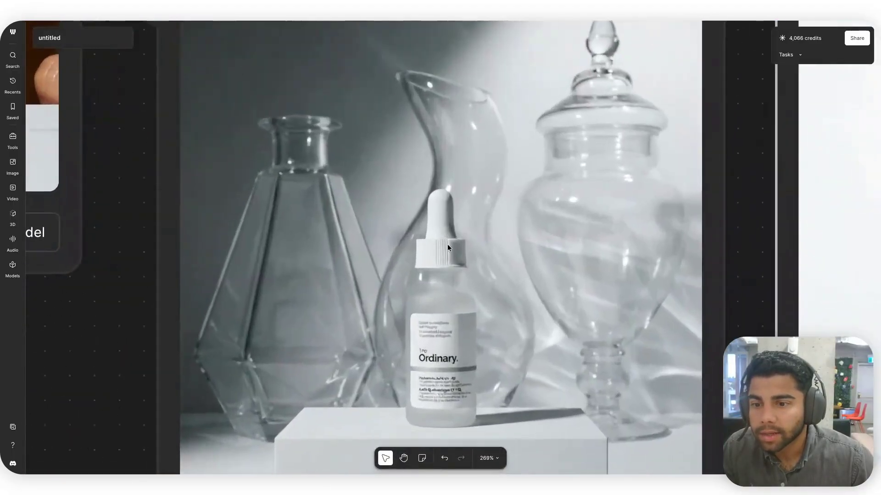
pyautogui.scroll(-5, 491, 202)
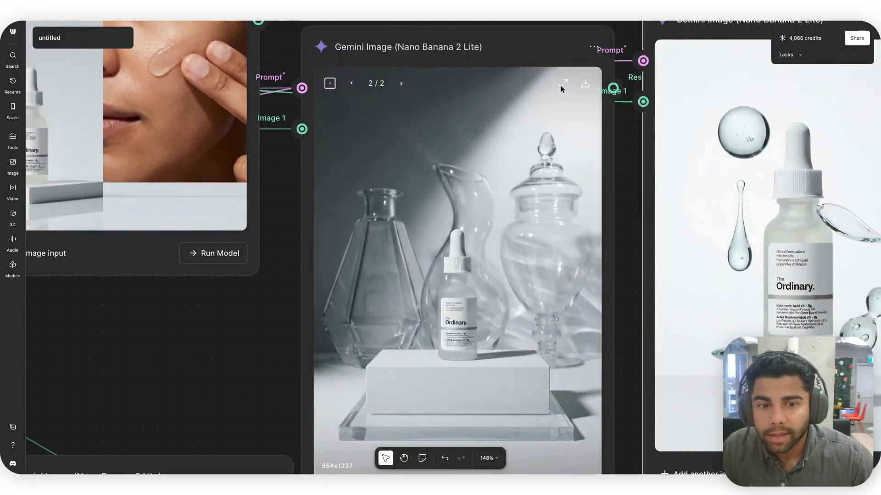
pyautogui.click(563, 84)
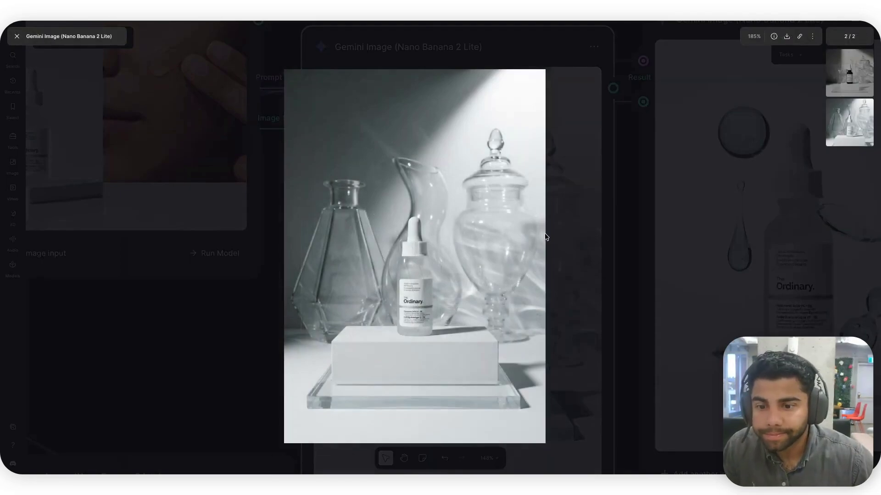
pyautogui.click(563, 254)
# - Inspect the lower row's fifth image up close, checking the bottle's label, the clear ring and the shadow
pyautogui.scroll(-5, 563, 255)
pyautogui.scroll(10, 564, 255)
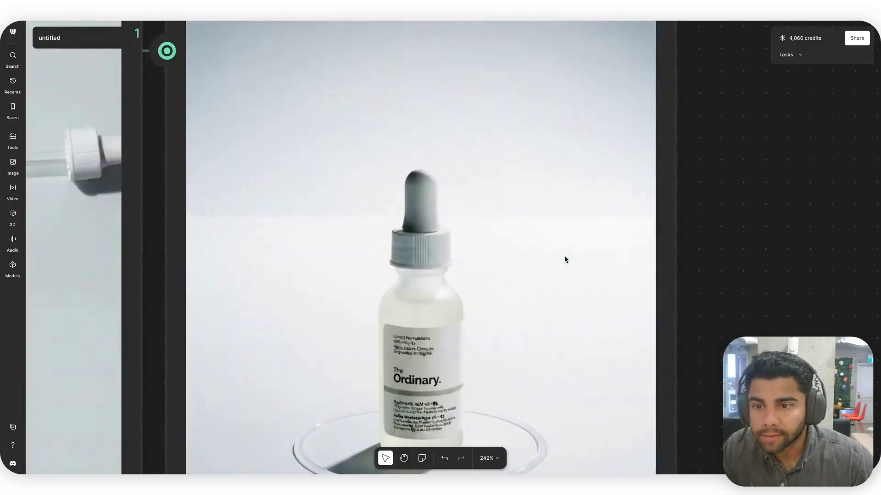
pyautogui.scroll(-4, 564, 258)
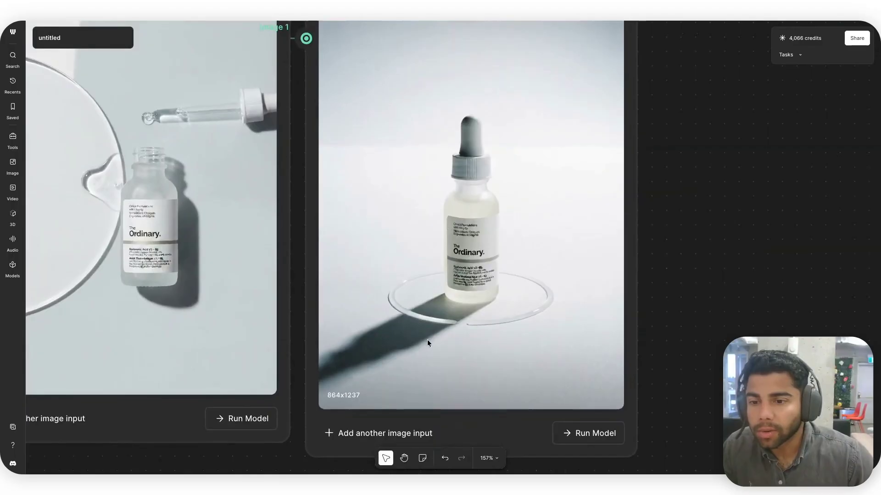
pyautogui.scroll(5, 469, 324)
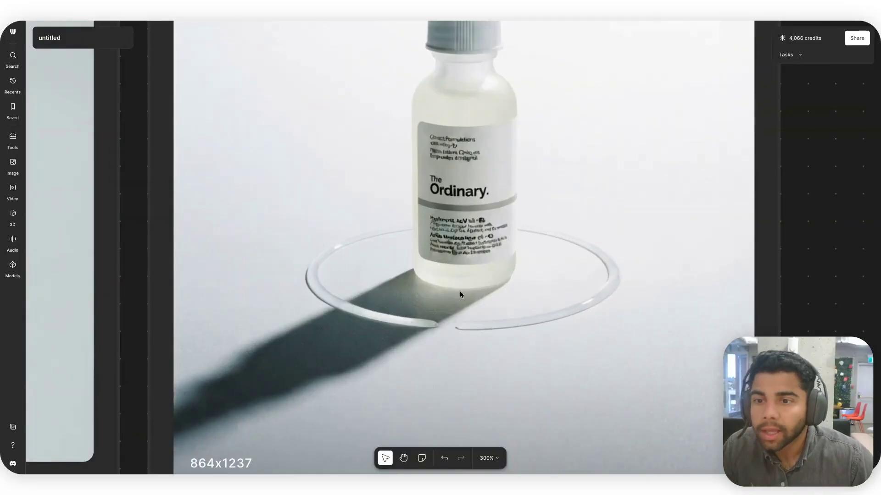
pyautogui.scroll(-5, 460, 291)
pyautogui.scroll(5, 451, 243)
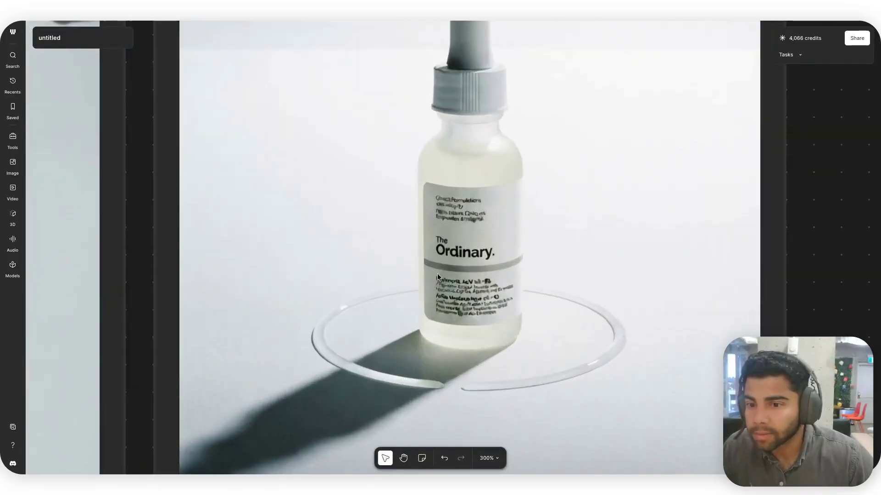
pyautogui.scroll(-5, 340, 304)
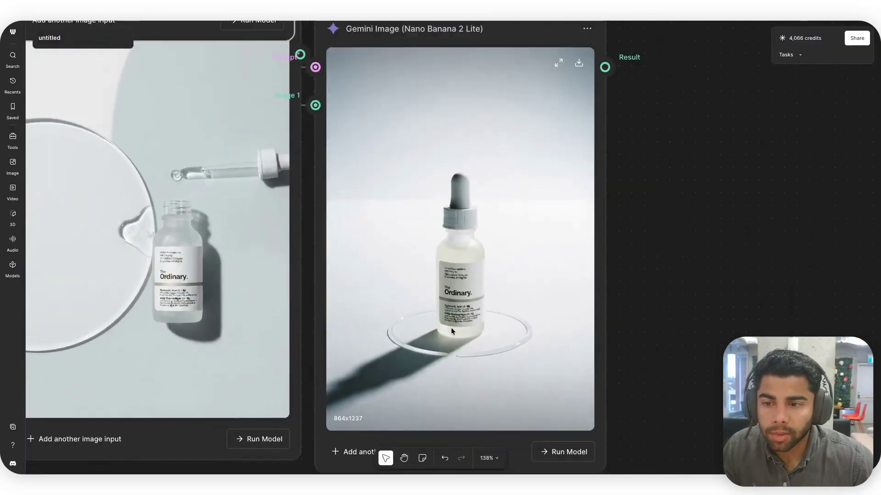
# - Examine the lower row's fourth image, checking the open bottle's label, the dropper and the serum on the glass disc
pyautogui.hscroll(-3, 444, 328)
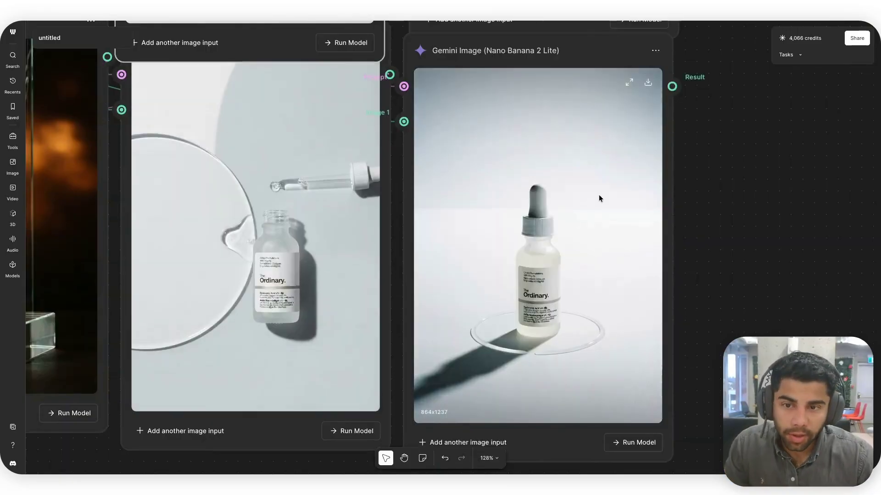
pyautogui.scroll(3, 571, 312)
pyautogui.scroll(-3, 571, 312)
pyautogui.hscroll(-5, 571, 315)
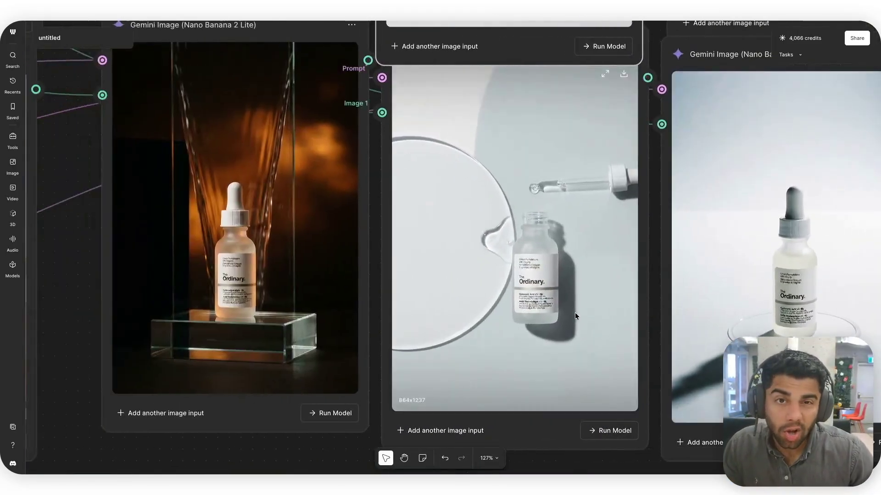
pyautogui.click(575, 301)
pyautogui.scroll(5, 575, 301)
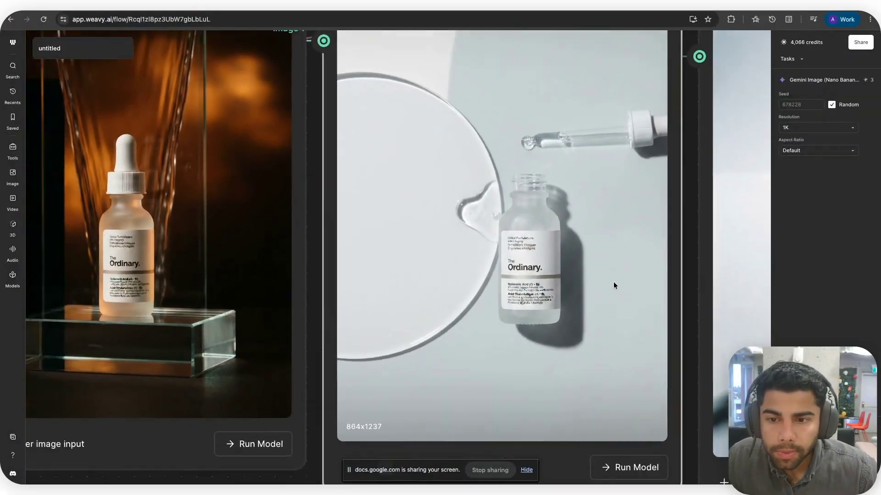
pyautogui.scroll(-5, 613, 282)
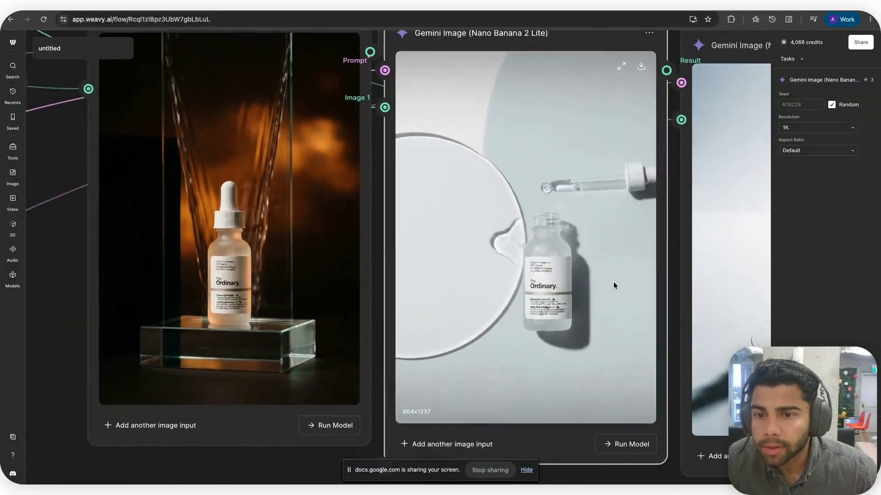
pyautogui.scroll(5, 613, 279)
pyautogui.scroll(-2, 593, 241)
pyautogui.scroll(-3, 594, 240)
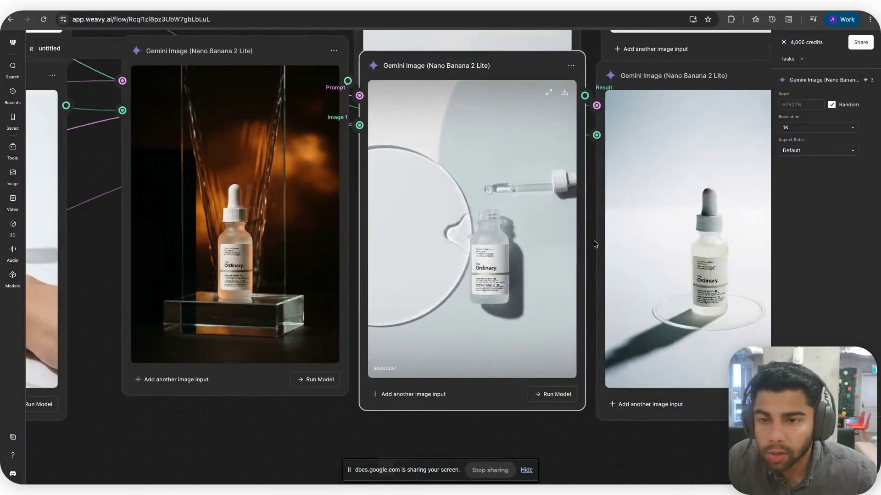
pyautogui.scroll(8, 593, 240)
pyautogui.scroll(-2, 594, 241)
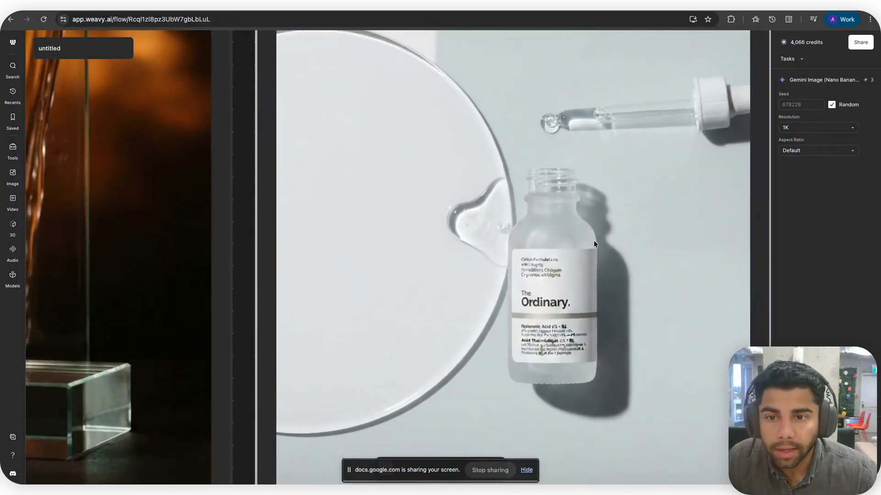
pyautogui.scroll(-2, 633, 167)
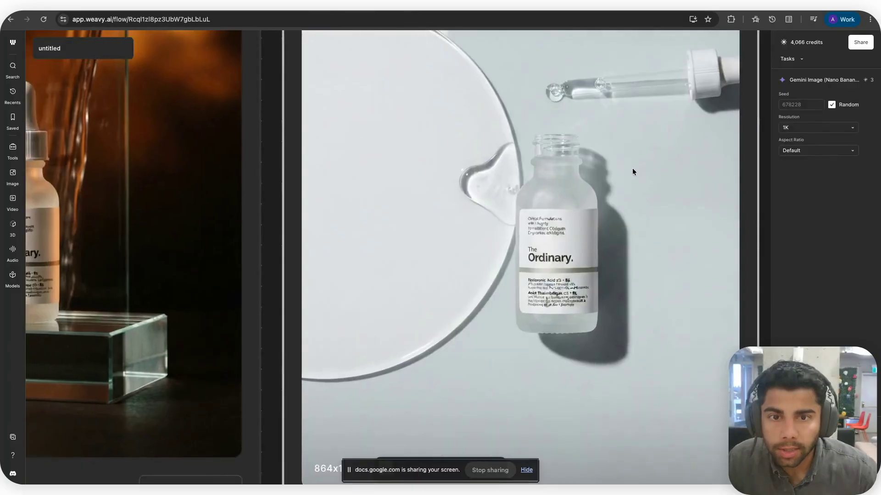
# - Inspect the lower row's third image, the amber-lit bottle on a glass block, and rerun its node
pyautogui.scroll(-1, 592, 200)
pyautogui.hscroll(-5, 571, 224)
pyautogui.scroll(2, 399, 234)
pyautogui.scroll(-3, 379, 231)
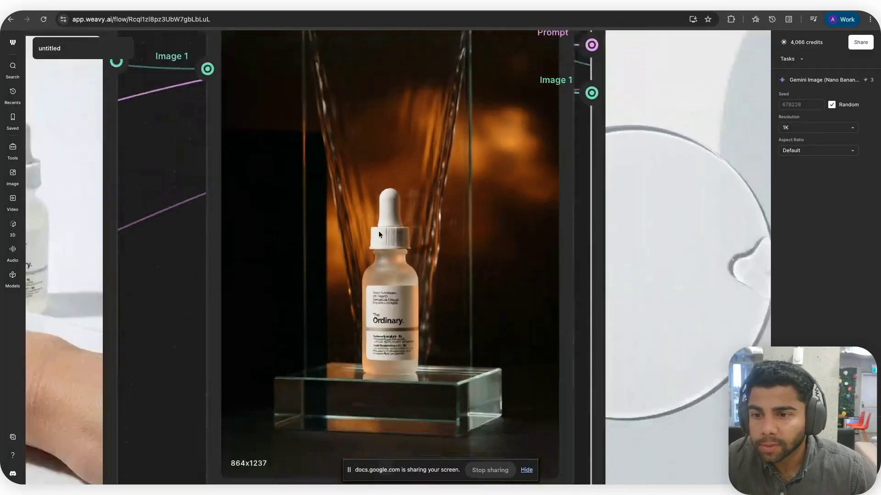
pyautogui.scroll(3, 379, 230)
pyautogui.scroll(2, 390, 230)
pyautogui.scroll(-3, 390, 230)
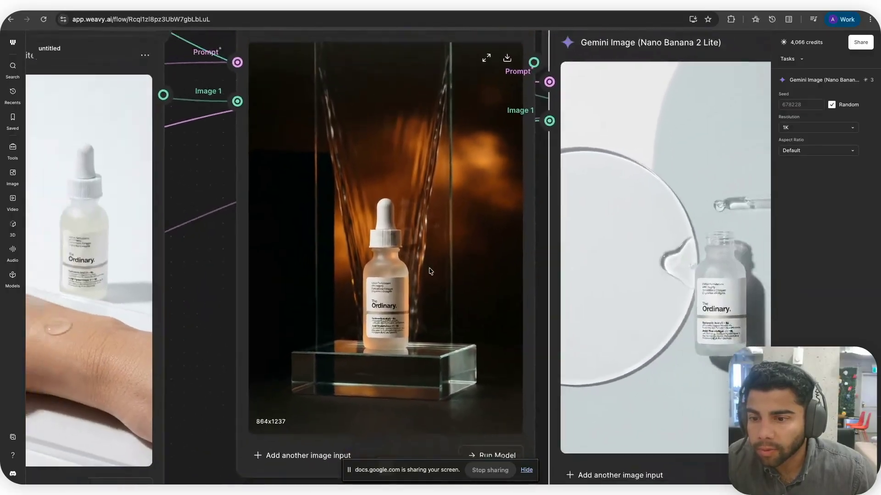
pyautogui.scroll(-2, 431, 269)
pyautogui.hotkey('ctrl', 'Return')
pyautogui.scroll(4, 415, 262)
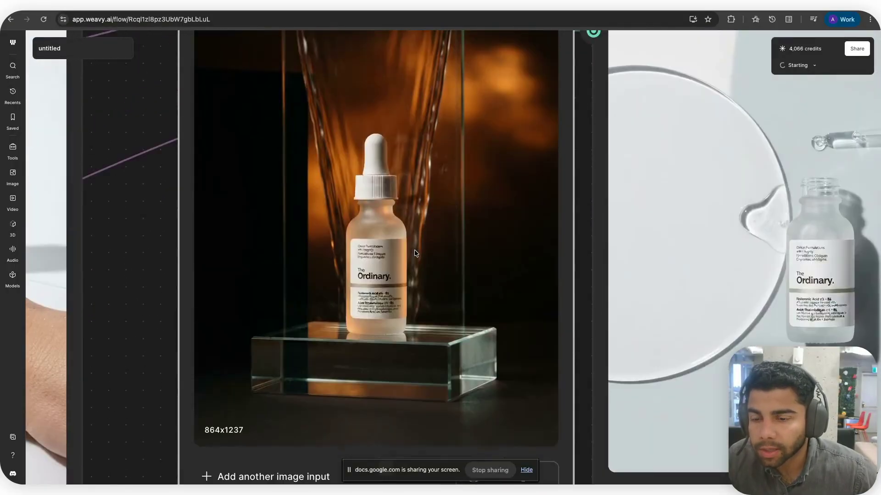
pyautogui.scroll(-5, 414, 253)
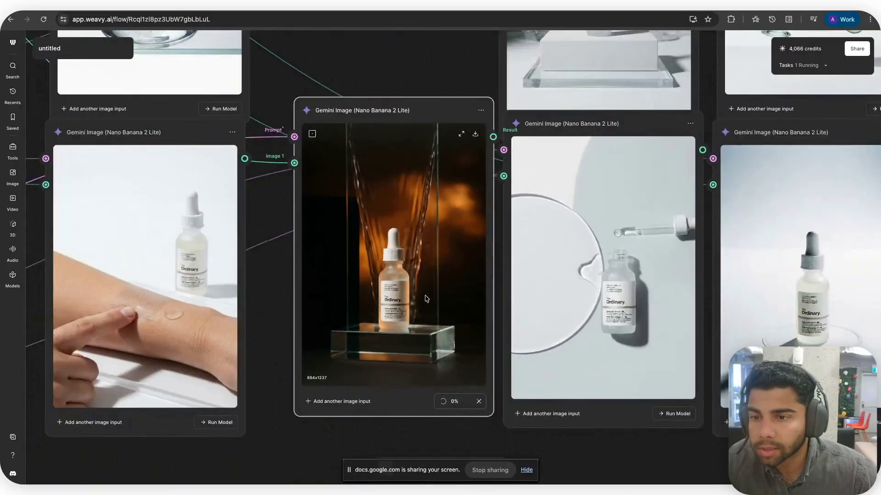
# - Examine the upper row's third image enlarged and up close, checking the bottle's label and the serum on the cheek
pyautogui.scroll(4, 401, 248)
pyautogui.scroll(5, 401, 250)
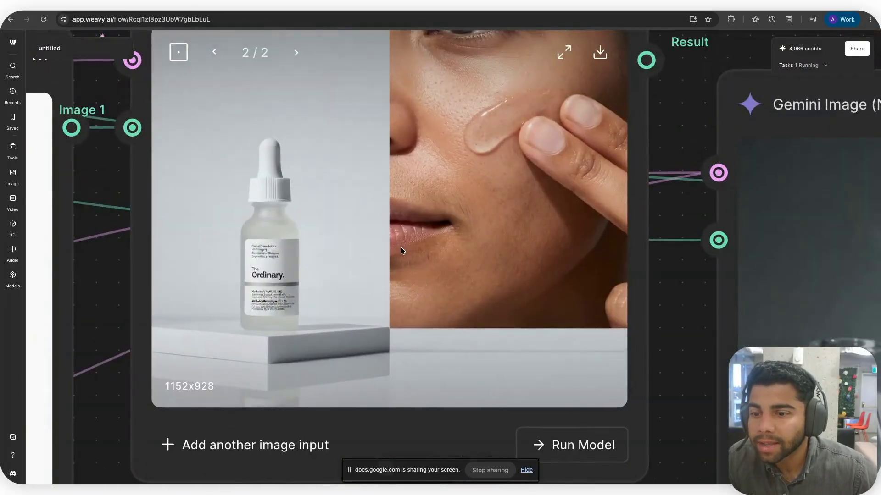
pyautogui.scroll(-2, 401, 247)
pyautogui.scroll(1, 401, 247)
pyautogui.click(514, 112)
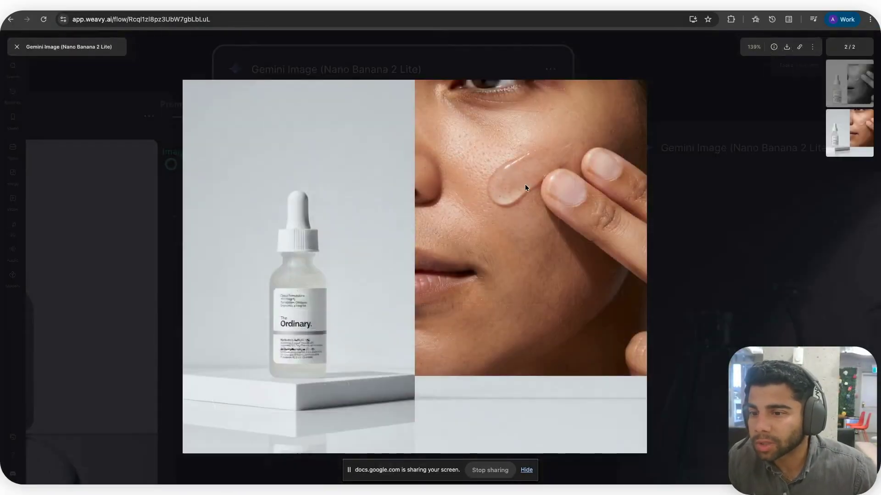
pyautogui.press('Escape')
pyautogui.scroll(2, 527, 189)
pyautogui.scroll(2, 452, 166)
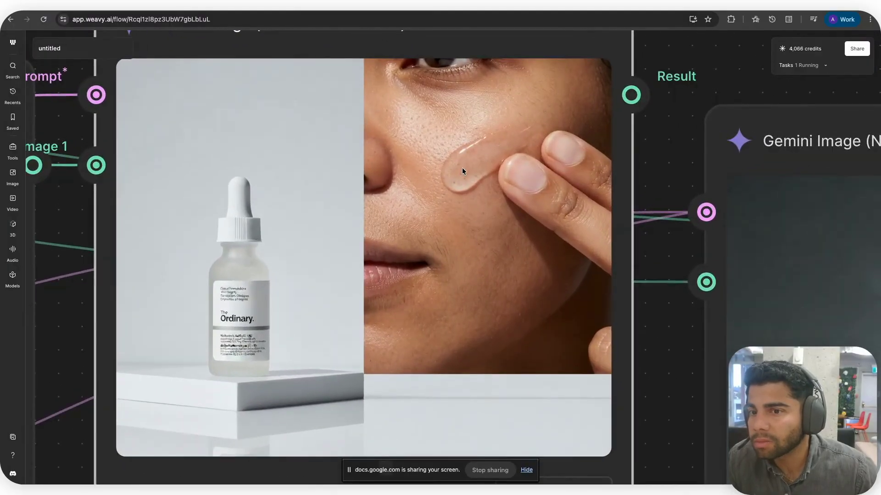
pyautogui.scroll(-5, 541, 102)
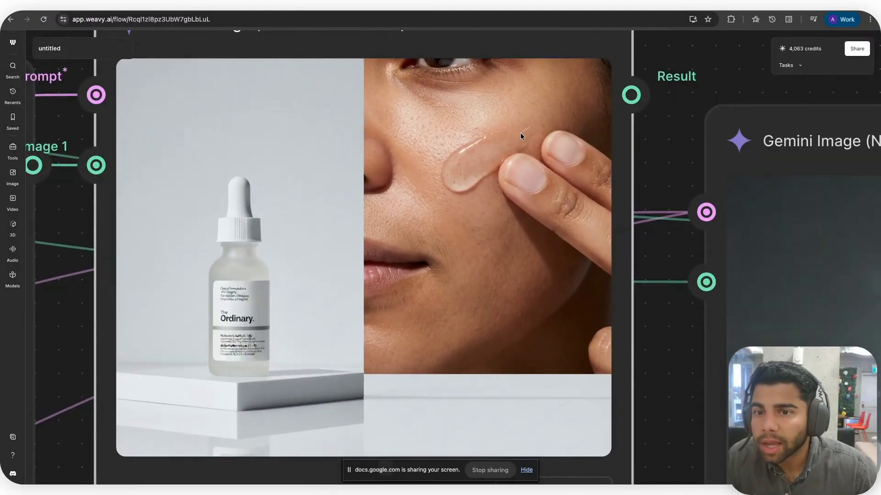
# - Review the regenerated amber-lit bottle image in the lower row's third node at enlarged size
pyautogui.hscroll(10, 488, 171)
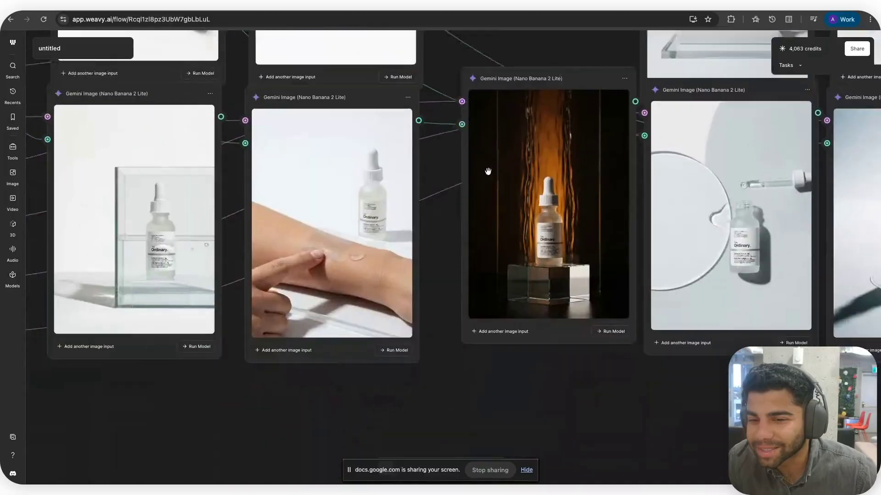
pyautogui.scroll(4, 488, 172)
pyautogui.scroll(2, 492, 173)
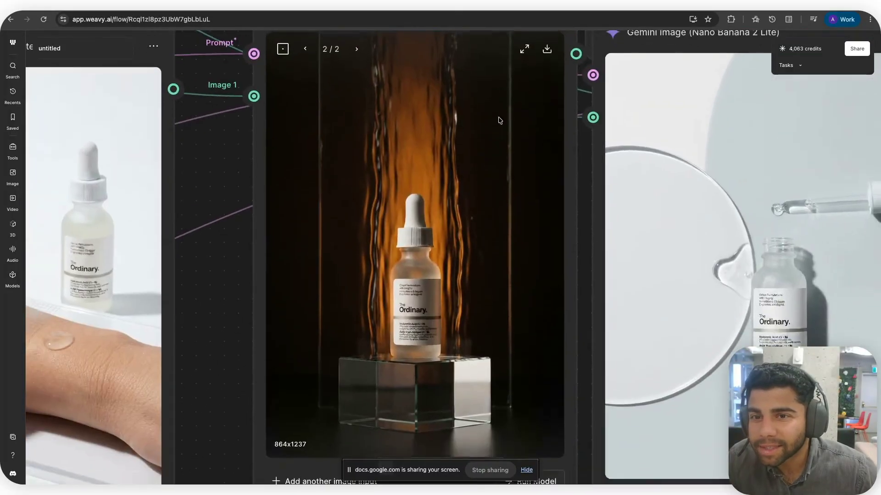
pyautogui.doubleClick(509, 79)
pyautogui.click(601, 339)
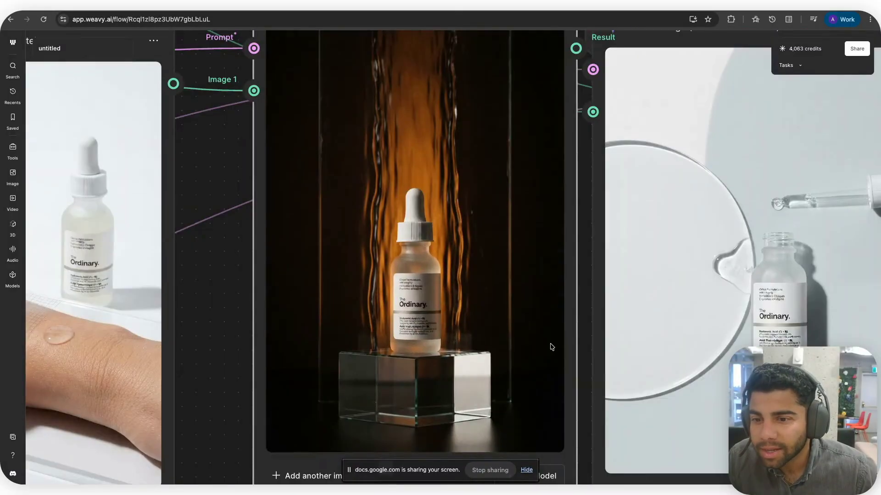
# - Set the lower row's third image node to a 16:9 aspect ratio, rerun it and view its current image enlarged
pyautogui.scroll(-3, 466, 344)
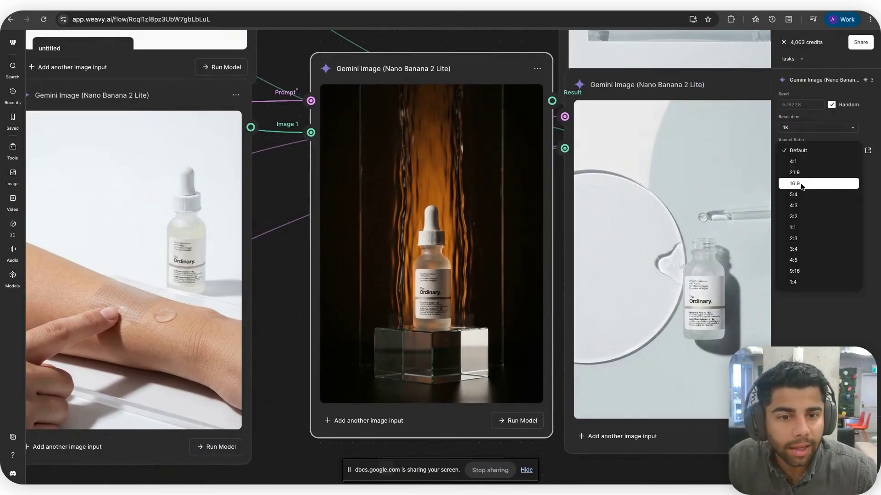
pyautogui.click(802, 184)
pyautogui.scroll(-2, 514, 440)
pyautogui.click(516, 446)
pyautogui.scroll(4, 515, 442)
pyautogui.scroll(-1, 484, 256)
pyautogui.doubleClick(495, 180)
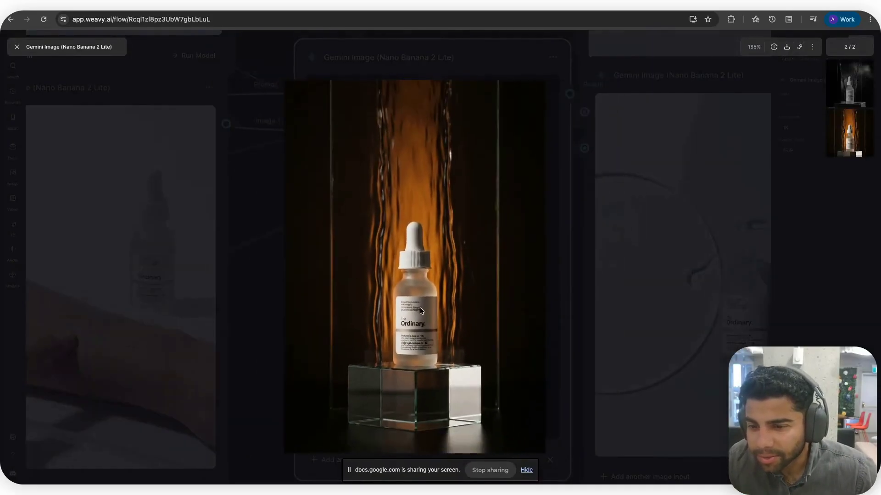
pyautogui.press('Escape')
# - View the lower row's second image enlarged, checking the grid texture on the forearm and the bottle's label
pyautogui.scroll(-2, 433, 274)
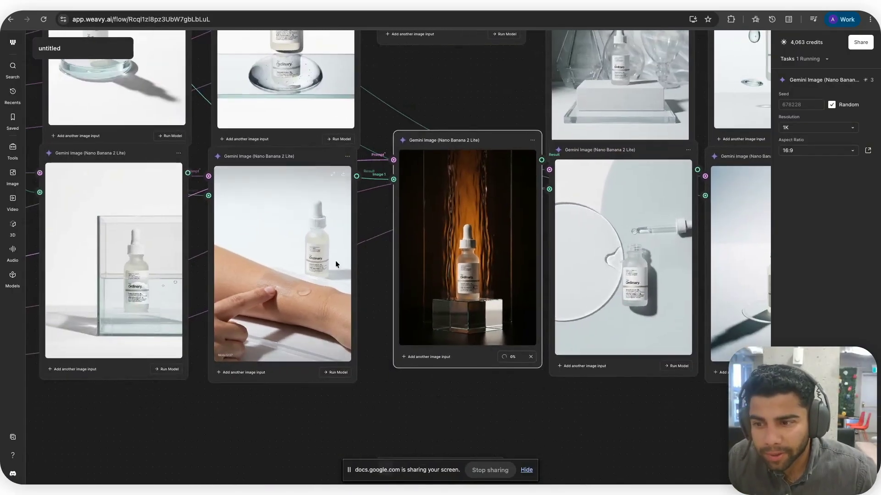
pyautogui.doubleClick(330, 176)
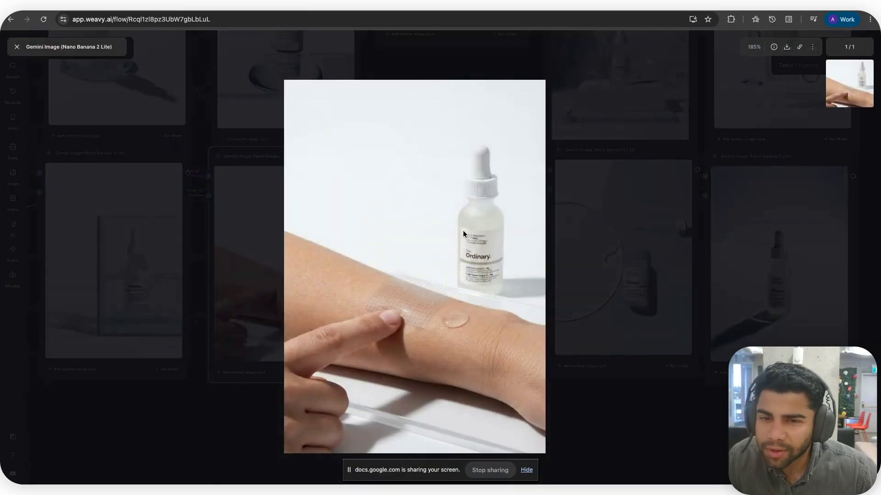
pyautogui.scroll(3, 516, 269)
pyautogui.scroll(2, 433, 316)
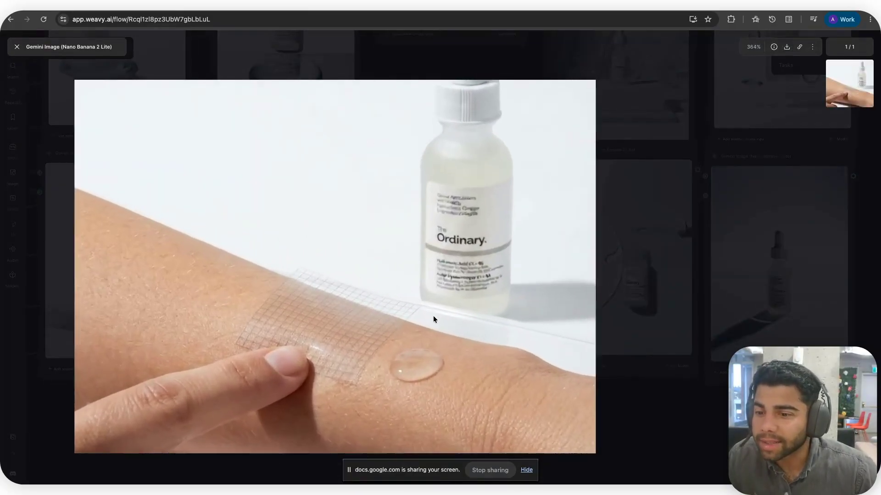
pyautogui.scroll(-3, 434, 314)
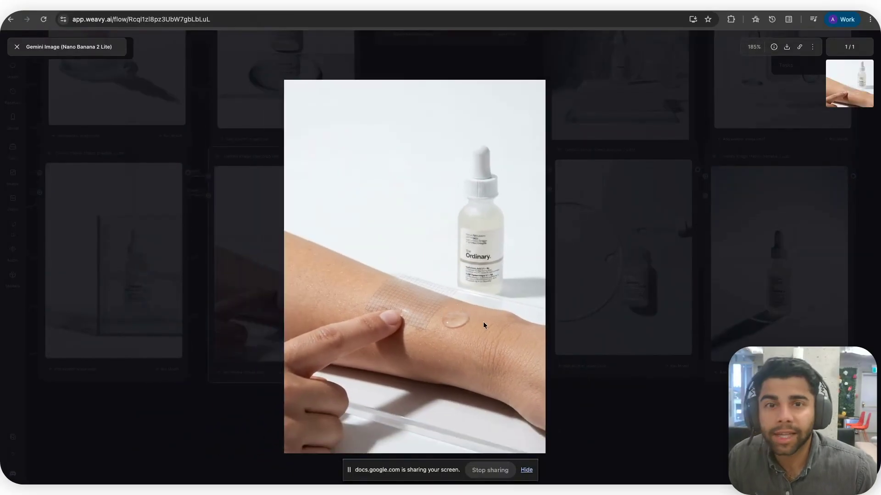
pyautogui.press('Escape')
pyautogui.scroll(5, 278, 244)
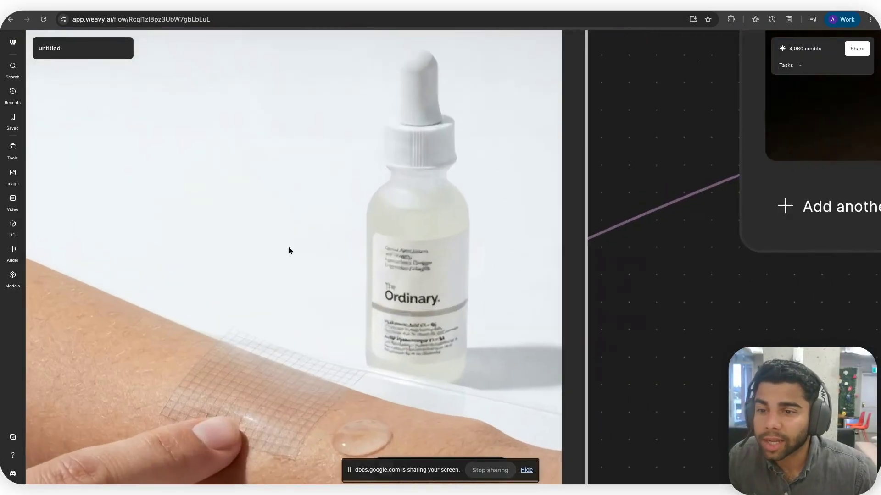
# - Set the lower row's first image node, the bottle in a glass tank, to a 16:9 aspect ratio and rerun it
pyautogui.scroll(-5, 289, 250)
pyautogui.hscroll(-5, 289, 251)
pyautogui.scroll(5, 289, 250)
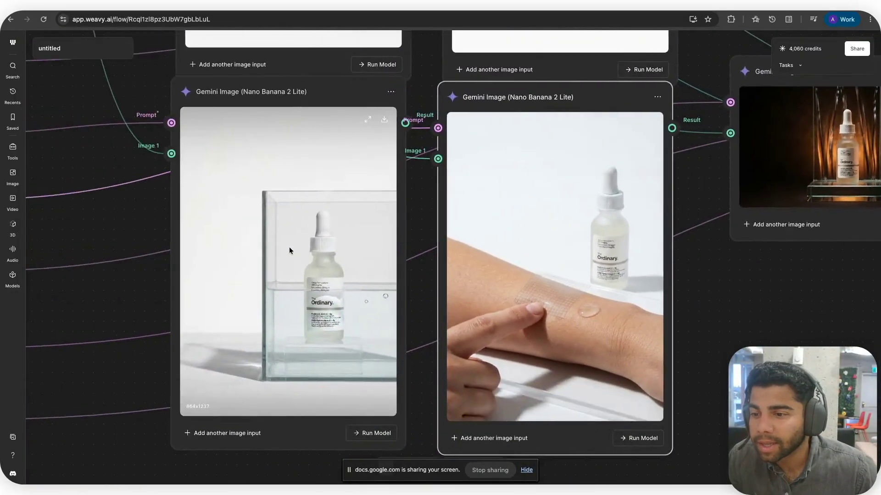
pyautogui.scroll(-2, 289, 251)
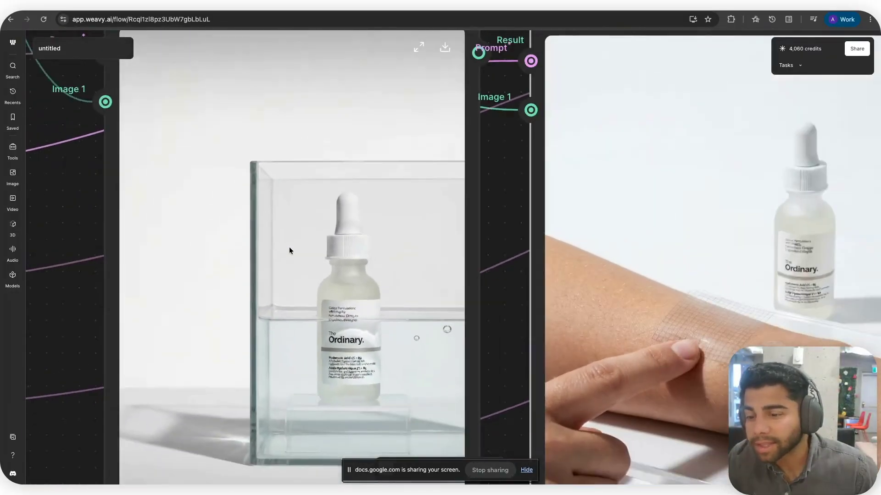
pyautogui.click(418, 65)
pyautogui.press('Escape')
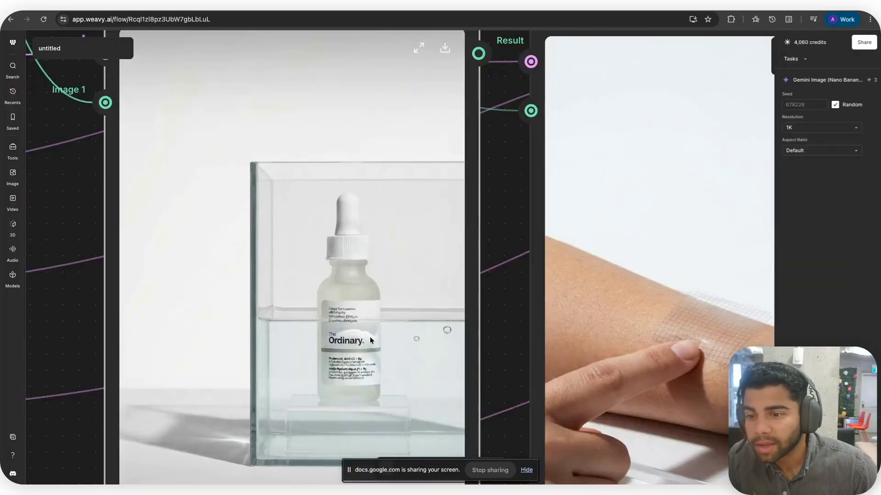
pyautogui.scroll(-3, 369, 340)
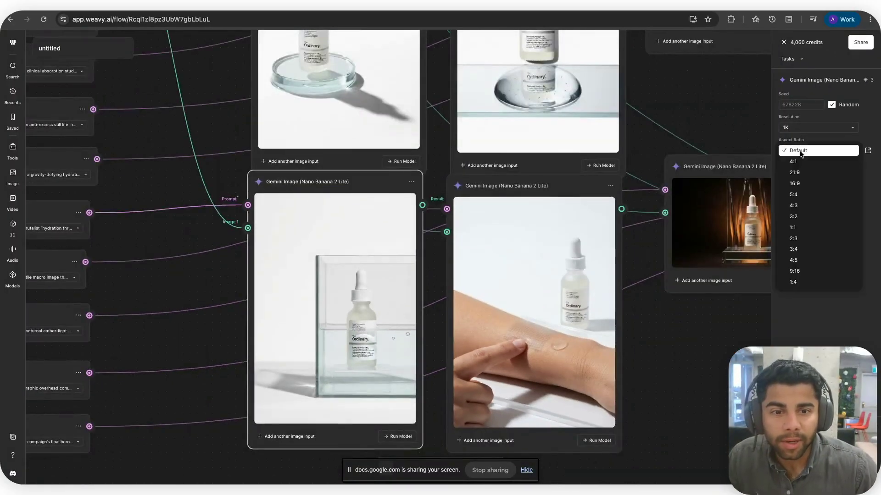
pyautogui.click(810, 184)
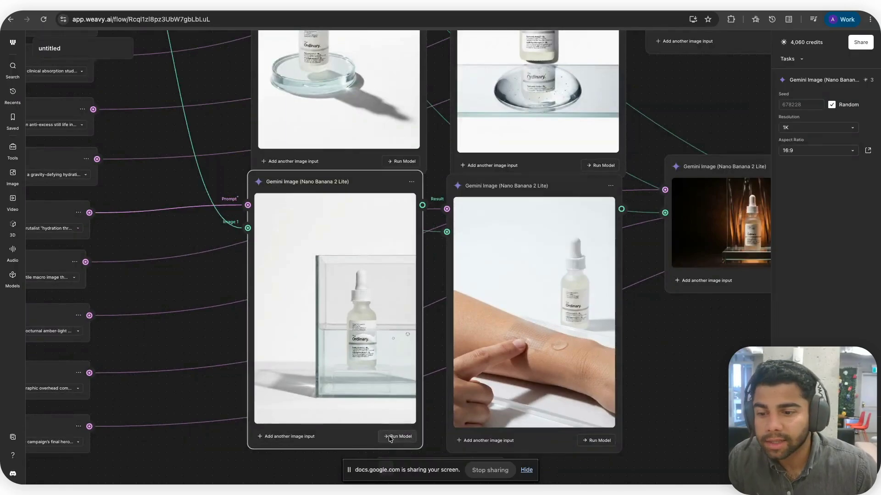
# - View the amber-lit bottle image enlarged and move its node further down in the lower row
pyautogui.scroll(5, 693, 377)
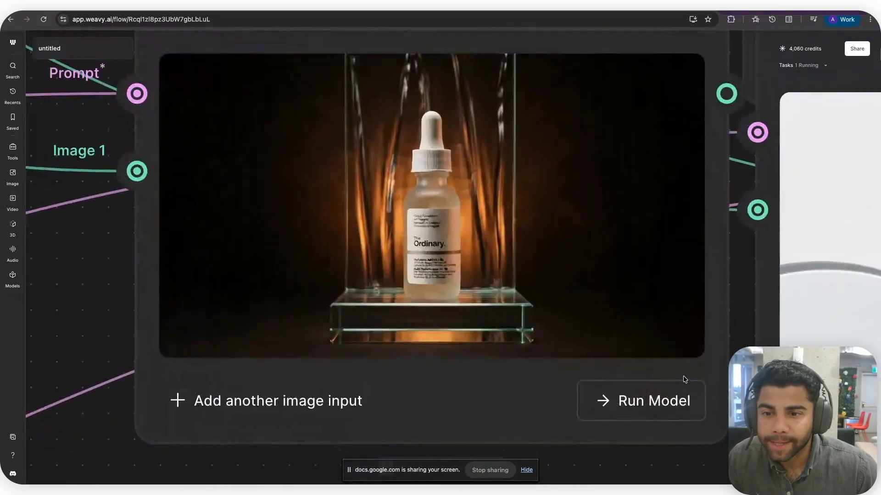
pyautogui.click(631, 84)
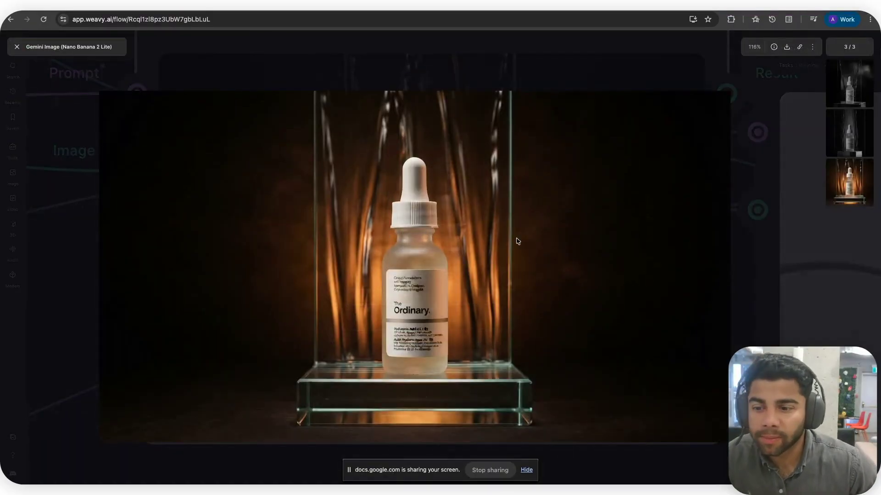
pyautogui.press('Escape')
pyautogui.scroll(-8, 414, 239)
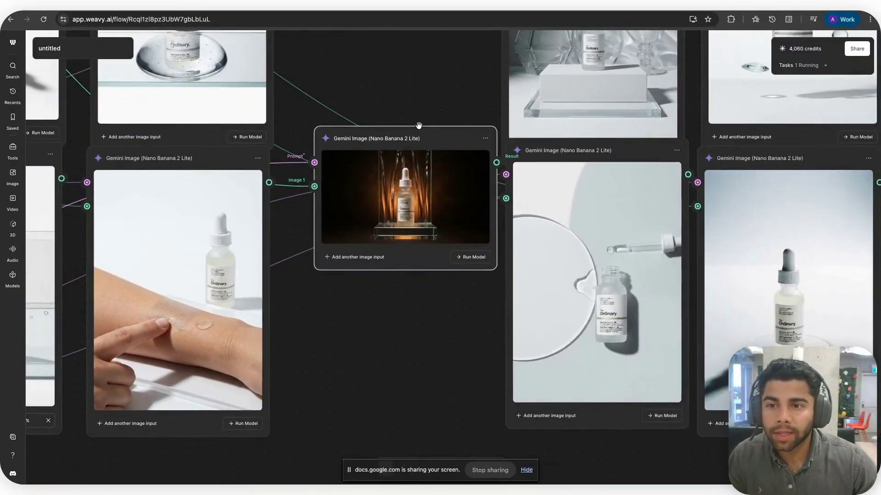
pyautogui.moveTo(419, 131); pyautogui.dragTo(400, 247)
pyautogui.scroll(-3, 409, 229)
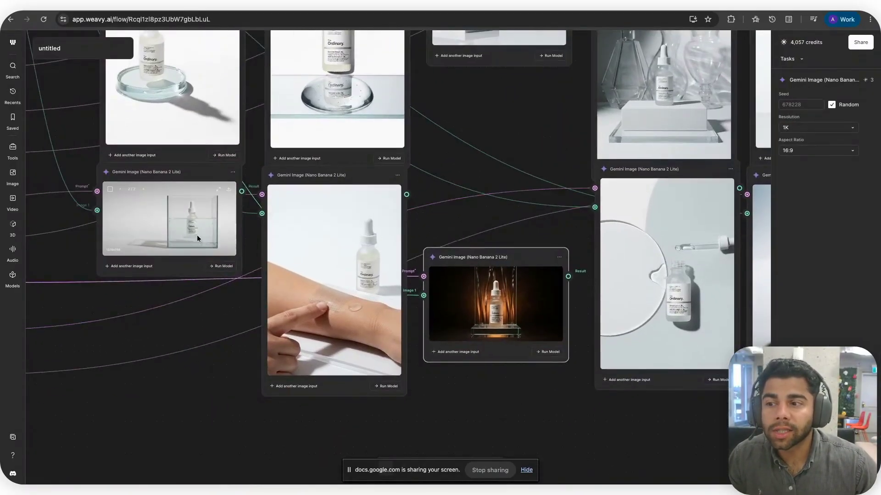
# - Review the regenerated glass-tank image in the lower row's first node at enlarged size
pyautogui.scroll(10, 227, 237)
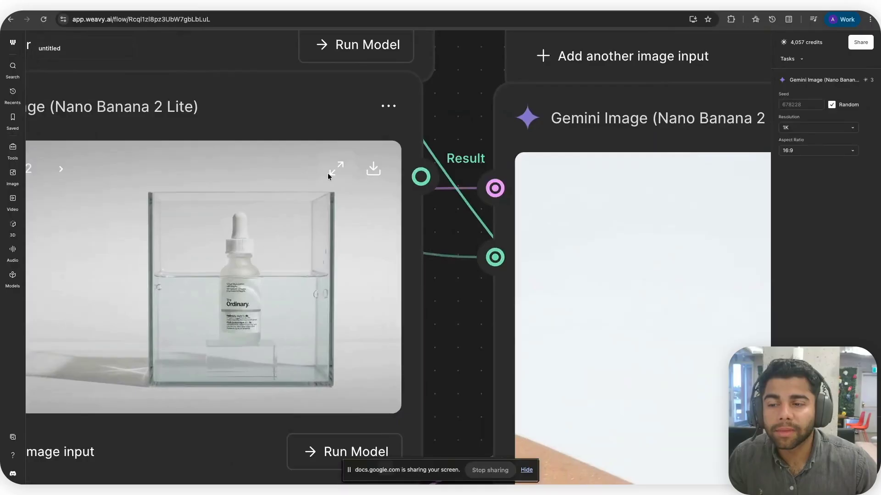
pyautogui.click(335, 169)
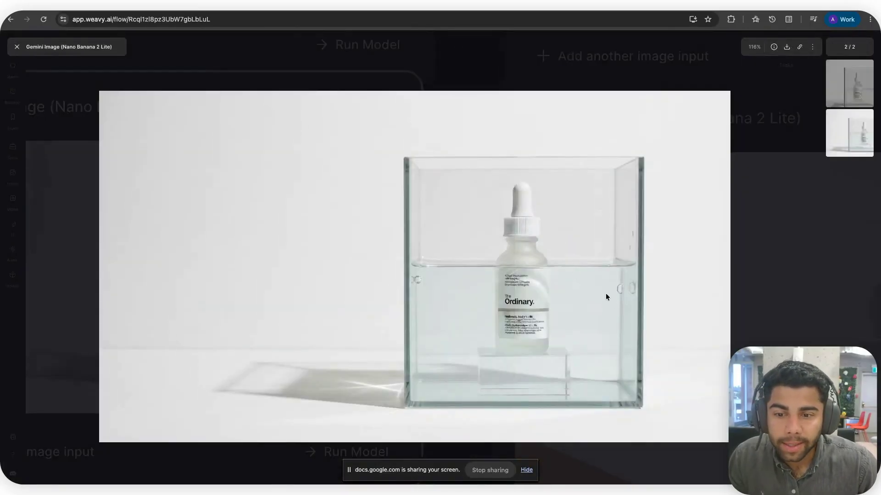
pyautogui.press('Escape')
pyautogui.scroll(-10, 558, 332)
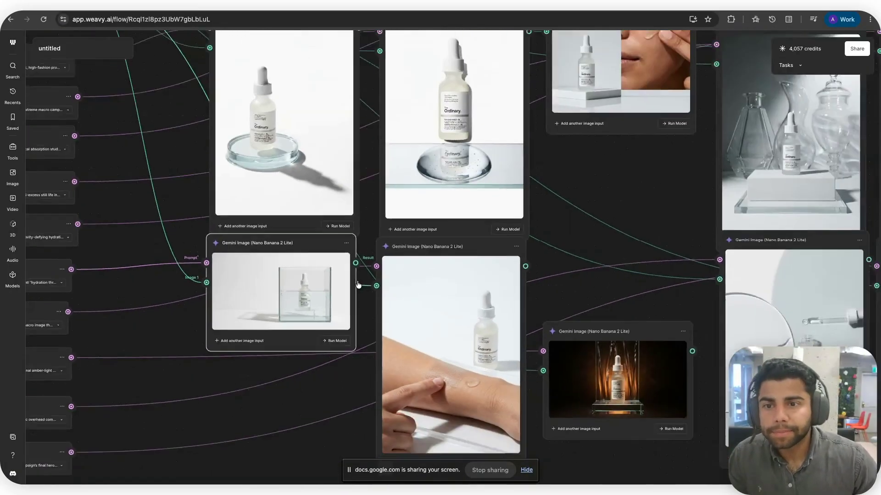
pyautogui.scroll(-2, 390, 294)
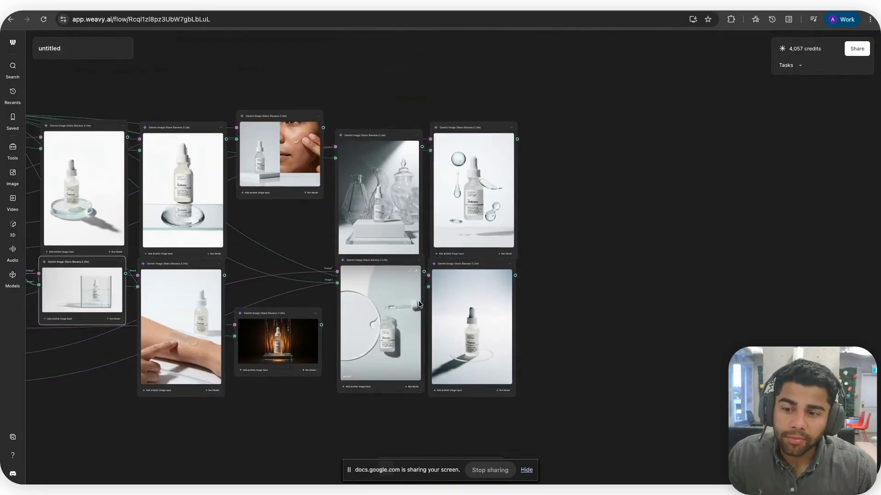
# - Trace the workflow back from the generated images through the concept nodes to the group of style reference images
pyautogui.hscroll(-5, 414, 301)
pyautogui.hscroll(-10, 418, 303)
pyautogui.scroll(-1, 419, 303)
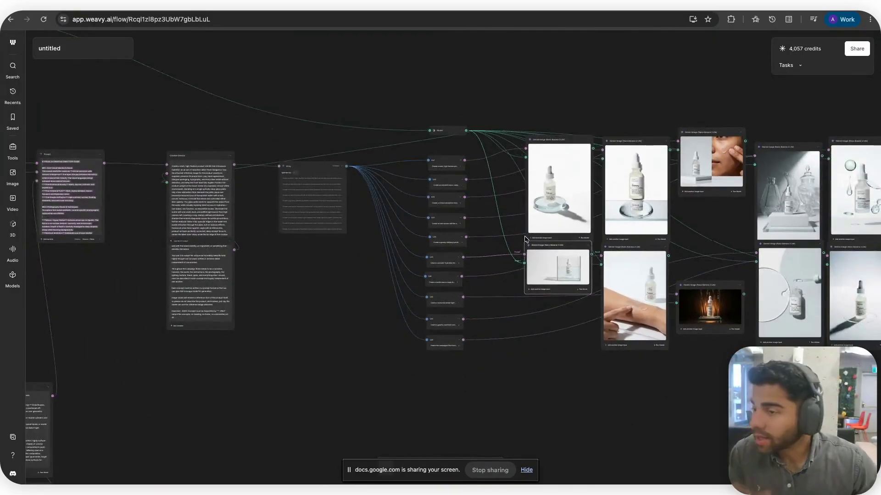
pyautogui.scroll(-5, 500, 248)
pyautogui.hscroll(-5, 500, 248)
pyautogui.scroll(2, 498, 245)
pyautogui.hscroll(-4, 498, 245)
pyautogui.scroll(-2, 498, 246)
pyautogui.hscroll(3, 497, 246)
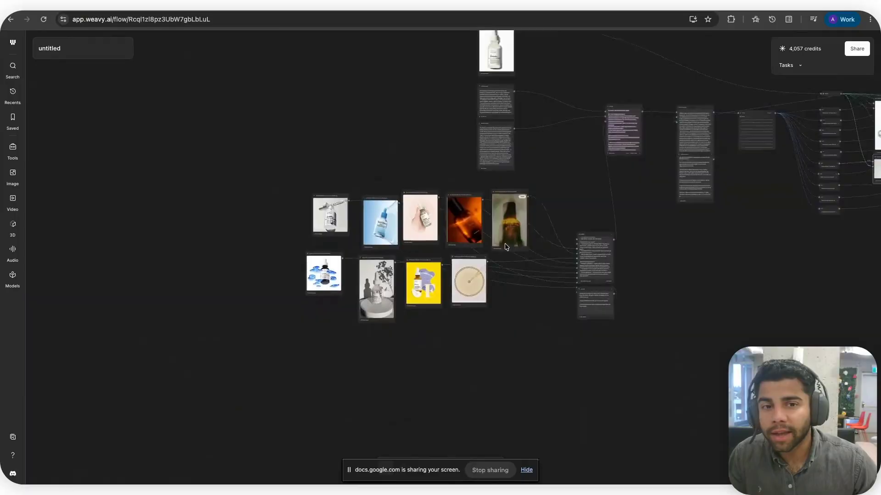
pyautogui.hscroll(4, 504, 247)
pyautogui.scroll(-1, 505, 246)
pyautogui.hscroll(-3, 505, 246)
pyautogui.scroll(2, 381, 288)
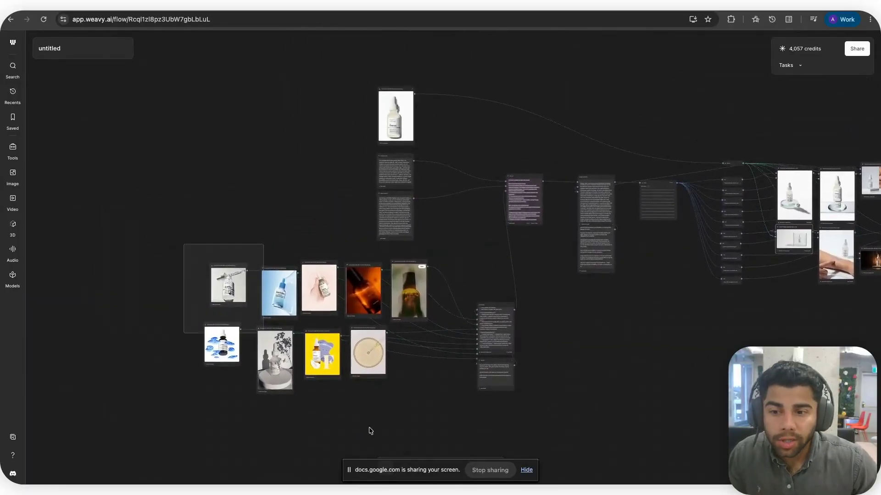
pyautogui.moveTo(371, 431); pyautogui.dragTo(439, 424)
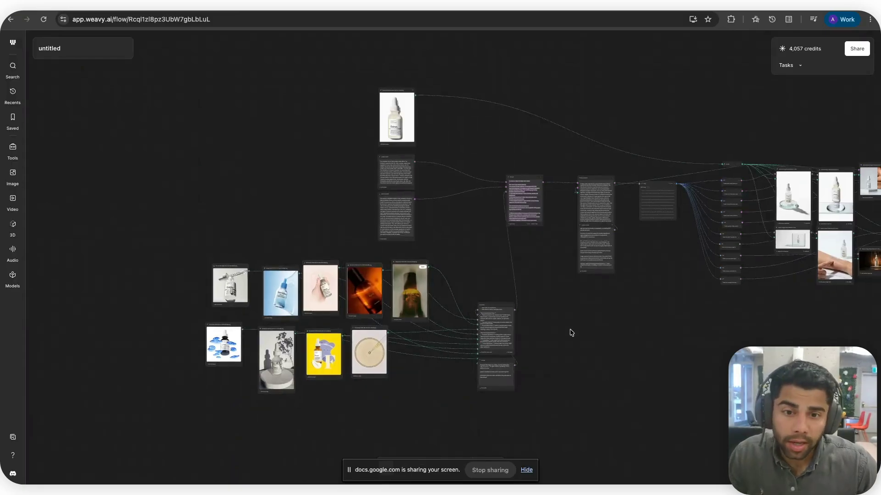
# - Review the product reference image and read the creative brief and Brand Context text nodes
pyautogui.scroll(6, 574, 326)
pyautogui.hscroll(-3, 573, 326)
pyautogui.scroll(8, 576, 323)
pyautogui.hscroll(-3, 577, 323)
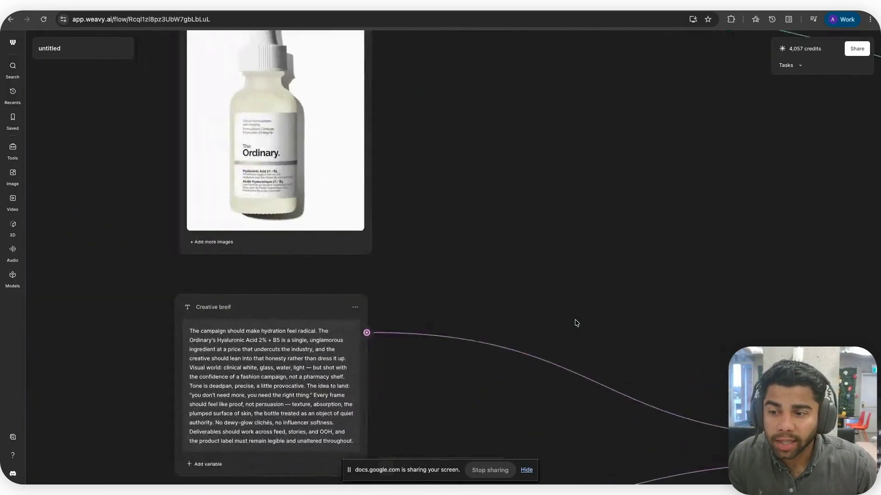
pyautogui.scroll(-8, 478, 358)
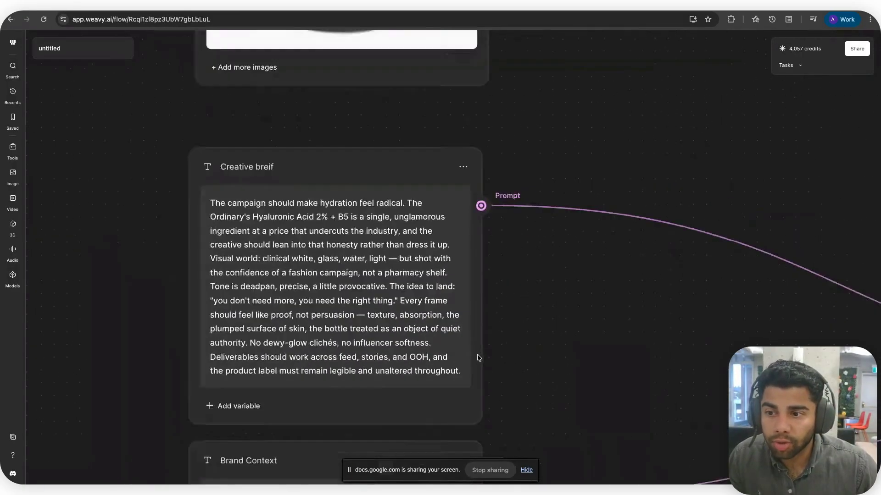
pyautogui.scroll(3, 384, 344)
pyautogui.scroll(-3, 384, 344)
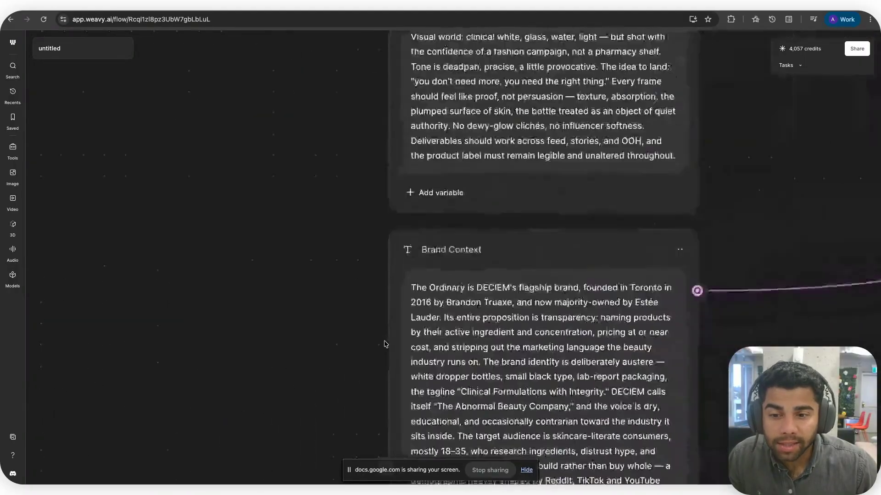
# - Read the Visual DNA node's output and the System Prompt's instructions for writing the ten concepts
pyautogui.scroll(-5, 385, 342)
pyautogui.hscroll(-3, 452, 338)
pyautogui.scroll(8, 454, 338)
pyautogui.scroll(-6, 456, 338)
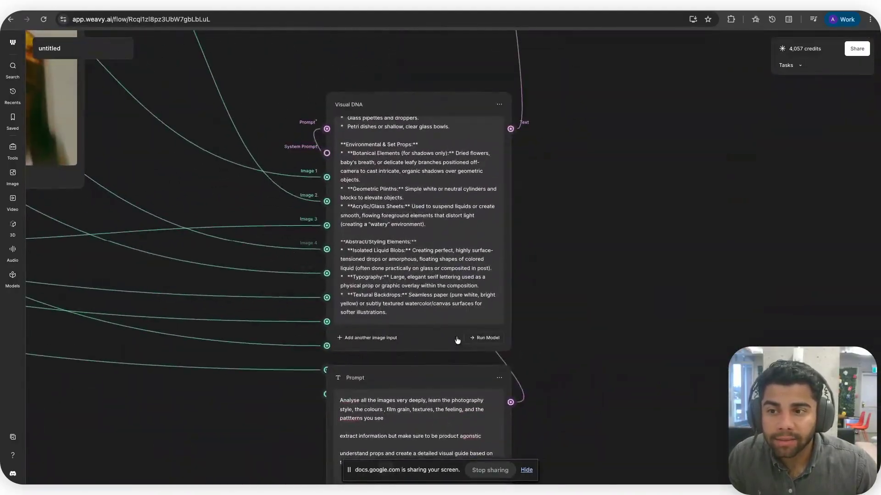
pyautogui.hscroll(4, 456, 338)
pyautogui.scroll(8, 527, 393)
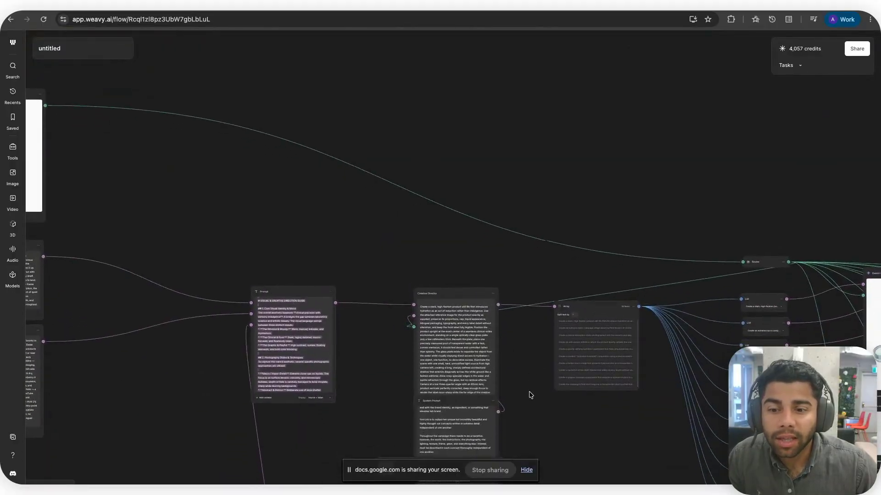
pyautogui.scroll(-5, 590, 301)
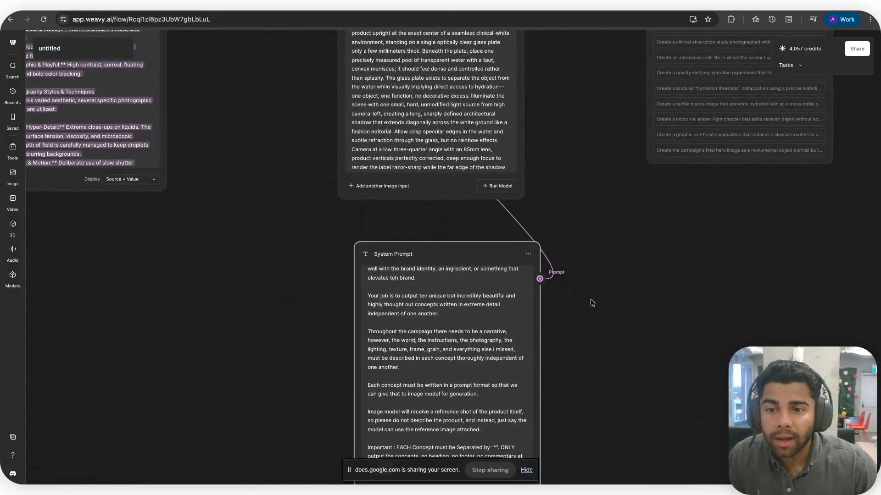
pyautogui.scroll(4, 639, 328)
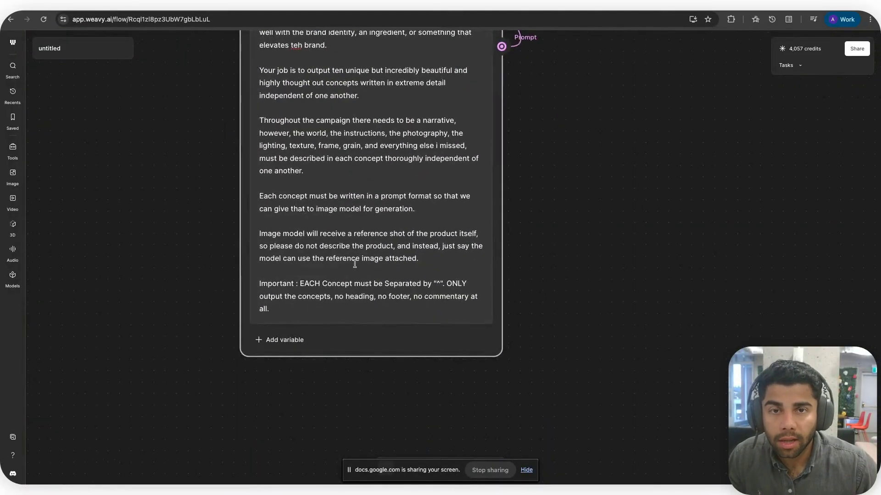
pyautogui.scroll(-8, 501, 281)
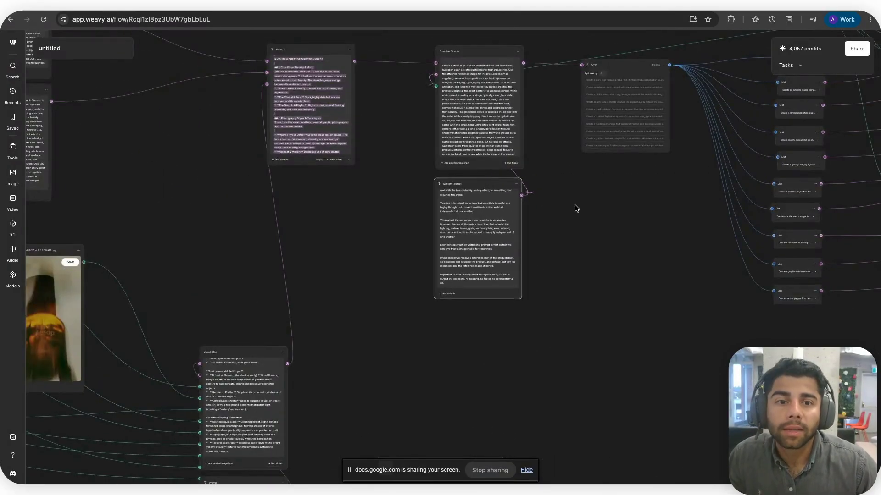
# - Survey the complete workflow again, from the brief and reference images through the prompt nodes to the ten generated images
pyautogui.scroll(-5, 577, 209)
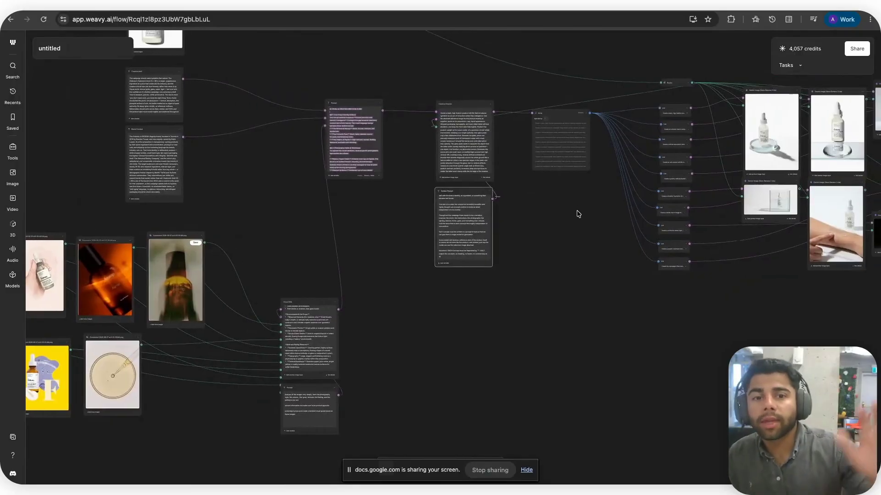
pyautogui.hscroll(10, 487, 206)
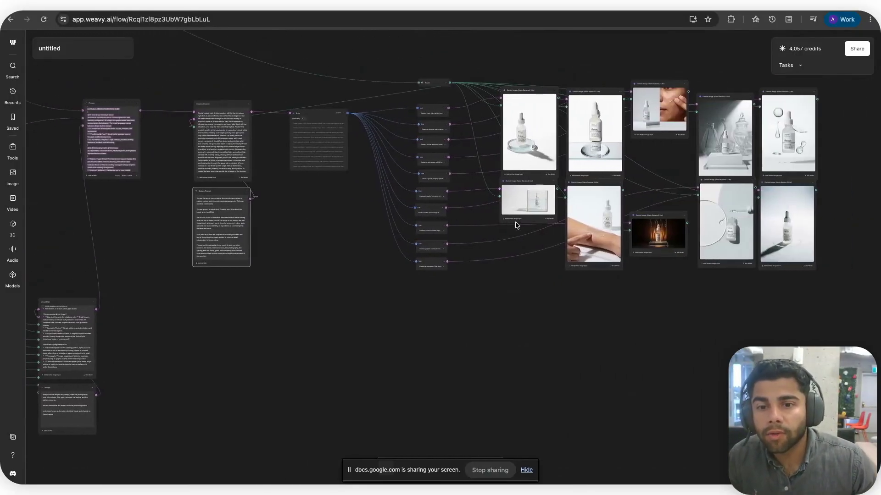
pyautogui.scroll(10, 380, 274)
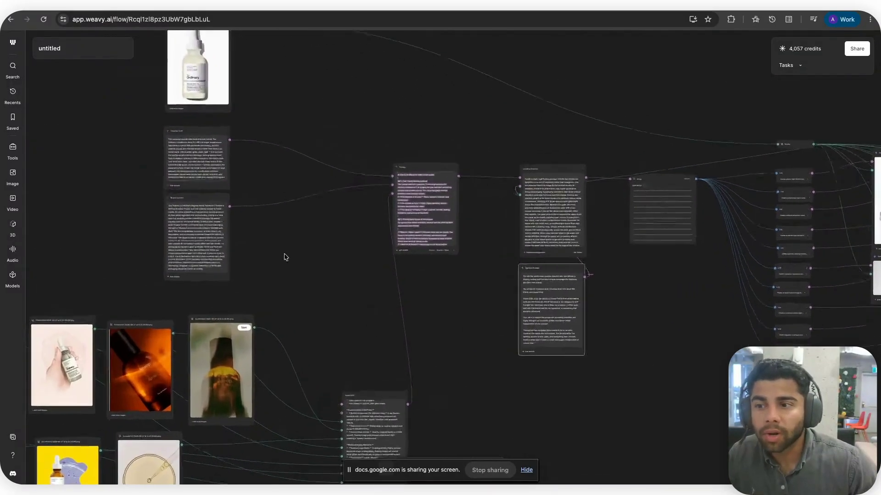
pyautogui.scroll(-3, 256, 244)
pyautogui.hscroll(10, 268, 246)
pyautogui.scroll(-5, 266, 246)
pyautogui.scroll(10, 266, 246)
pyautogui.scroll(-3, 167, 252)
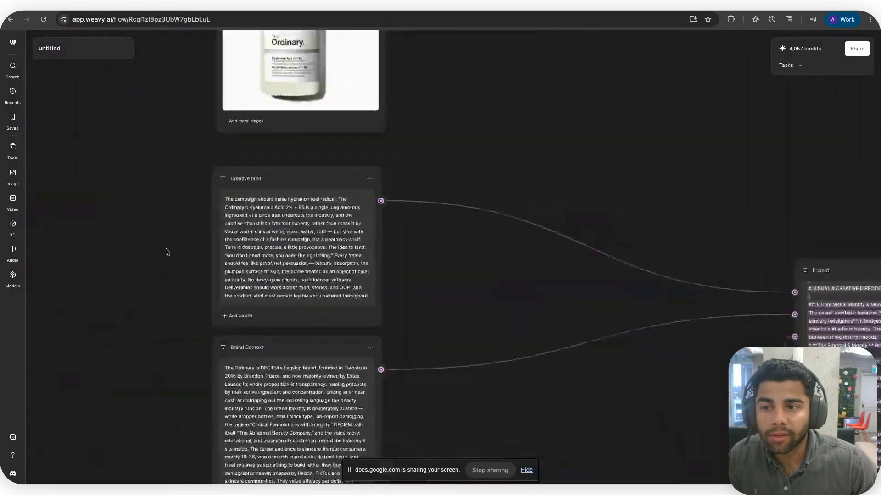
pyautogui.scroll(5, 167, 251)
pyautogui.scroll(-10, 167, 254)
pyautogui.scroll(-3, 167, 253)
pyautogui.scroll(10, 175, 252)
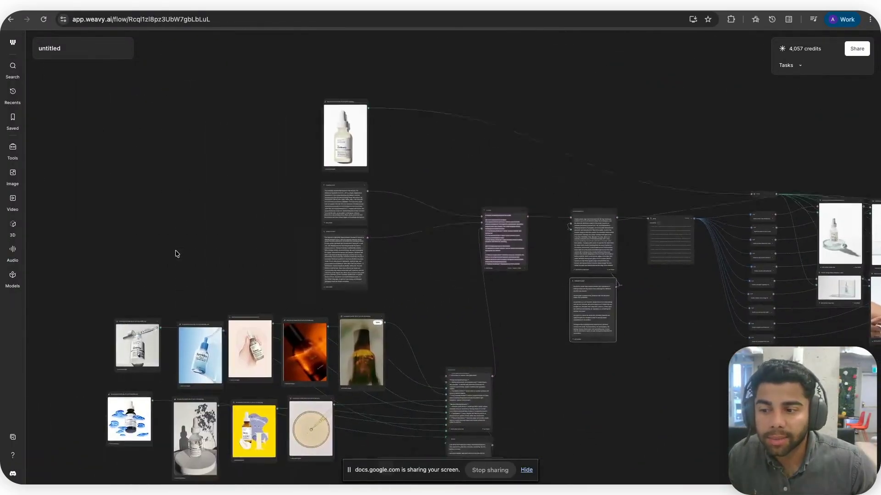
pyautogui.scroll(-3, 175, 251)
pyautogui.hscroll(5, 175, 251)
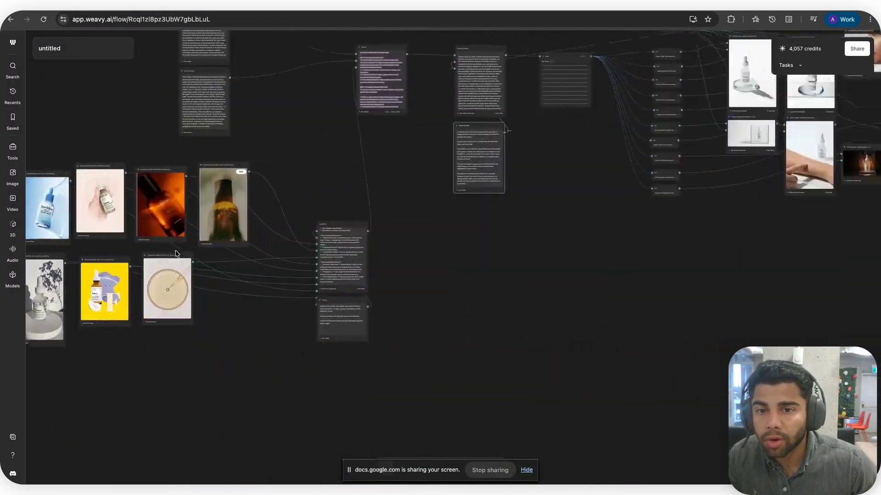
pyautogui.scroll(-5, 177, 252)
pyautogui.scroll(5, 178, 254)
pyautogui.scroll(8, 177, 254)
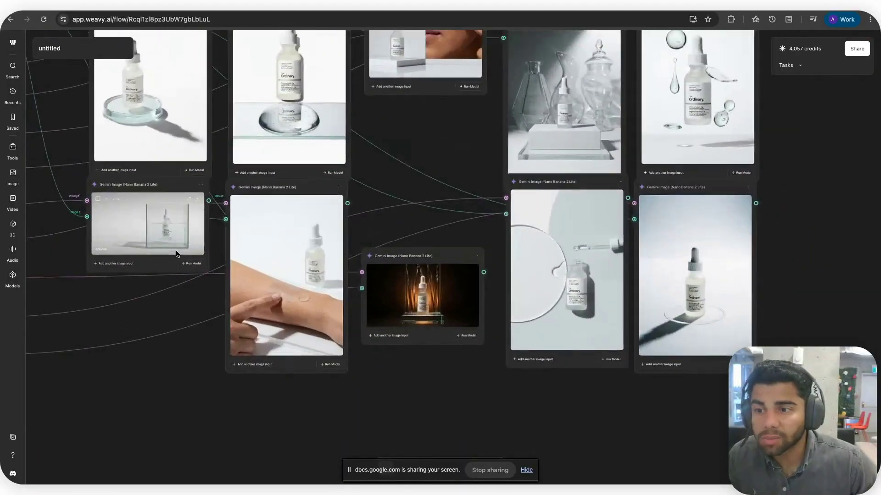
# - Move the lower row's second image node, the forearm shot, down to separate it from the node above
pyautogui.scroll(-3, 228, 241)
pyautogui.moveTo(256, 219); pyautogui.dragTo(255, 246)
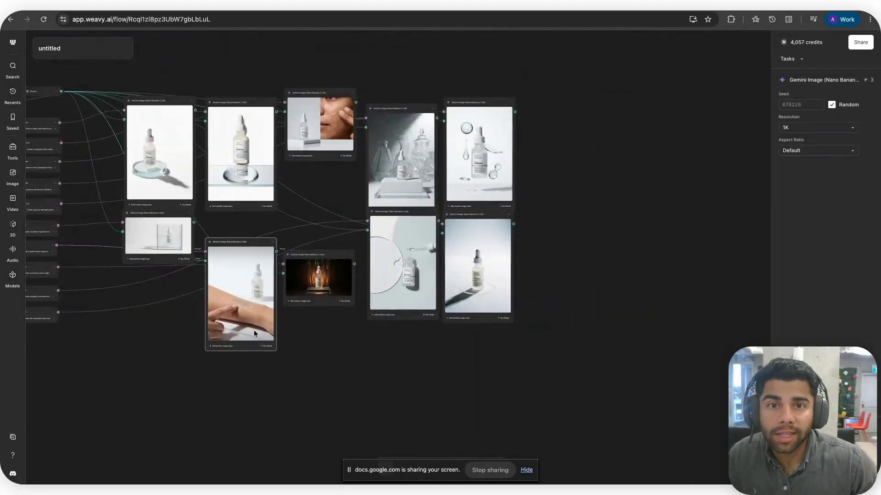
pyautogui.click(309, 328)
pyautogui.scroll(1, 277, 287)
pyautogui.click(253, 253)
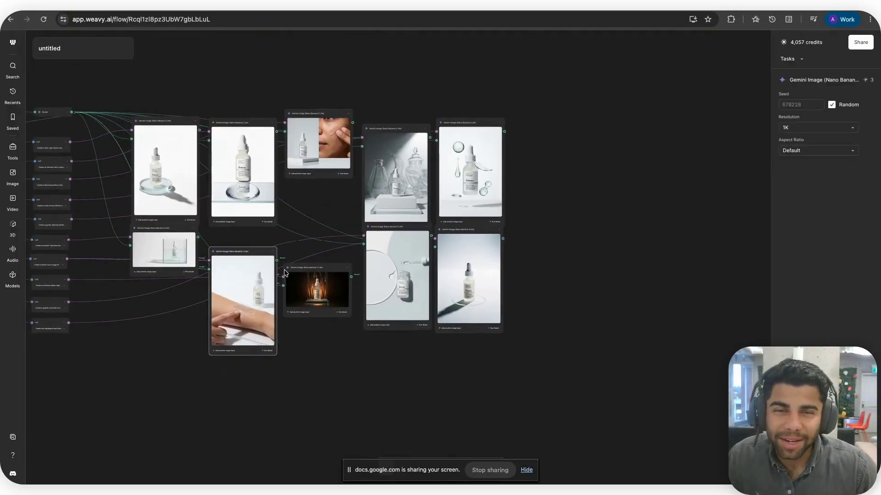
pyautogui.scroll(-1, 284, 273)
pyautogui.scroll(3, 285, 274)
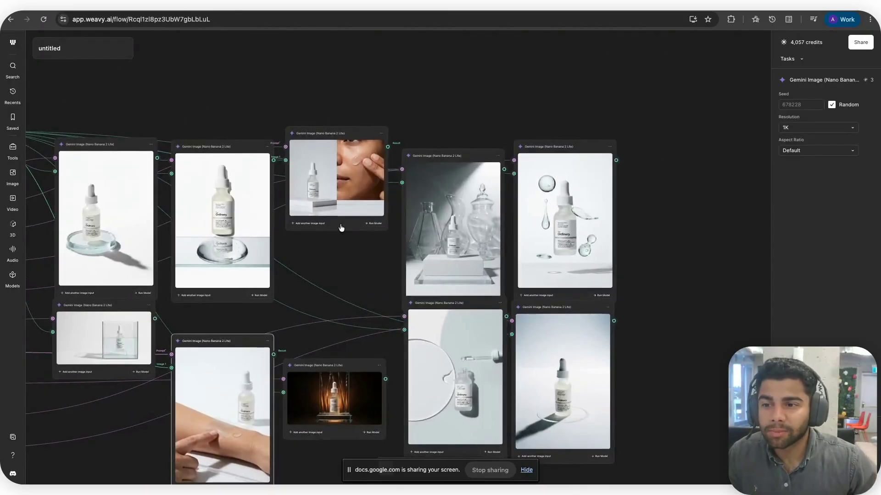
pyautogui.scroll(-2, 350, 256)
pyautogui.moveTo(699, 341); pyautogui.dragTo(199, 409)
pyautogui.moveTo(236, 113); pyautogui.dragTo(692, 413)
pyautogui.click(419, 284)
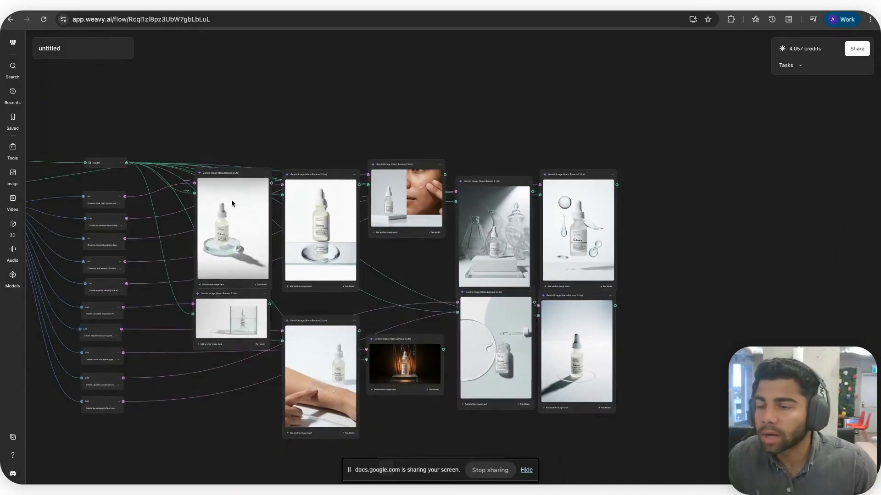
# - Move the lower row's first image node, the wide glass tank shot, down to separate it from the node above
pyautogui.scroll(3, 227, 230)
pyautogui.moveTo(232, 351); pyautogui.dragTo(218, 424)
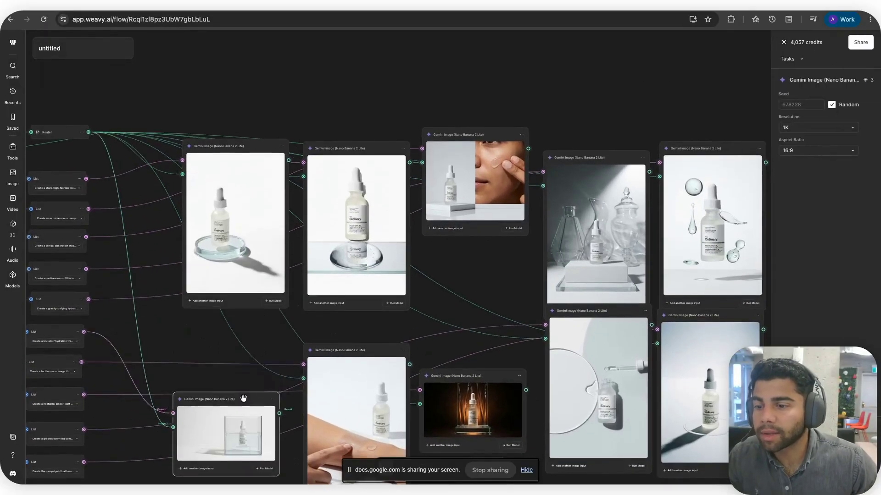
# - Review the rearranged image nodes and trace the workflow back through the concept lists and prompt nodes to the references and brief
pyautogui.scroll(-3, 353, 348)
pyautogui.scroll(5, 159, 199)
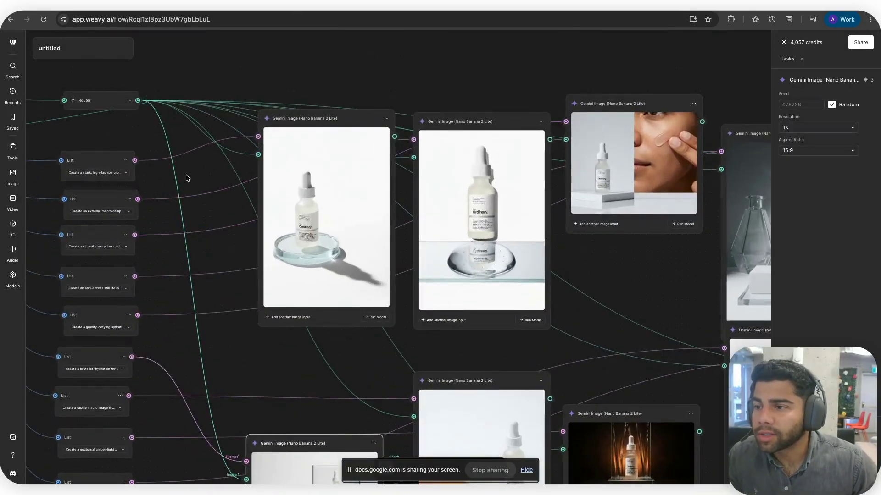
pyautogui.scroll(-5, 186, 178)
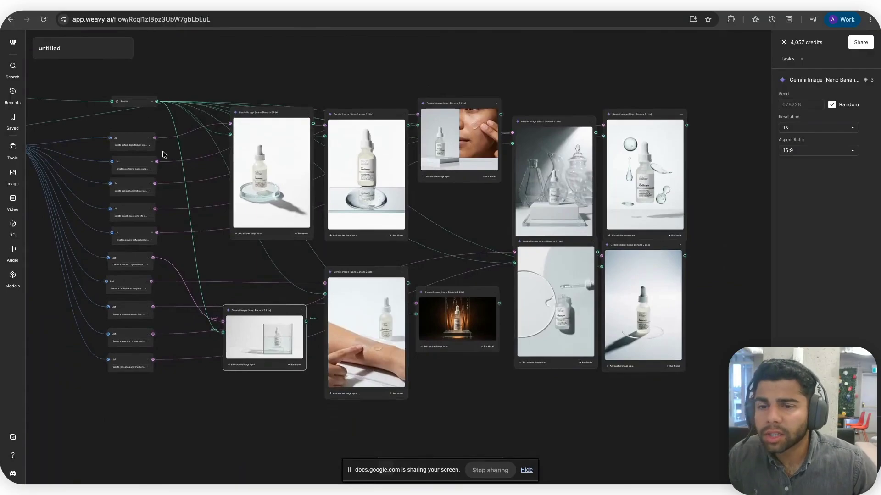
pyautogui.hscroll(-10, 162, 152)
pyautogui.scroll(-3, 468, 270)
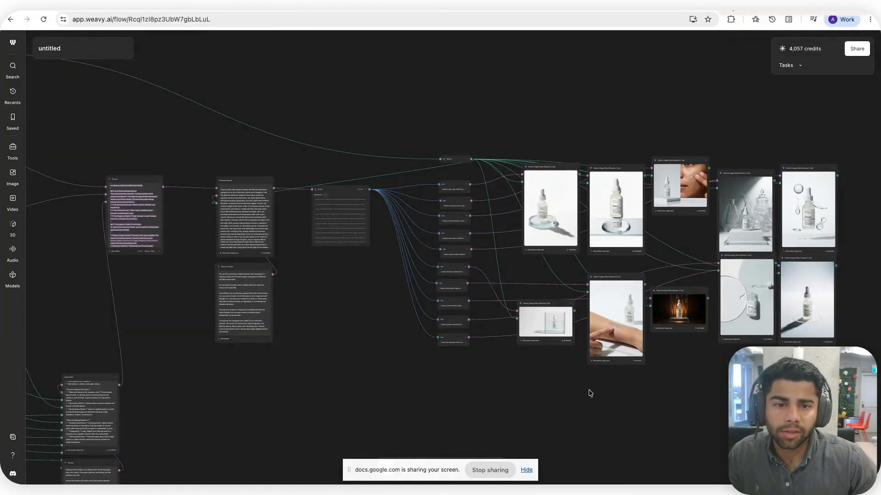
pyautogui.hscroll(-10, 596, 389)
pyautogui.scroll(-2, 595, 389)
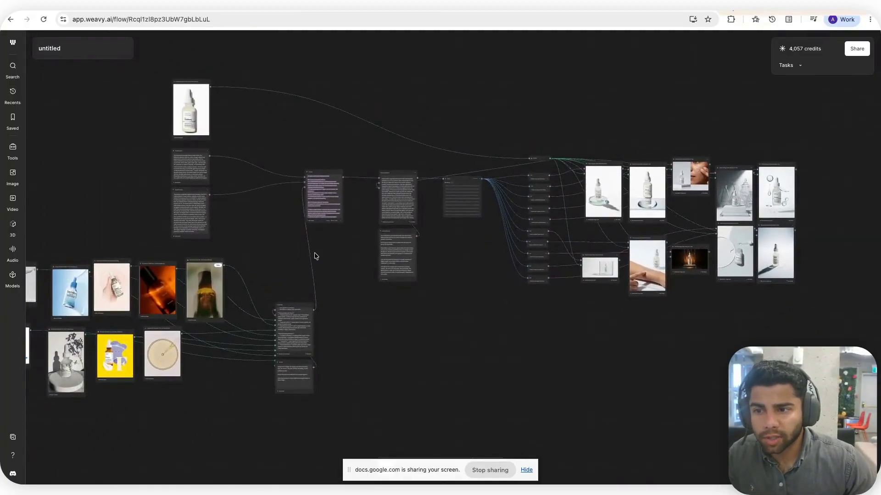
pyautogui.hscroll(-3, 404, 278)
pyautogui.scroll(-1, 403, 278)
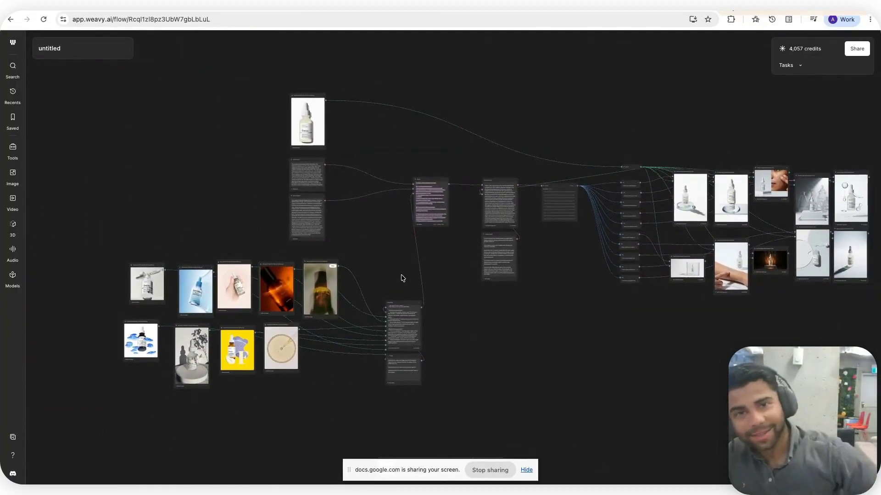
pyautogui.scroll(3, 402, 278)
pyautogui.hscroll(-2, 499, 366)
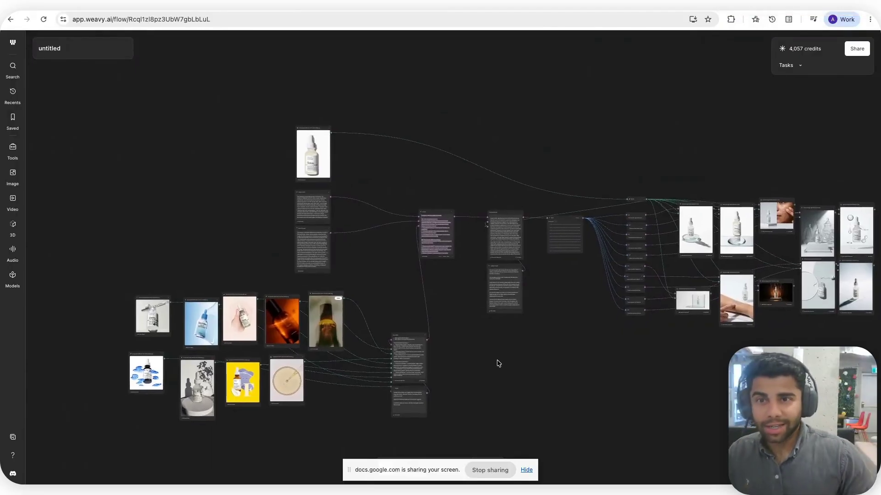
pyautogui.scroll(-1, 498, 366)
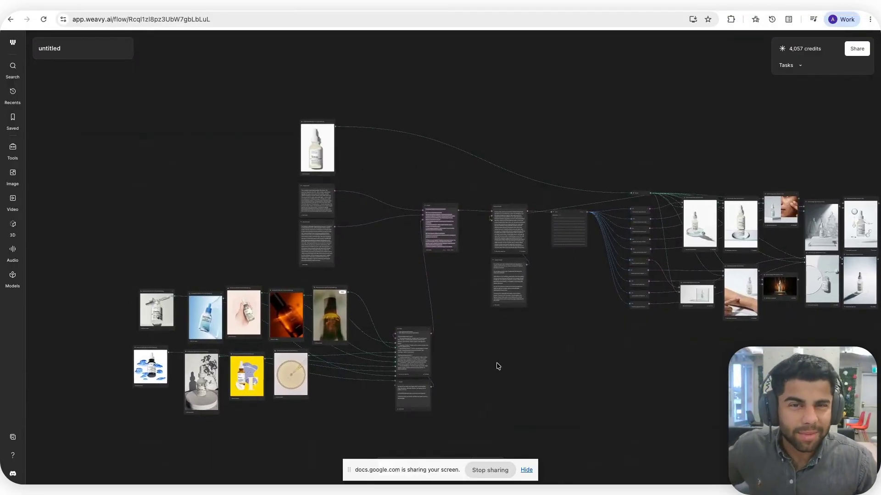